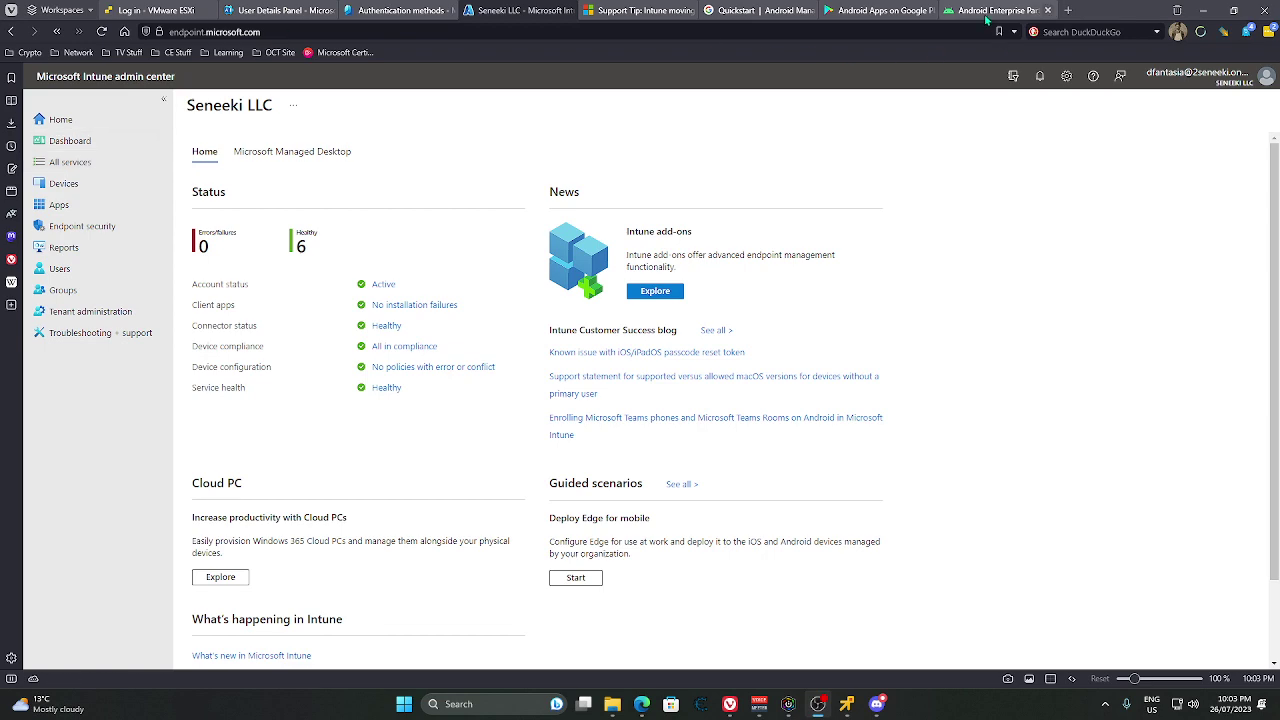
# - Examine the managed Google Play sign-in page and the required fields of the Android Enterprise demo form
pyautogui.click(891, 14)
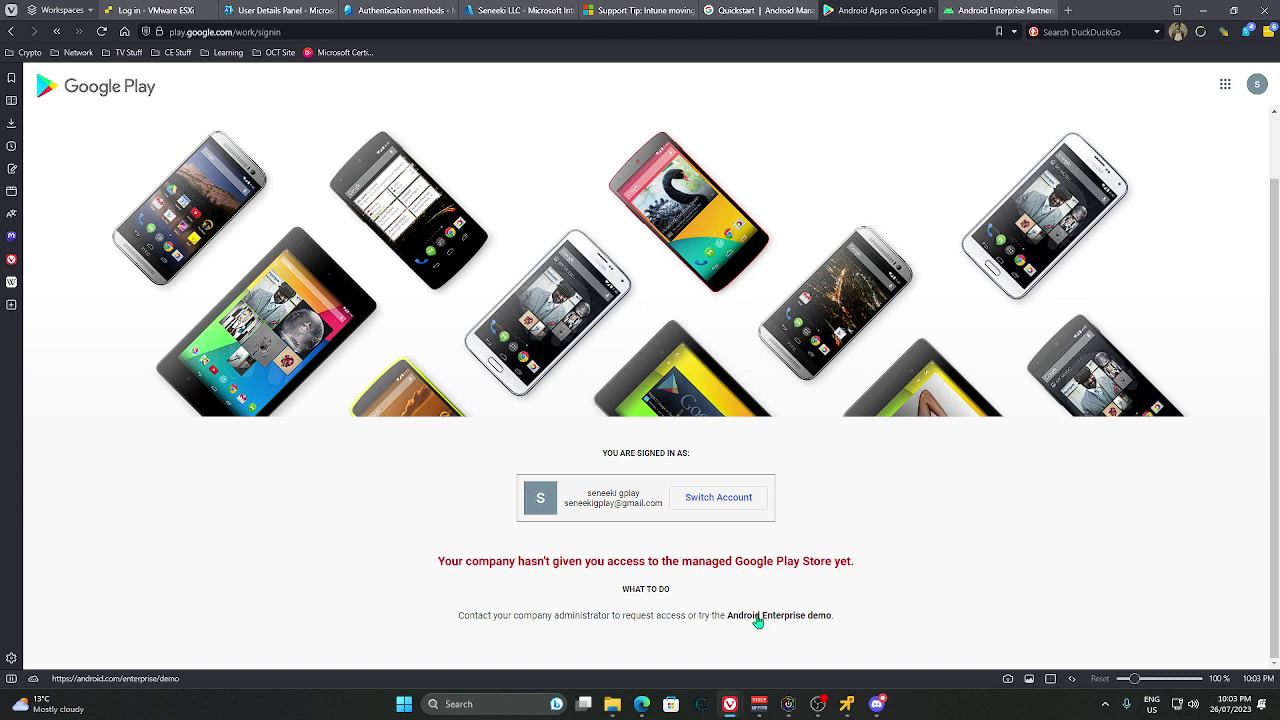
pyautogui.click(985, 11)
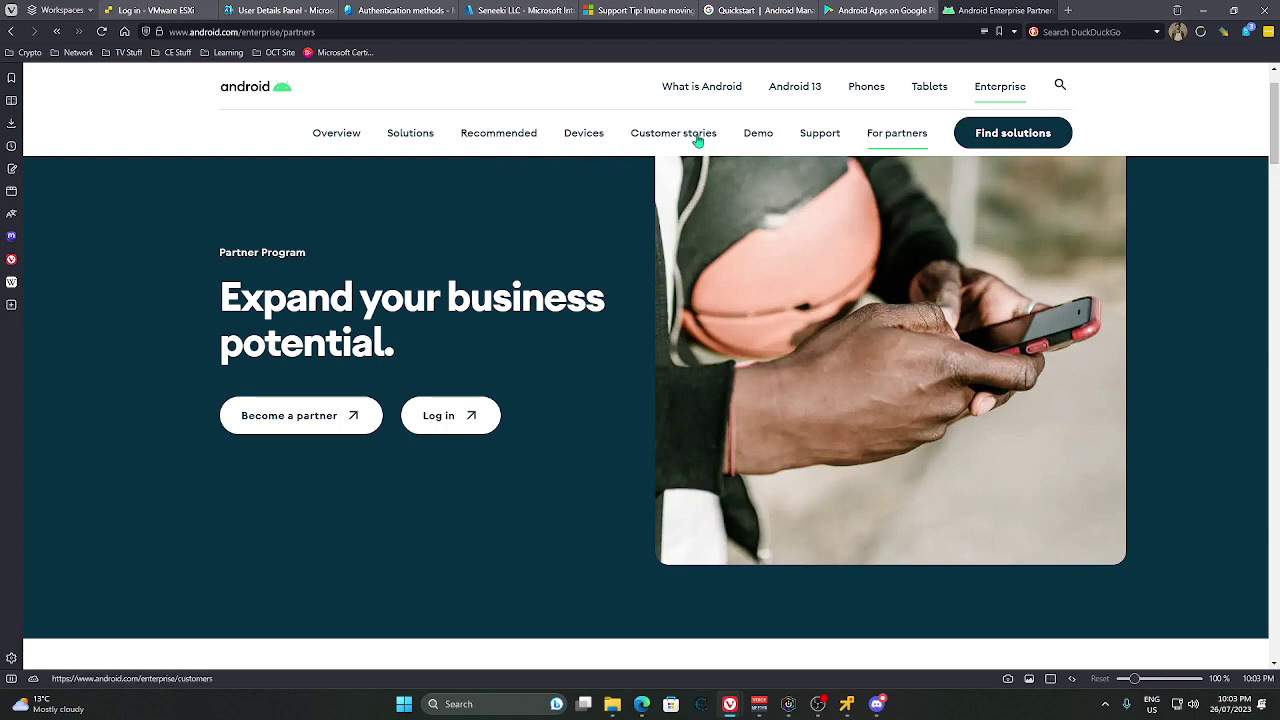
pyautogui.click(758, 133)
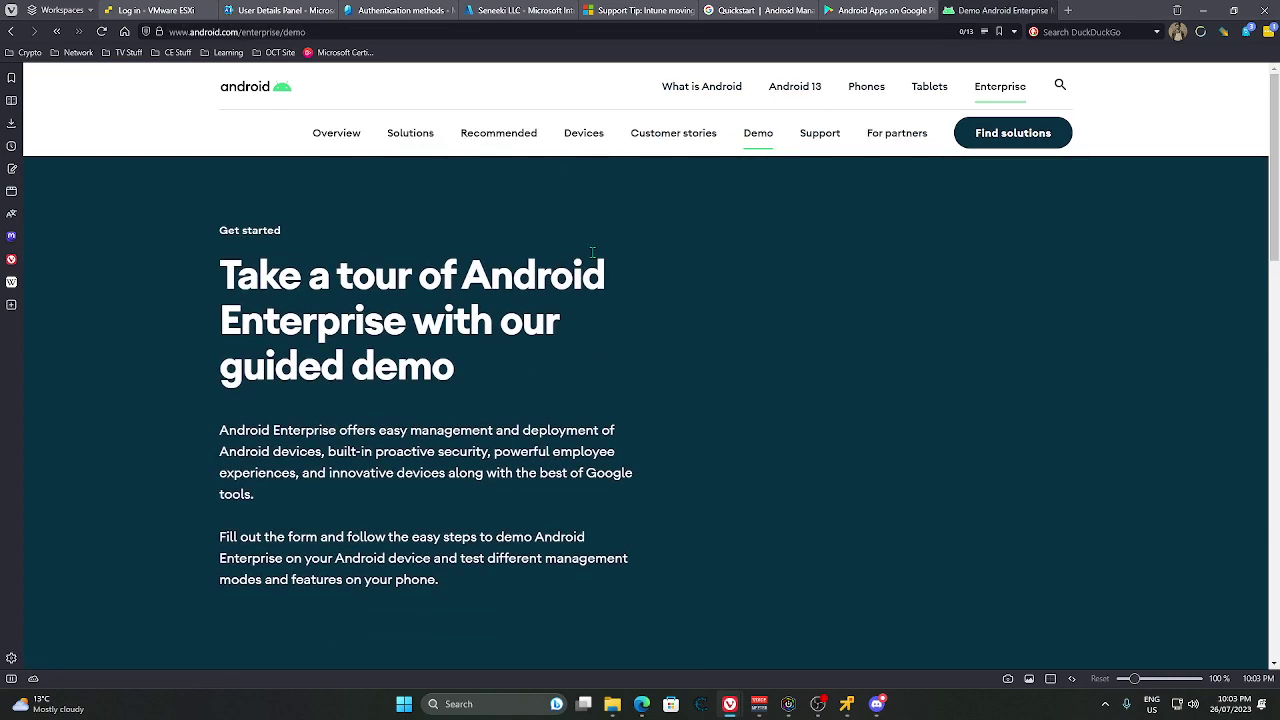
pyautogui.scroll(-5, 694, 322)
pyautogui.scroll(-6, 747, 317)
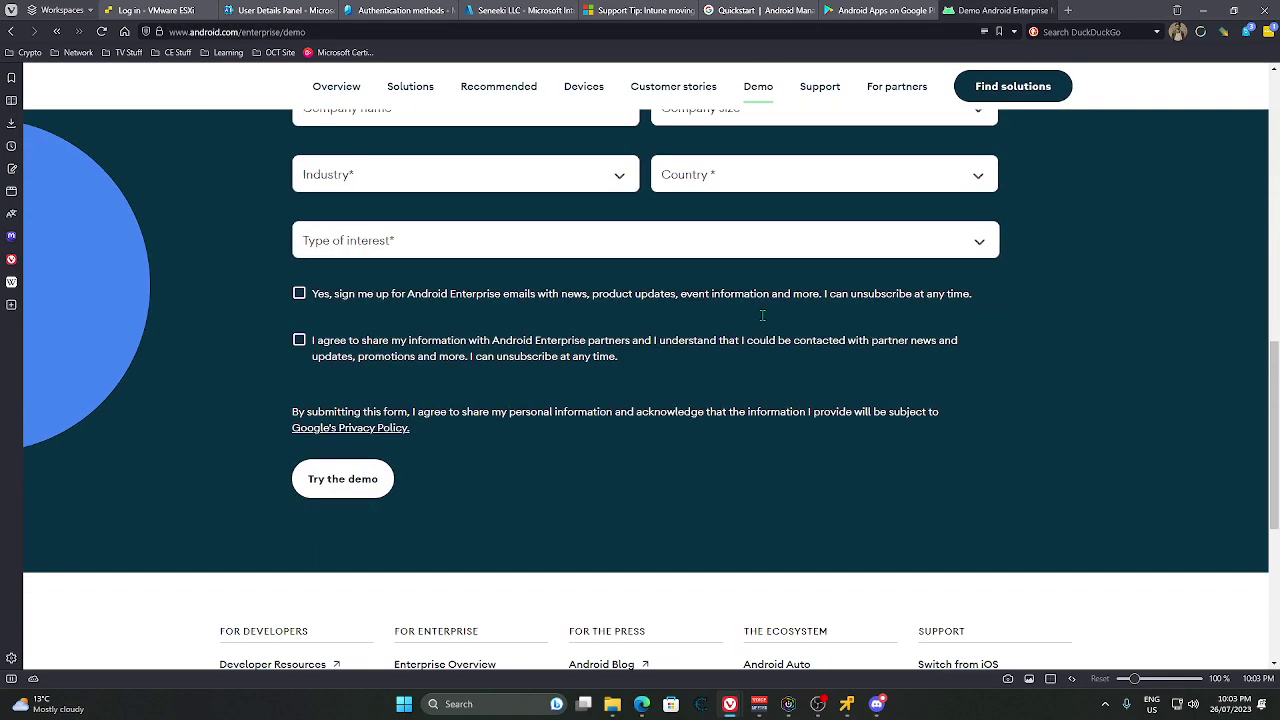
pyautogui.click(365, 222)
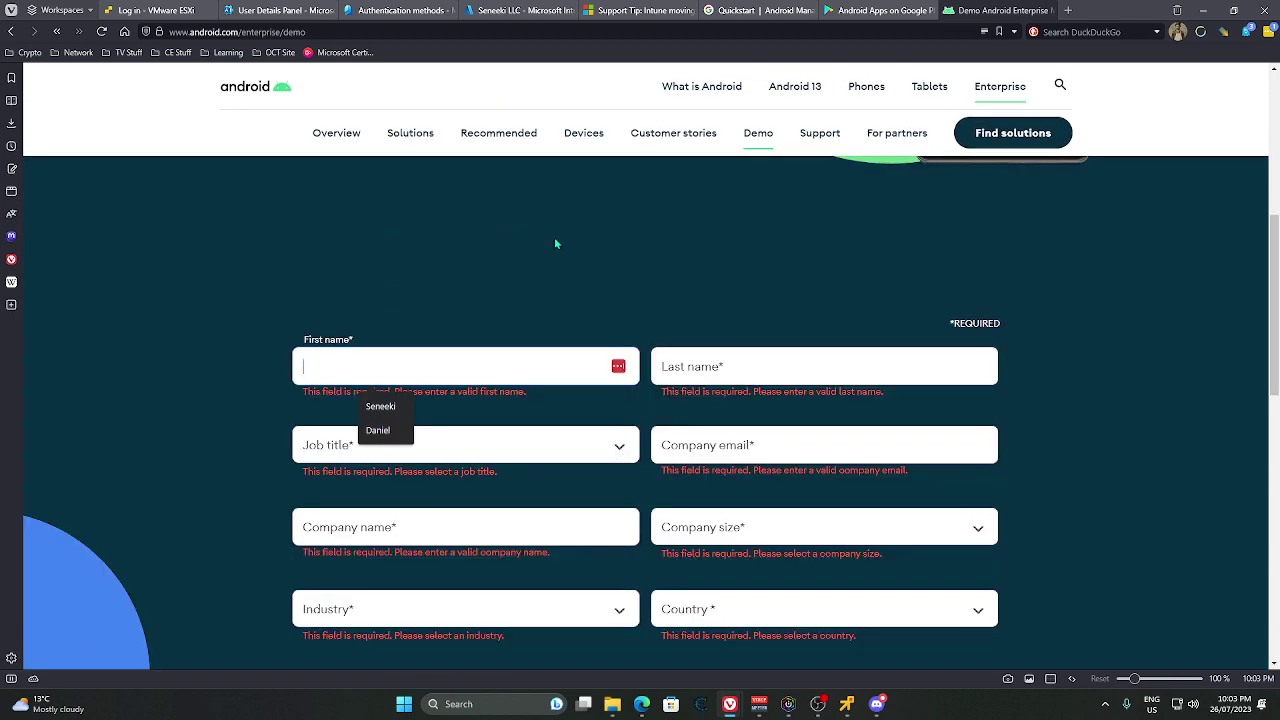
pyautogui.scroll(-4, 698, 316)
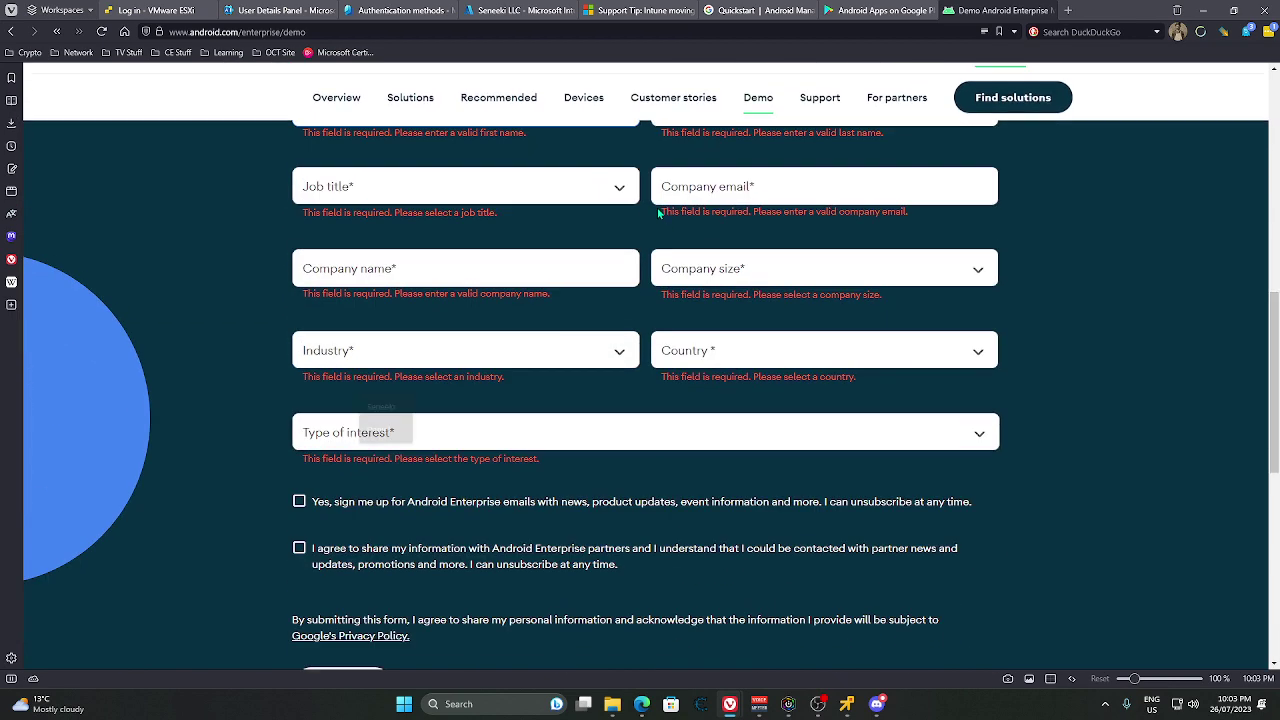
pyautogui.scroll(3, 708, 264)
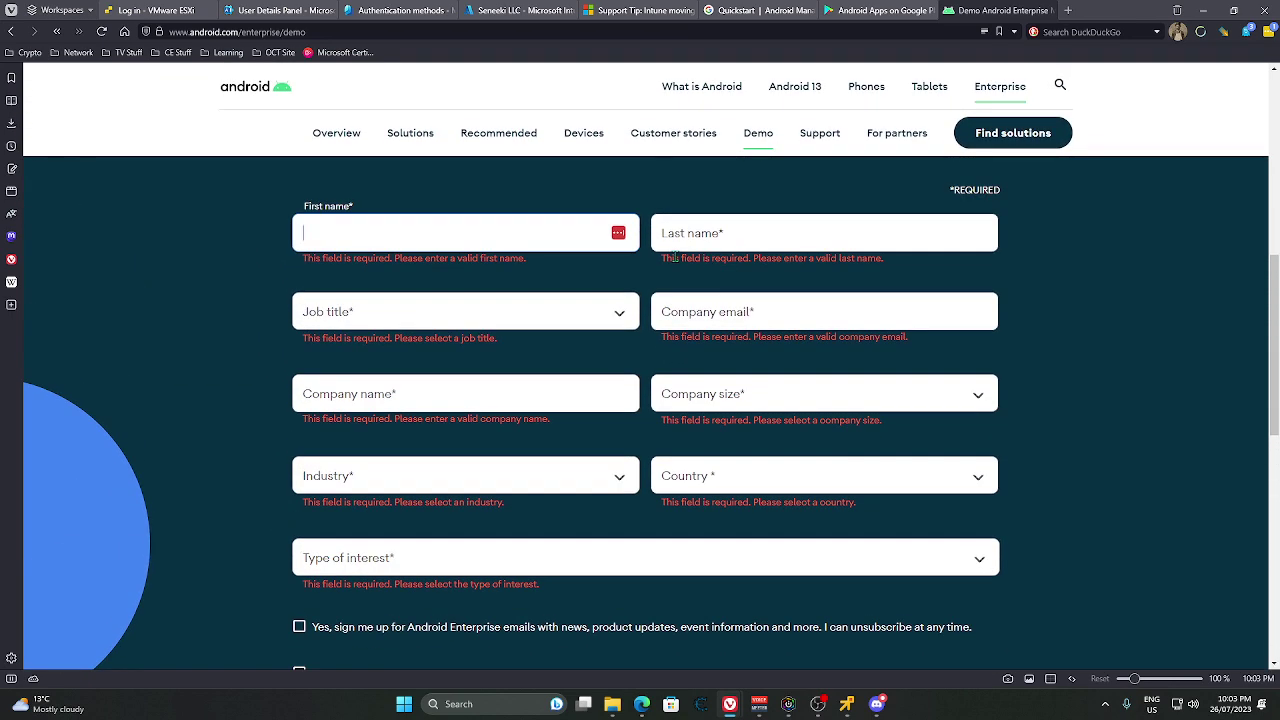
pyautogui.scroll(5, 675, 257)
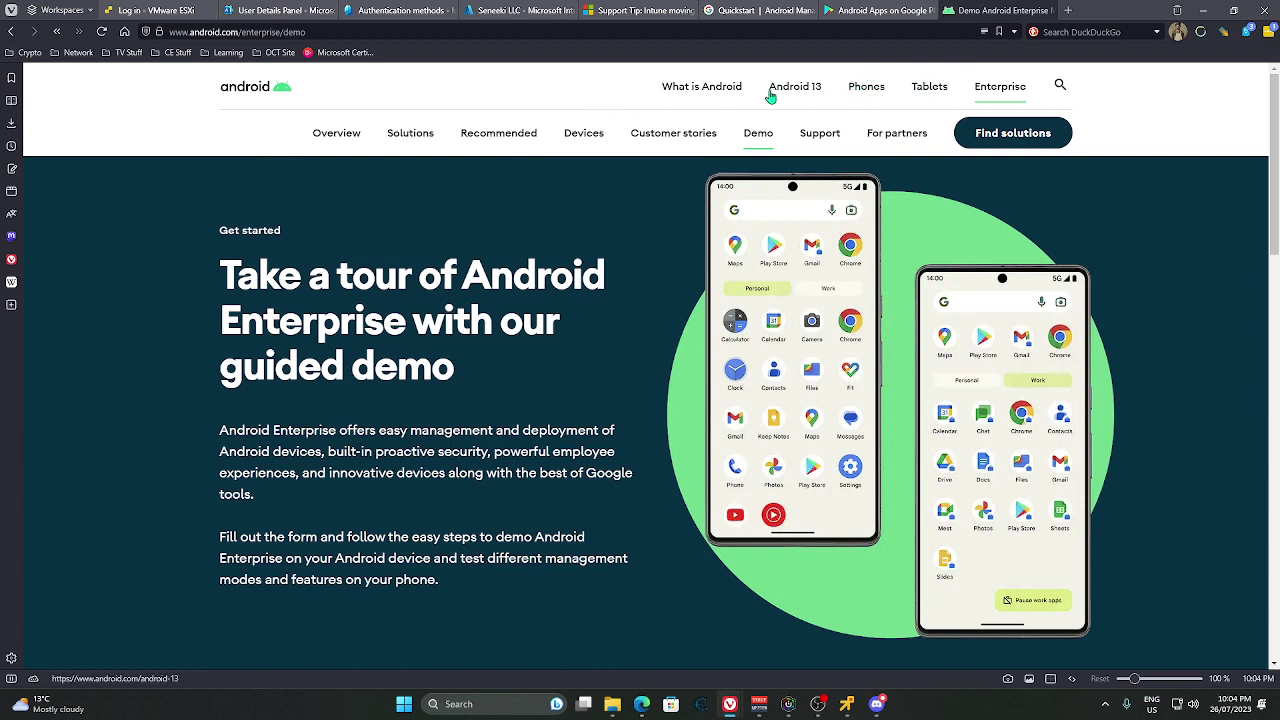
# - Return to the Intune admin center and start adding an Android app of type Managed Google Play app
pyautogui.click(869, 12)
pyautogui.click(758, 10)
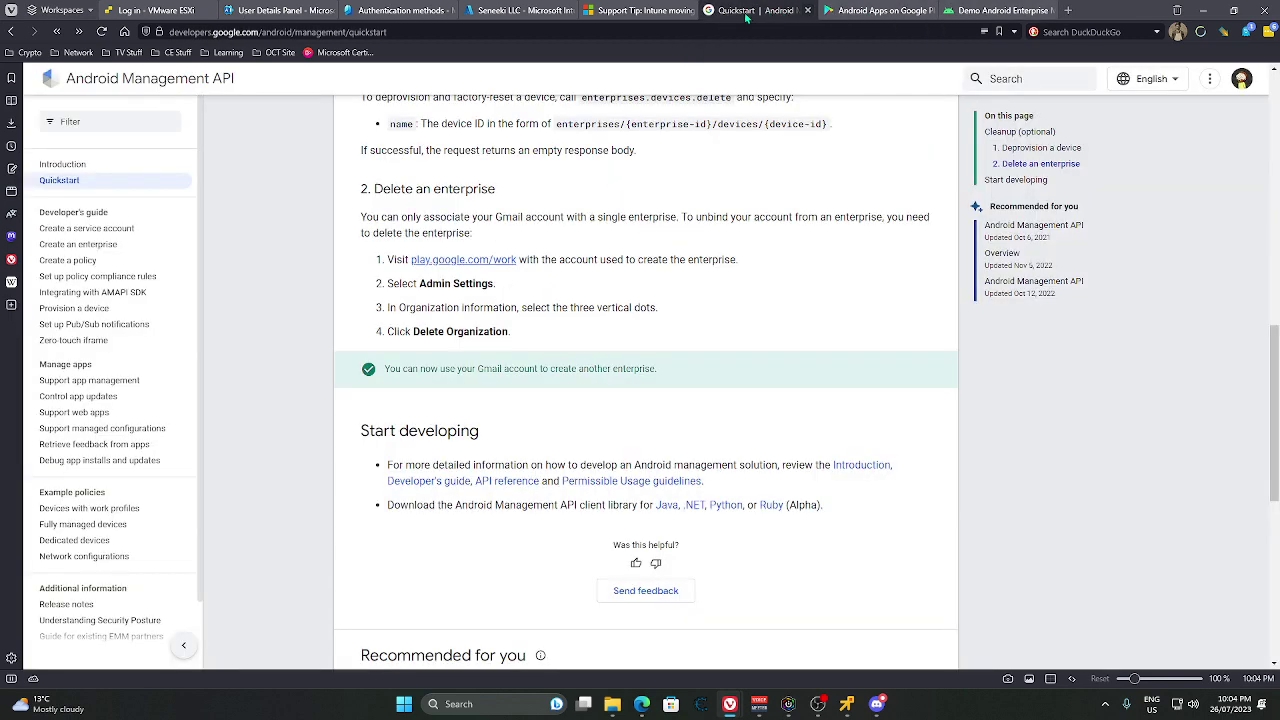
pyautogui.click(640, 10)
pyautogui.click(517, 12)
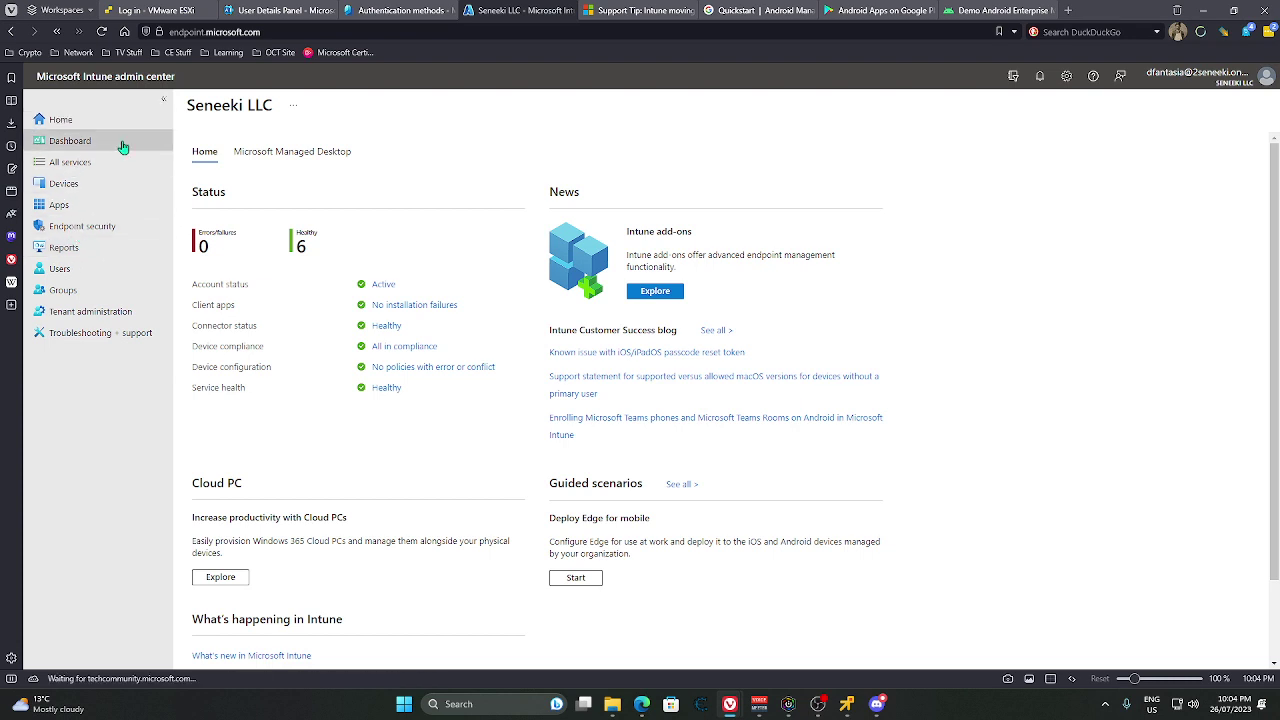
pyautogui.click(133, 206)
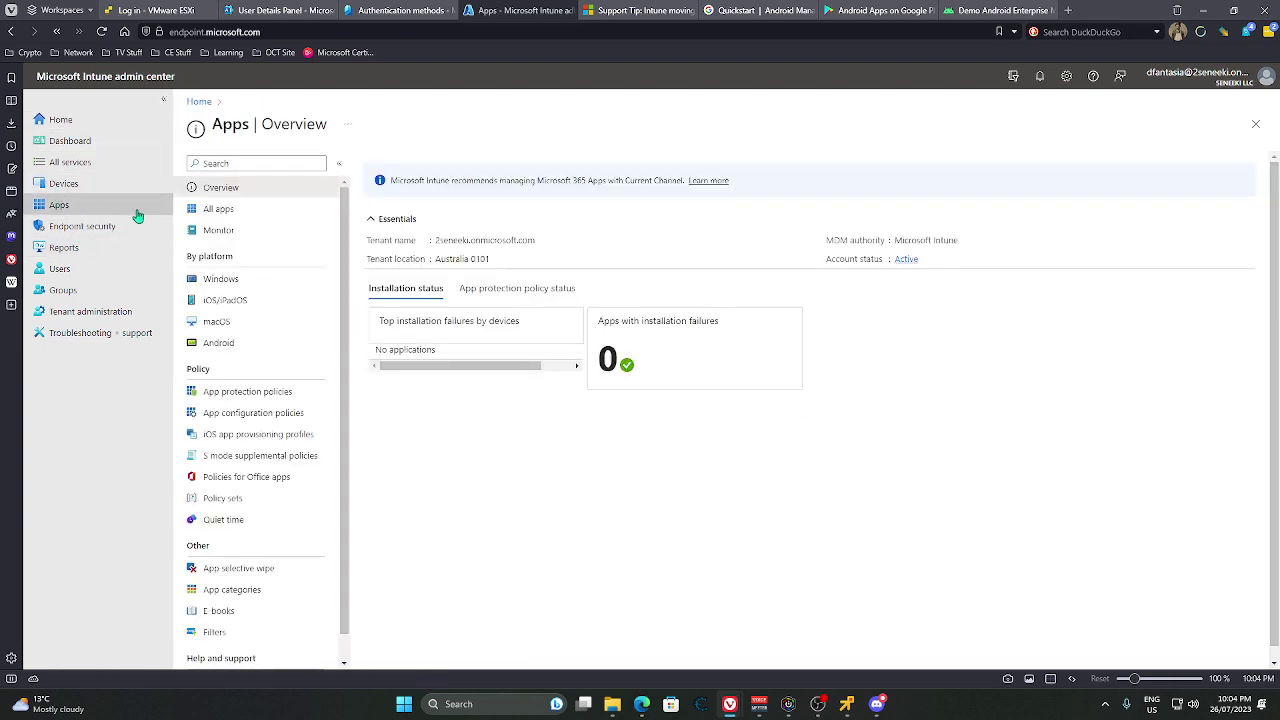
pyautogui.click(220, 343)
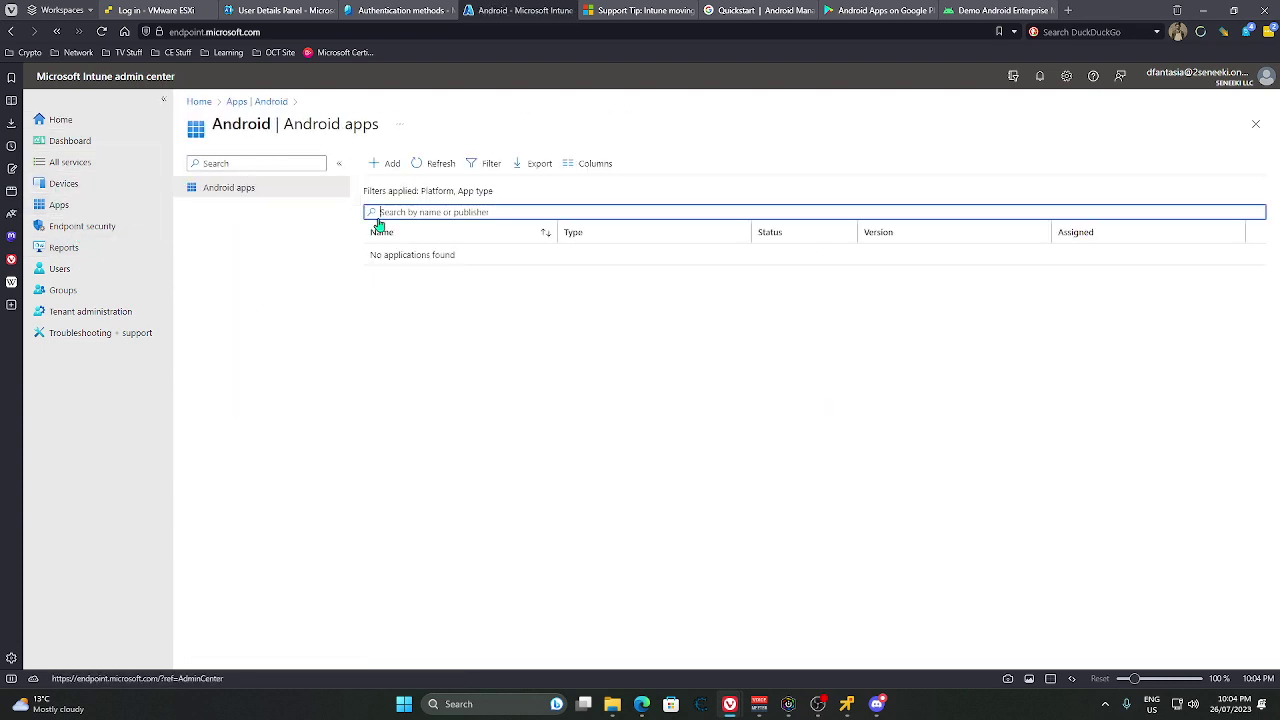
pyautogui.click(392, 166)
pyautogui.click(952, 172)
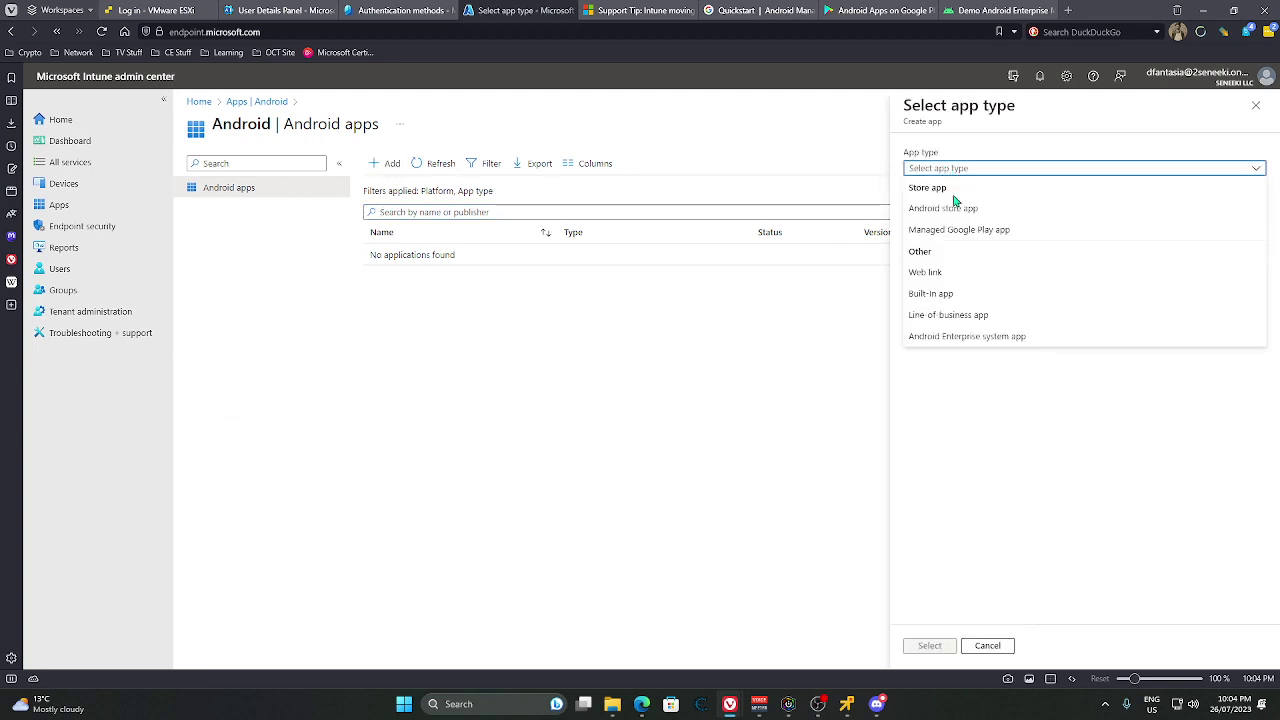
pyautogui.click(935, 230)
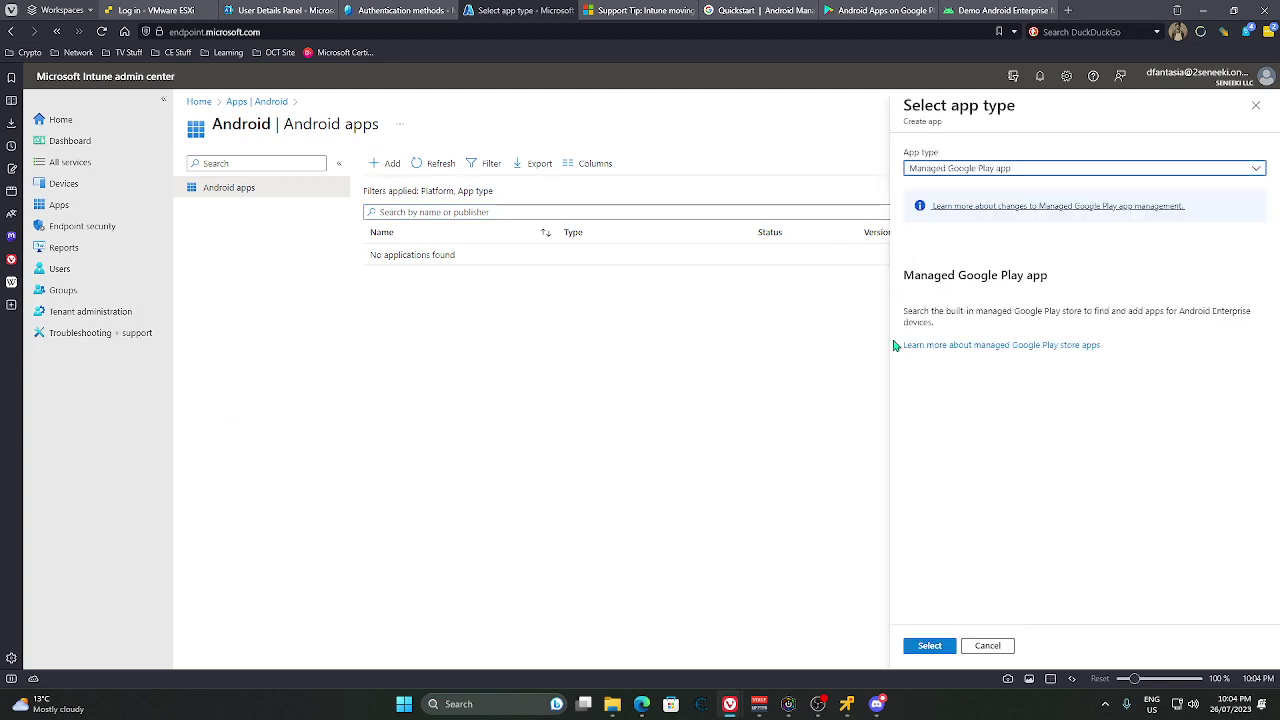
pyautogui.click(927, 646)
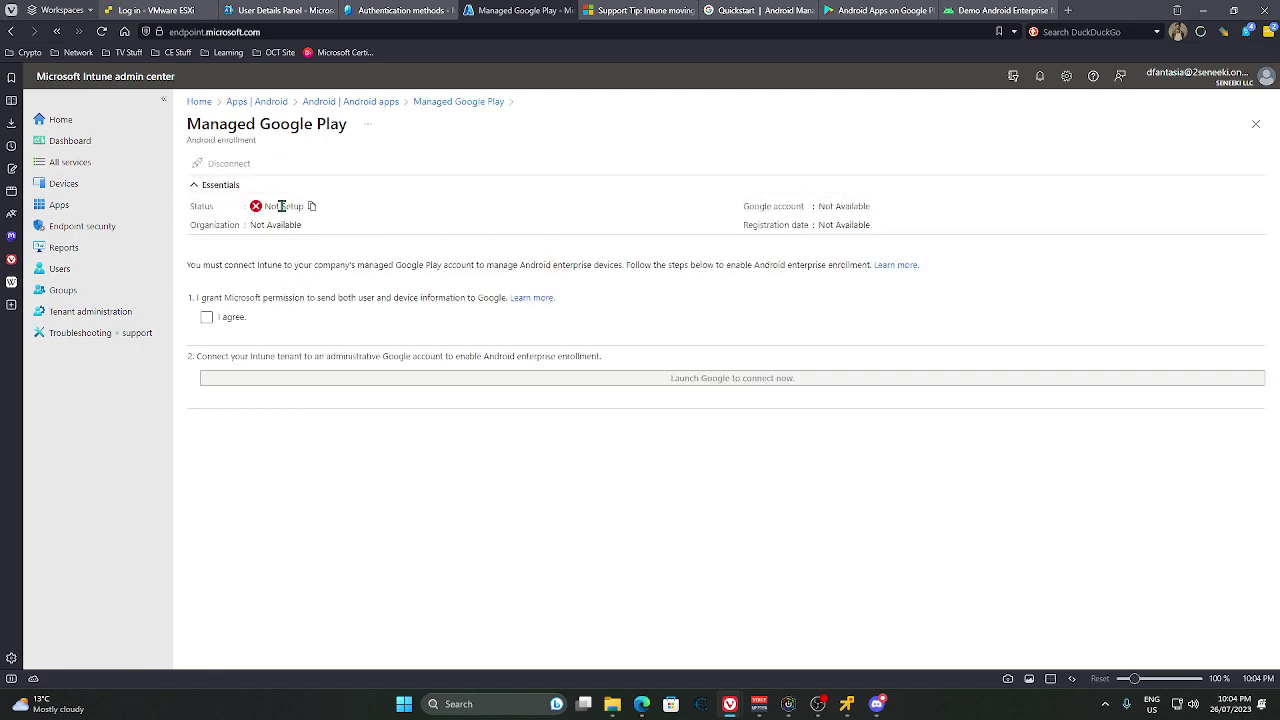
# - Grant Microsoft permission to send user and device information to Google, then launch the Google connection and begin the Android enterprise sign-up
pyautogui.click(206, 318)
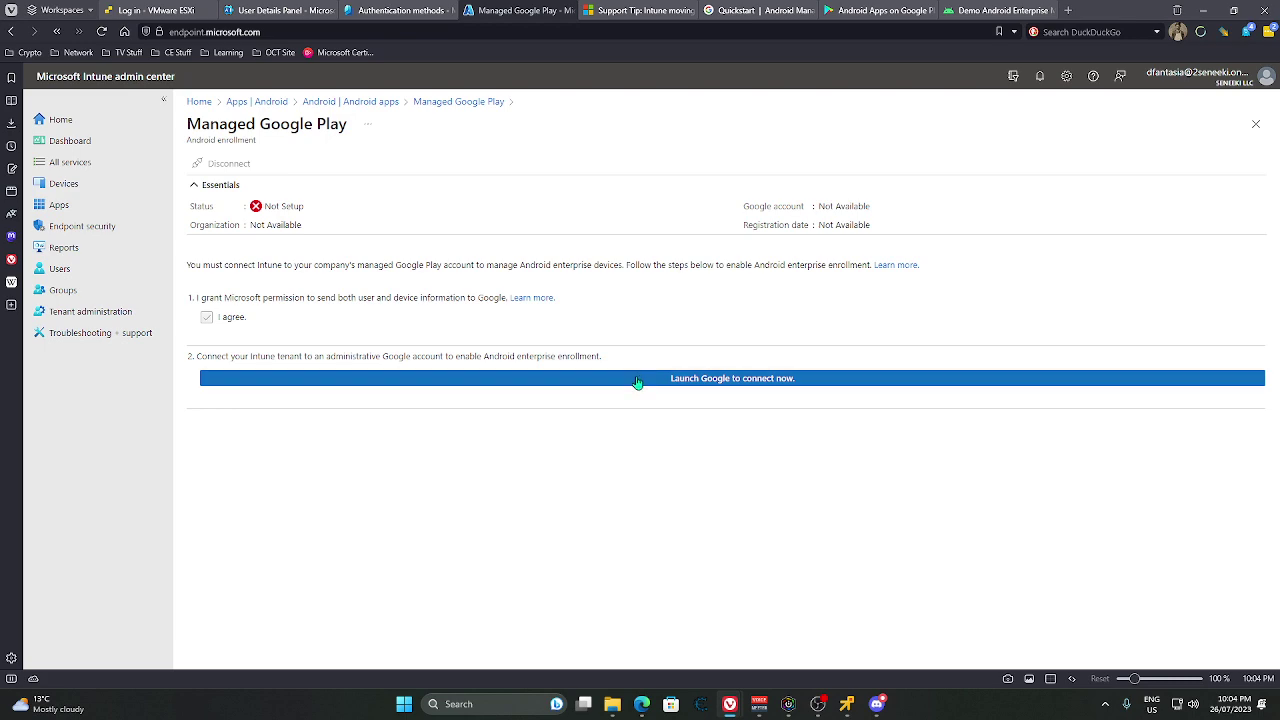
pyautogui.click(639, 382)
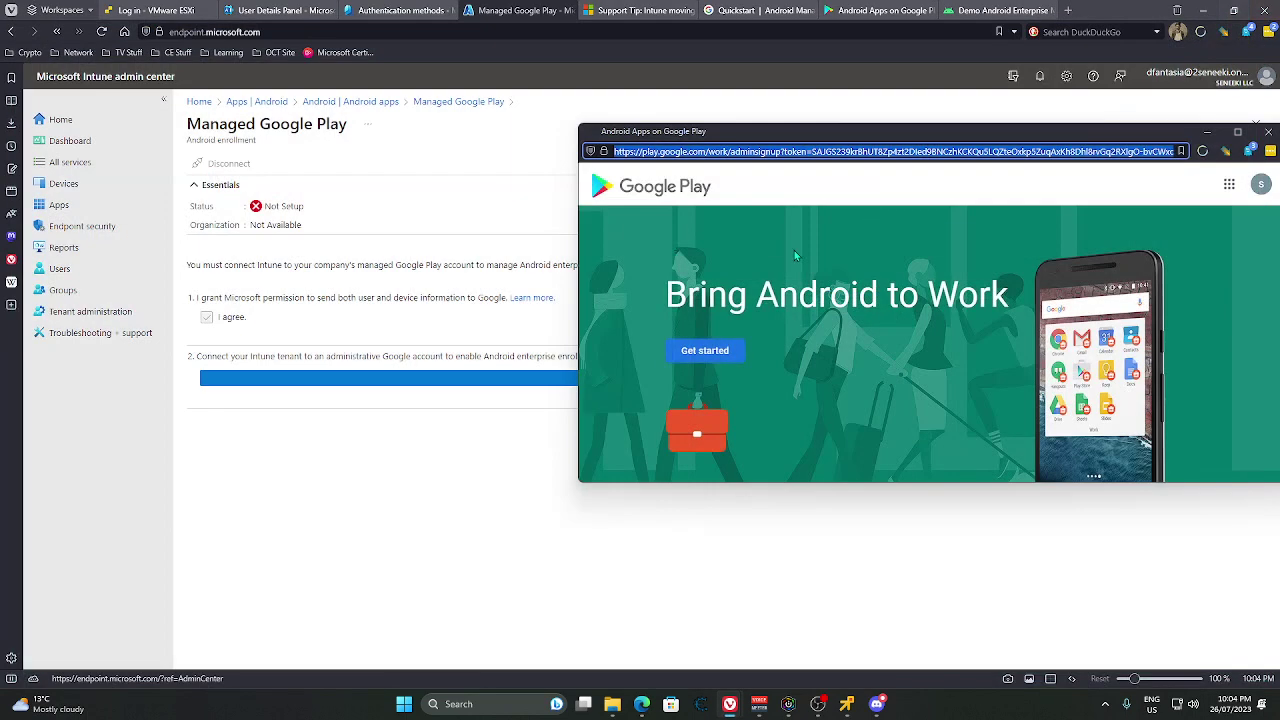
pyautogui.click(392, 405)
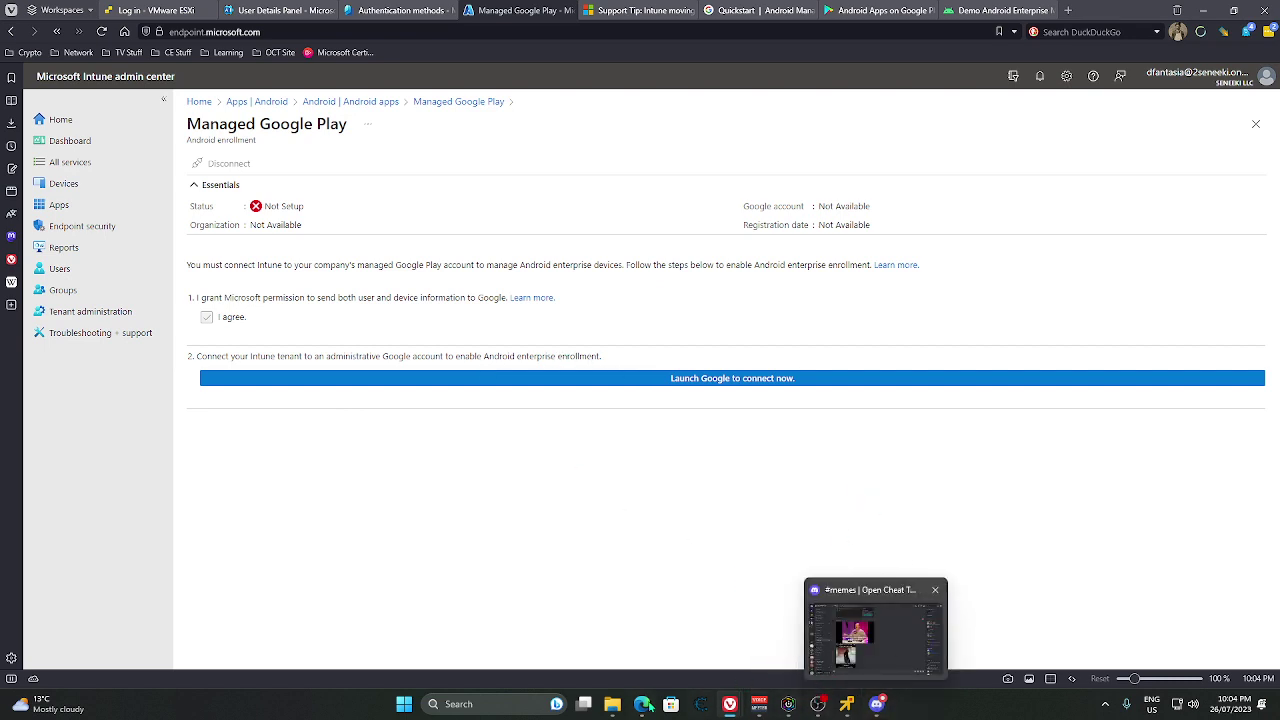
pyautogui.moveTo(732, 705)
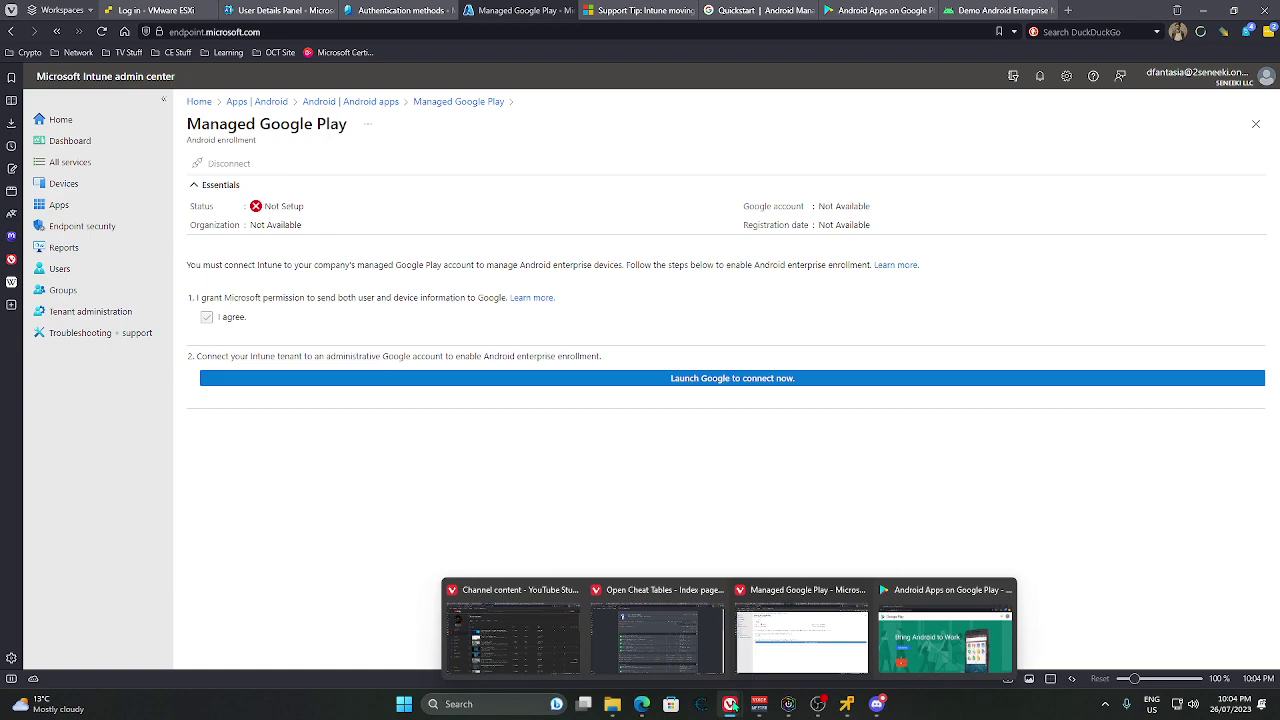
pyautogui.click(945, 620)
pyautogui.click(718, 352)
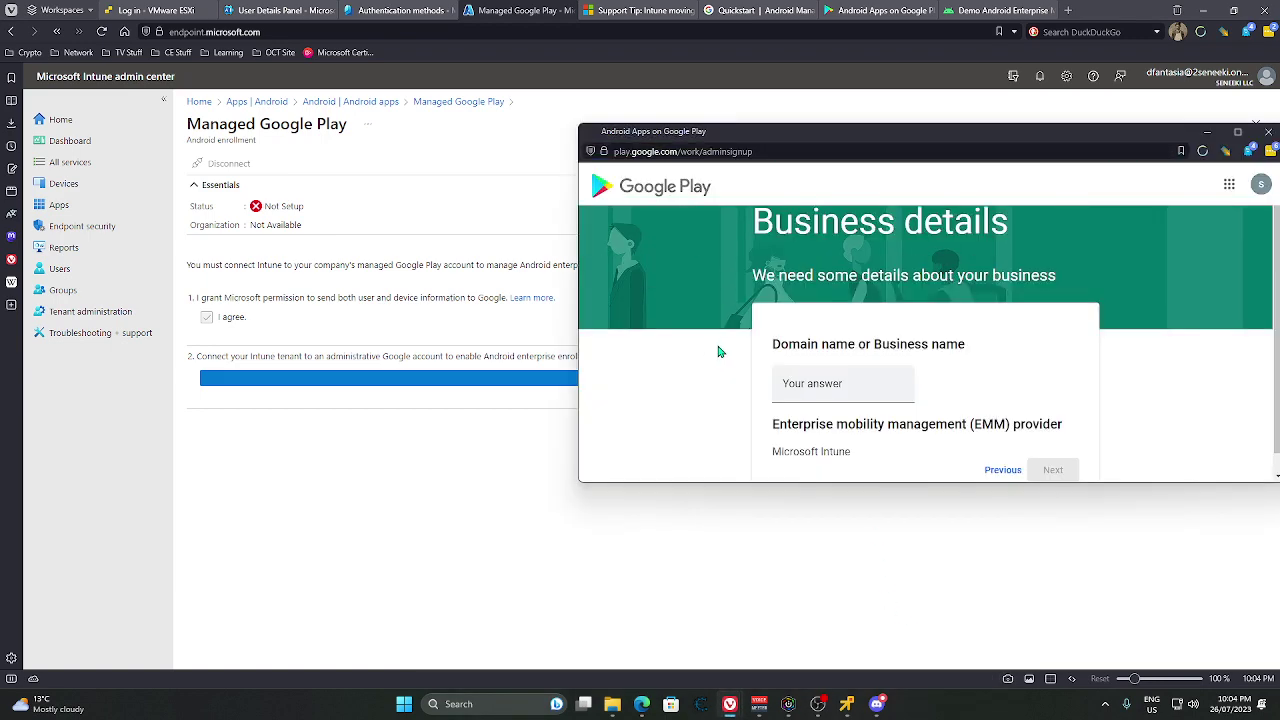
# - Enter Seneeki LLC as the business name and submit the business details
pyautogui.moveTo(927, 131); pyautogui.dragTo(649, 127)
pyautogui.click(565, 392)
pyautogui.write('Seneeki LLC')
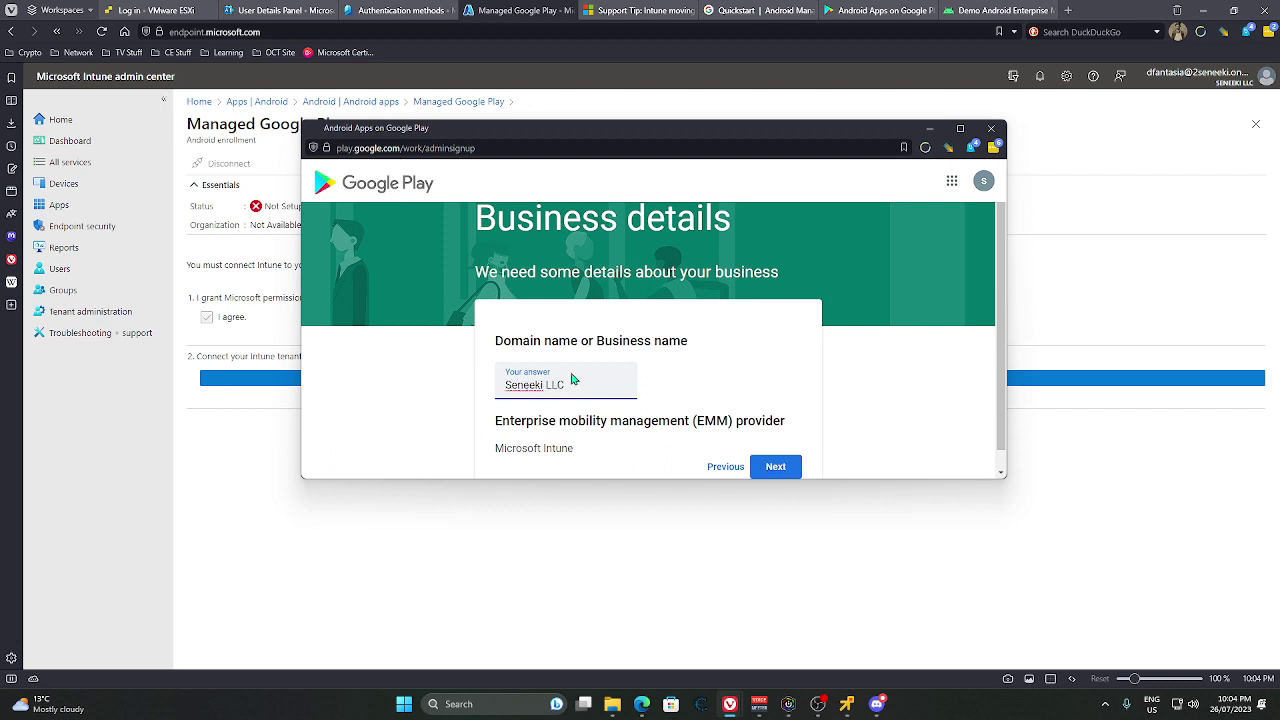
pyautogui.scroll(-1, 612, 402)
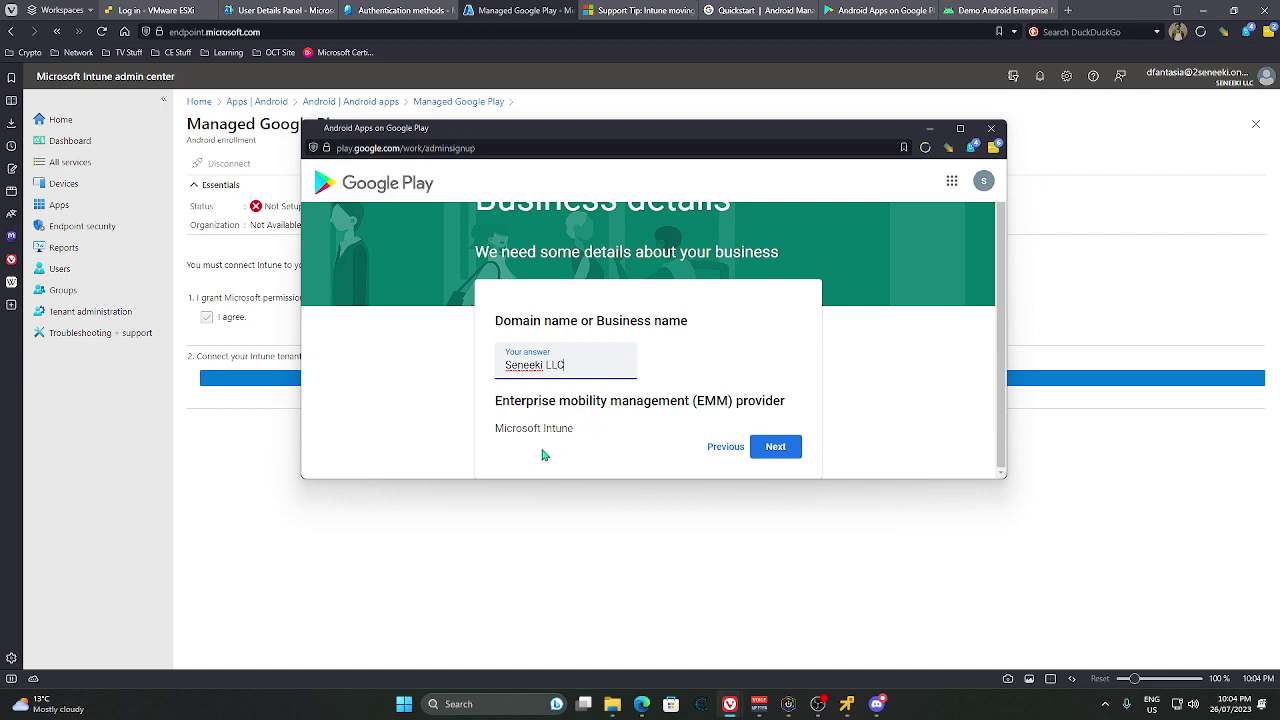
pyautogui.click(776, 446)
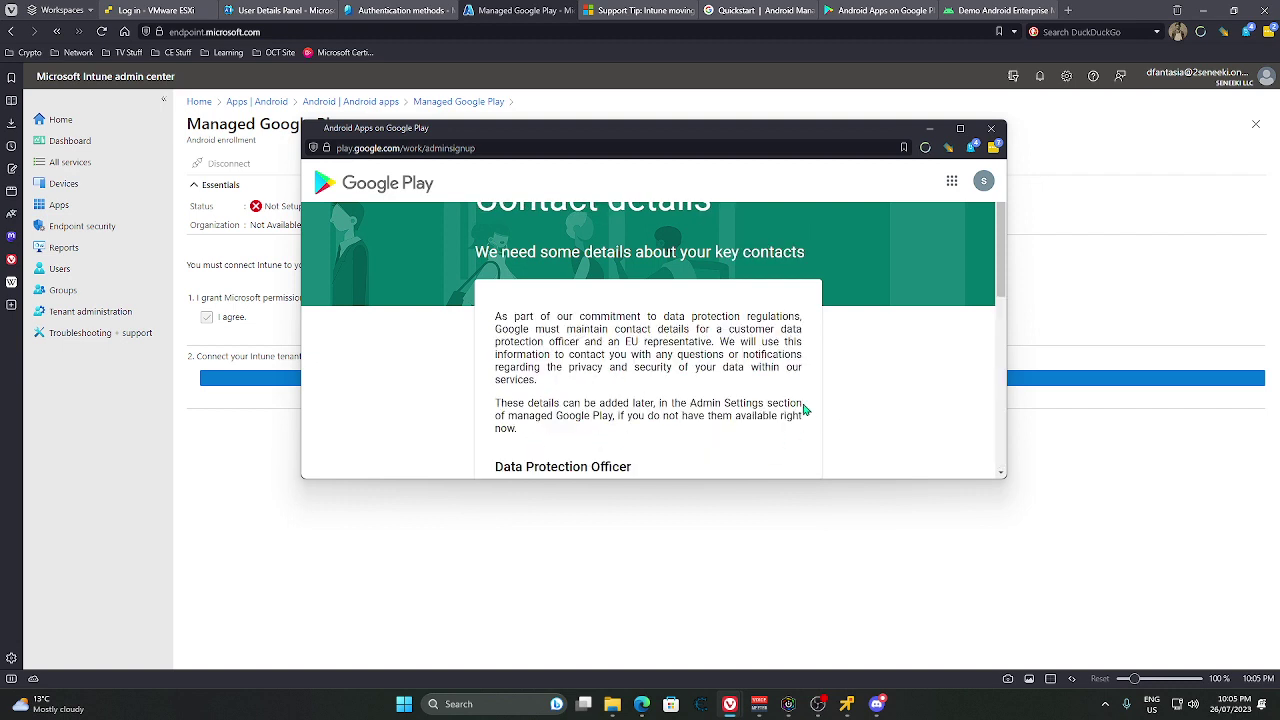
# - Review the contact details form and complete the managed Google Play registration
pyautogui.click(961, 128)
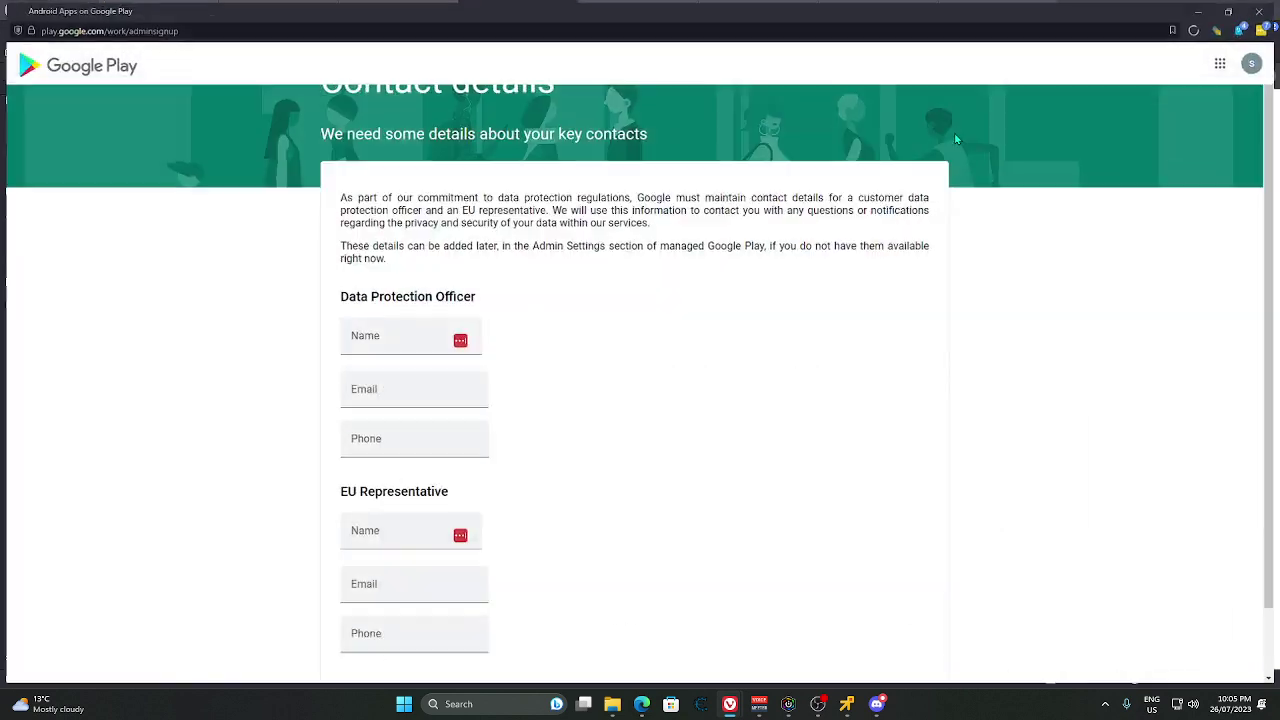
pyautogui.scroll(-1, 570, 324)
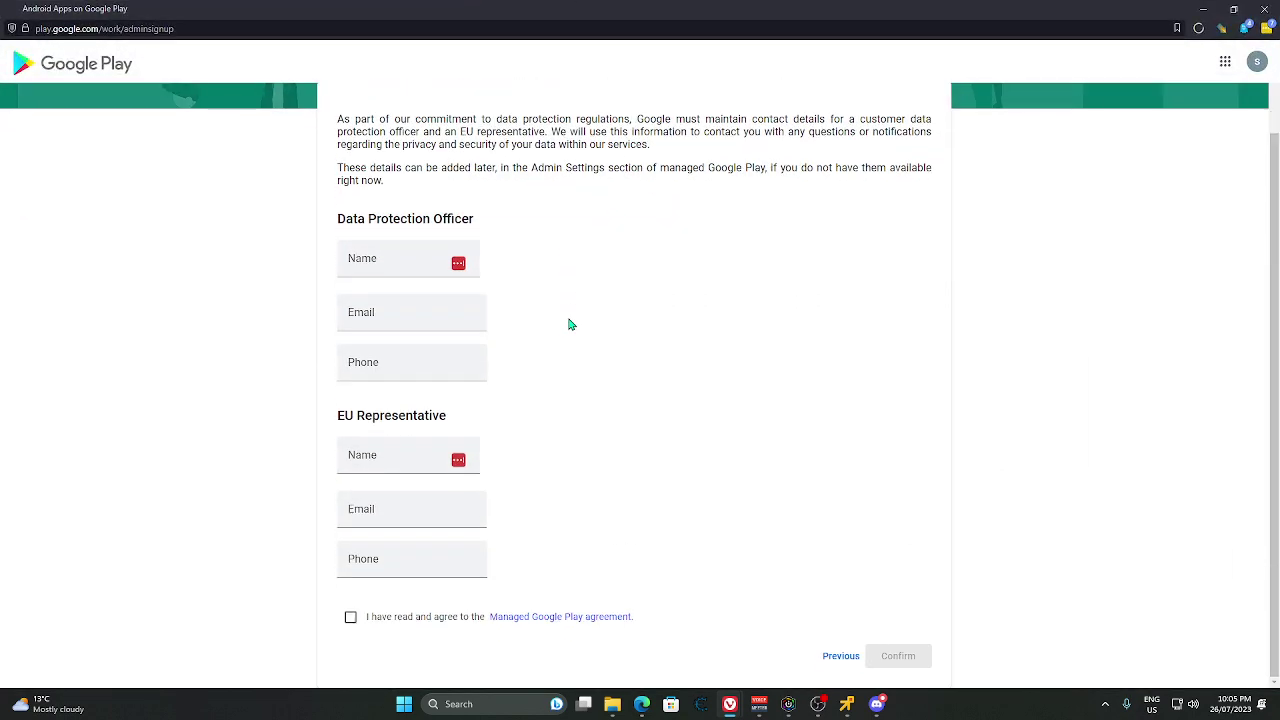
pyautogui.scroll(2, 570, 324)
pyautogui.scroll(-2, 570, 324)
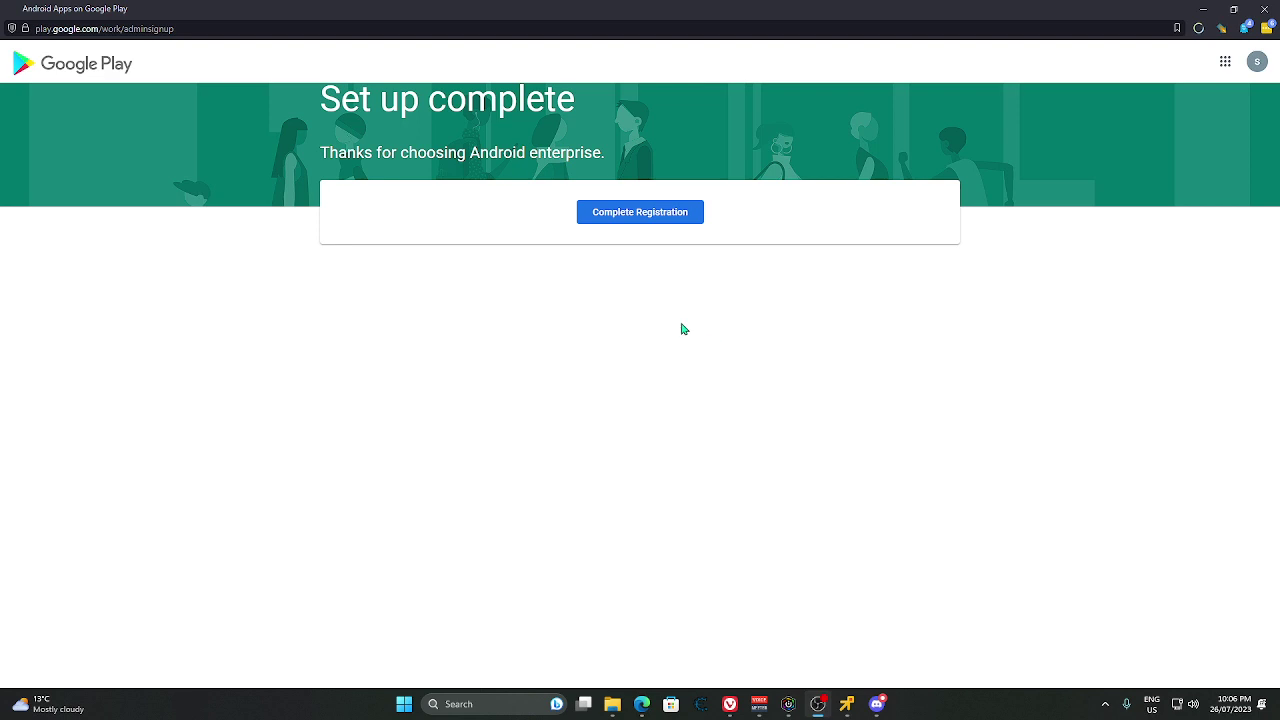
pyautogui.click(629, 216)
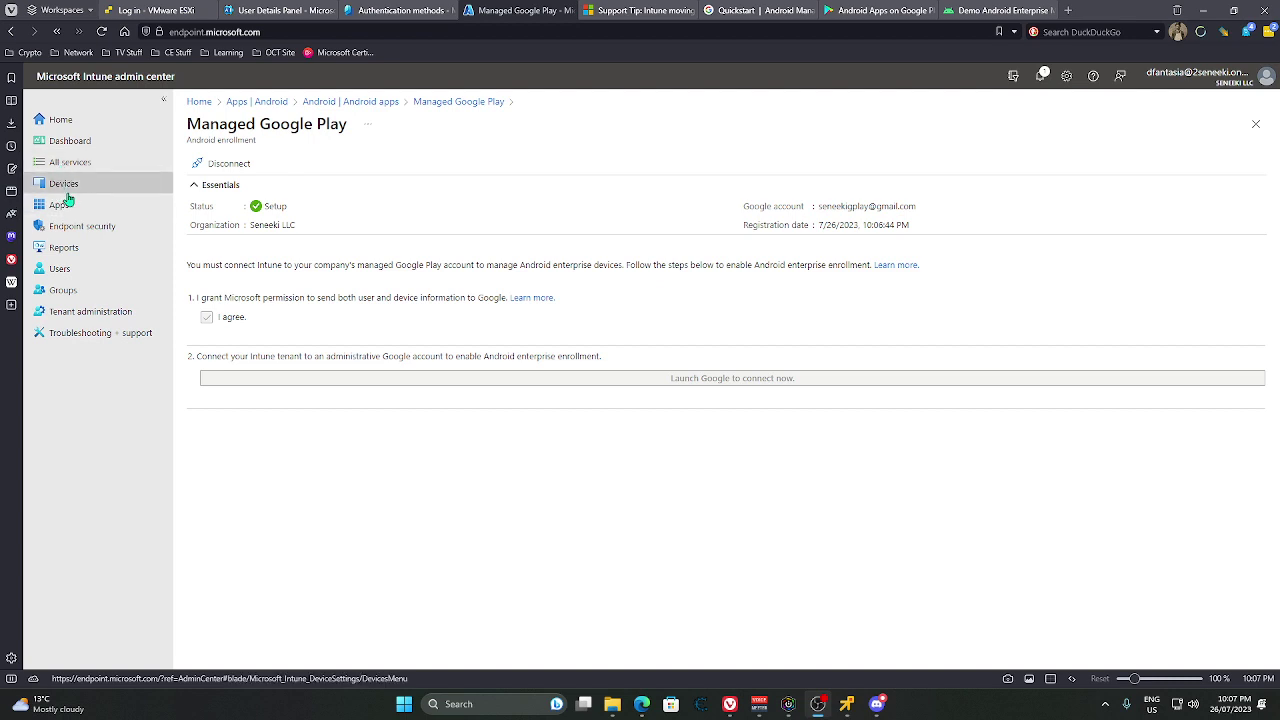
# - Check the status of the Managed Google Play connector in the tenant's connectors and tokens
pyautogui.click(60, 312)
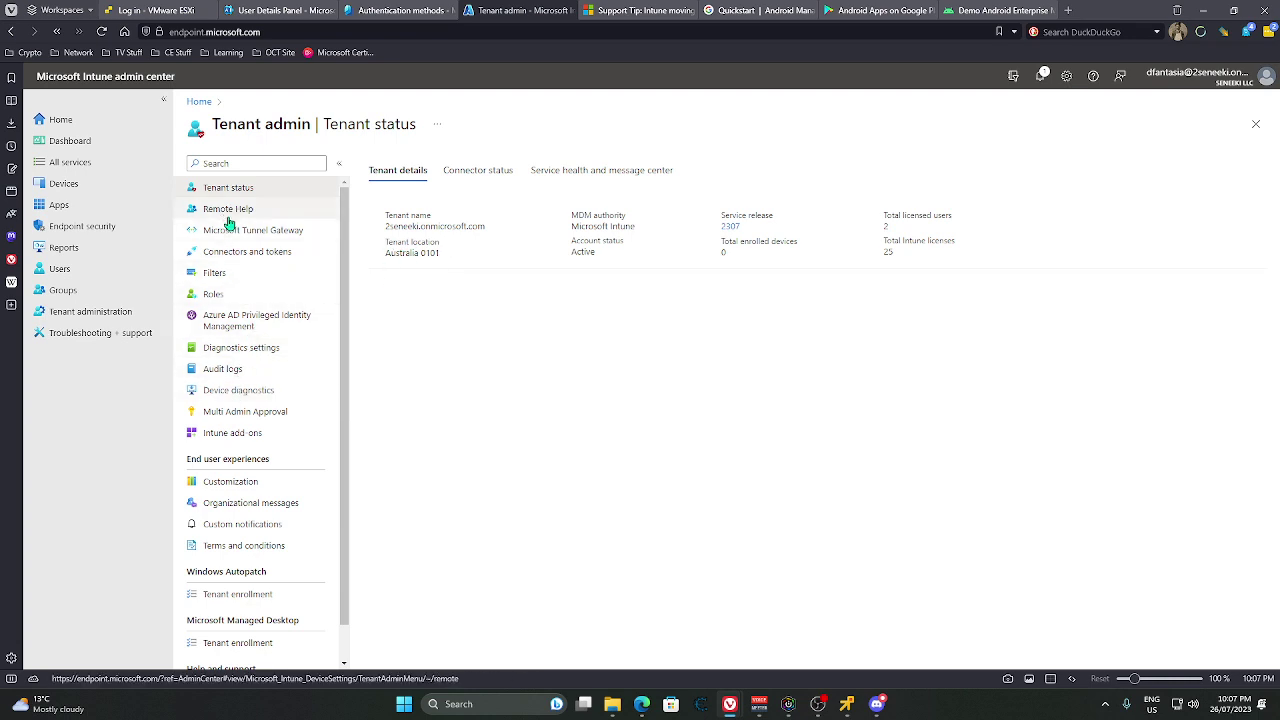
pyautogui.click(226, 253)
pyautogui.click(240, 386)
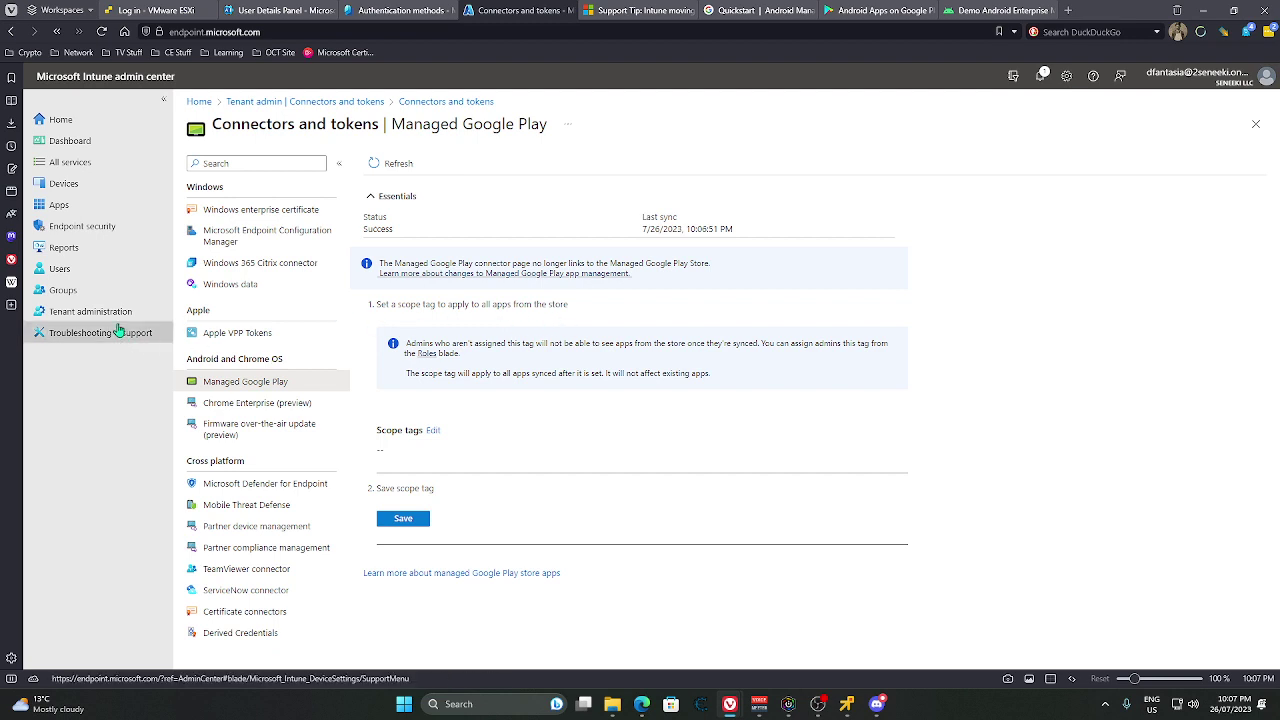
# - Start a new scope tag in the tenant's Endpoint Manager roles and name it Android Work Profile Apps
pyautogui.click(90, 311)
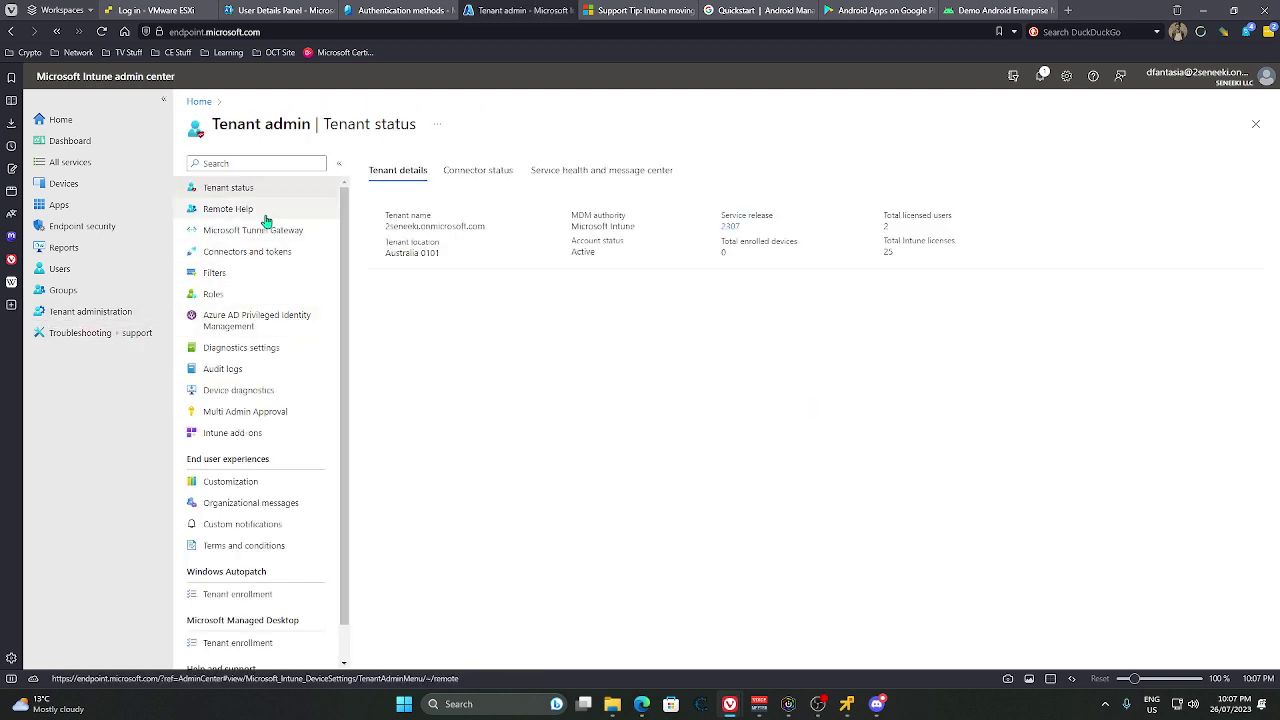
pyautogui.click(224, 297)
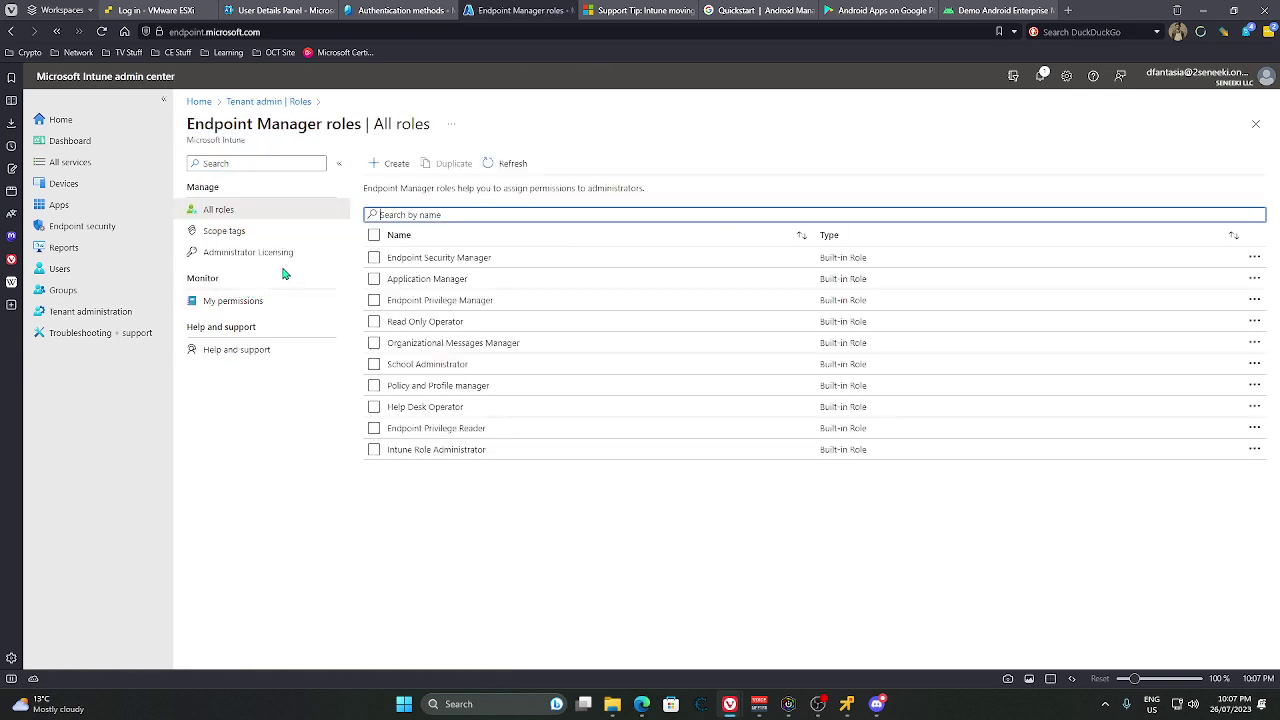
pyautogui.click(240, 237)
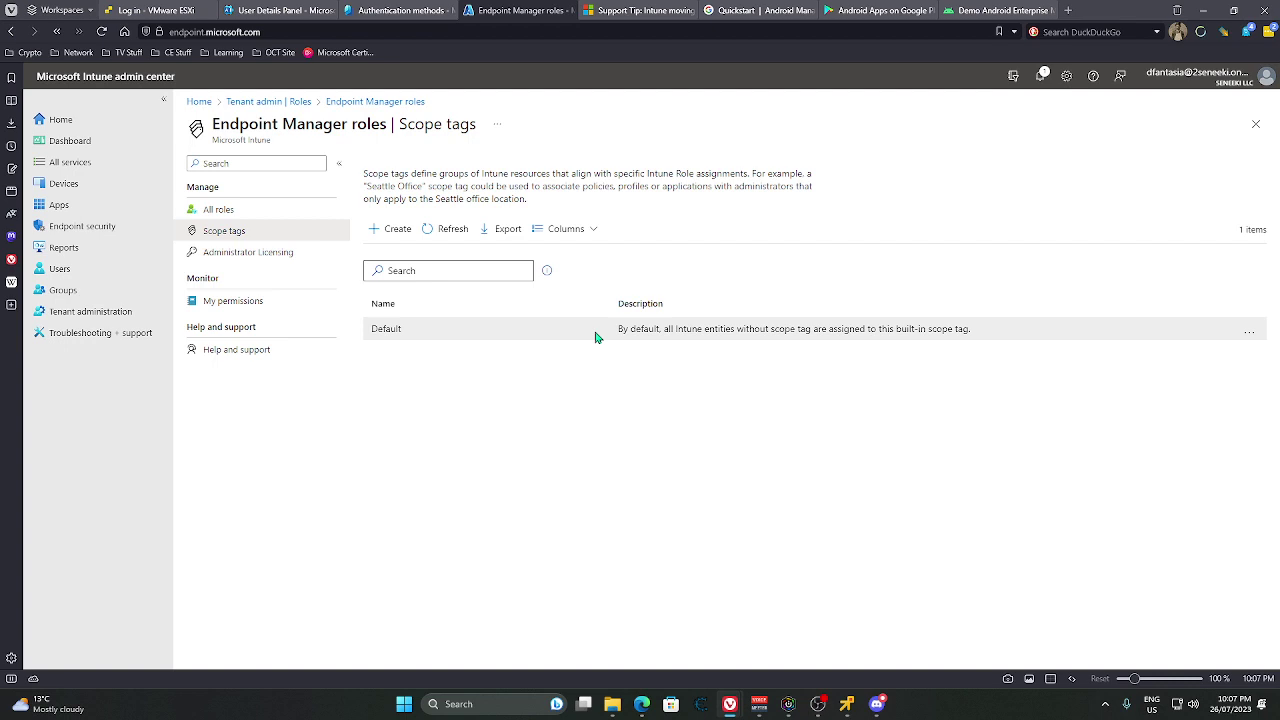
pyautogui.click(397, 234)
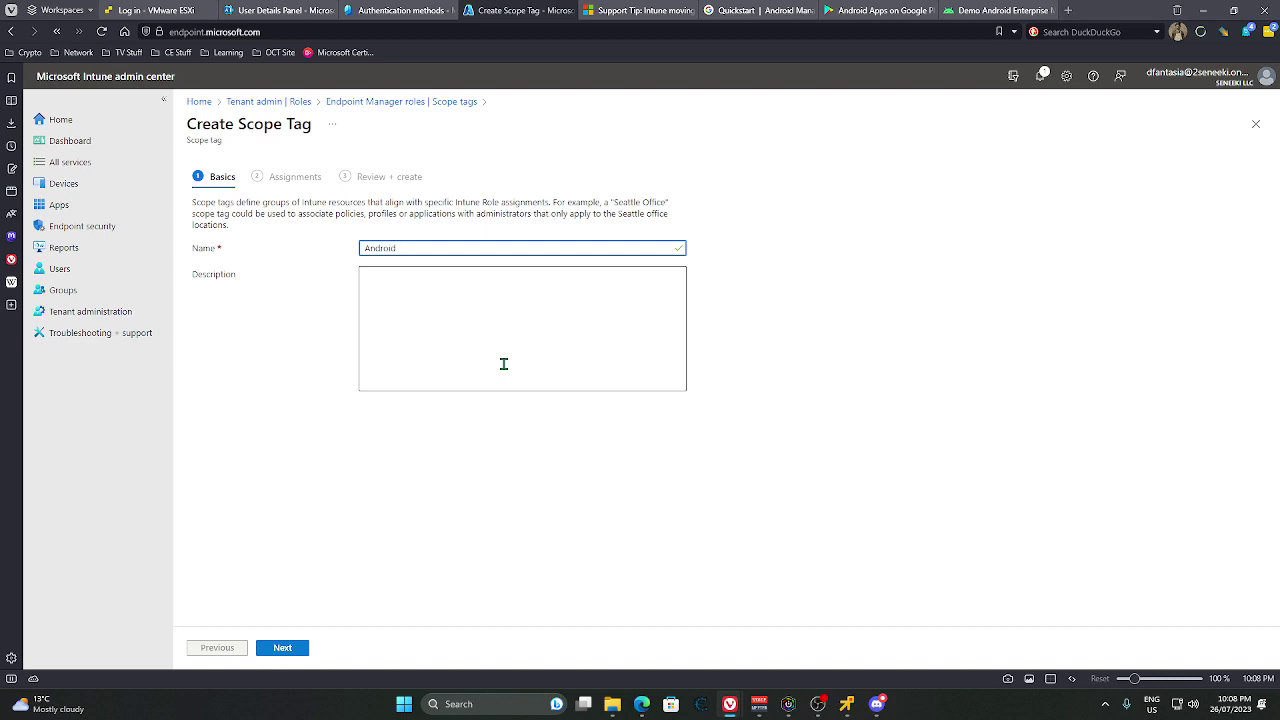
pyautogui.write('Work Profile Apps')
# - Describe the scope tag as "Sets apps and policies for Android devices under work profiles"
pyautogui.click(493, 329)
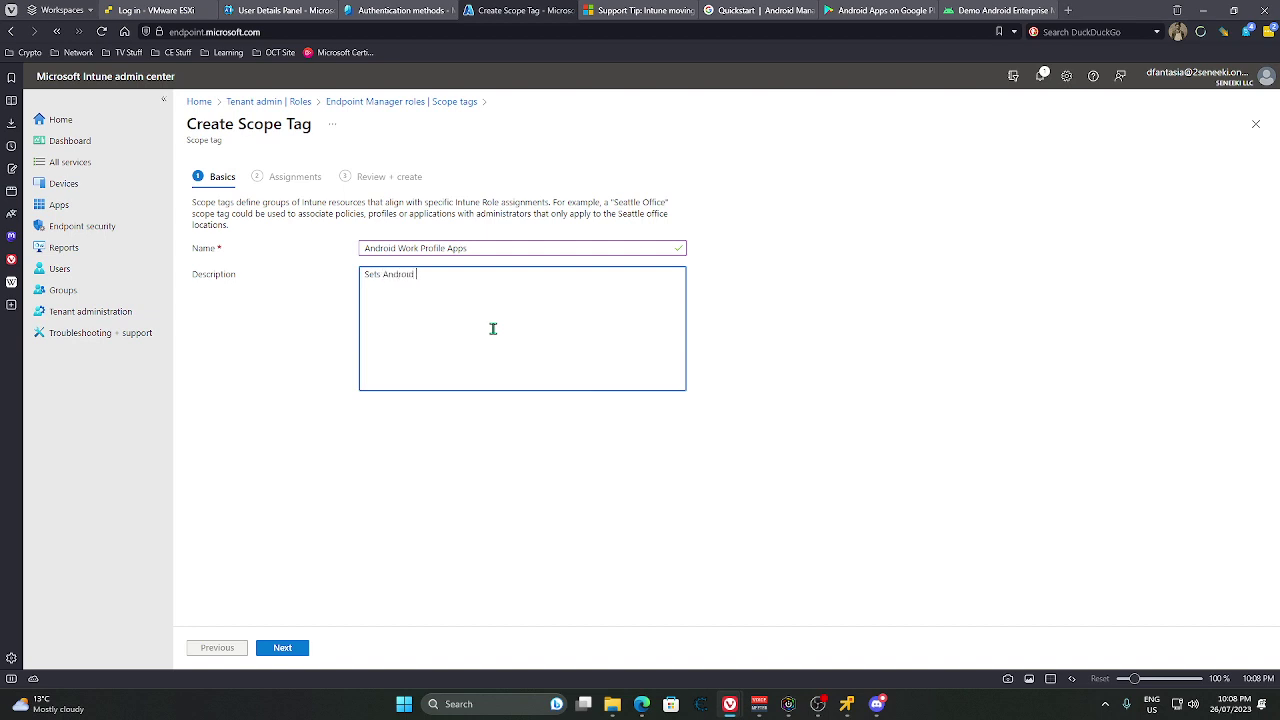
pyautogui.write('ices')
pyautogui.write(' for work')
pyautogui.write('under work')
pyautogui.write(' profiles')
pyautogui.write('apps and pol')
pyautogui.write('icies ')
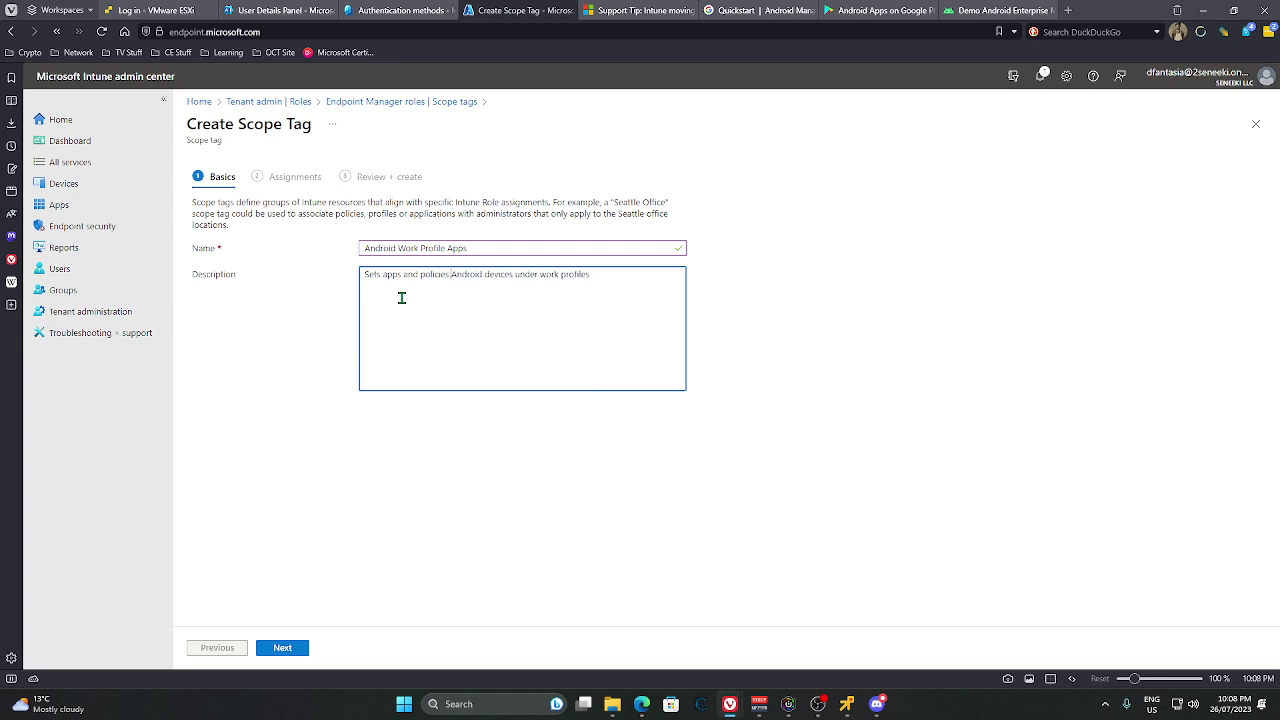
pyautogui.write('for')
# - Proceed to the scope tag's assignments and check which groups are available to include
pyautogui.click(297, 650)
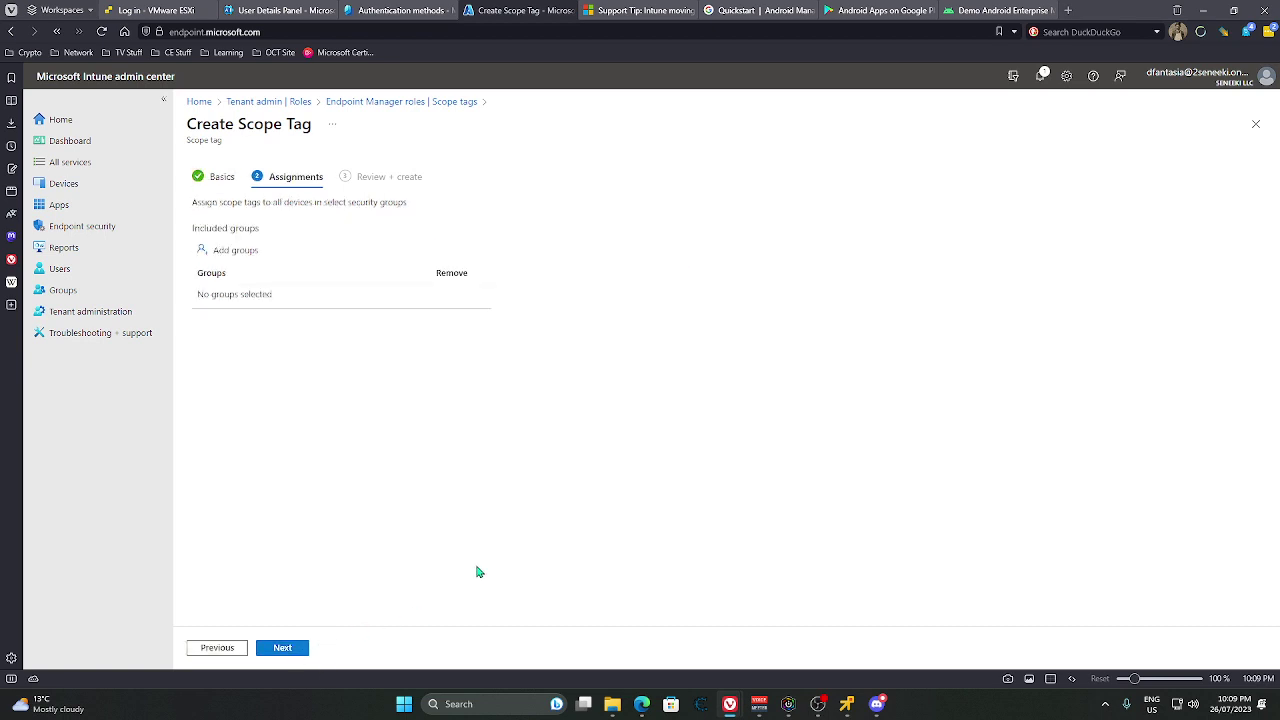
pyautogui.click(253, 255)
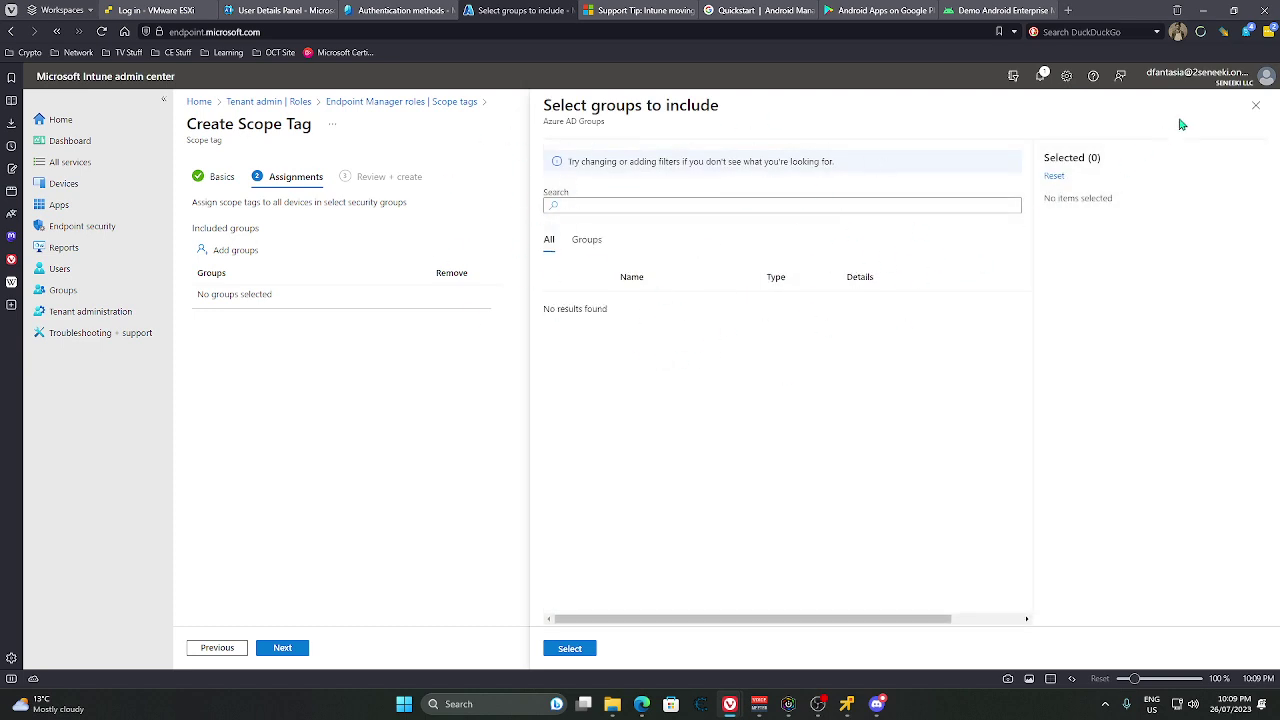
pyautogui.click(1256, 106)
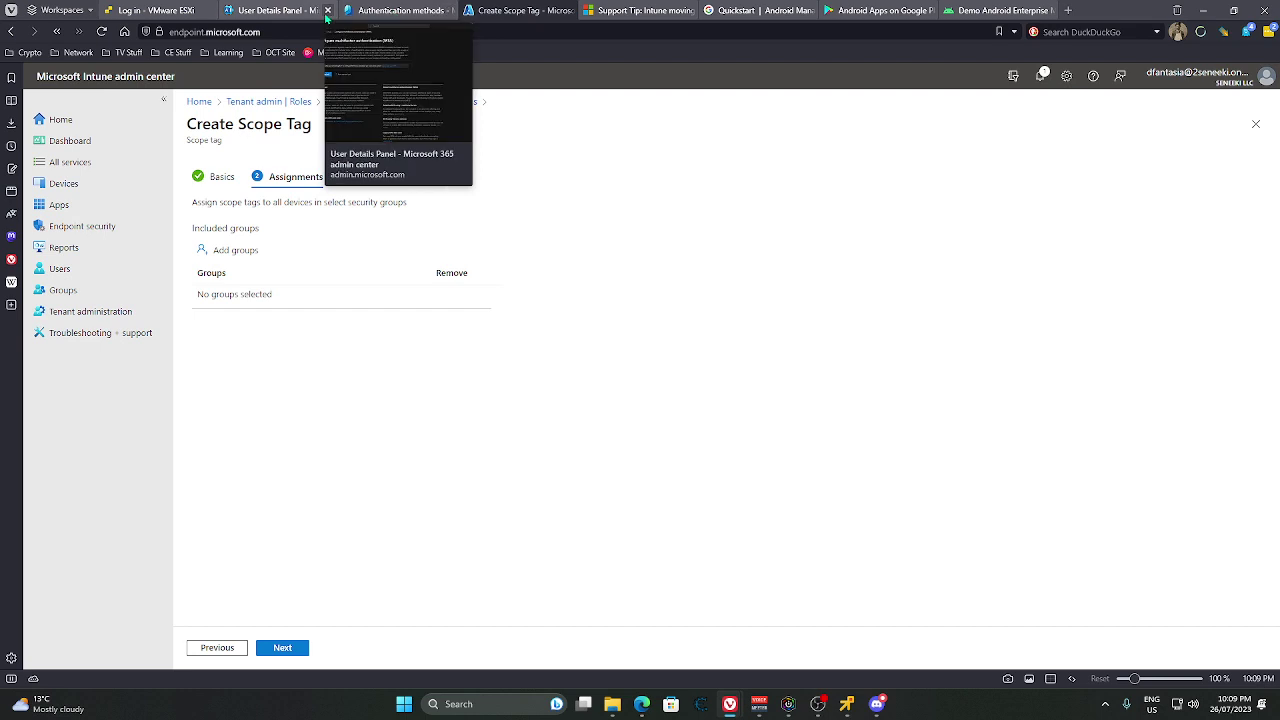
# - Switch to the Microsoft Entra admin center, open the list of all groups and read the dynamic membership notice
pyautogui.click(398, 10)
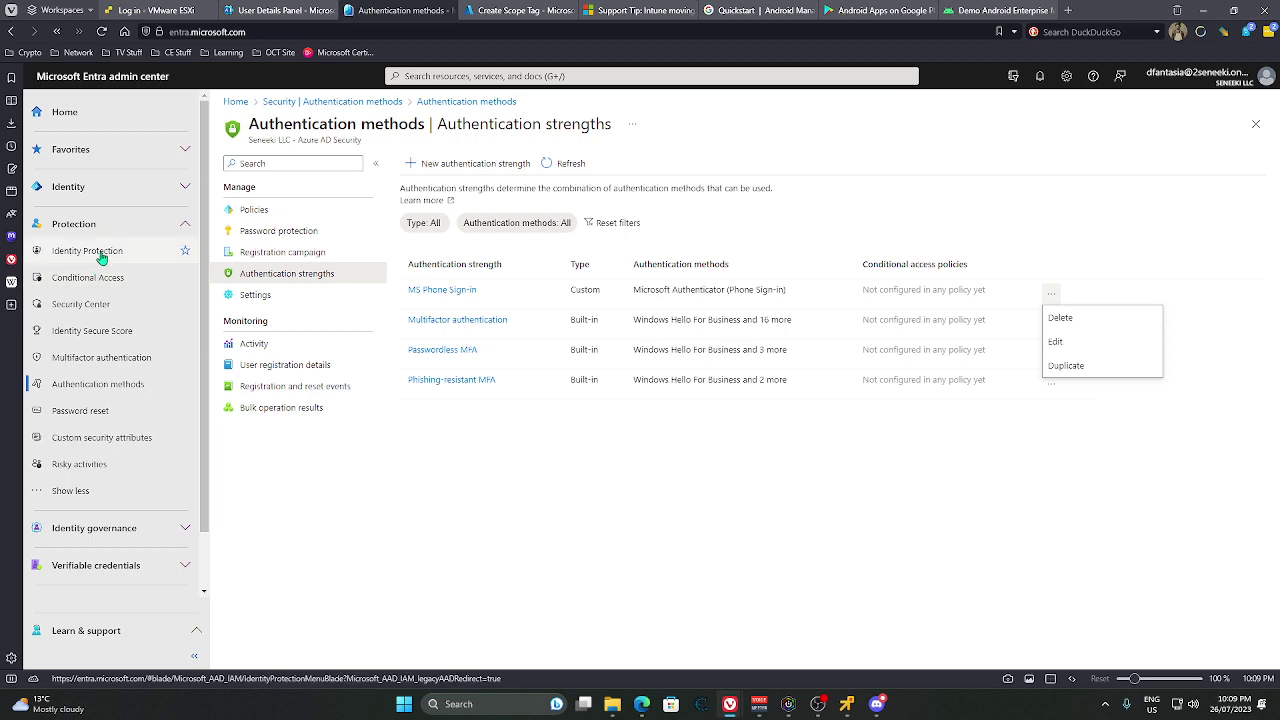
pyautogui.click(66, 186)
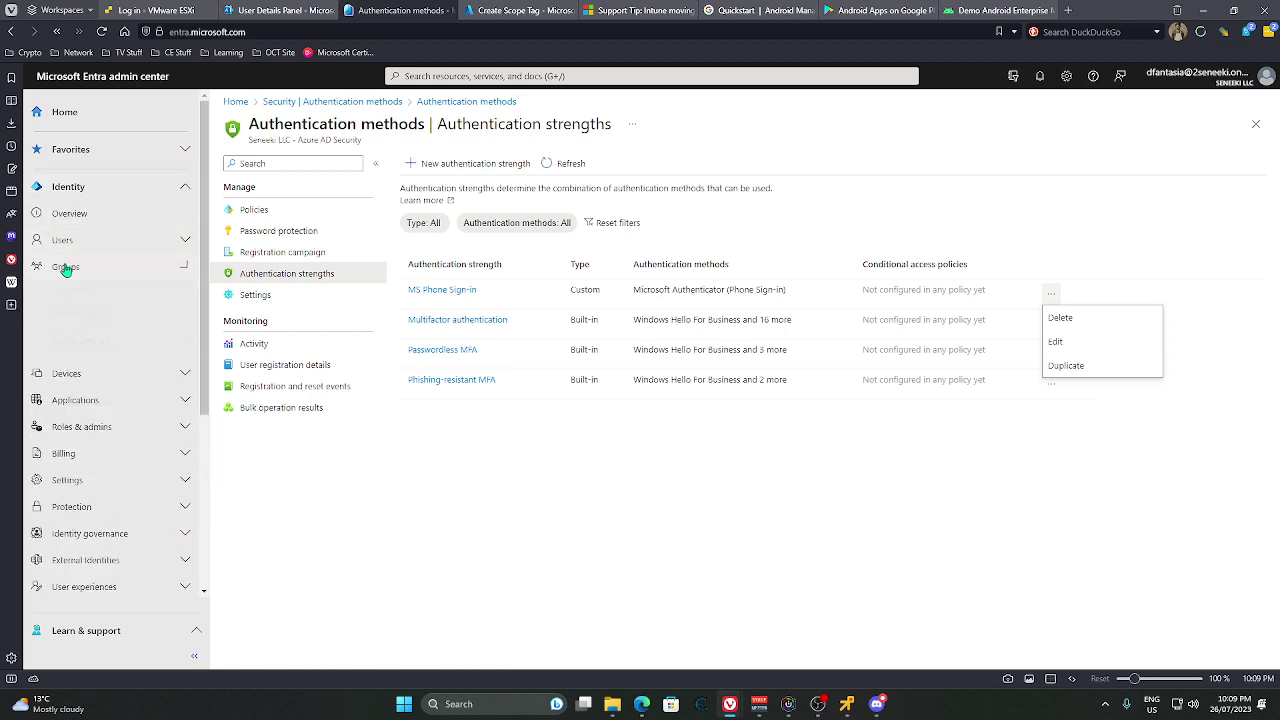
pyautogui.click(86, 293)
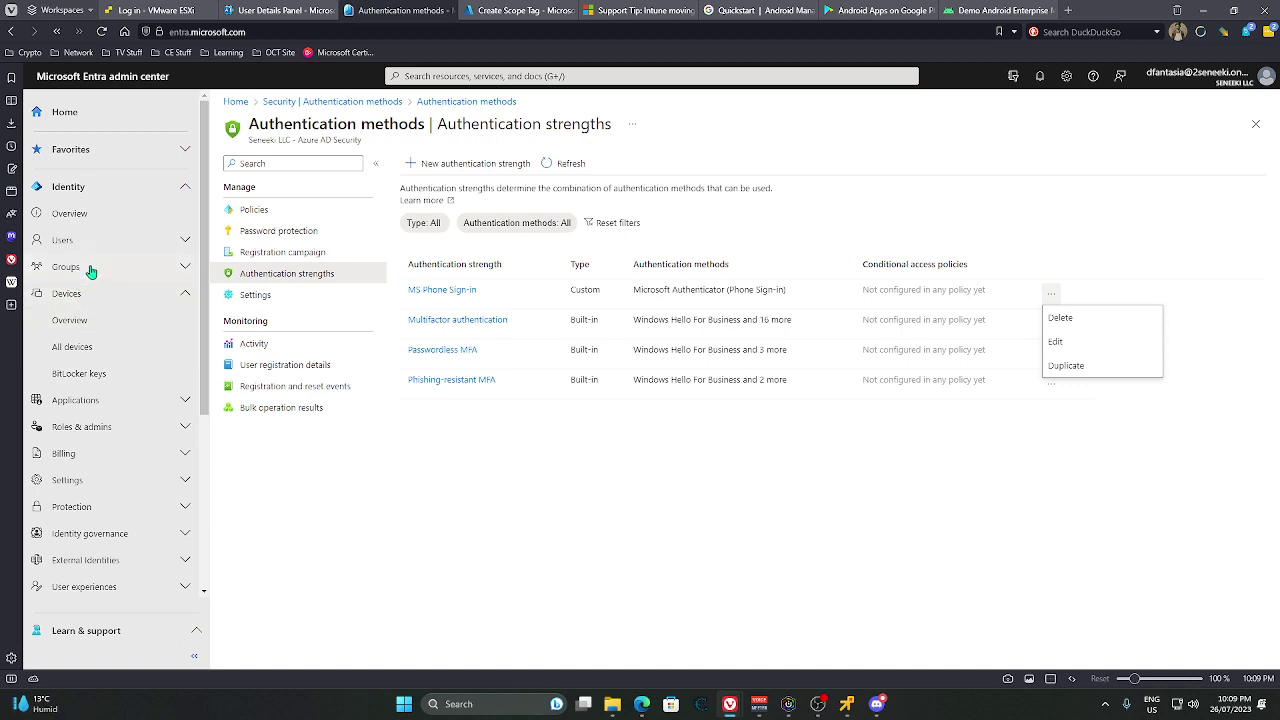
pyautogui.click(90, 268)
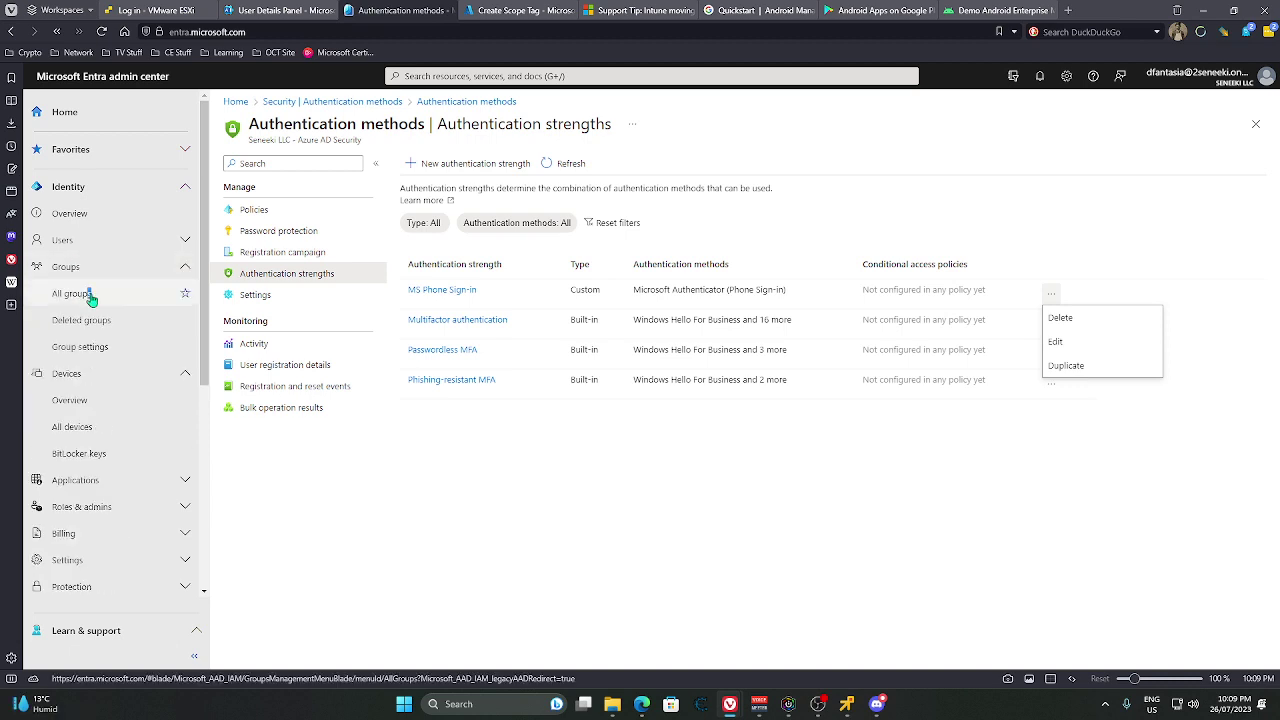
pyautogui.click(89, 297)
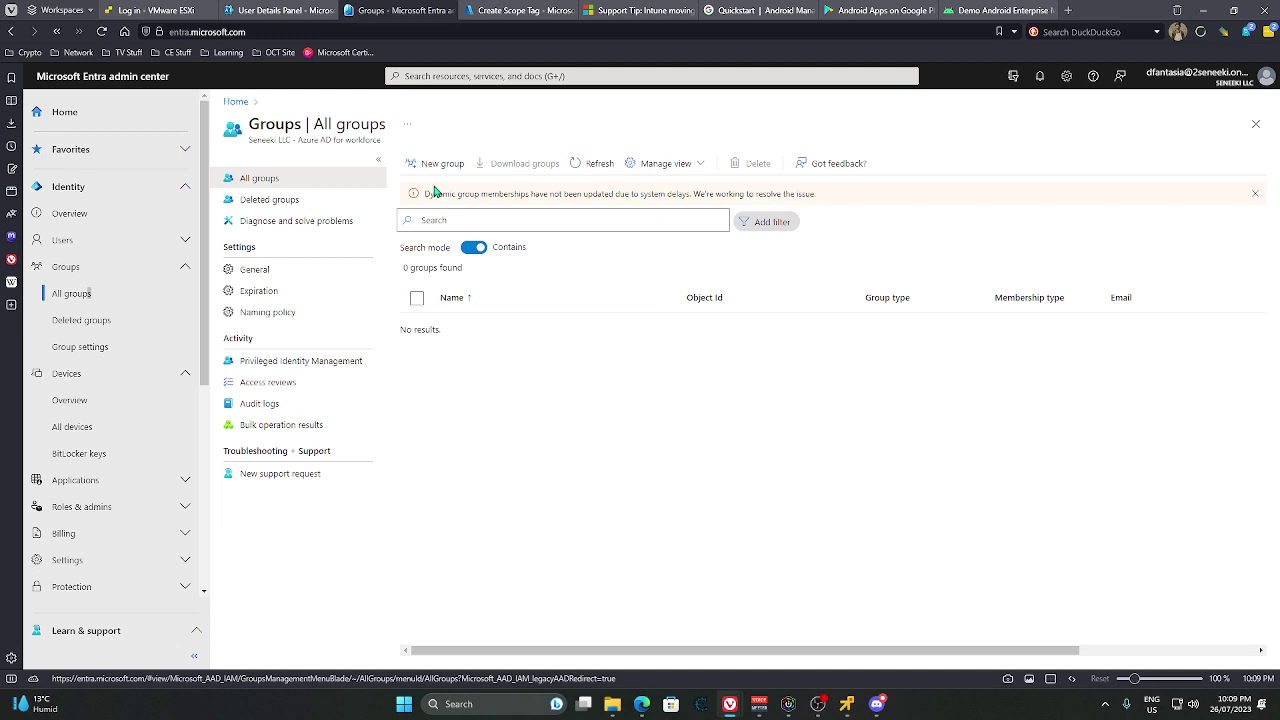
pyautogui.moveTo(426, 195); pyautogui.dragTo(806, 191)
pyautogui.click(829, 195)
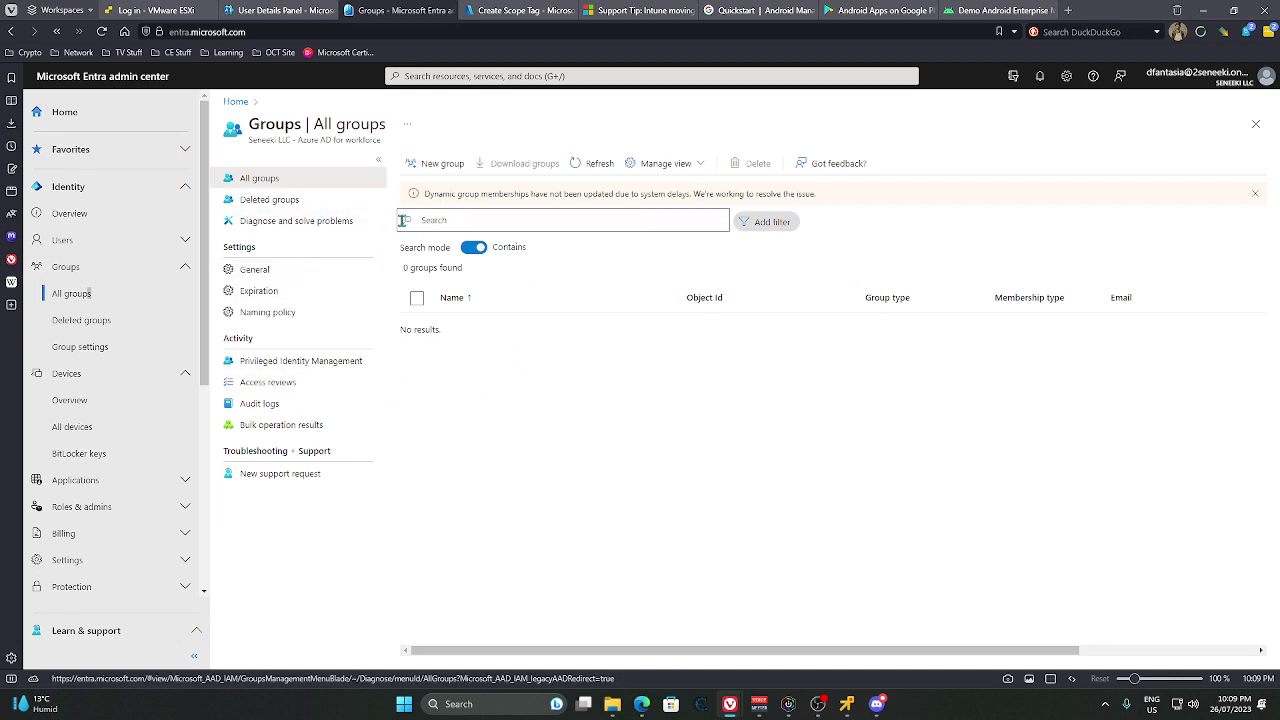
# - Start a new group of type Security and name it Android Work Devices
pyautogui.click(420, 163)
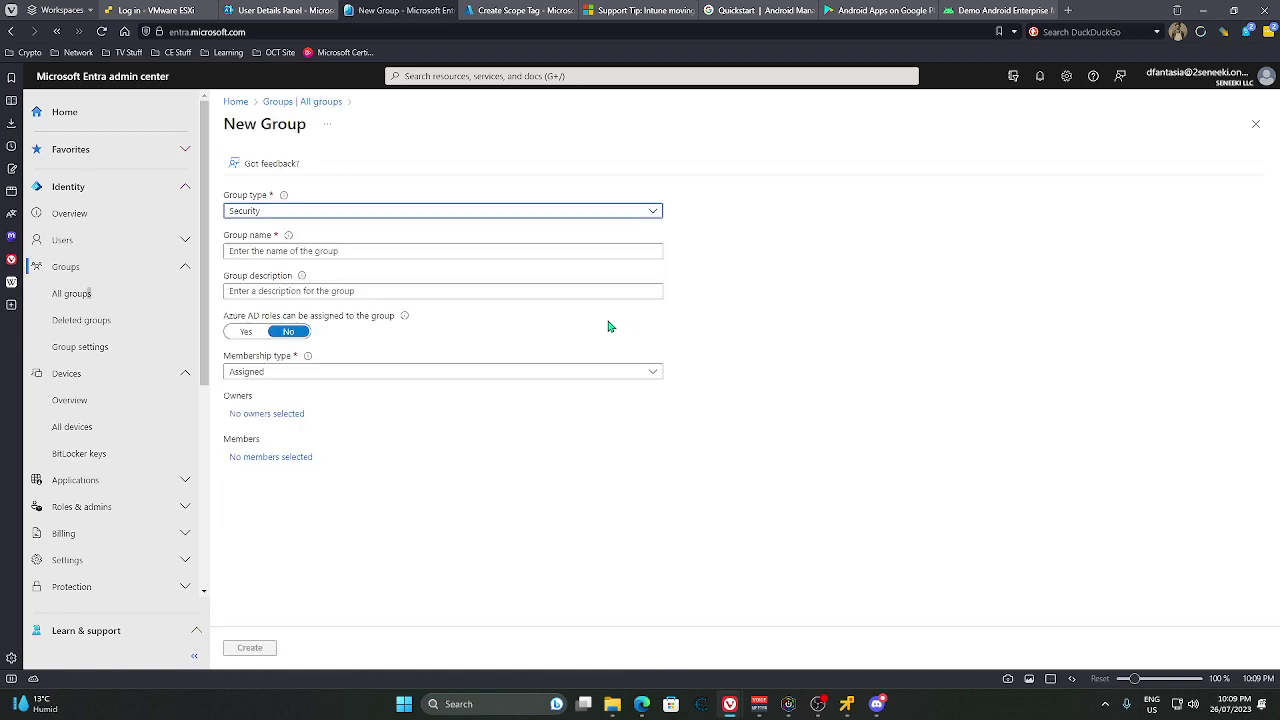
pyautogui.click(302, 213)
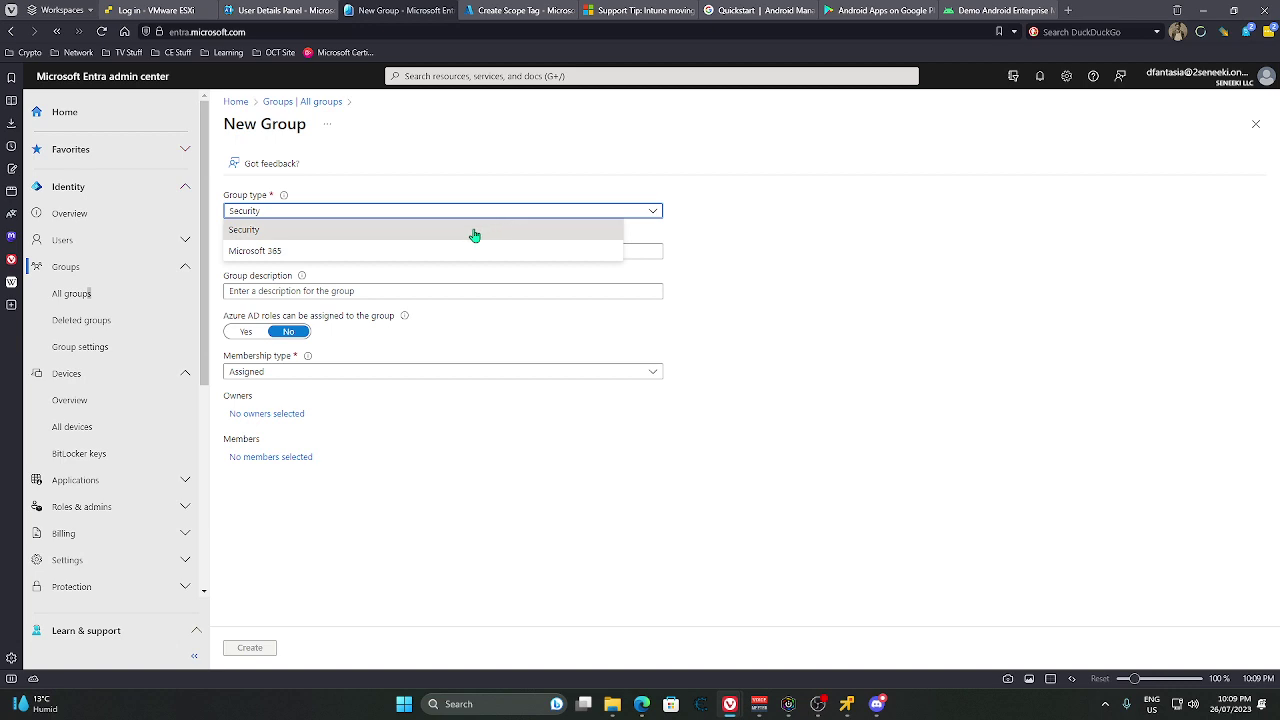
pyautogui.click(400, 230)
pyautogui.click(383, 257)
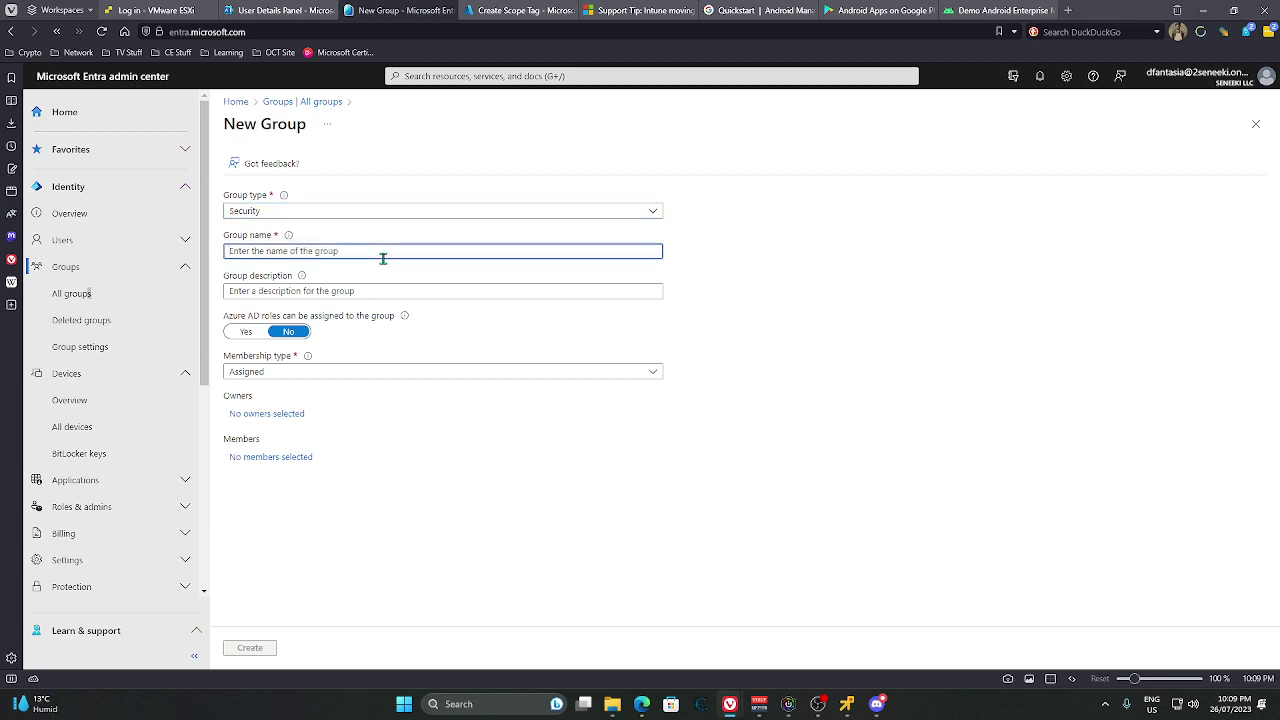
pyautogui.write('Androi')
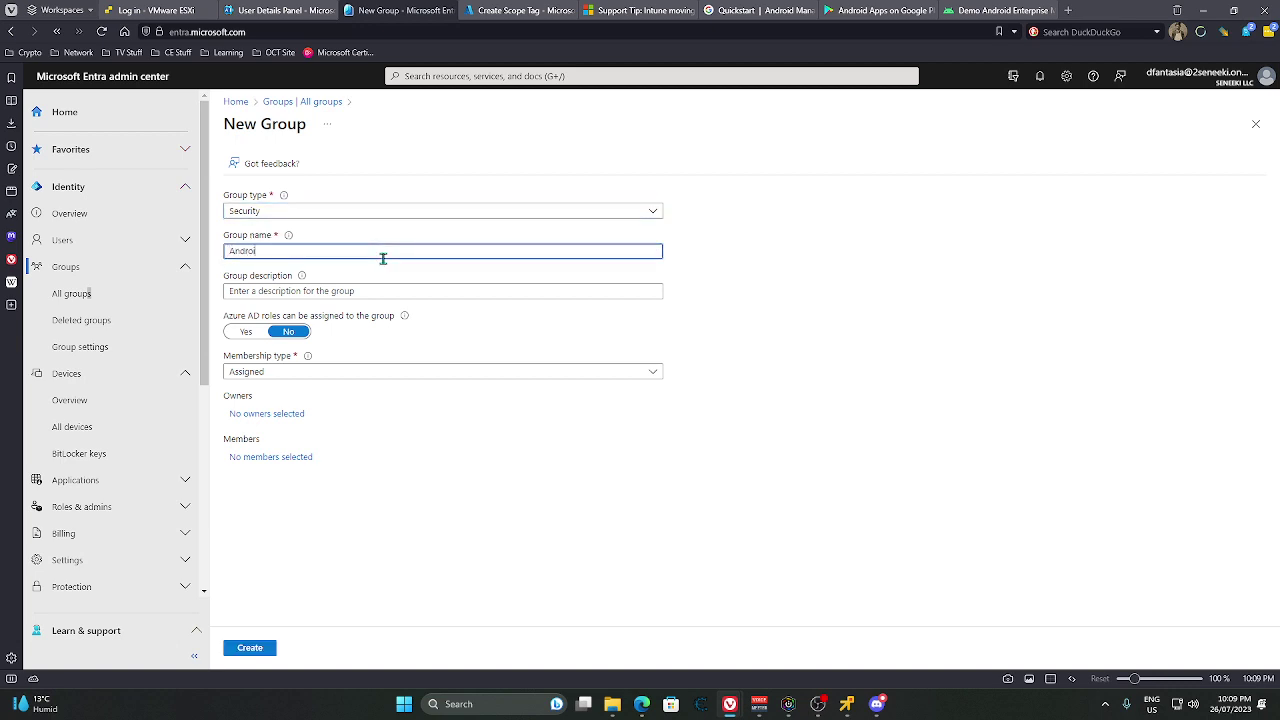
pyautogui.write('d Work Devices')
# - Set the group description to "Personal Devices with an Android work profile"
pyautogui.click(366, 290)
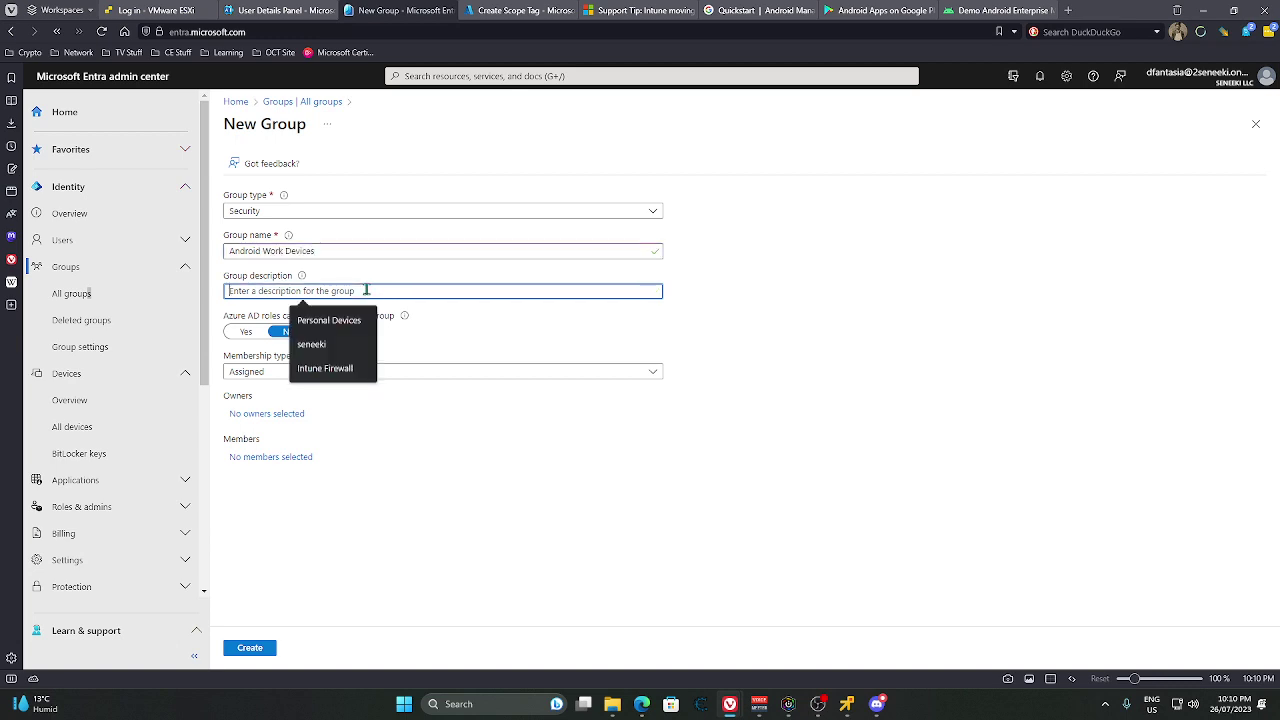
pyautogui.click(366, 320)
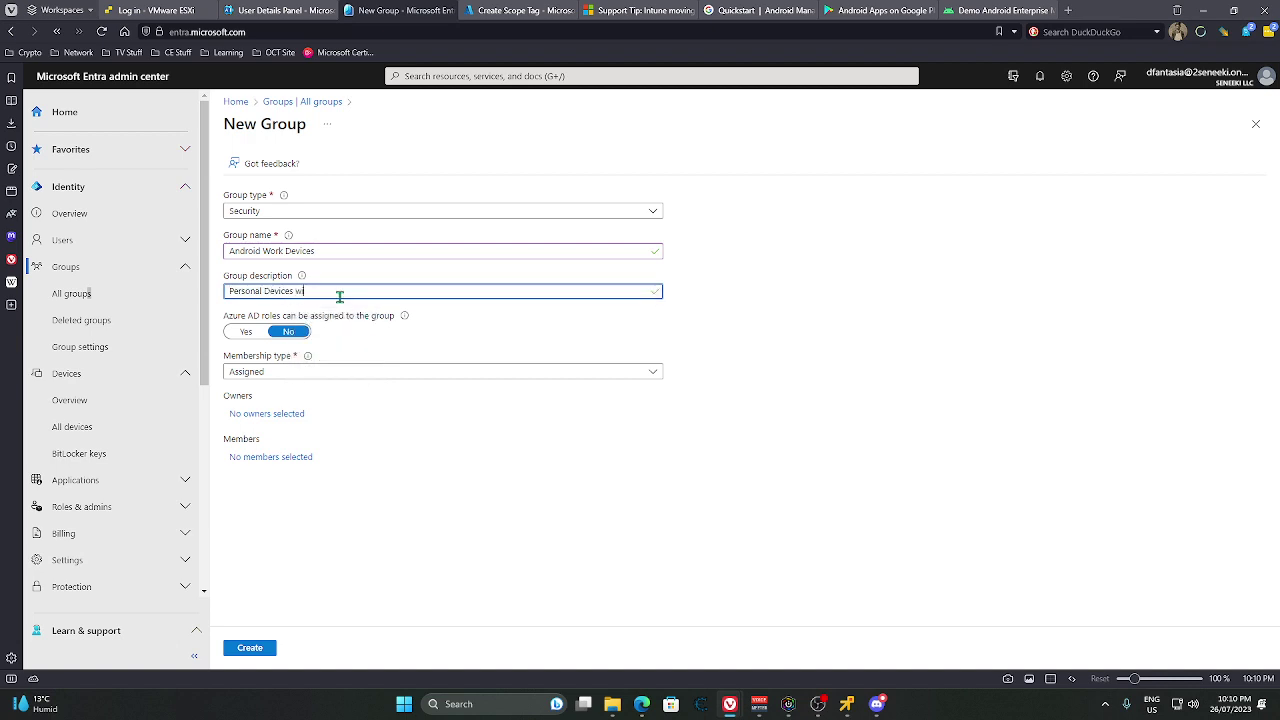
pyautogui.write('with an Android work profile')
pyautogui.click(368, 291)
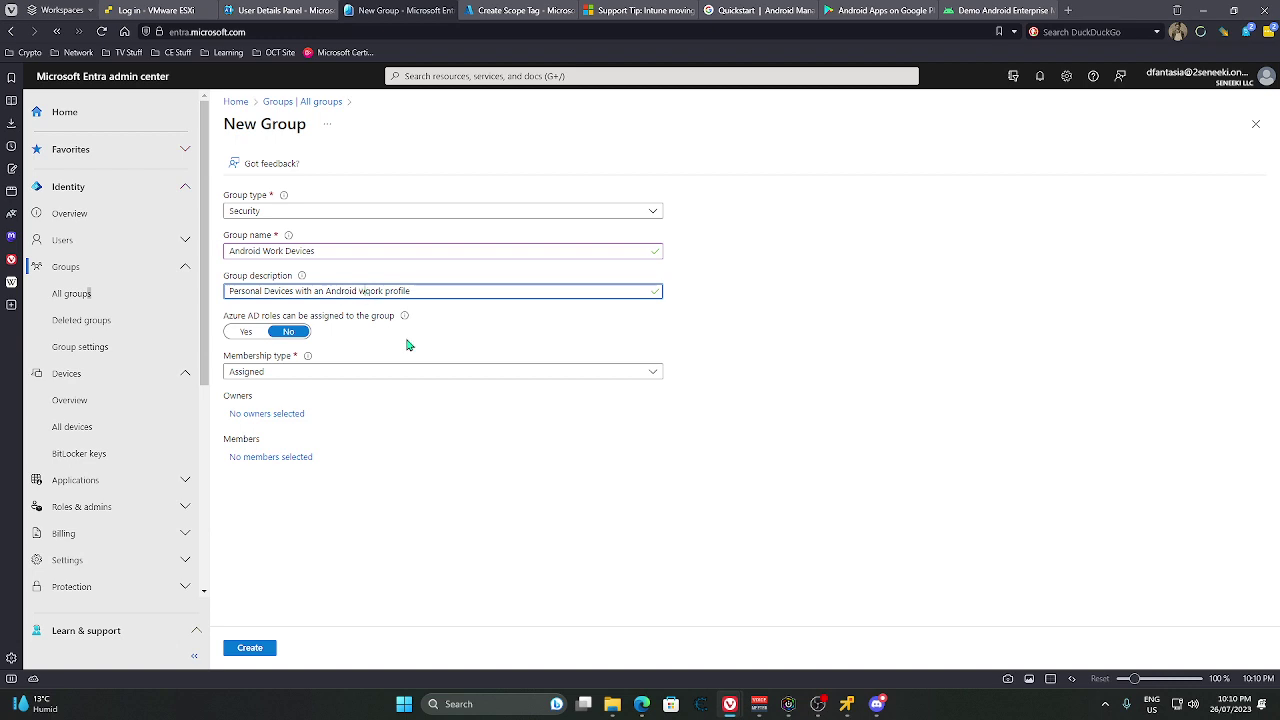
pyautogui.press('BackSpace')
# - Set the group's membership type to Dynamic Device and assign the administrator's own user account as owner
pyautogui.click(363, 372)
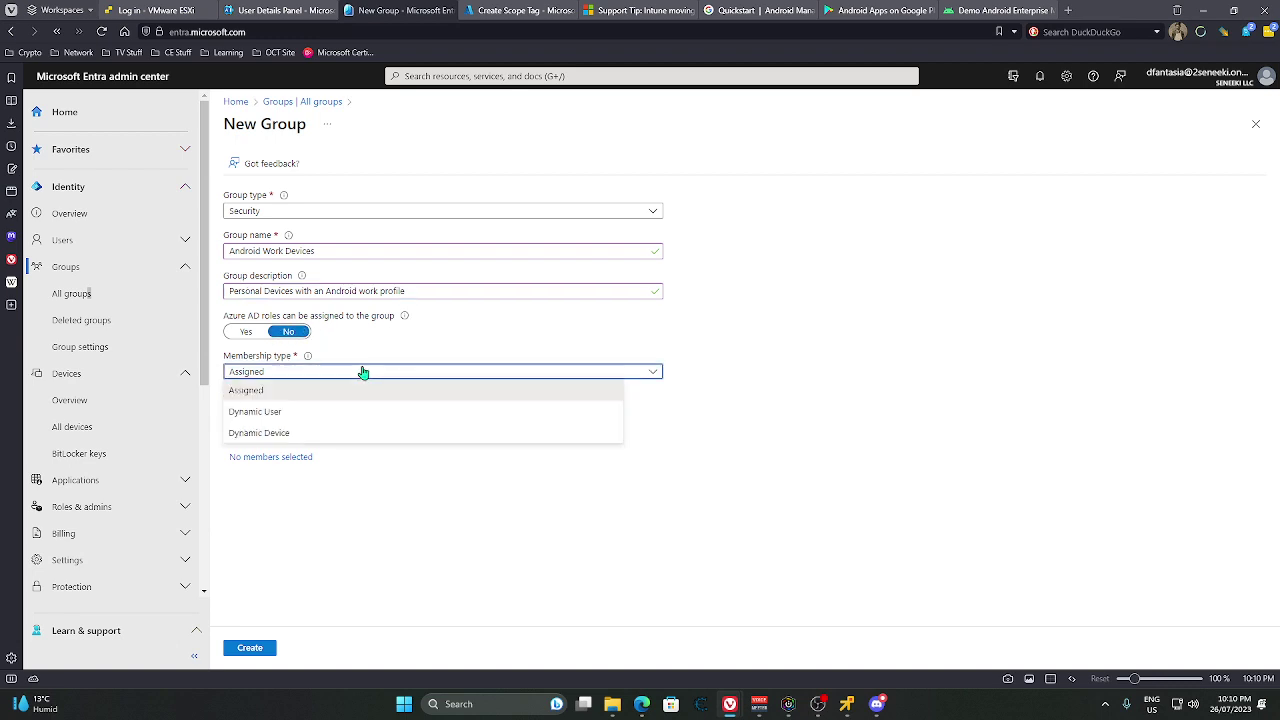
pyautogui.click(285, 433)
pyautogui.click(297, 416)
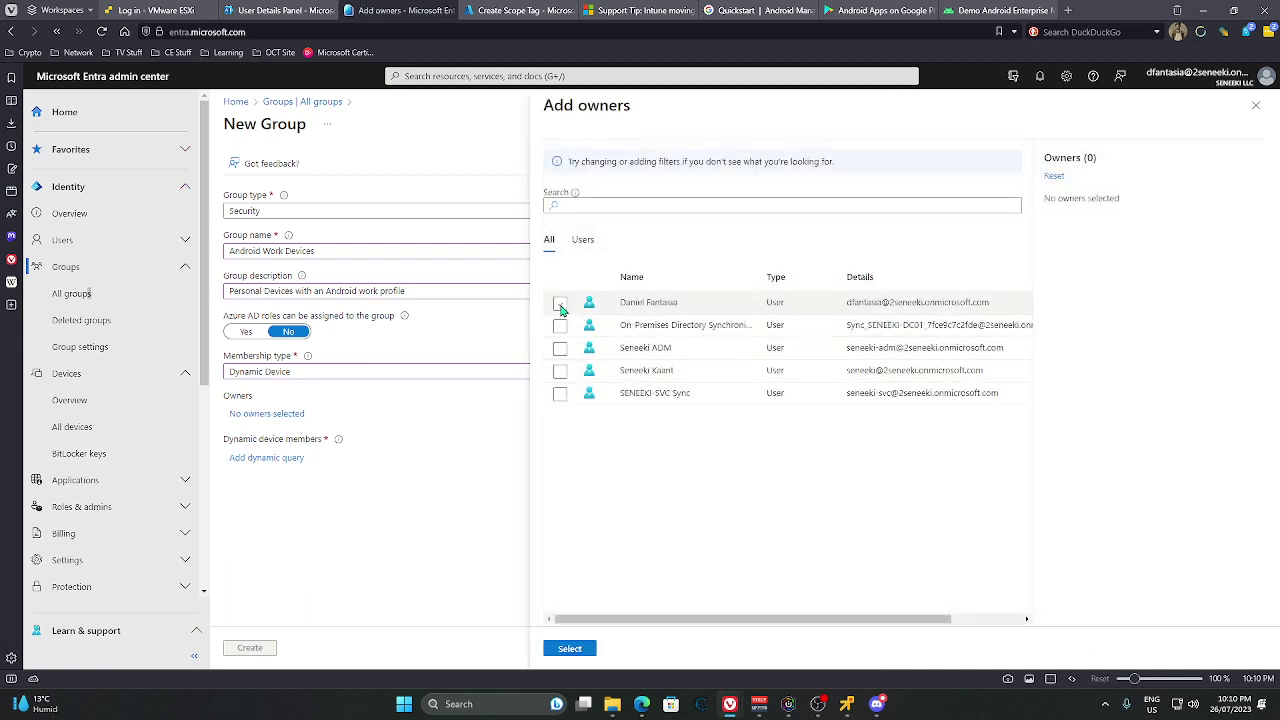
pyautogui.click(560, 303)
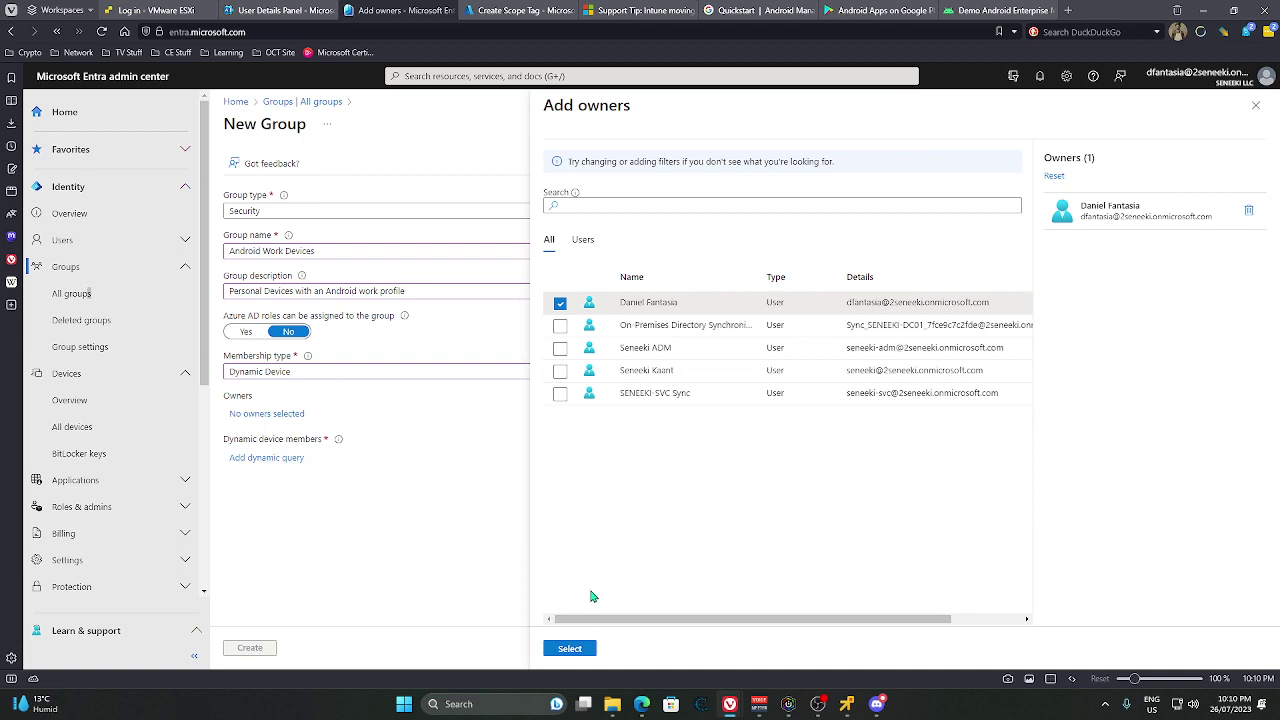
pyautogui.click(570, 651)
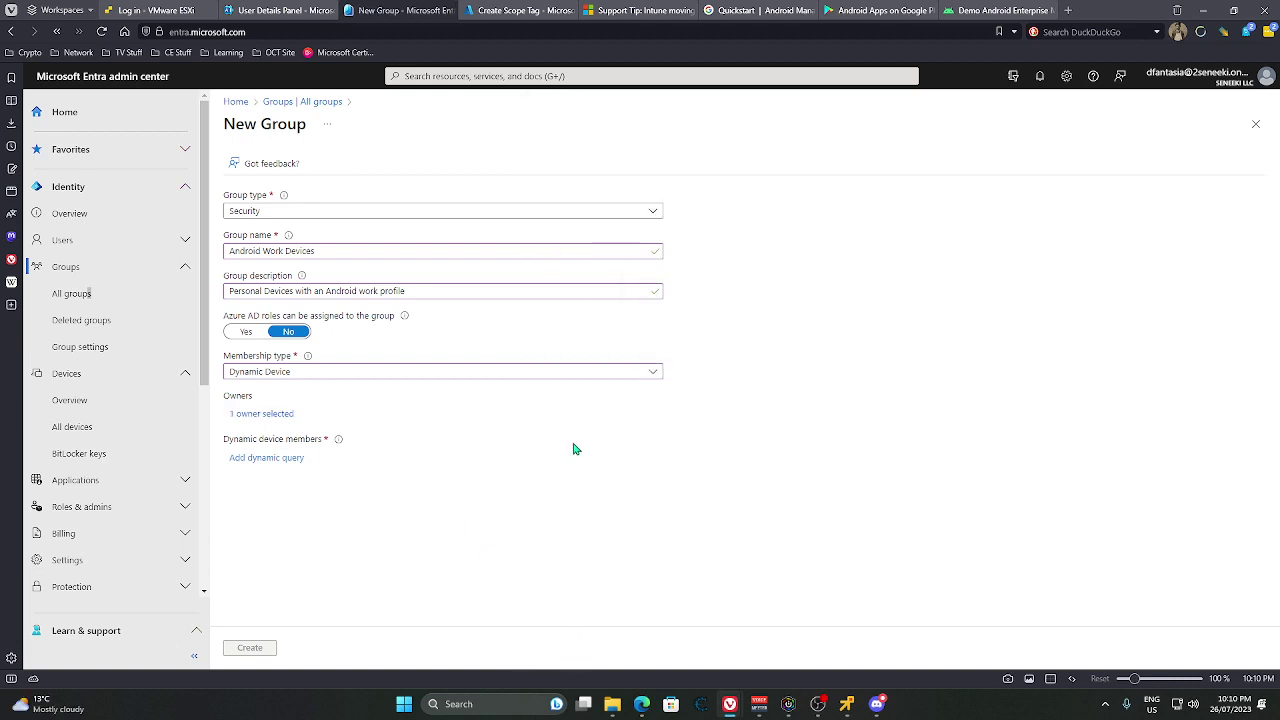
# - Add a dynamic membership query for the group with the rule deviceOSType Equals Android
pyautogui.click(266, 459)
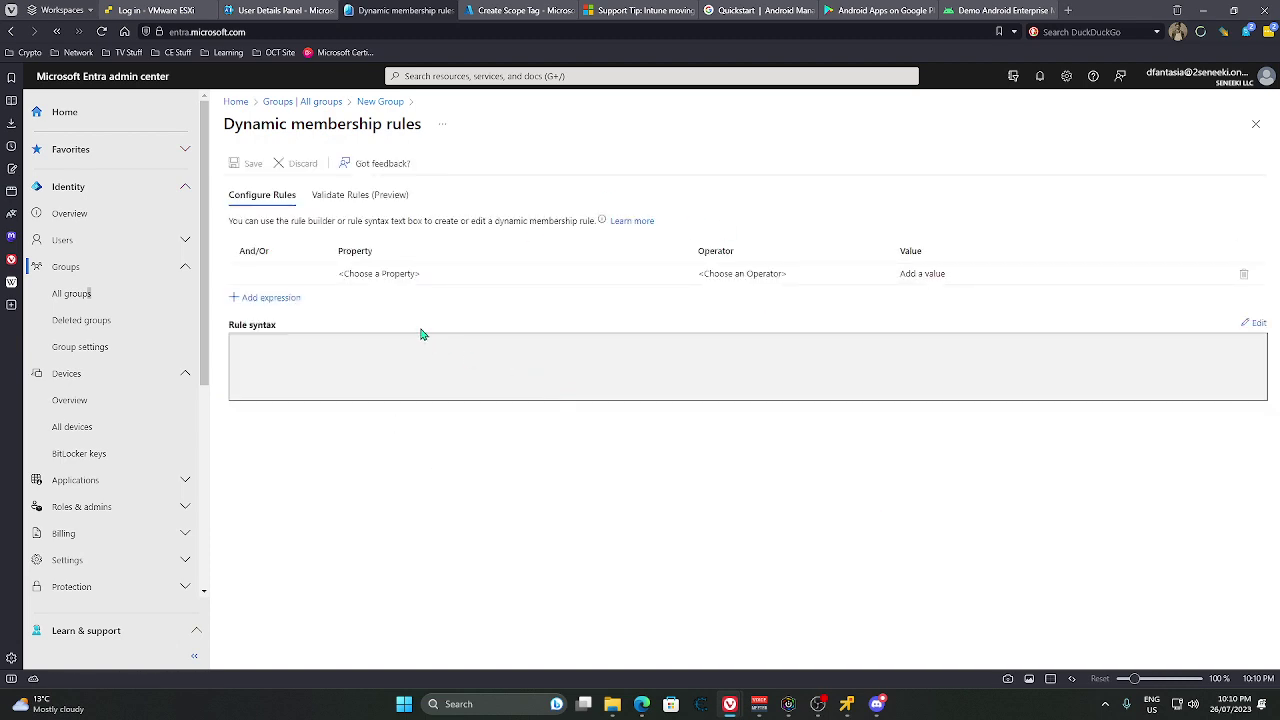
pyautogui.click(453, 276)
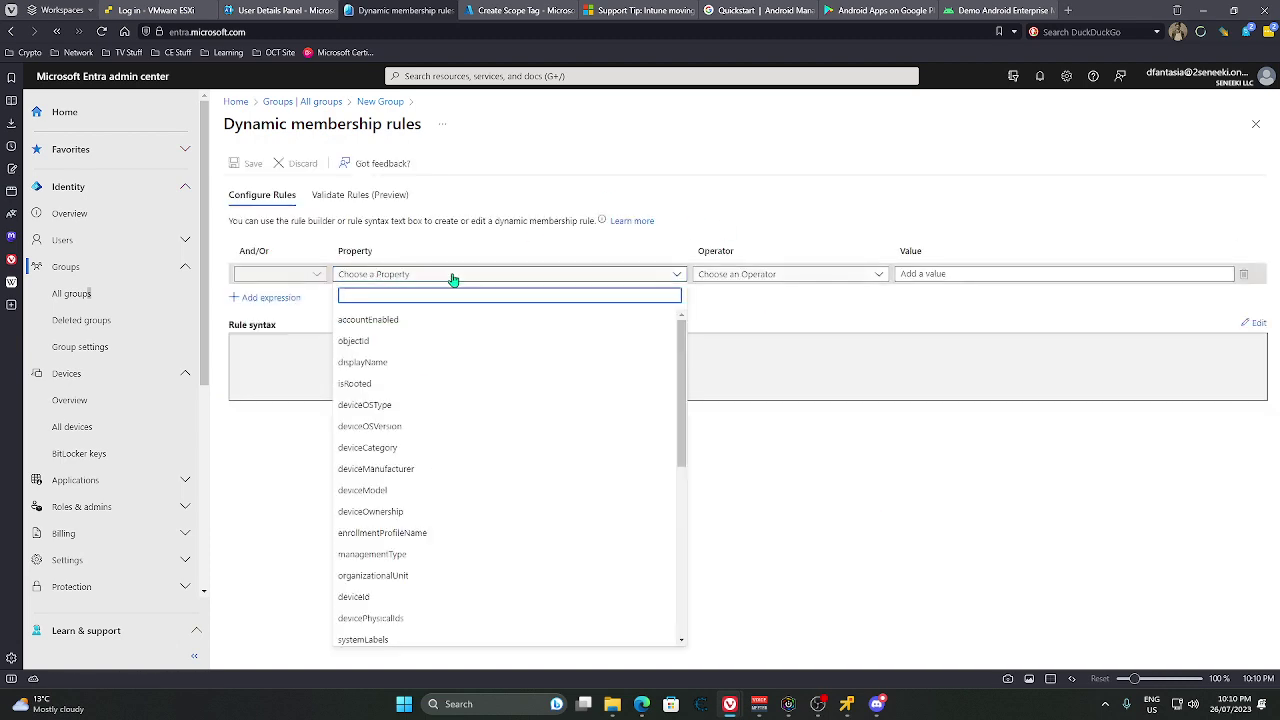
pyautogui.click(411, 407)
pyautogui.click(785, 275)
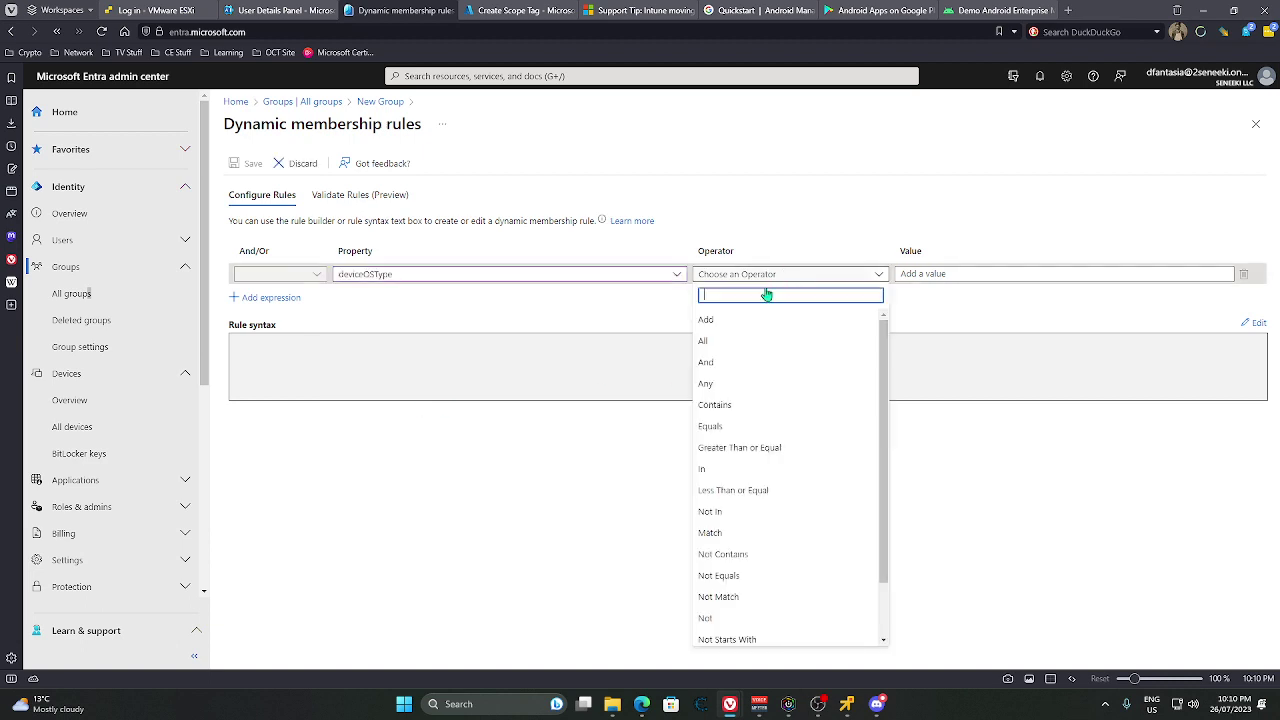
pyautogui.click(725, 428)
pyautogui.click(953, 278)
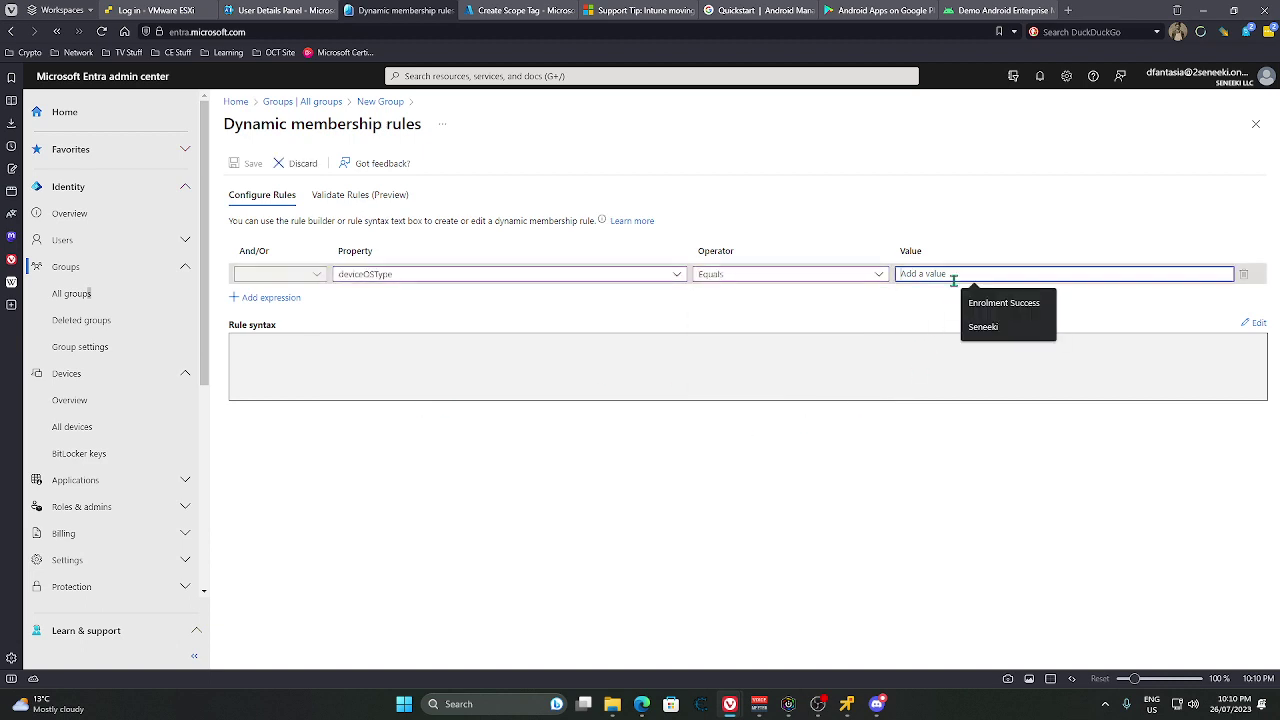
pyautogui.write('Android')
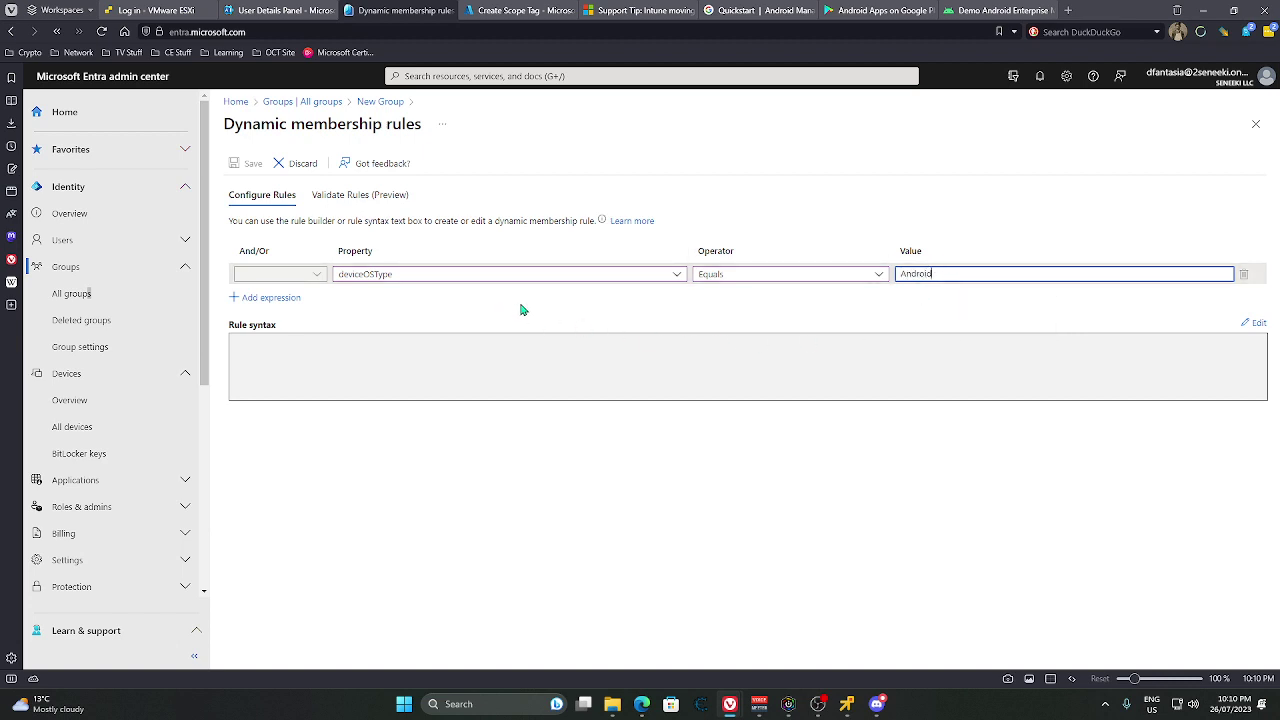
# - Add an And expression to the dynamic membership rule with deviceOwnership Equals Personal
pyautogui.click(268, 297)
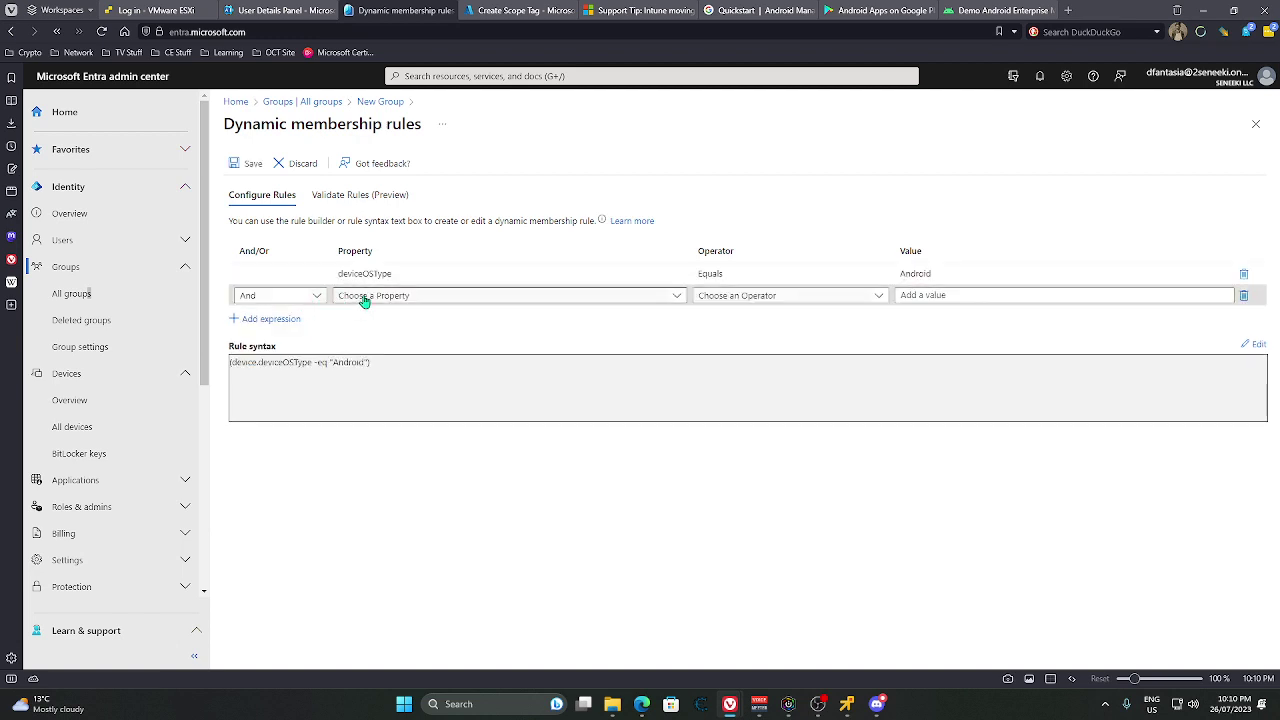
pyautogui.click(455, 296)
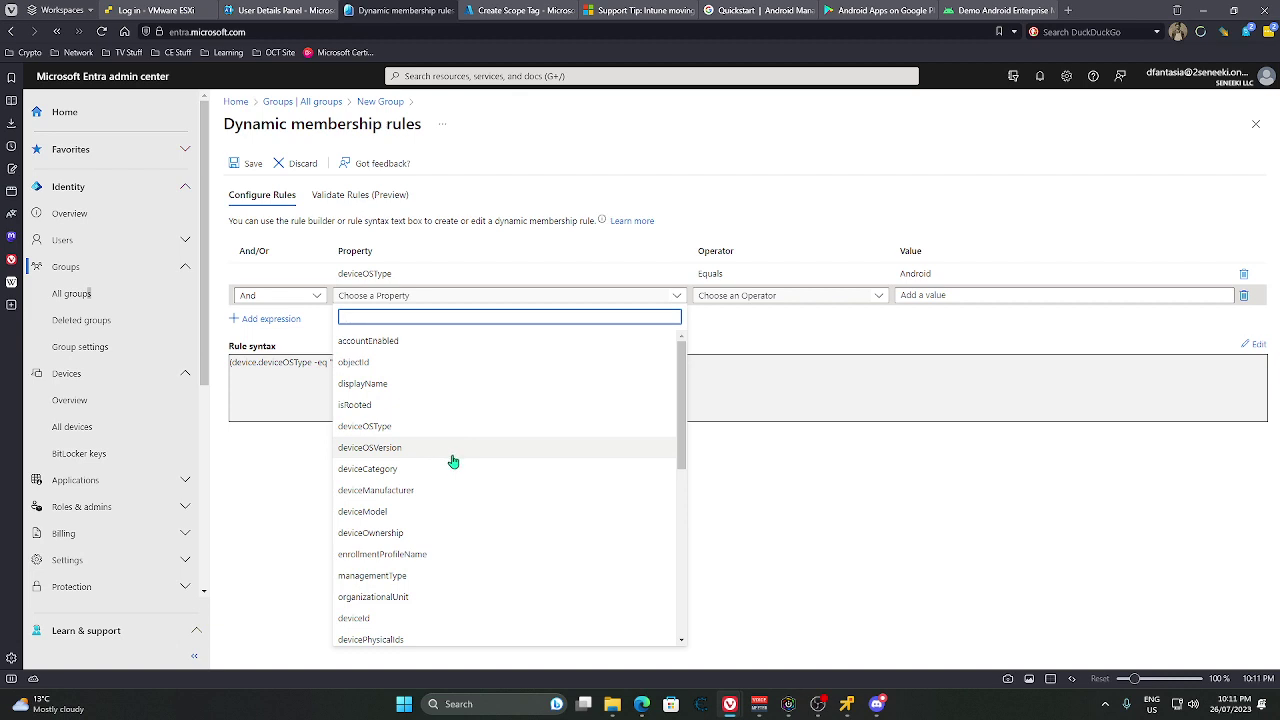
pyautogui.scroll(-1, 453, 461)
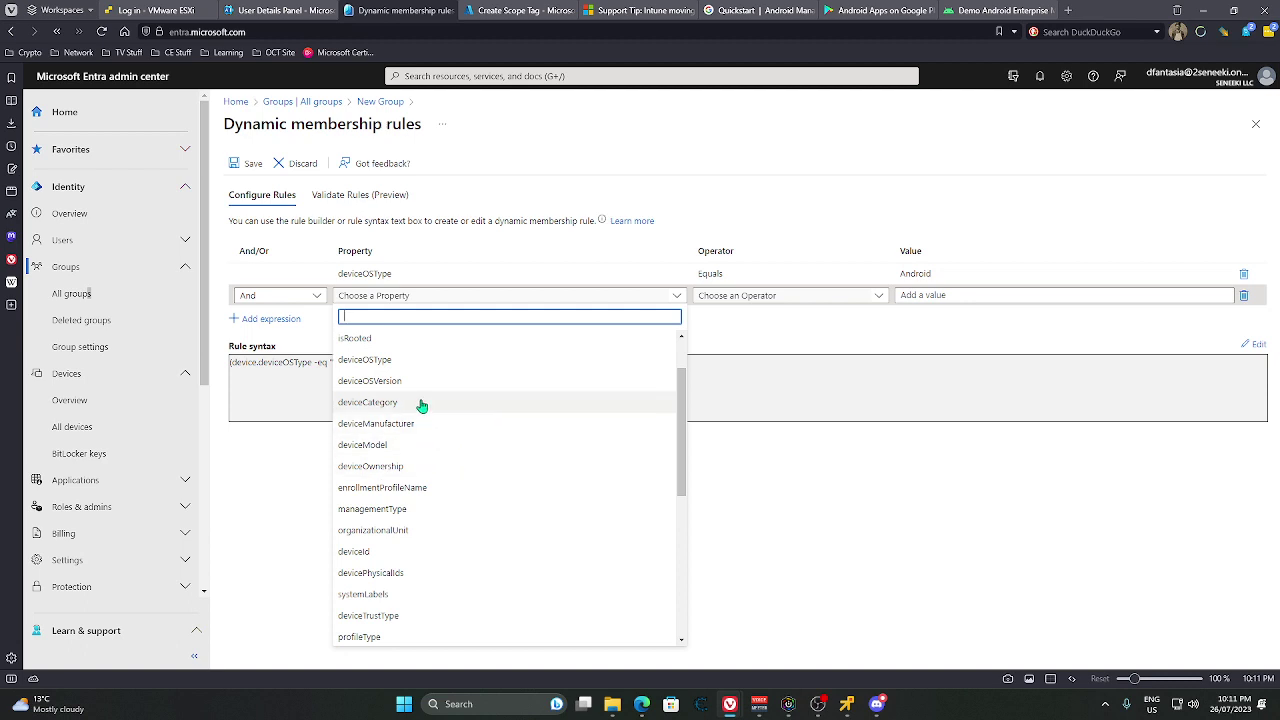
pyautogui.scroll(-3, 434, 409)
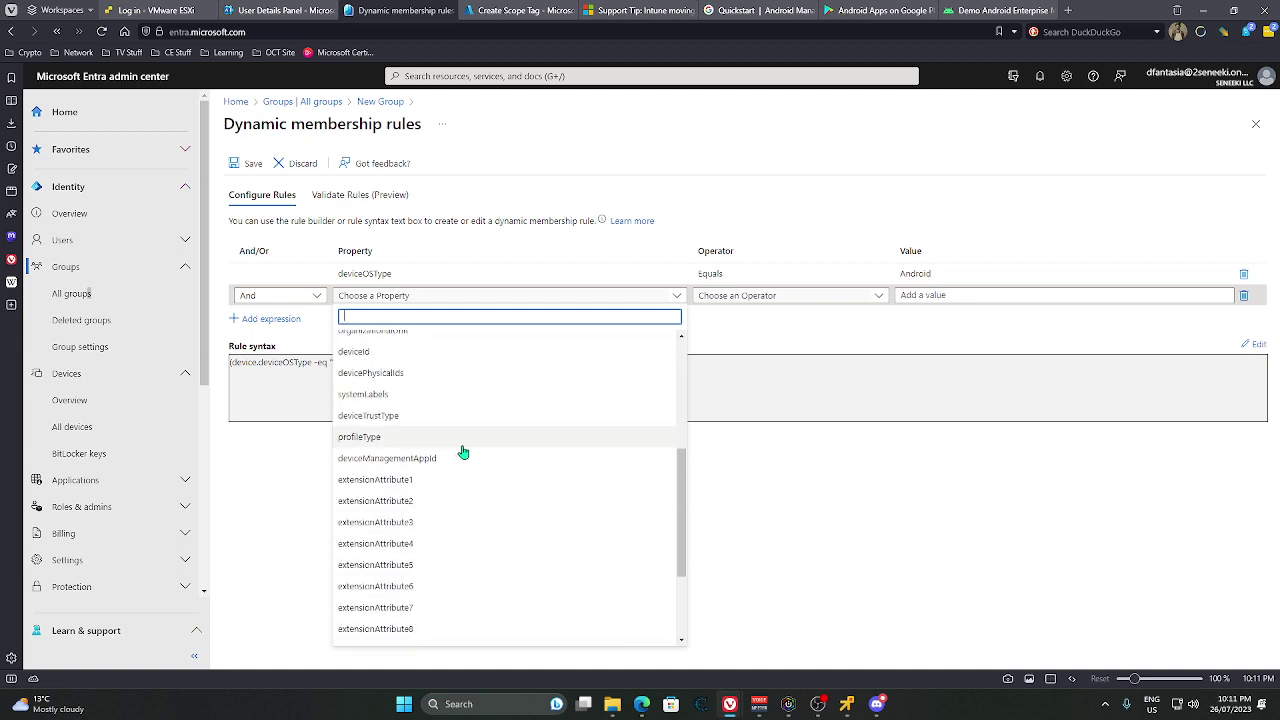
pyautogui.scroll(-2, 463, 452)
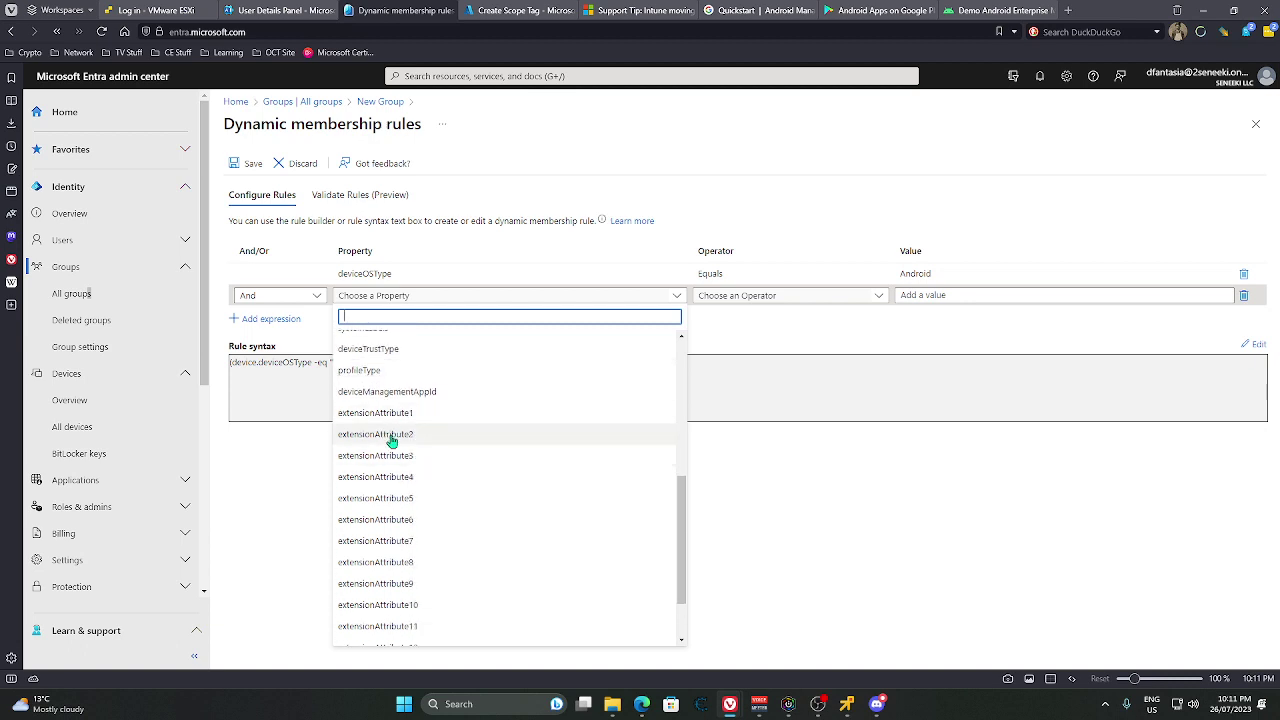
pyautogui.scroll(3, 446, 531)
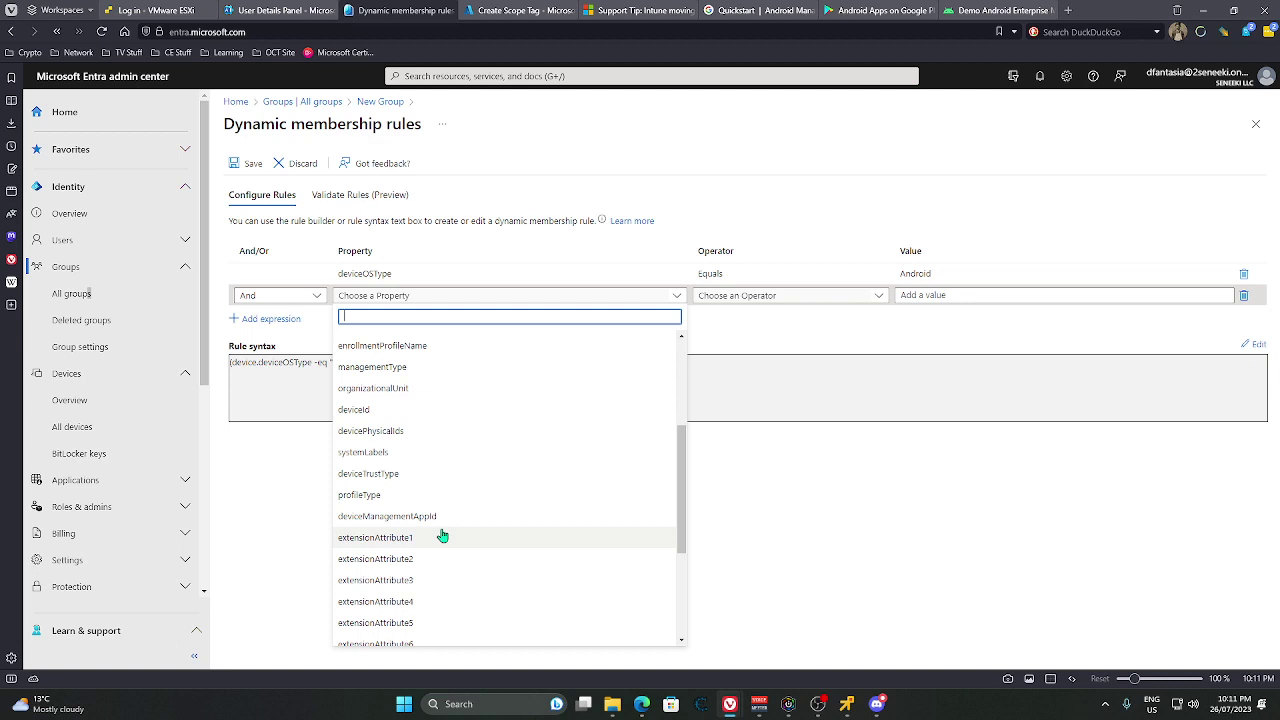
pyautogui.scroll(3, 441, 525)
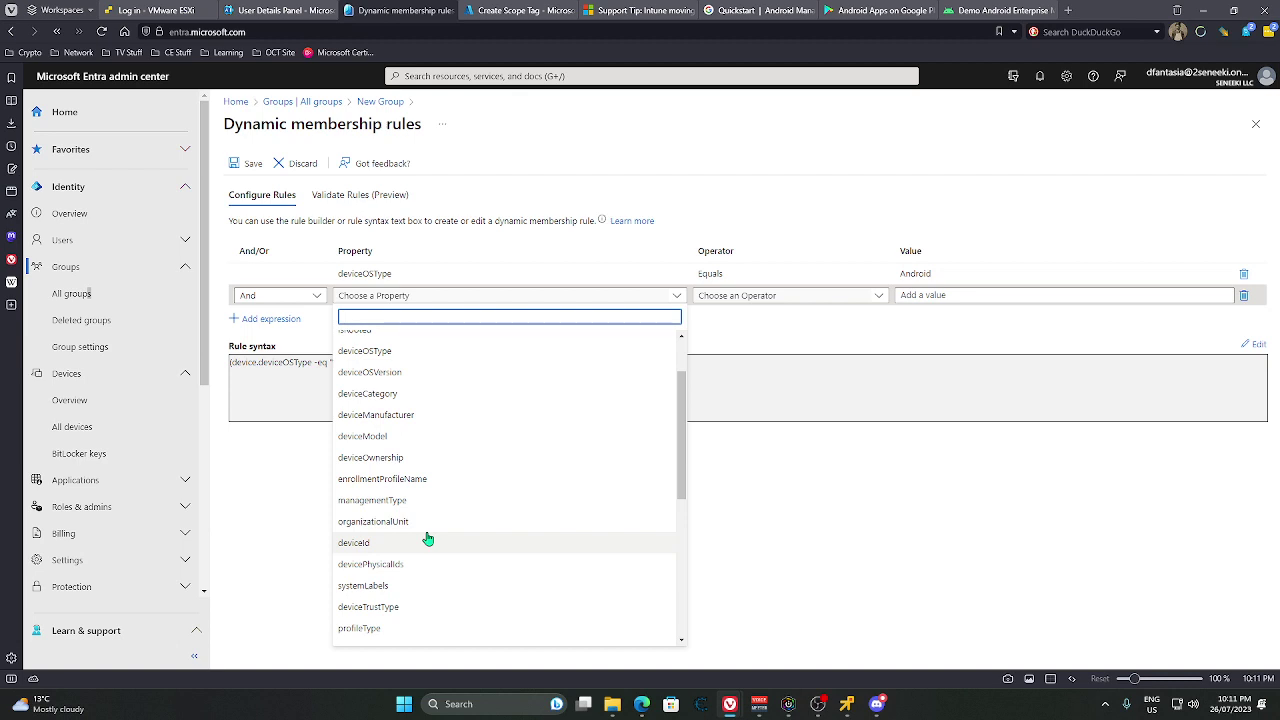
pyautogui.scroll(2, 428, 530)
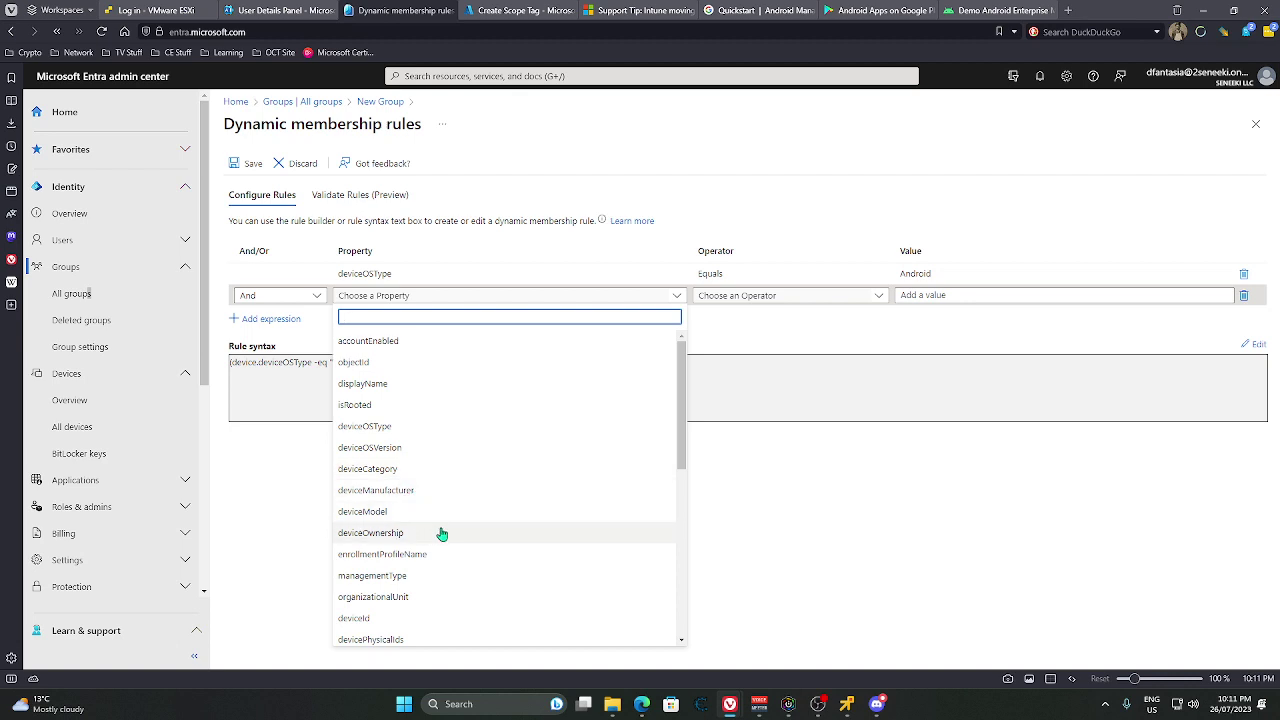
pyautogui.scroll(-1, 440, 528)
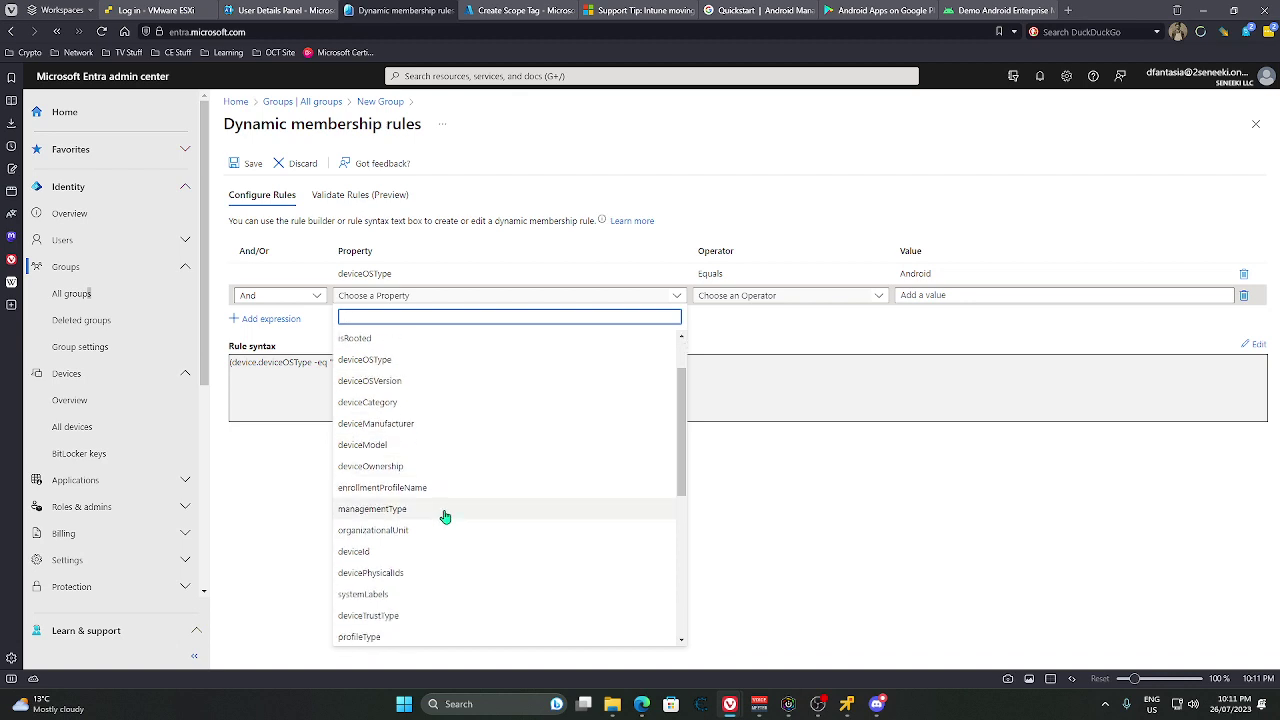
pyautogui.click(391, 468)
pyautogui.click(794, 296)
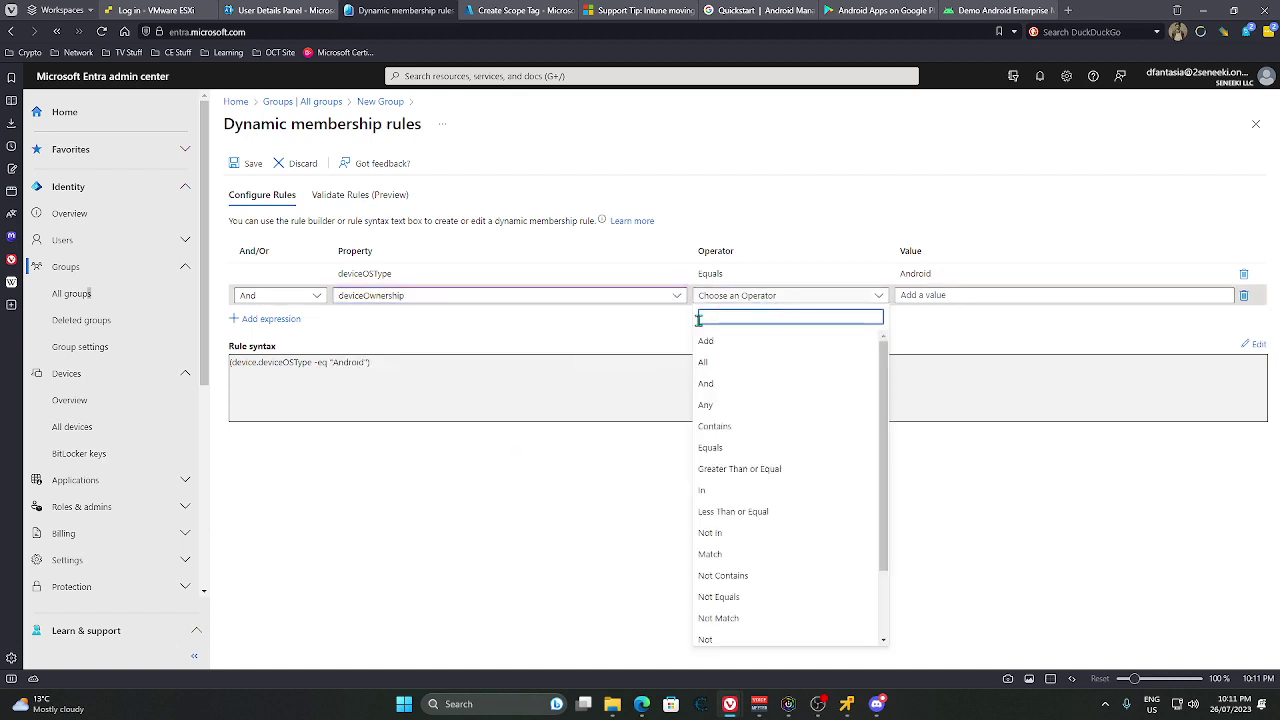
pyautogui.click(777, 448)
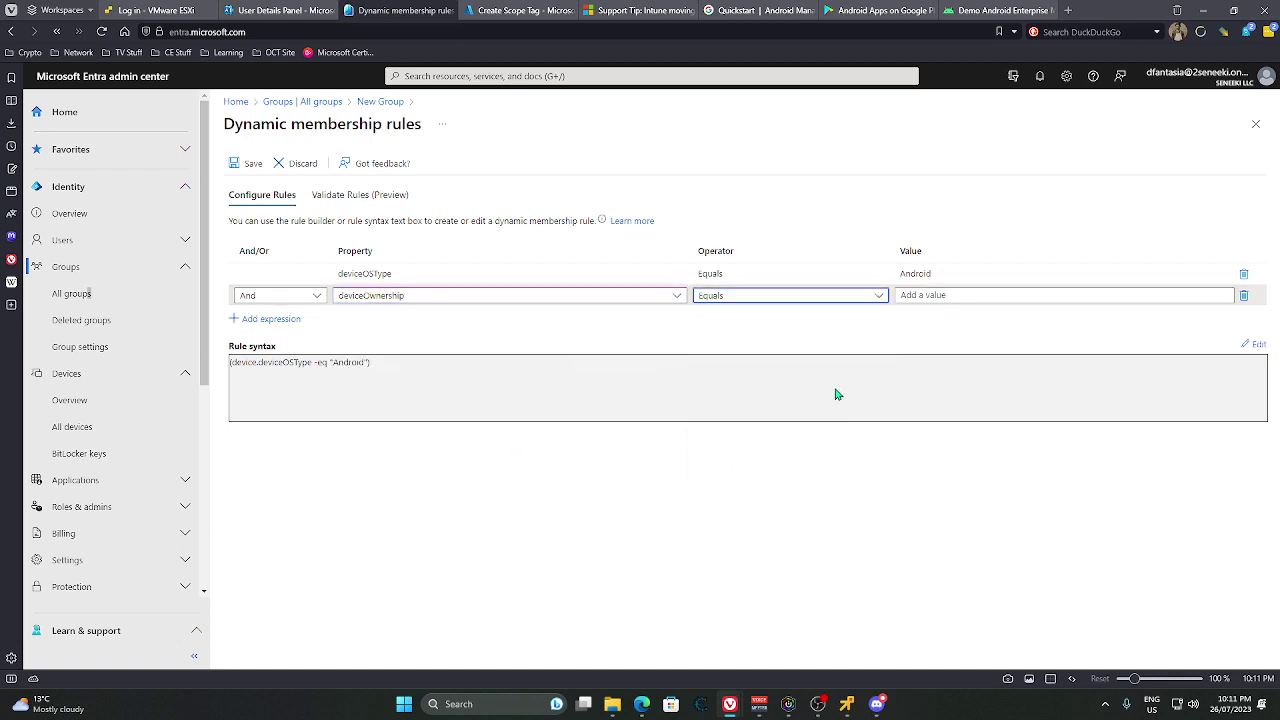
pyautogui.click(922, 295)
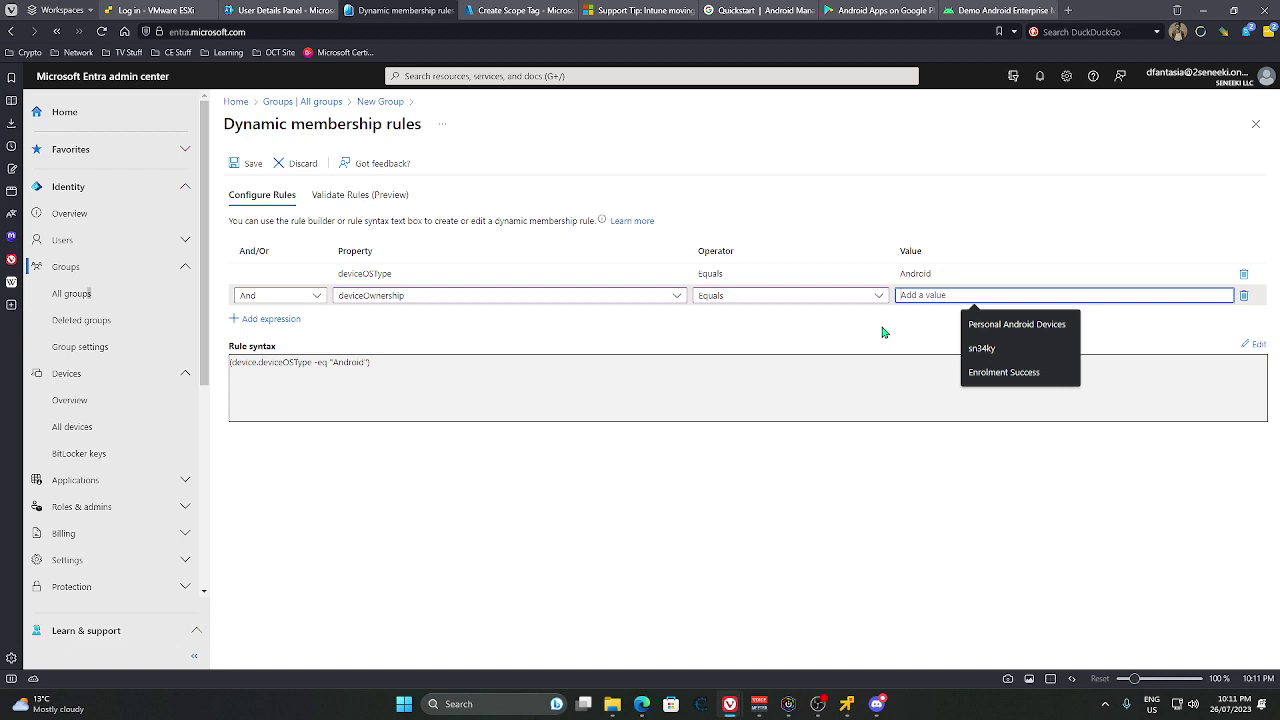
pyautogui.write('Personal')
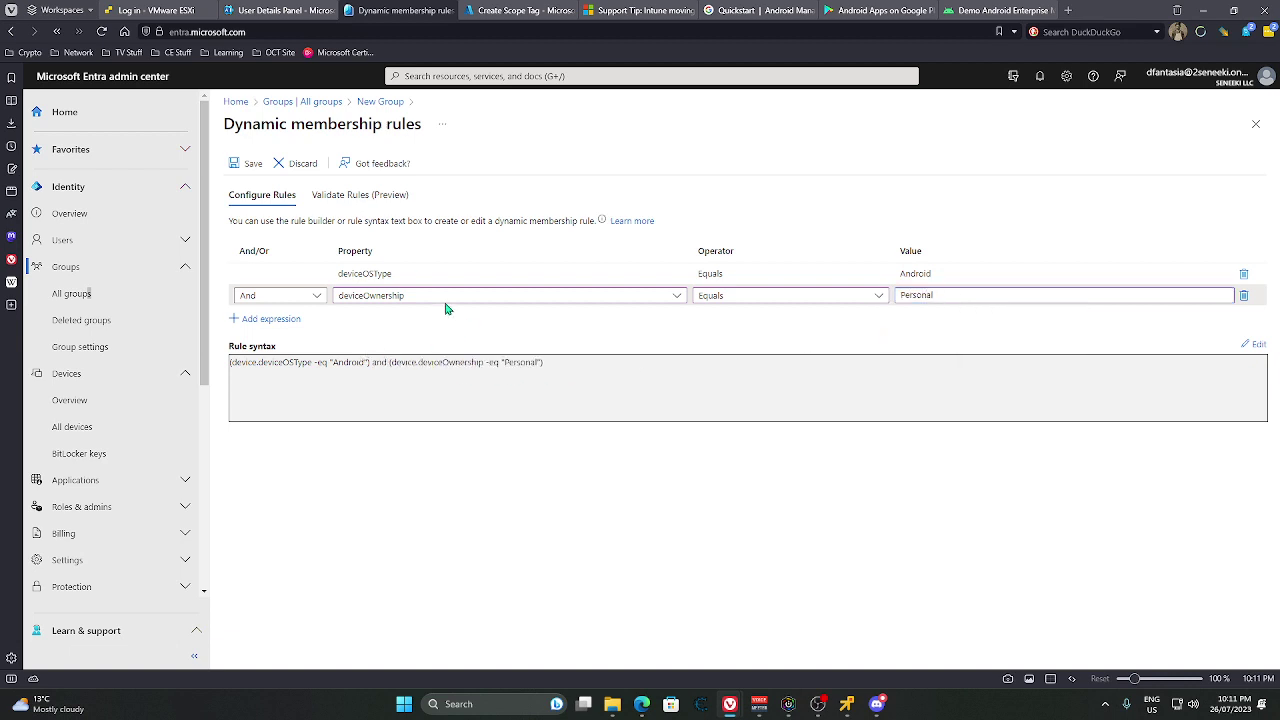
# - Save the dynamic membership rules and create the Android Work Devices group
pyautogui.click(246, 163)
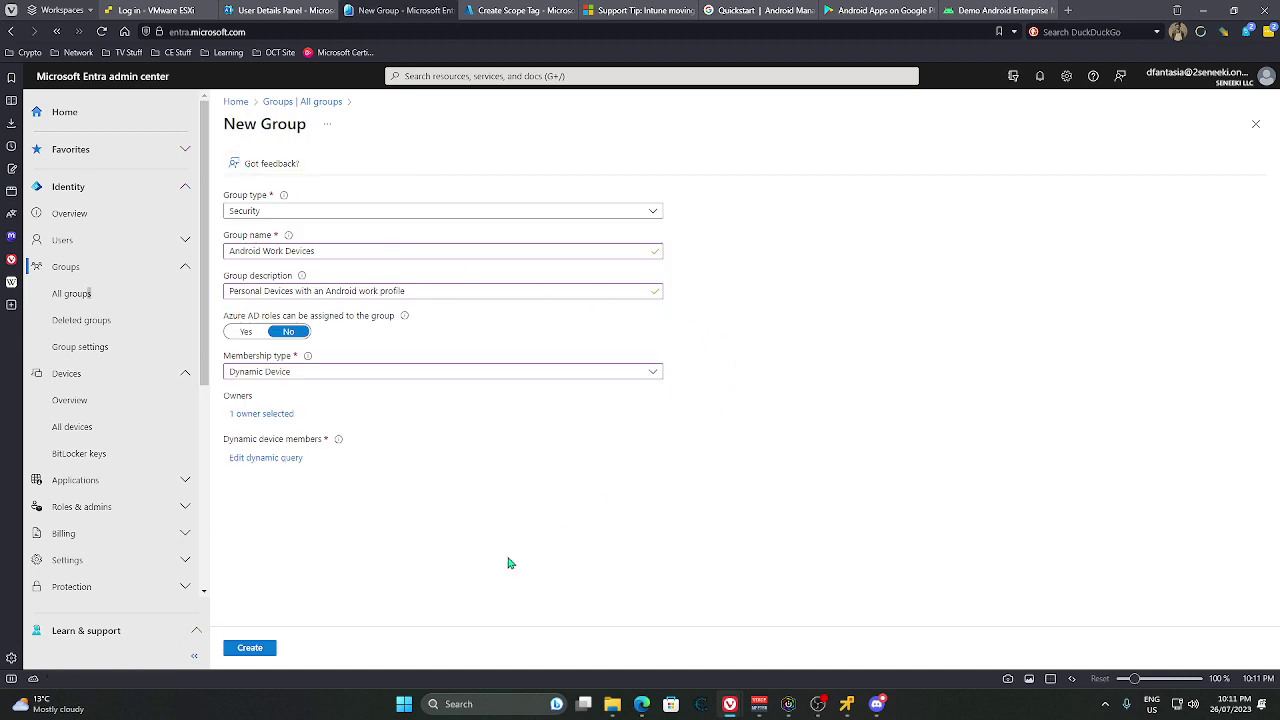
pyautogui.click(268, 647)
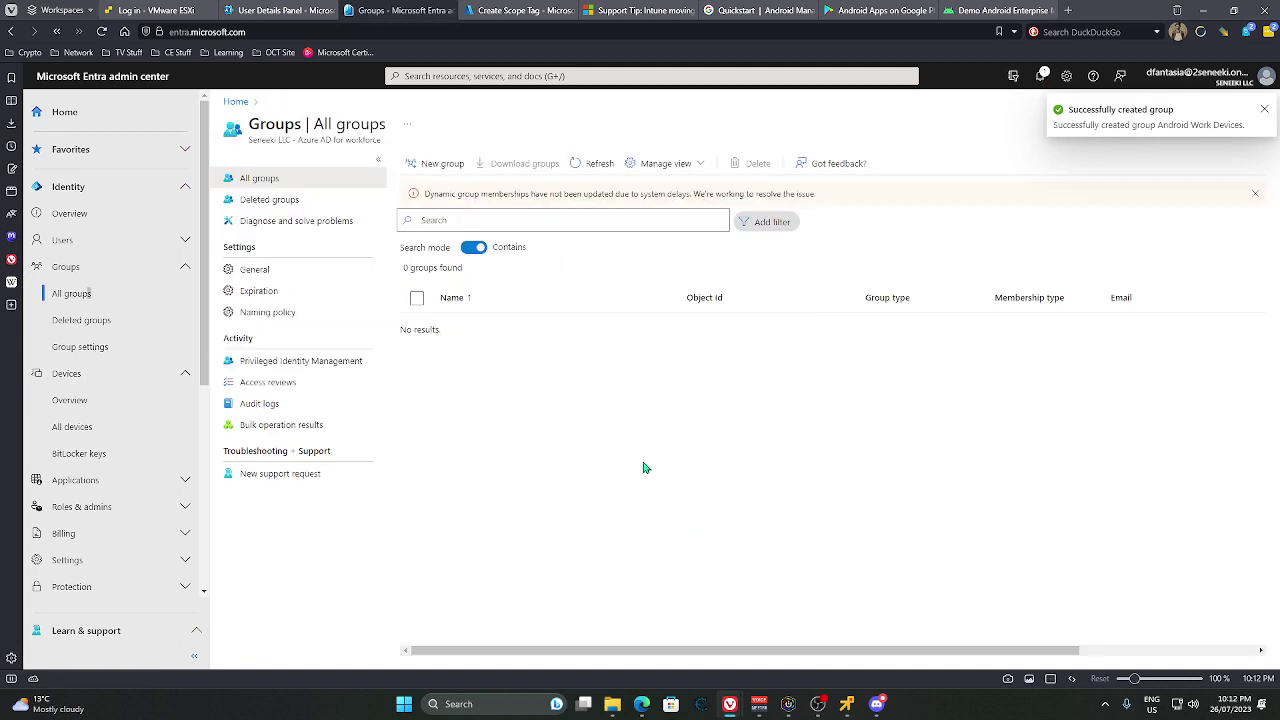
# - Switch to the Intune admin center, include the Android Work Devices group in the scope tag's assignments and create the tag
pyautogui.click(485, 14)
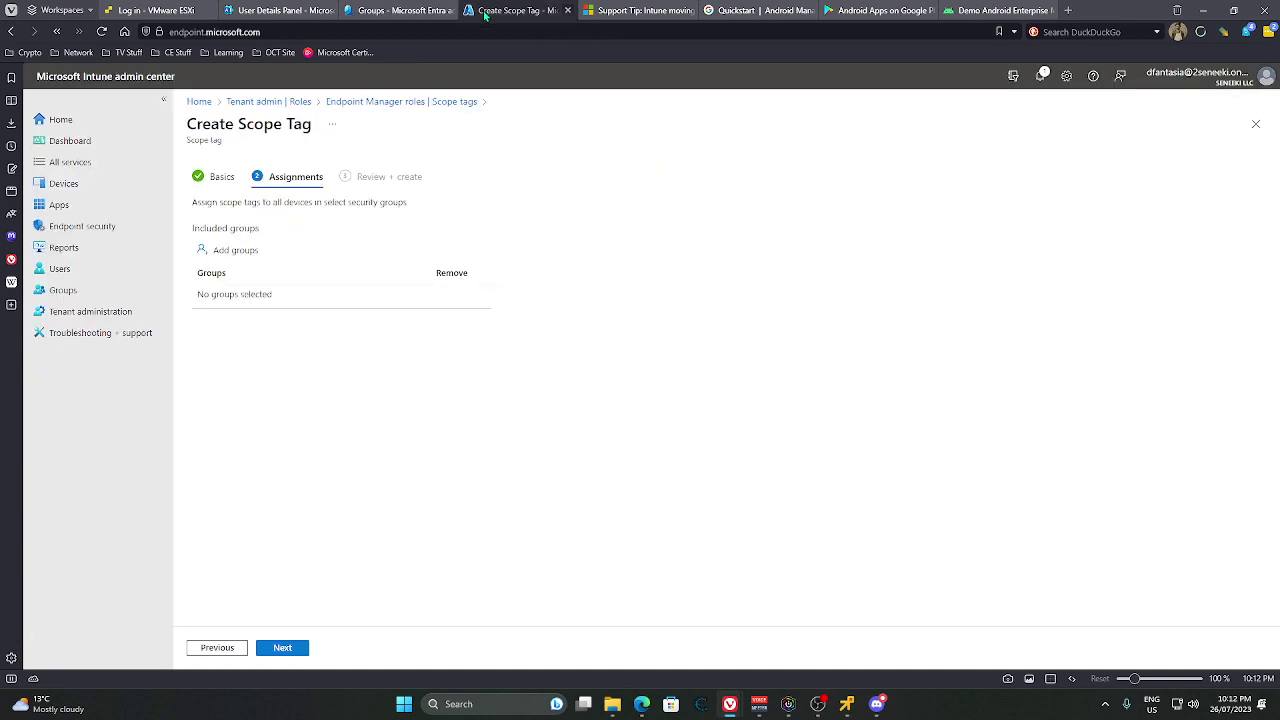
pyautogui.click(238, 251)
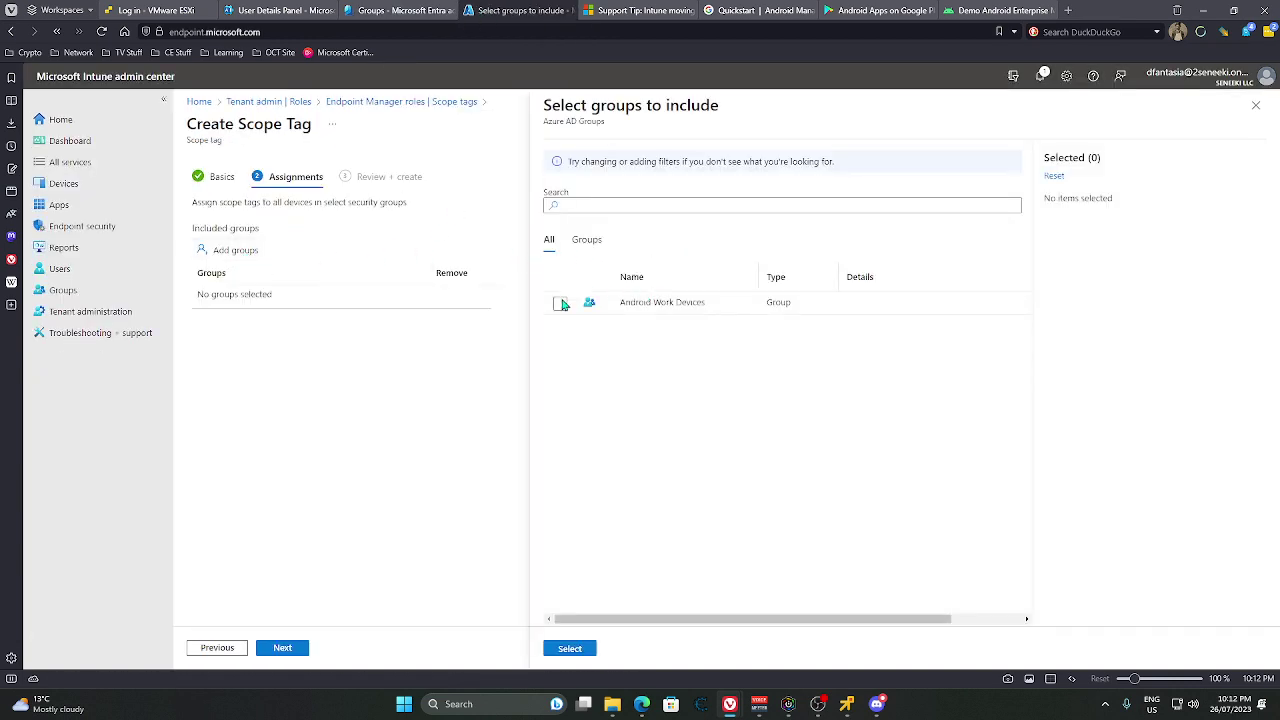
pyautogui.click(560, 304)
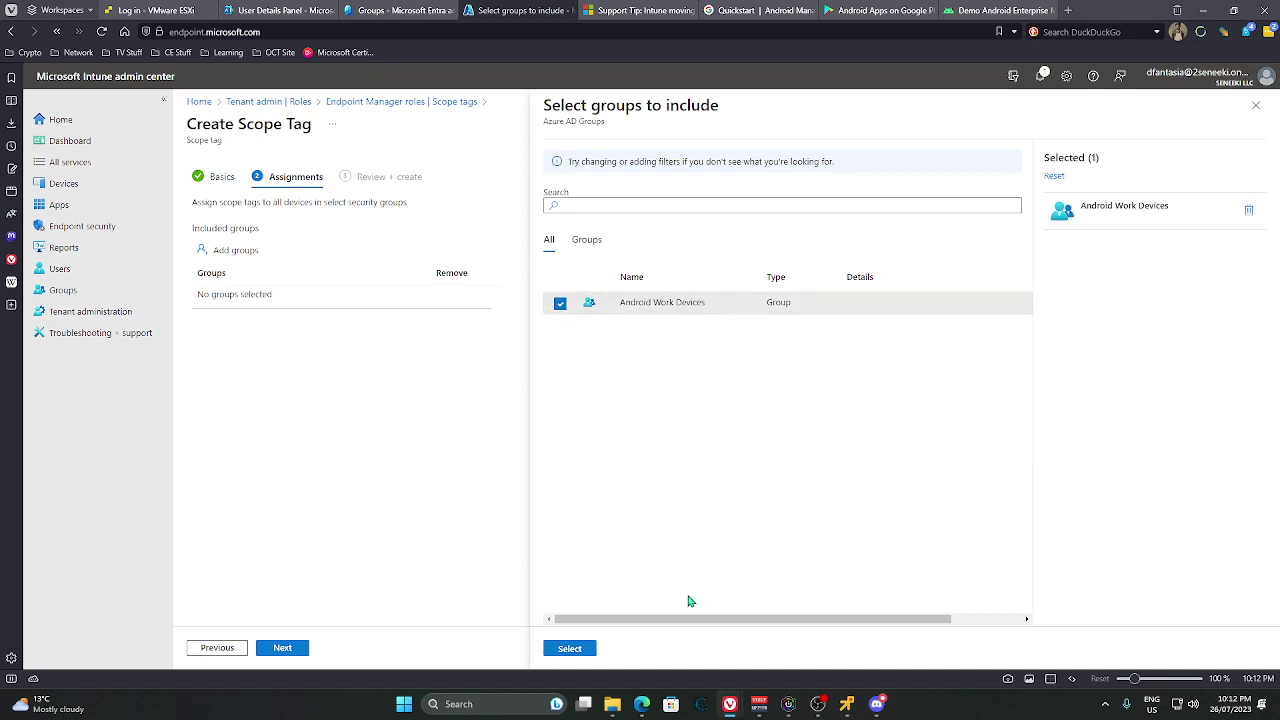
pyautogui.click(580, 649)
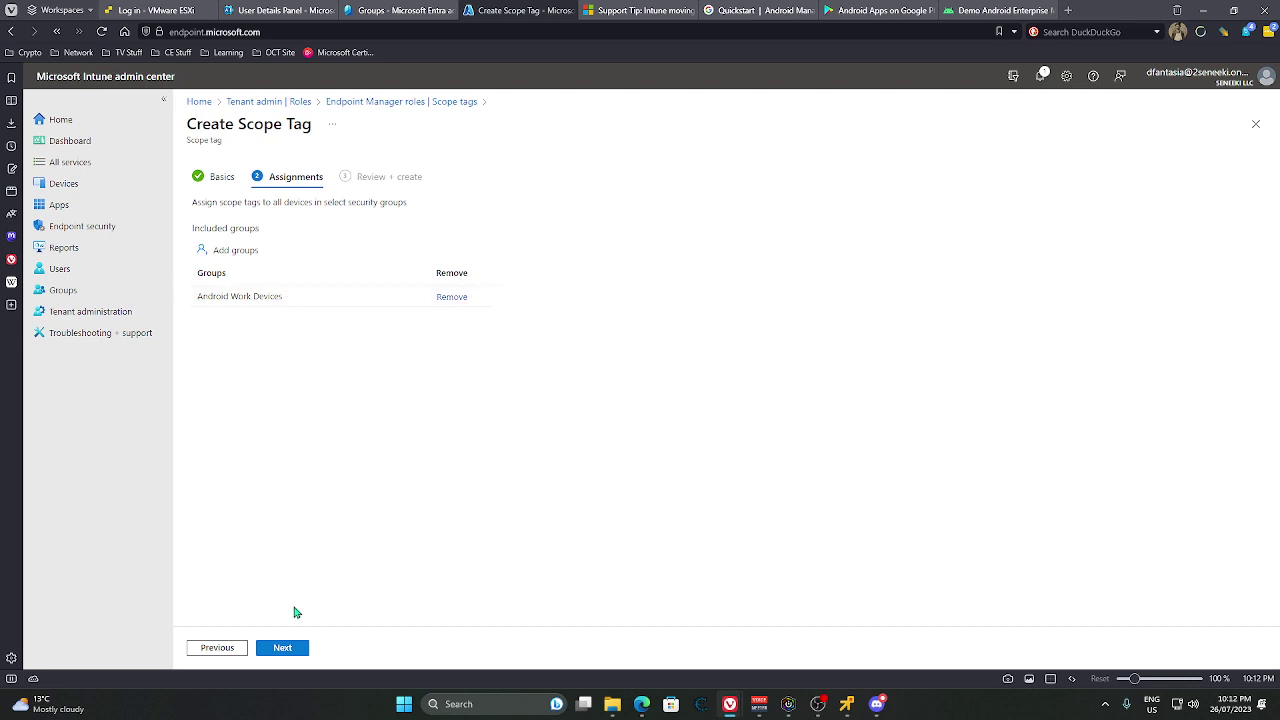
pyautogui.click(290, 648)
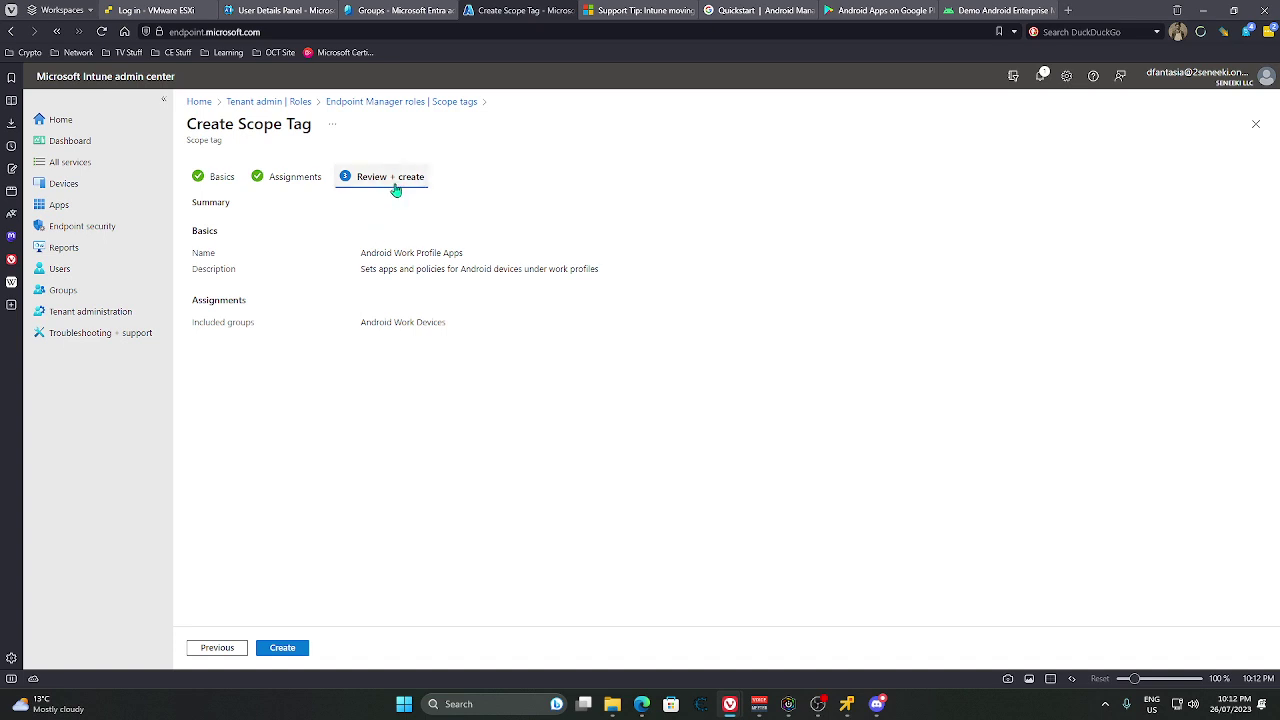
pyautogui.click(283, 648)
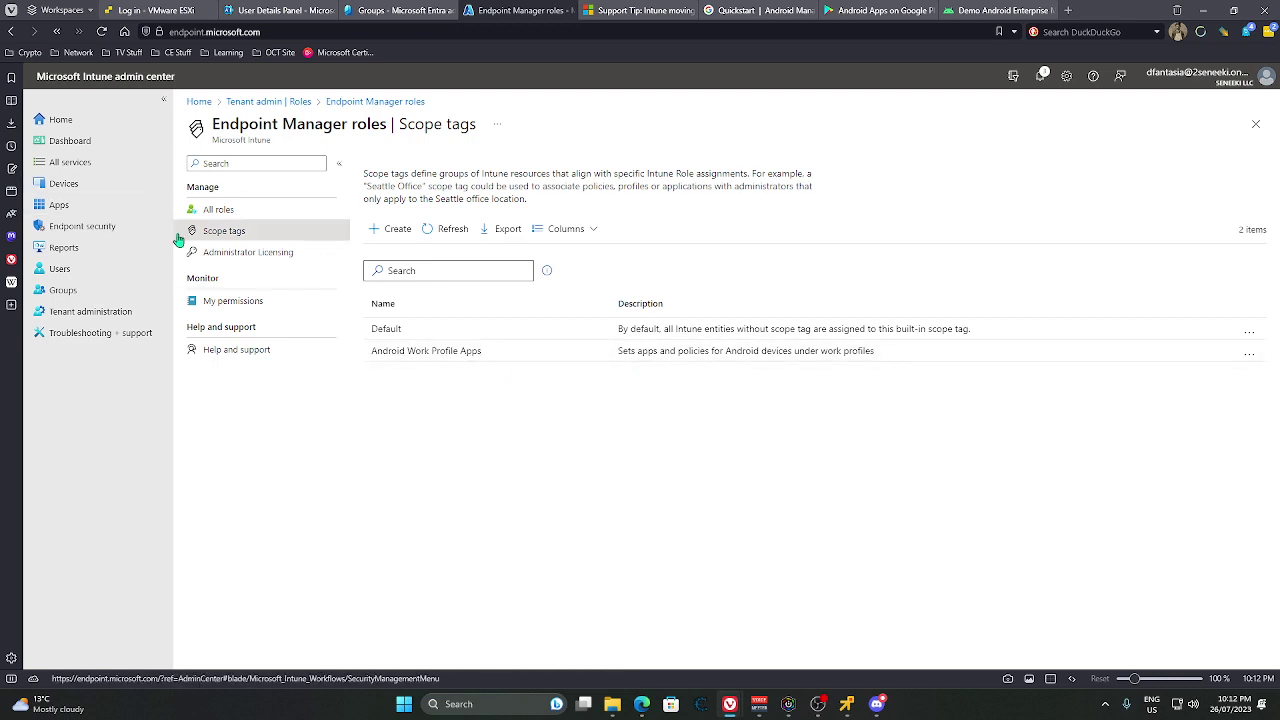
# - Start adding an Android app in Intune with the app type Managed Google Play app
pyautogui.click(62, 207)
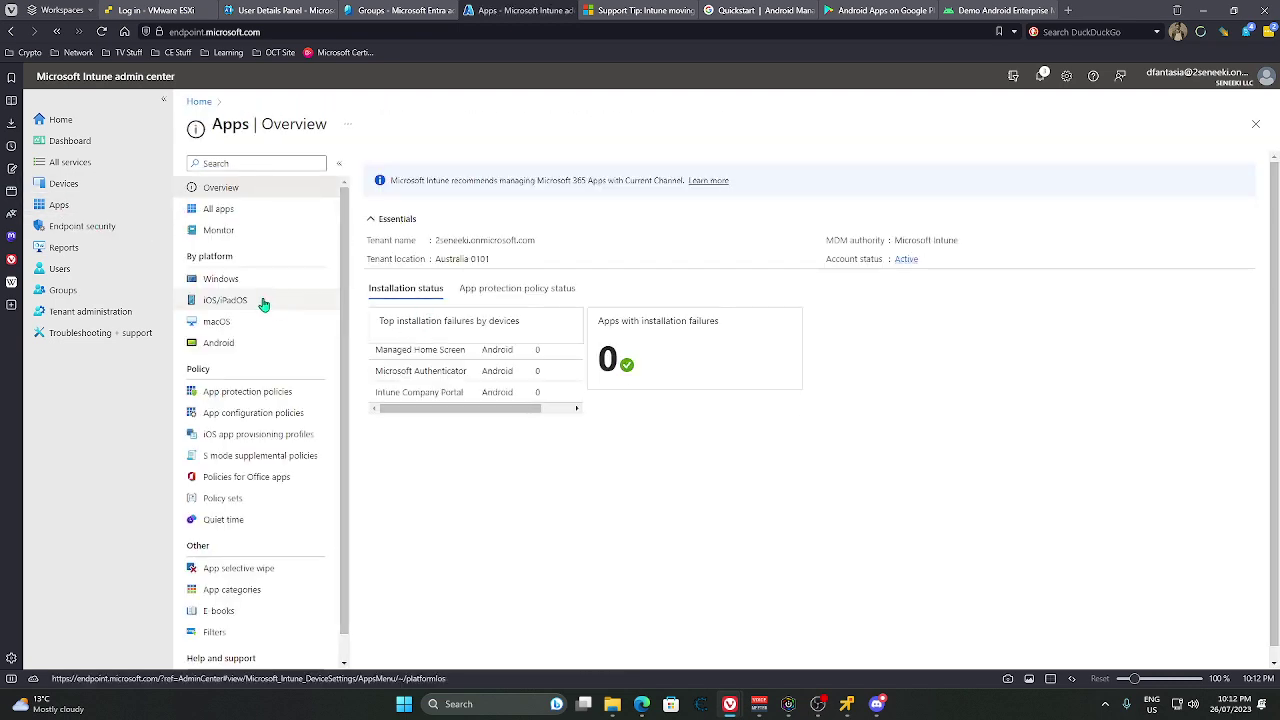
pyautogui.click(215, 342)
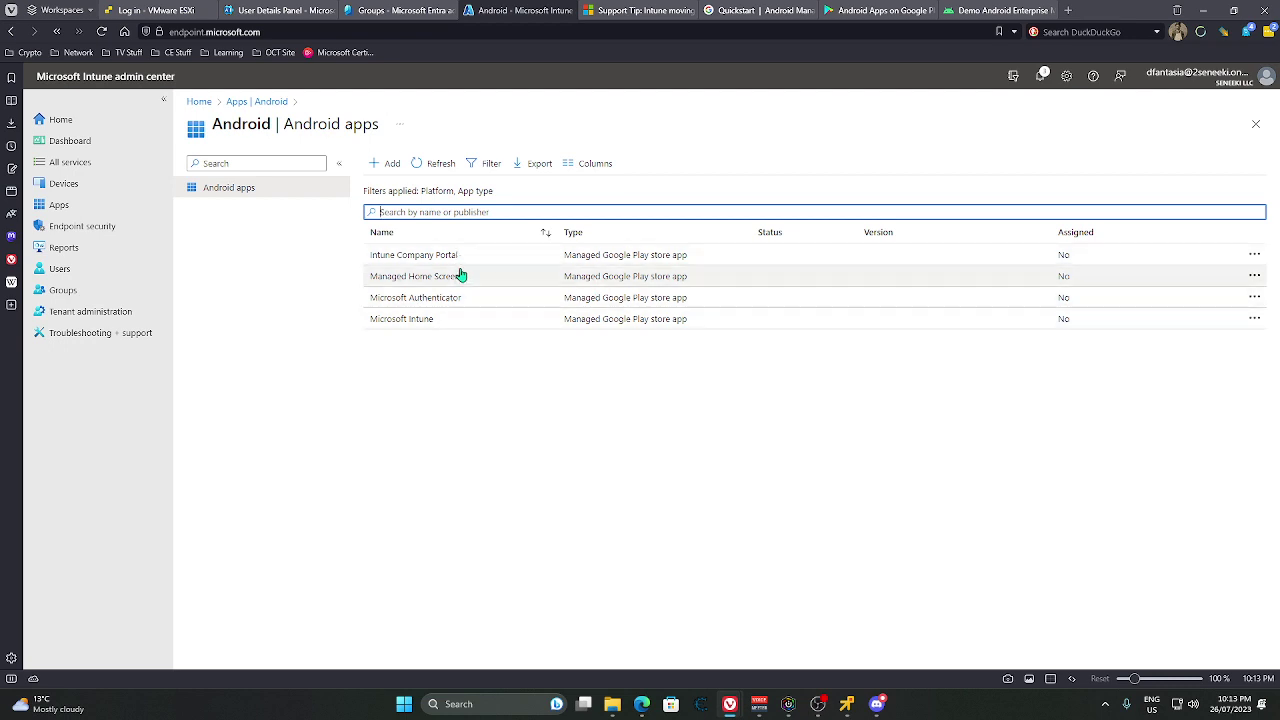
pyautogui.click(386, 163)
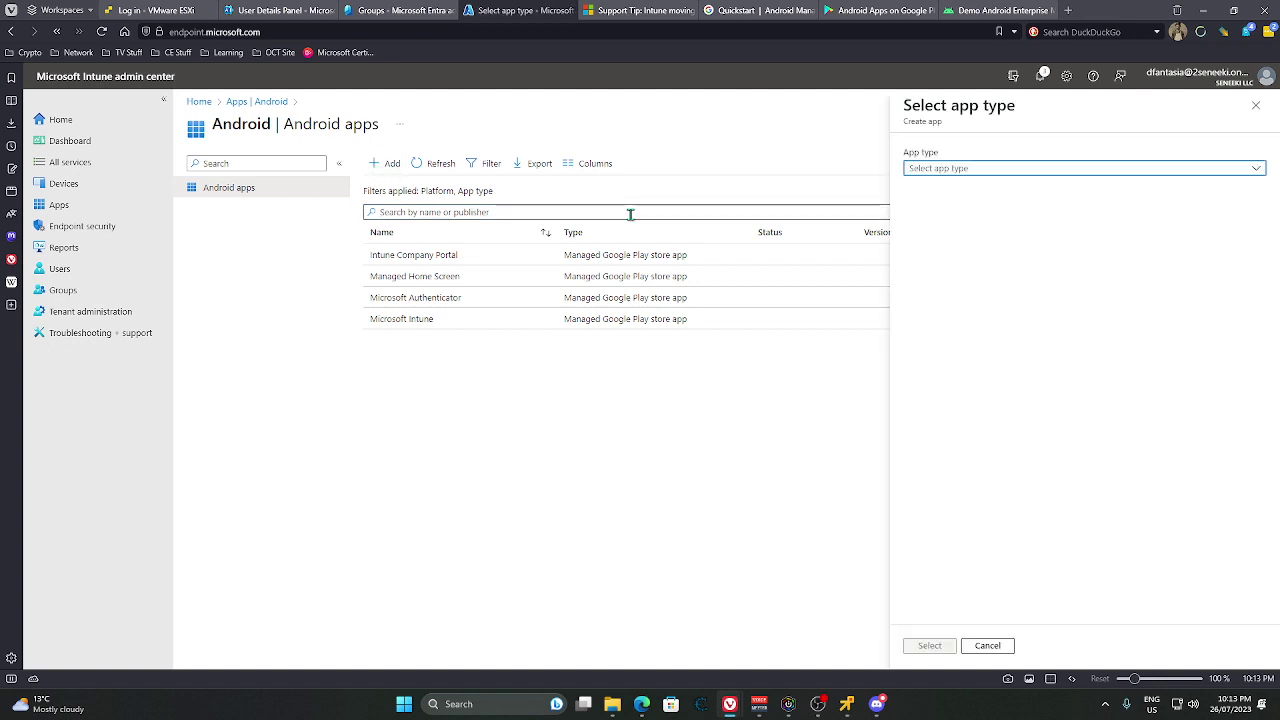
pyautogui.click(1010, 170)
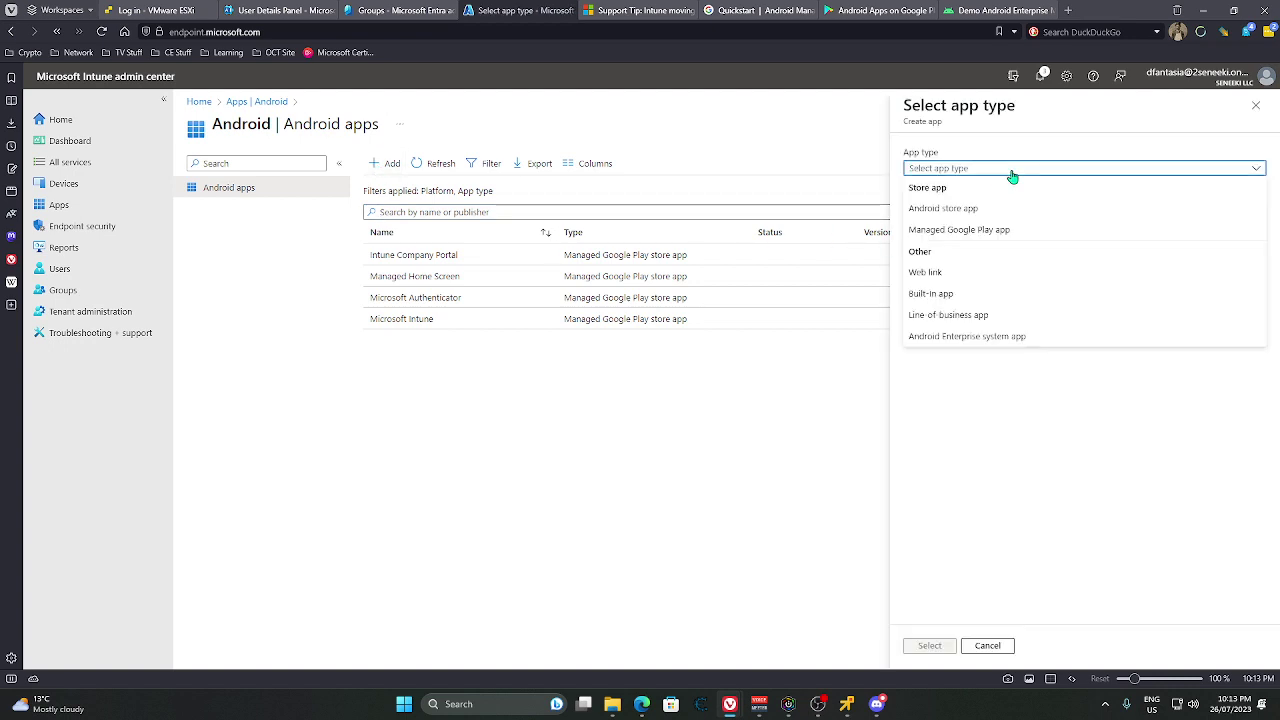
pyautogui.click(930, 230)
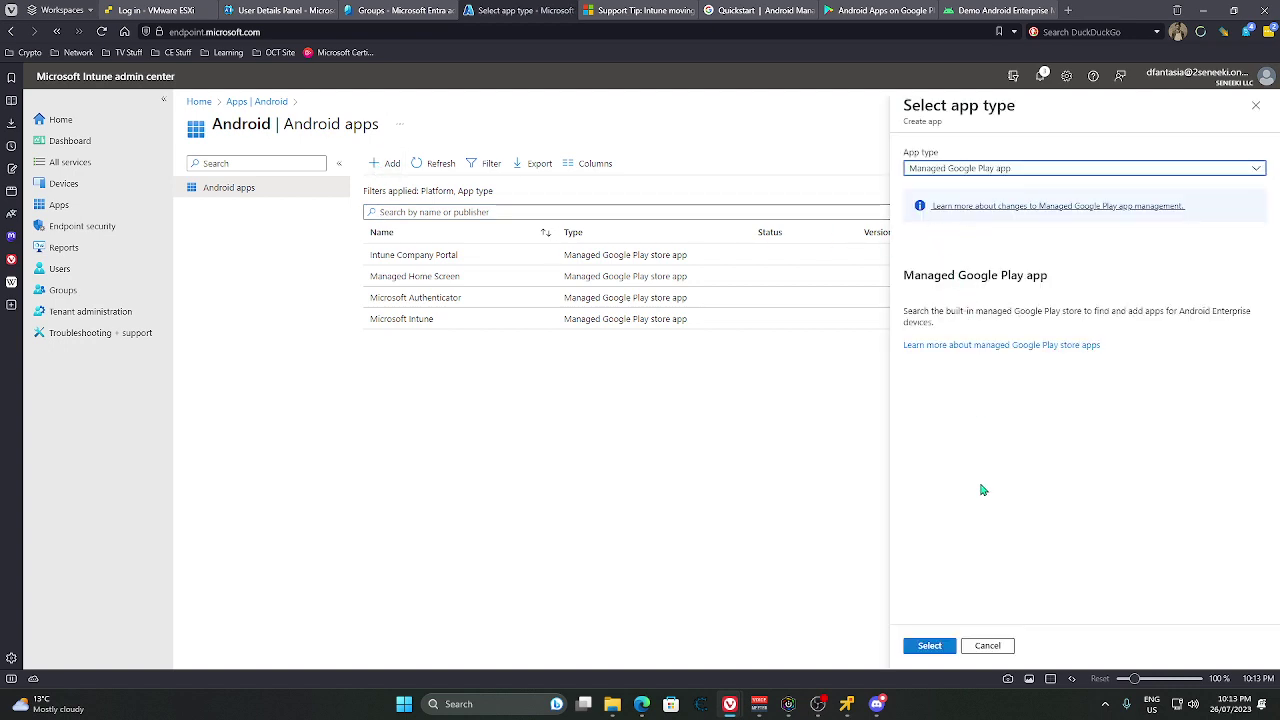
pyautogui.click(930, 646)
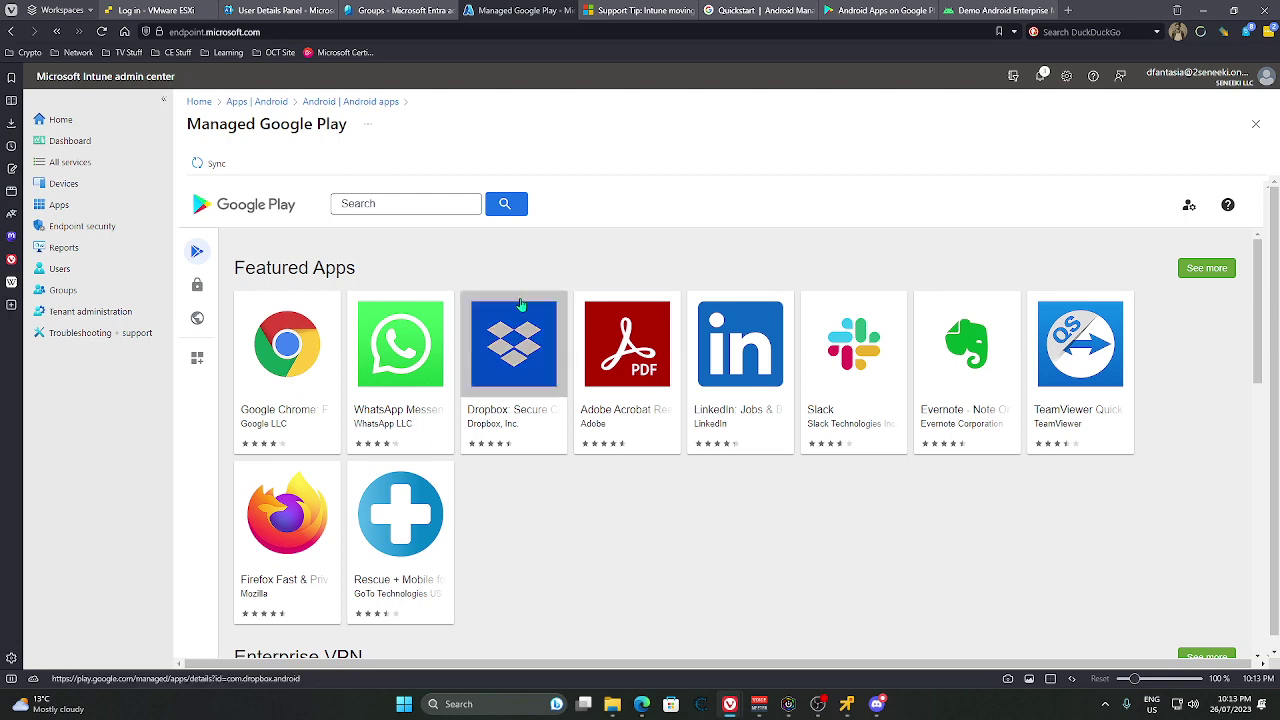
# - Search the managed Google Play store for "microsoft office" and select the Microsoft 365 (Office) app
pyautogui.scroll(-1, 520, 320)
pyautogui.scroll(1, 646, 429)
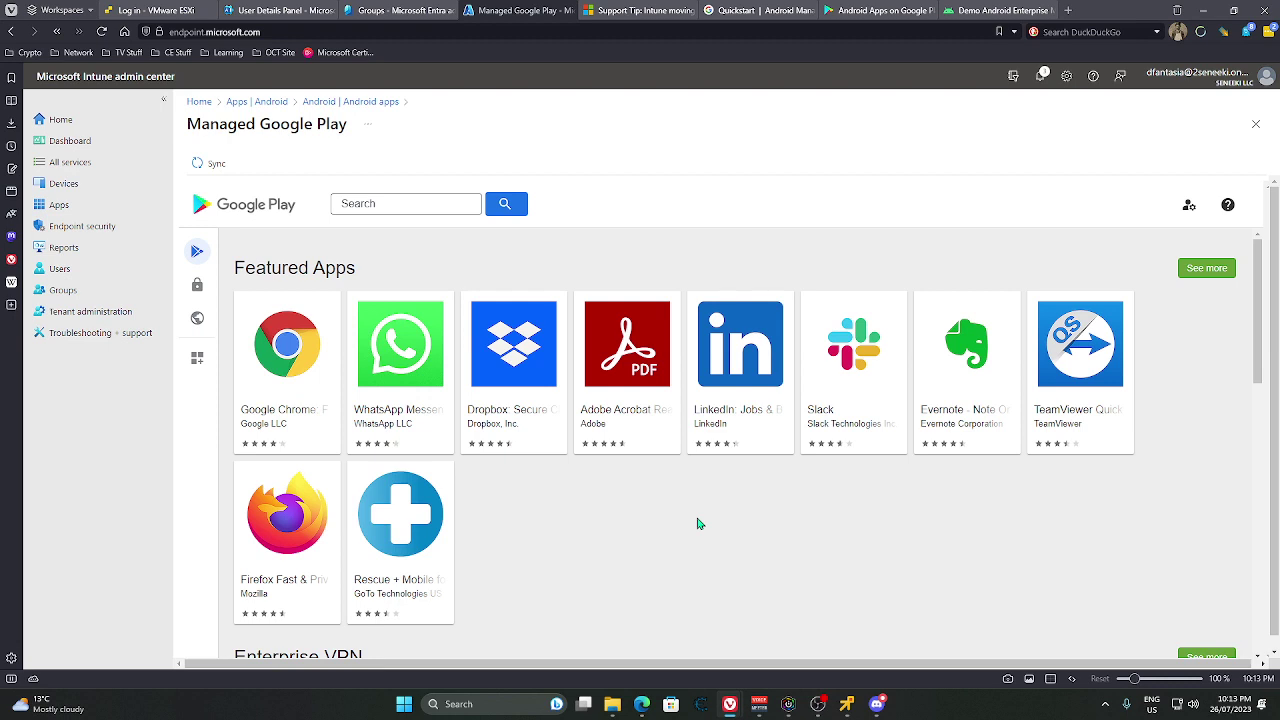
pyautogui.click(366, 210)
pyautogui.write('microsoft office')
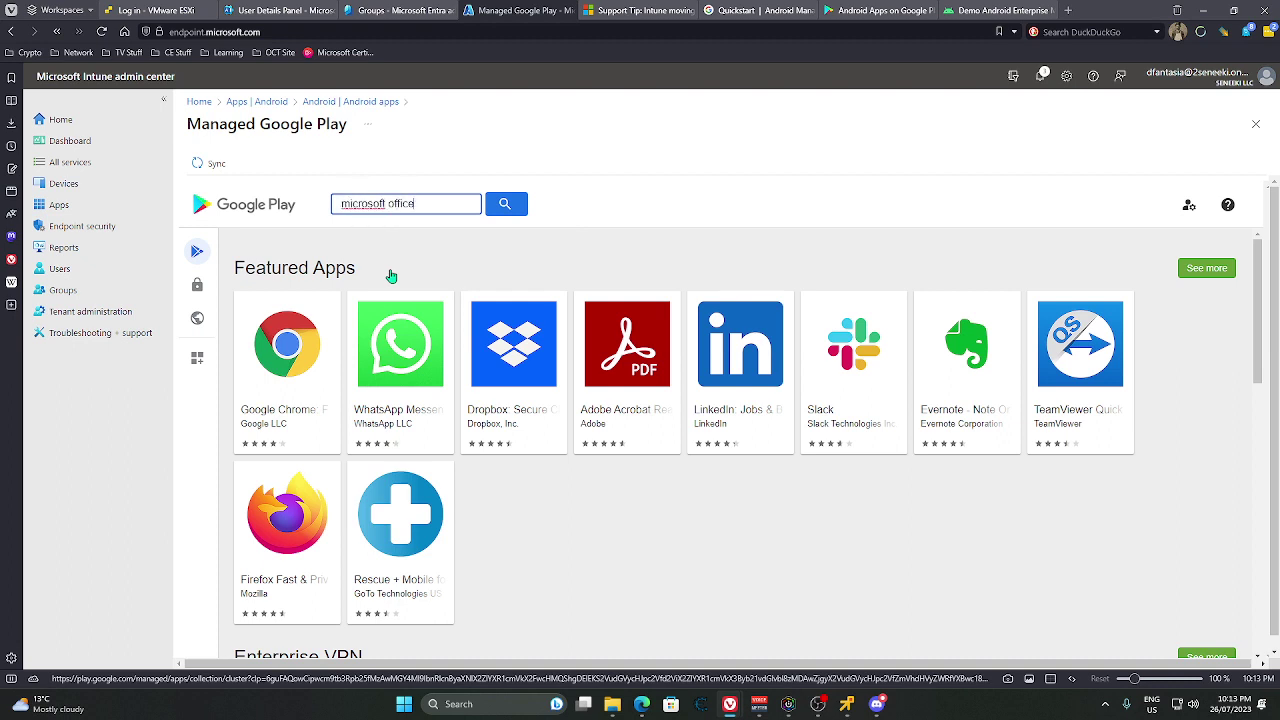
pyautogui.click(505, 204)
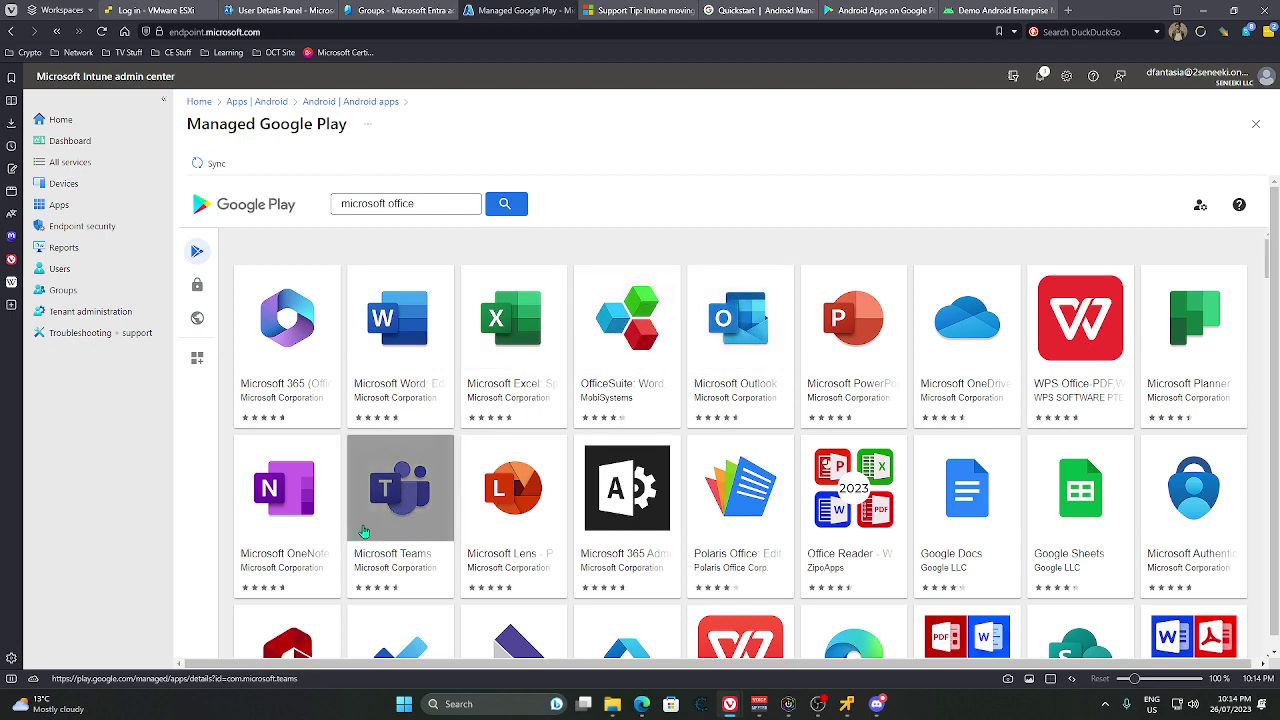
pyautogui.click(336, 332)
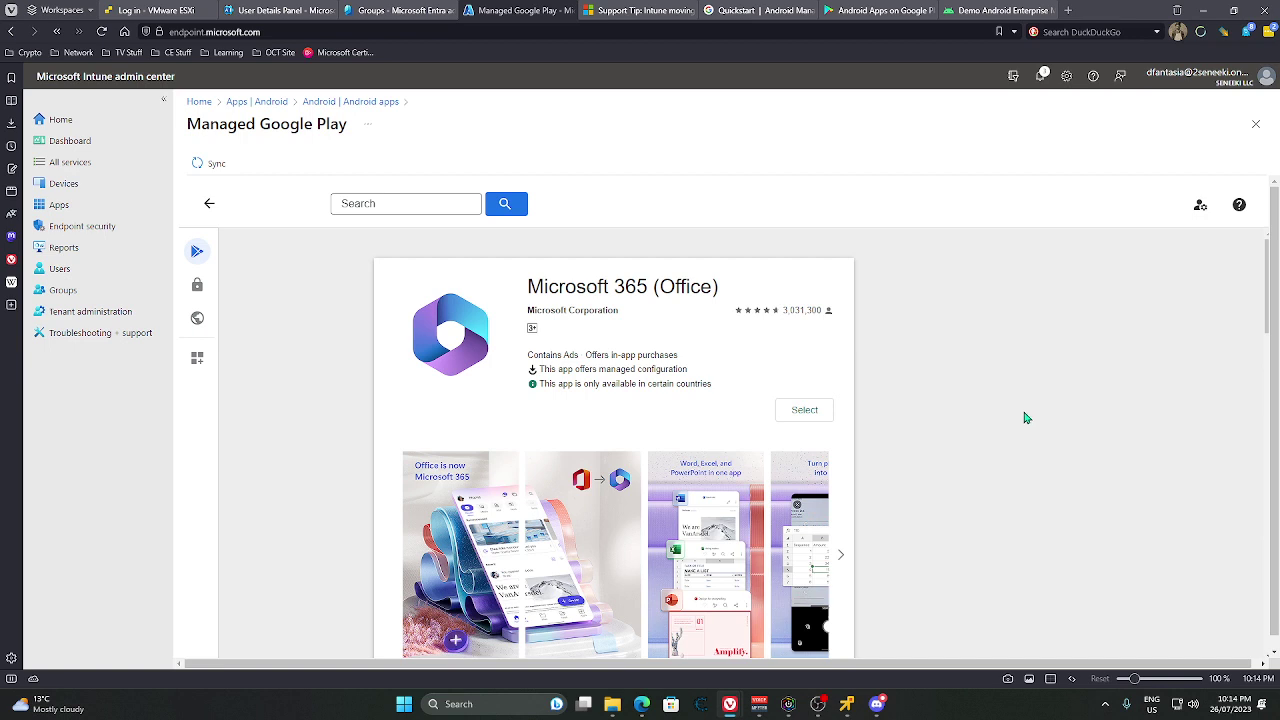
pyautogui.click(816, 417)
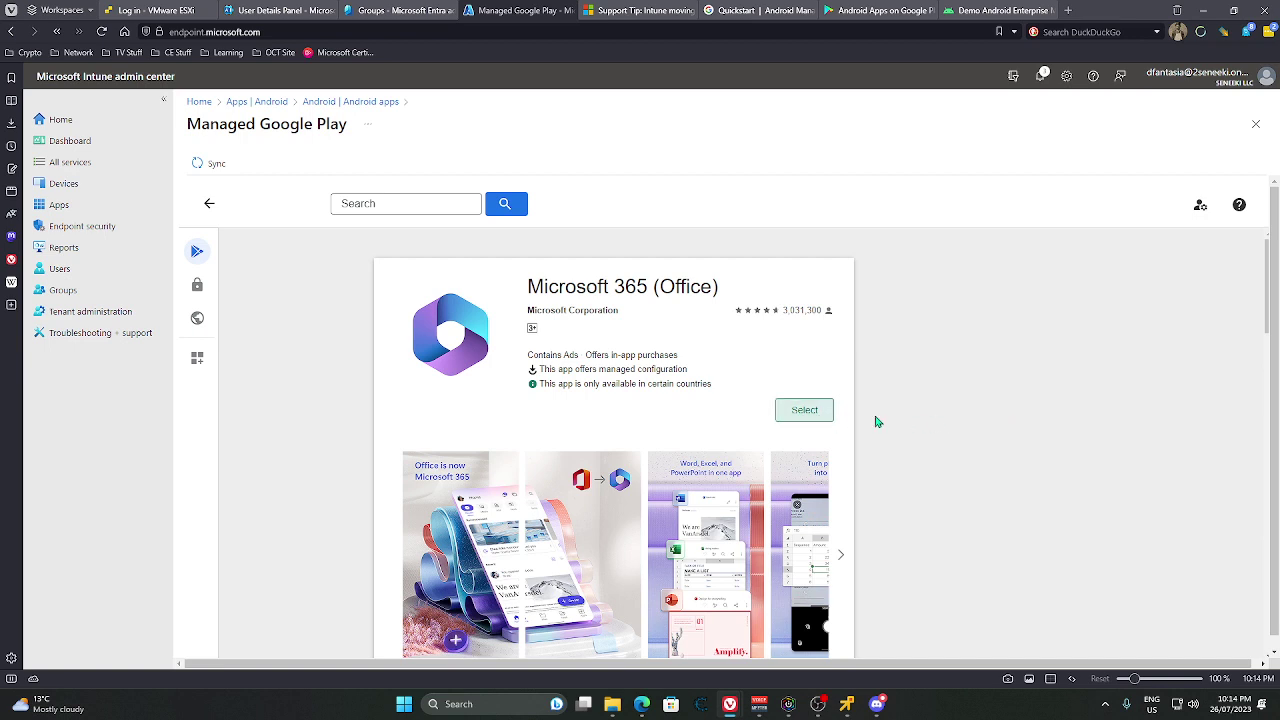
# - Examine the Microsoft 365 (Office) store page, including its description, reviews and what's-new notes
pyautogui.scroll(-1, 920, 415)
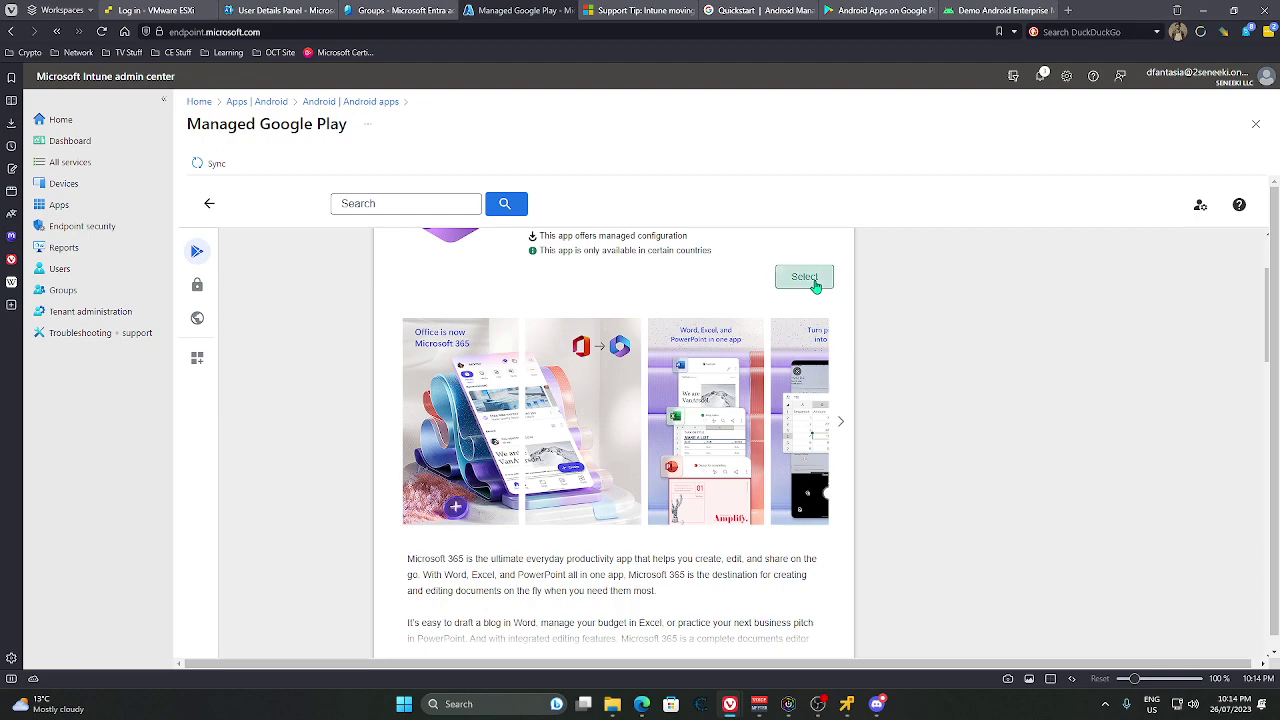
pyautogui.scroll(-2, 895, 372)
pyautogui.scroll(-4, 780, 465)
pyautogui.scroll(1, 860, 460)
pyautogui.scroll(5, 860, 460)
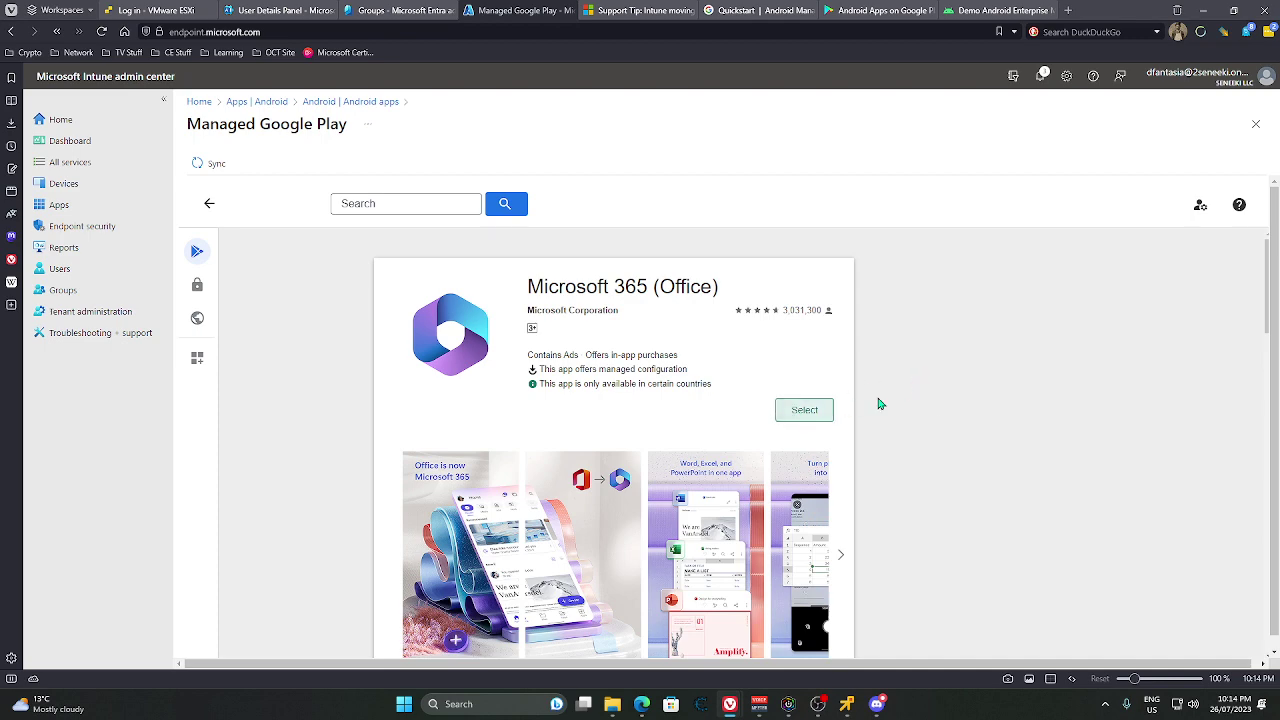
pyautogui.scroll(-1, 903, 406)
pyautogui.scroll(-15, 903, 406)
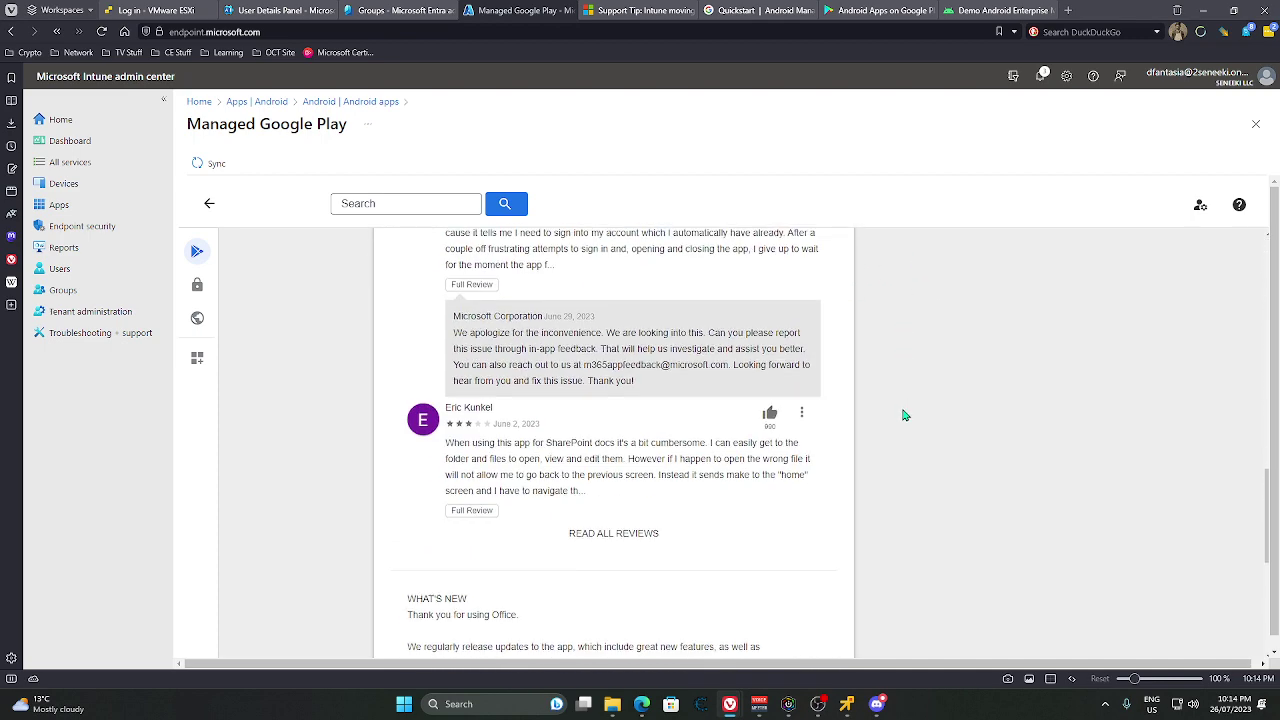
# - Sync managed Google Play with Intune and start adding another Android app of type Managed Google Play app
pyautogui.scroll(15, 903, 416)
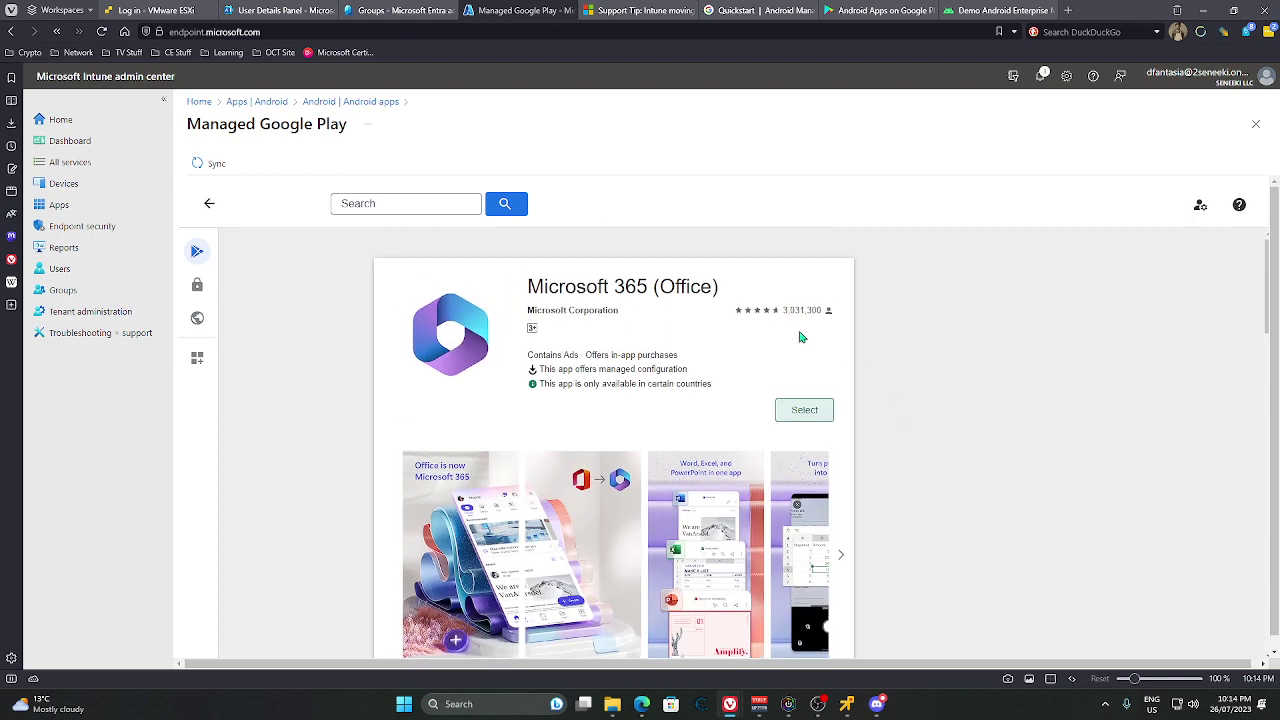
pyautogui.click(208, 164)
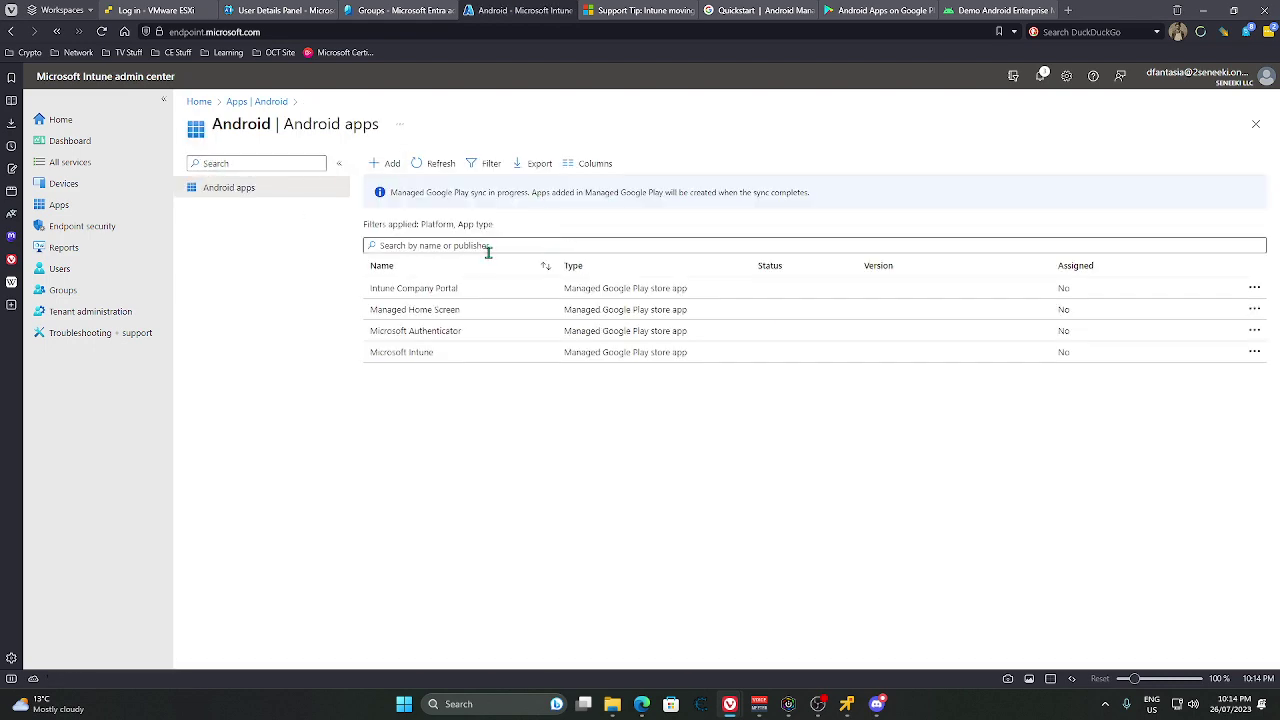
pyautogui.click(384, 163)
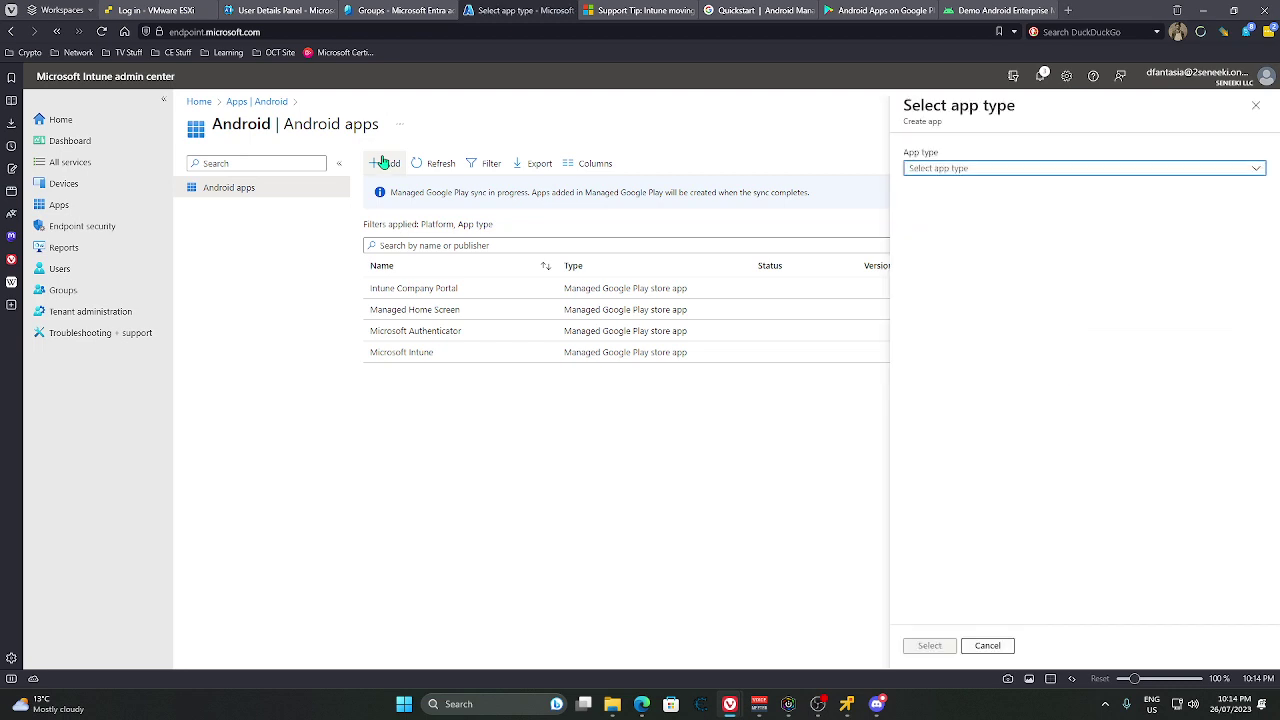
pyautogui.click(943, 167)
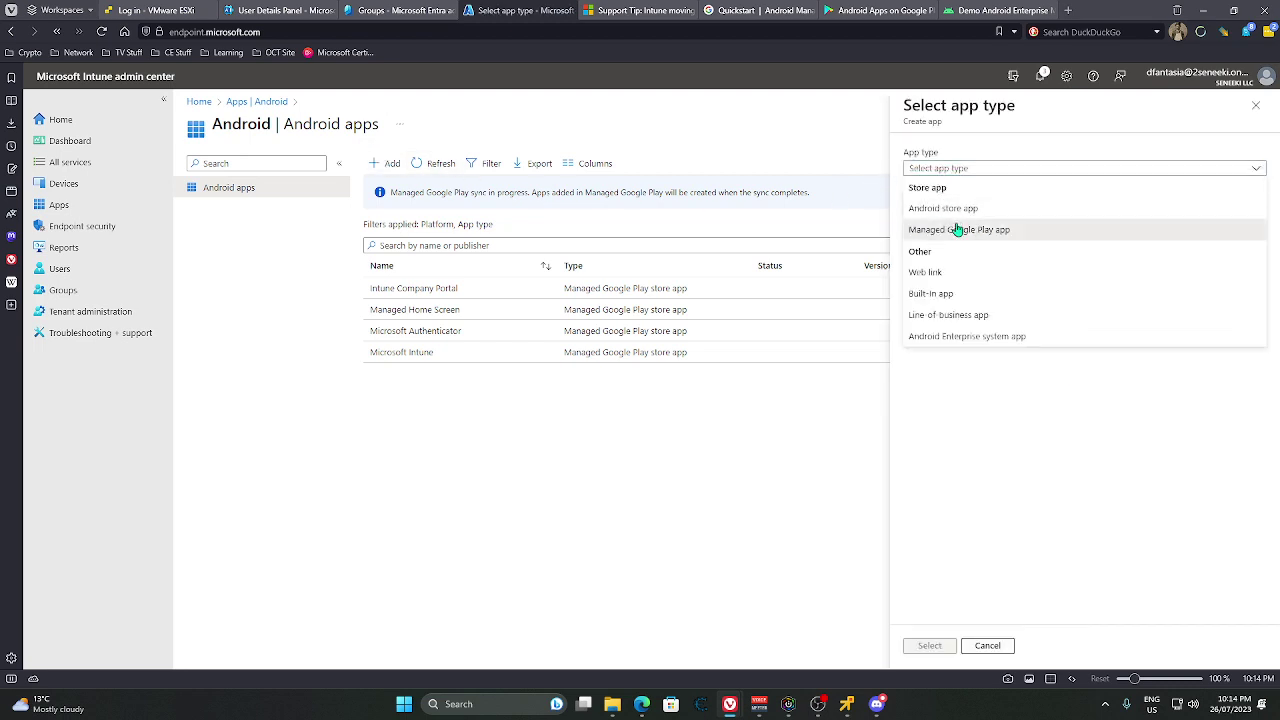
pyautogui.click(958, 228)
pyautogui.click(930, 646)
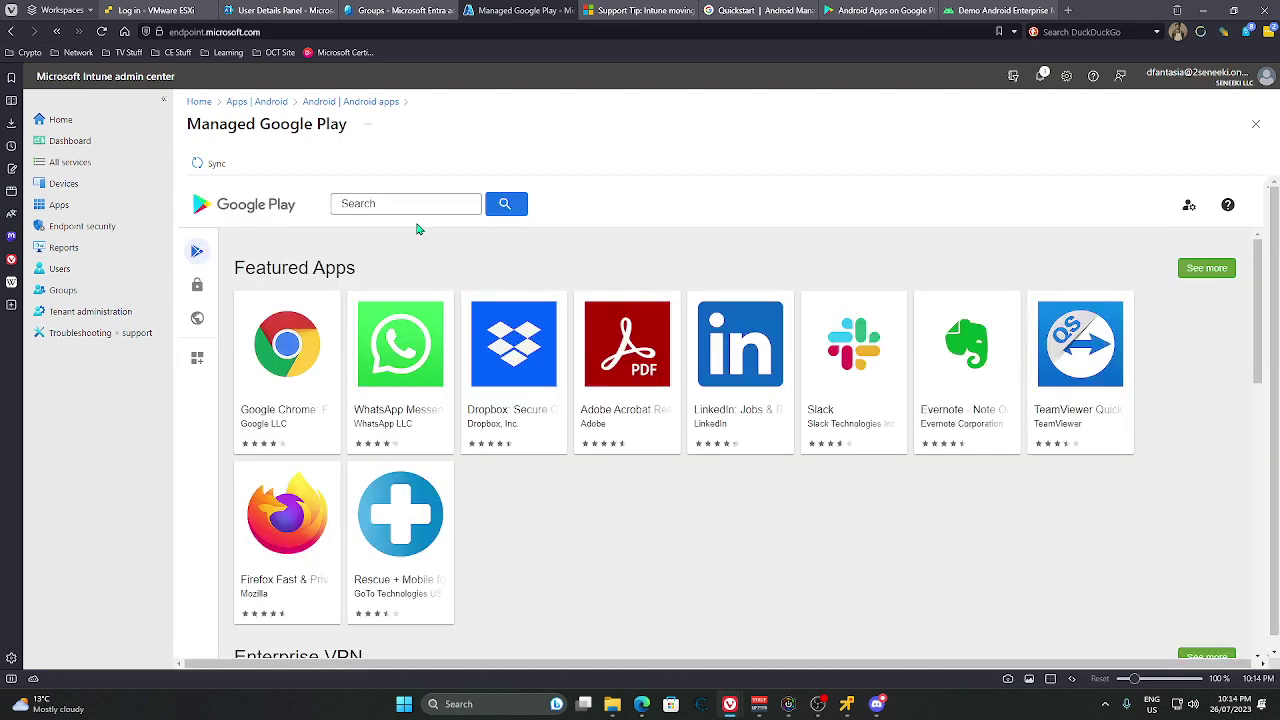
# - Search the managed Google Play store for "onenote" and open the Microsoft OneNote: Save Notes app
pyautogui.click(385, 202)
pyautogui.write('onenote')
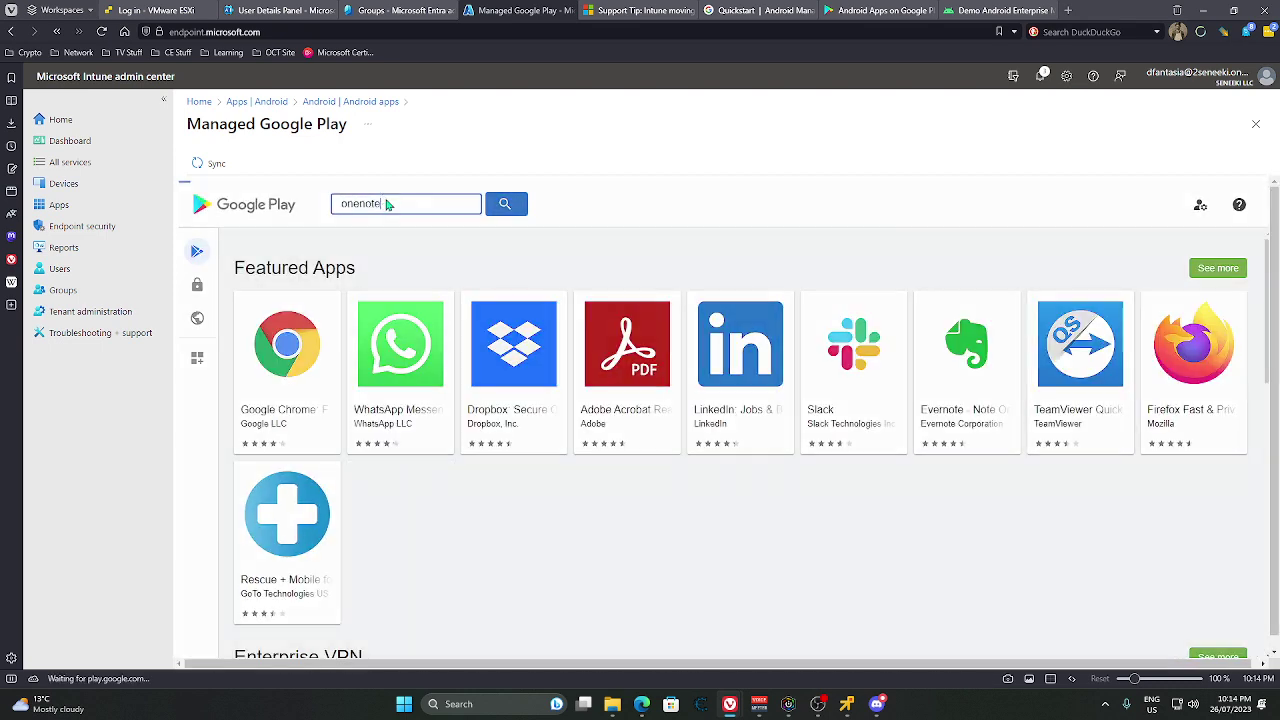
pyautogui.press('Return')
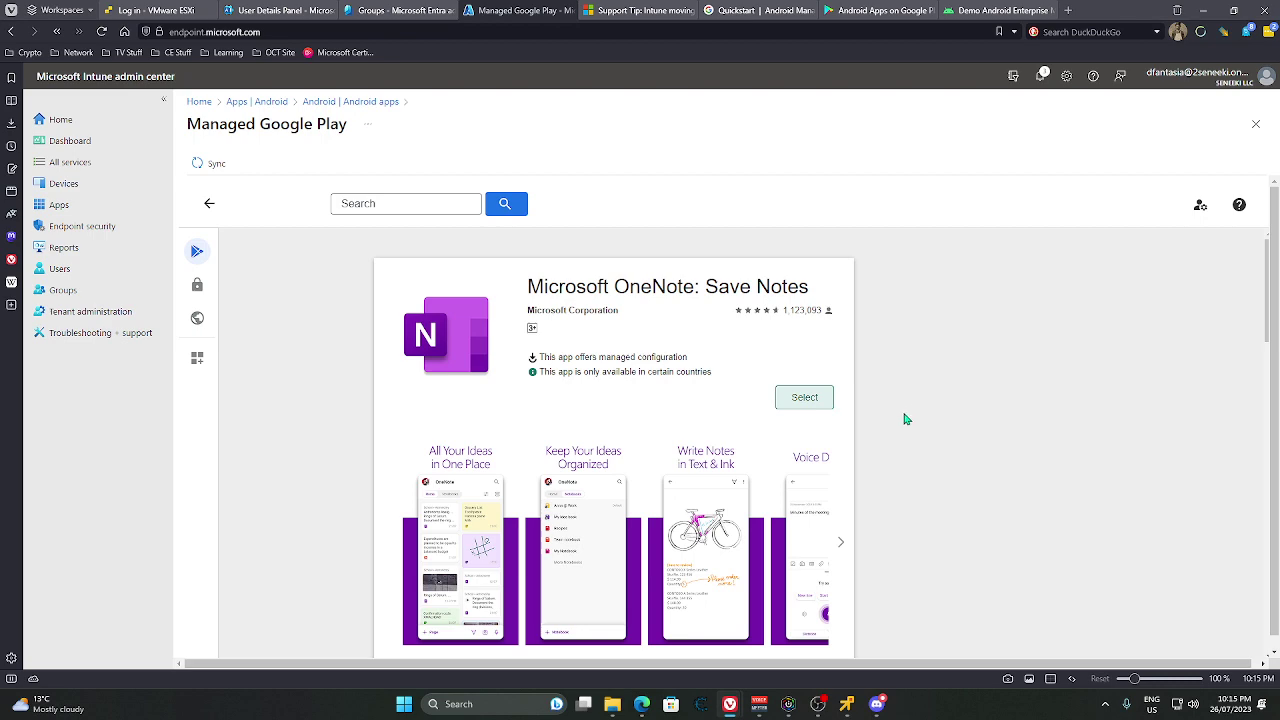
# - Examine the Microsoft OneNote store page, including its preview images, description, what's-new notes and additional information
pyautogui.scroll(-4, 903, 420)
pyautogui.scroll(3, 880, 440)
pyautogui.click(843, 480)
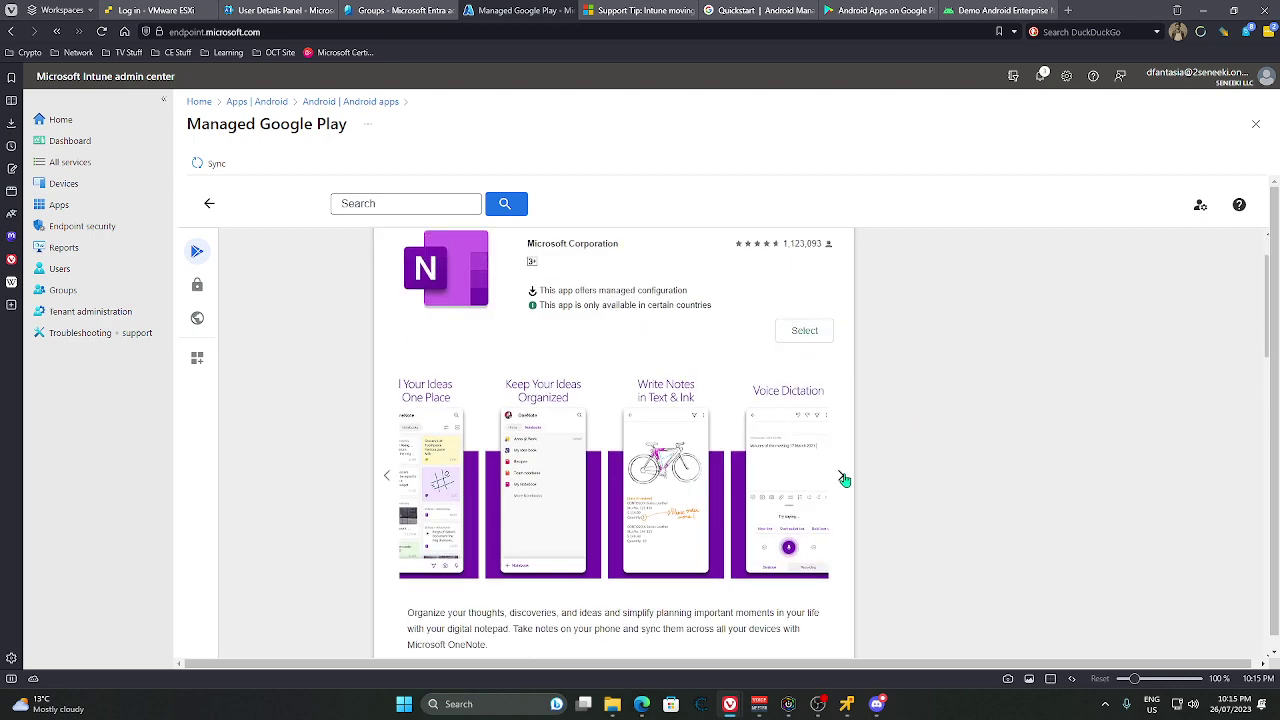
pyautogui.click(843, 480)
pyautogui.scroll(-6, 571, 479)
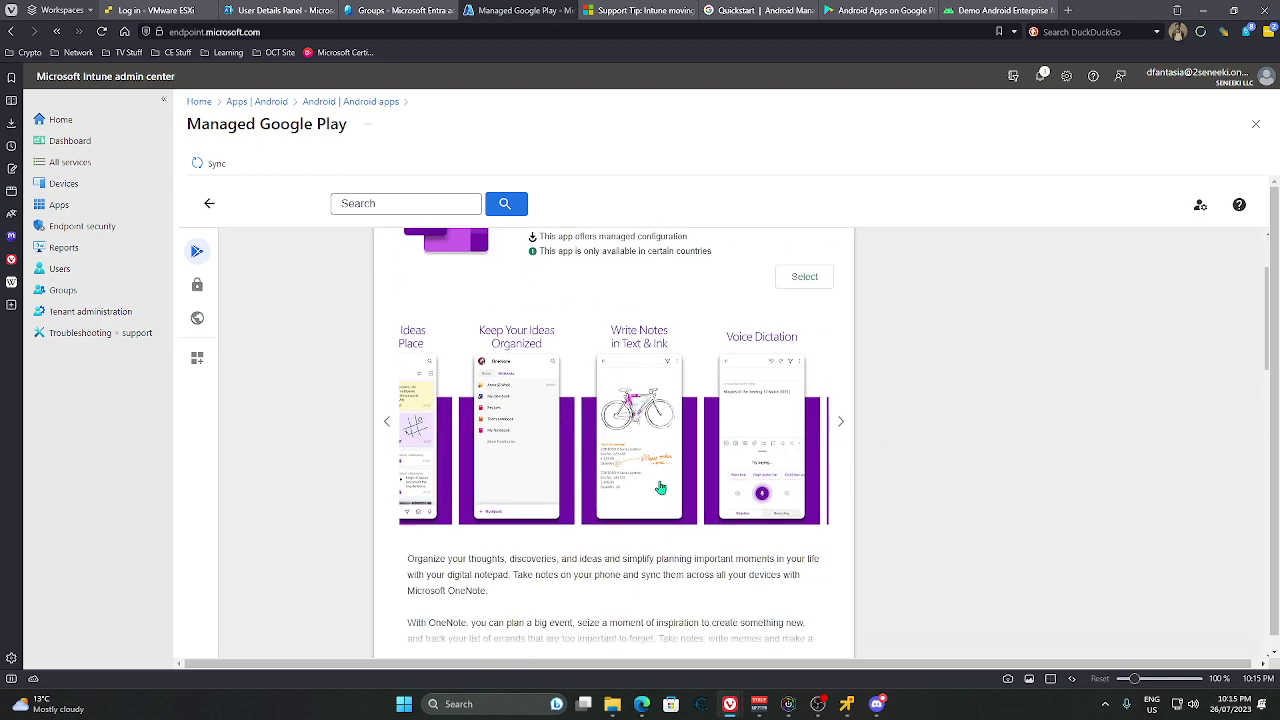
pyautogui.scroll(-8, 806, 420)
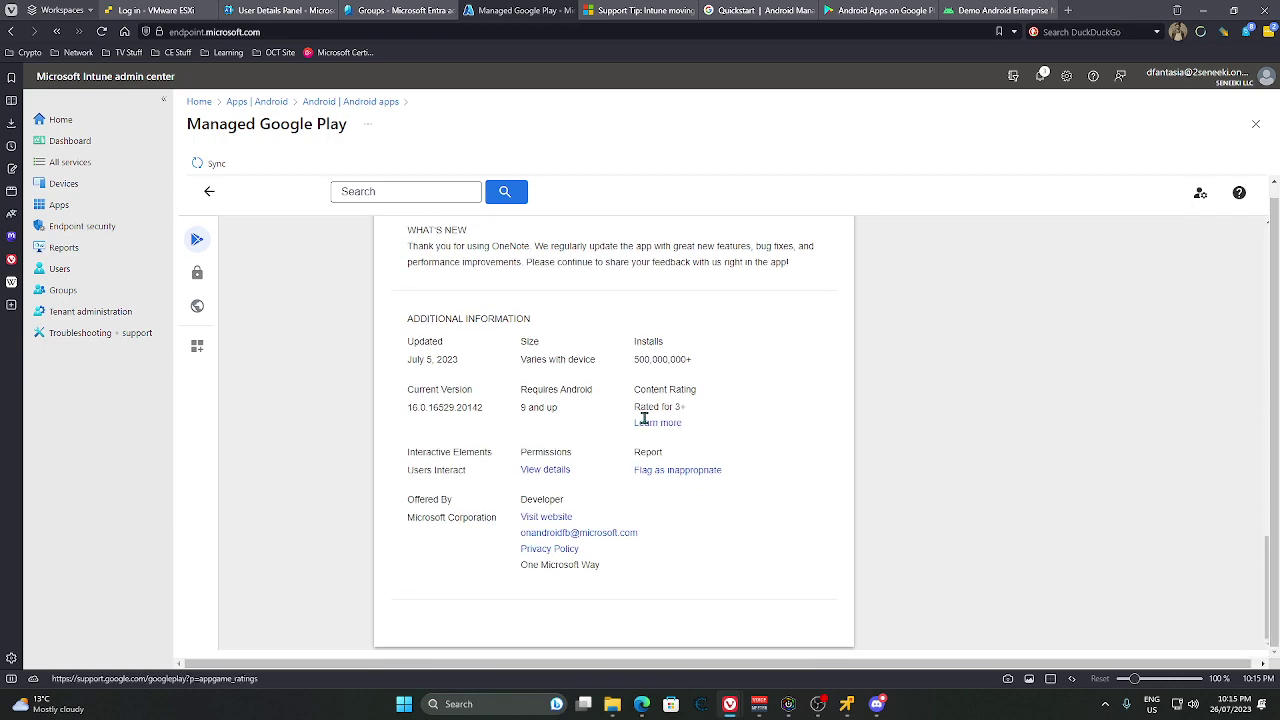
pyautogui.scroll(15, 895, 537)
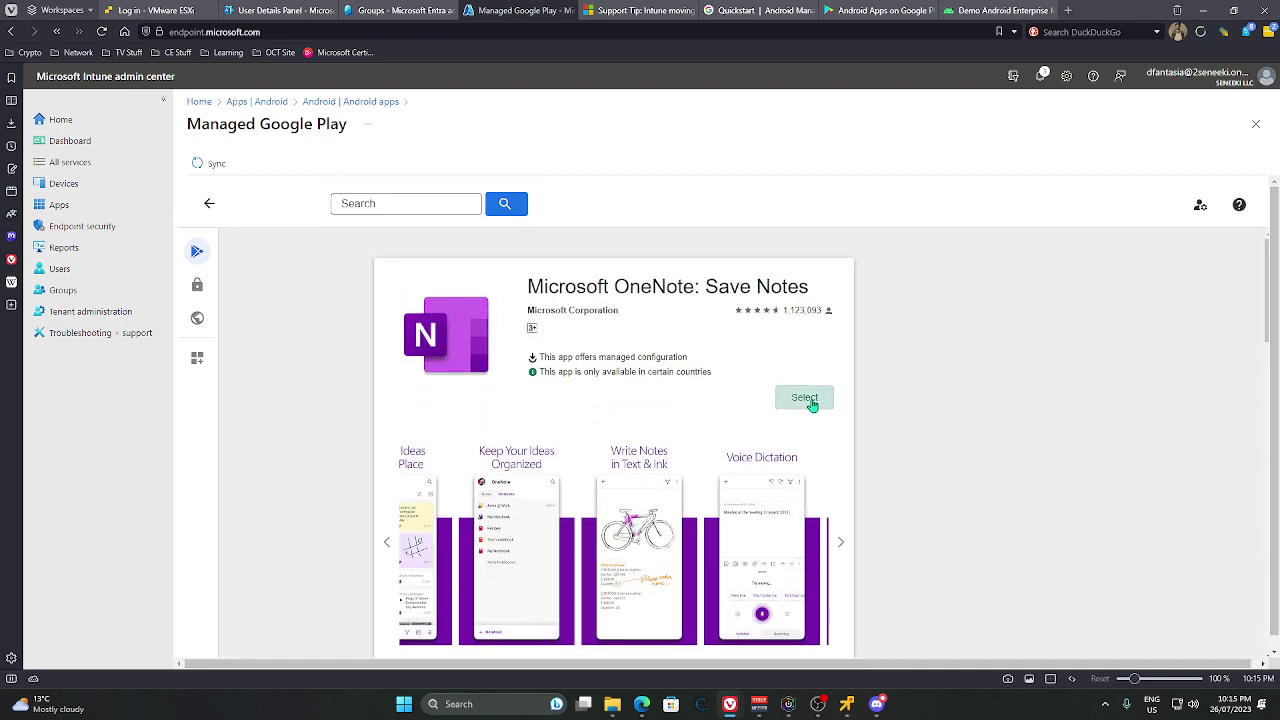
# - View the managed Google Play sections for private apps and web apps, and open the section for organizing apps
pyautogui.click(199, 286)
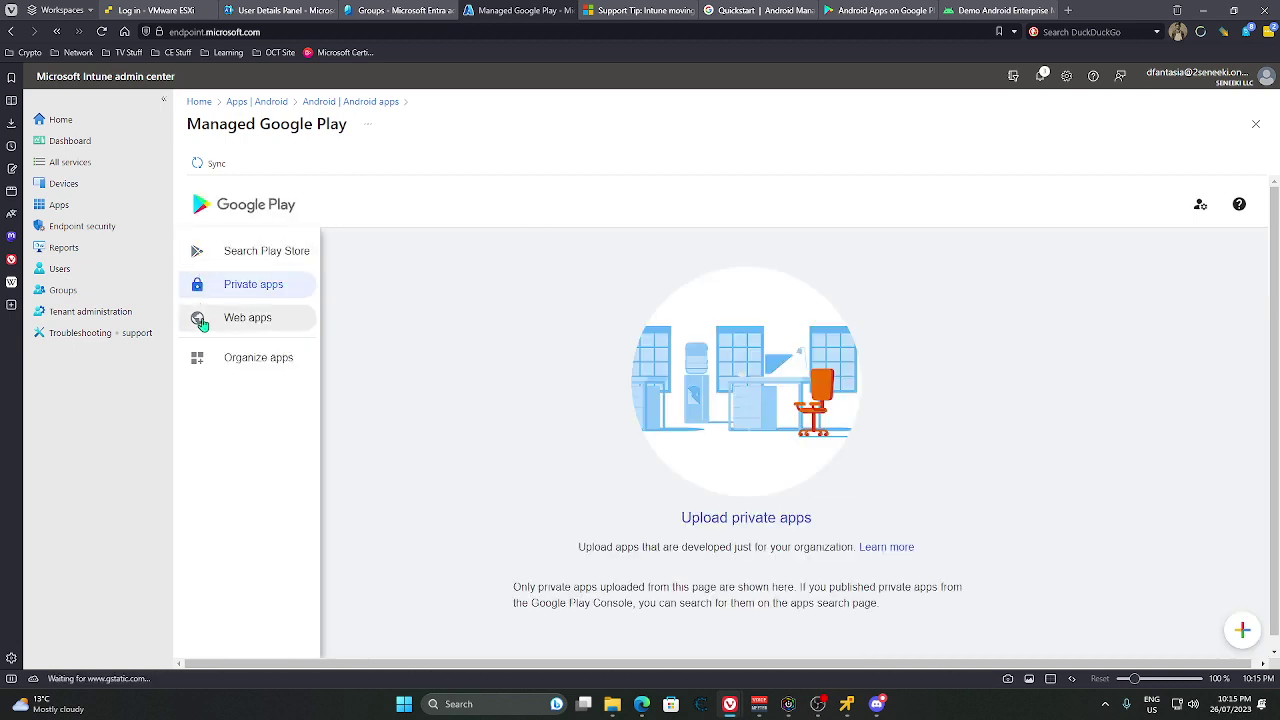
pyautogui.click(200, 318)
pyautogui.click(199, 359)
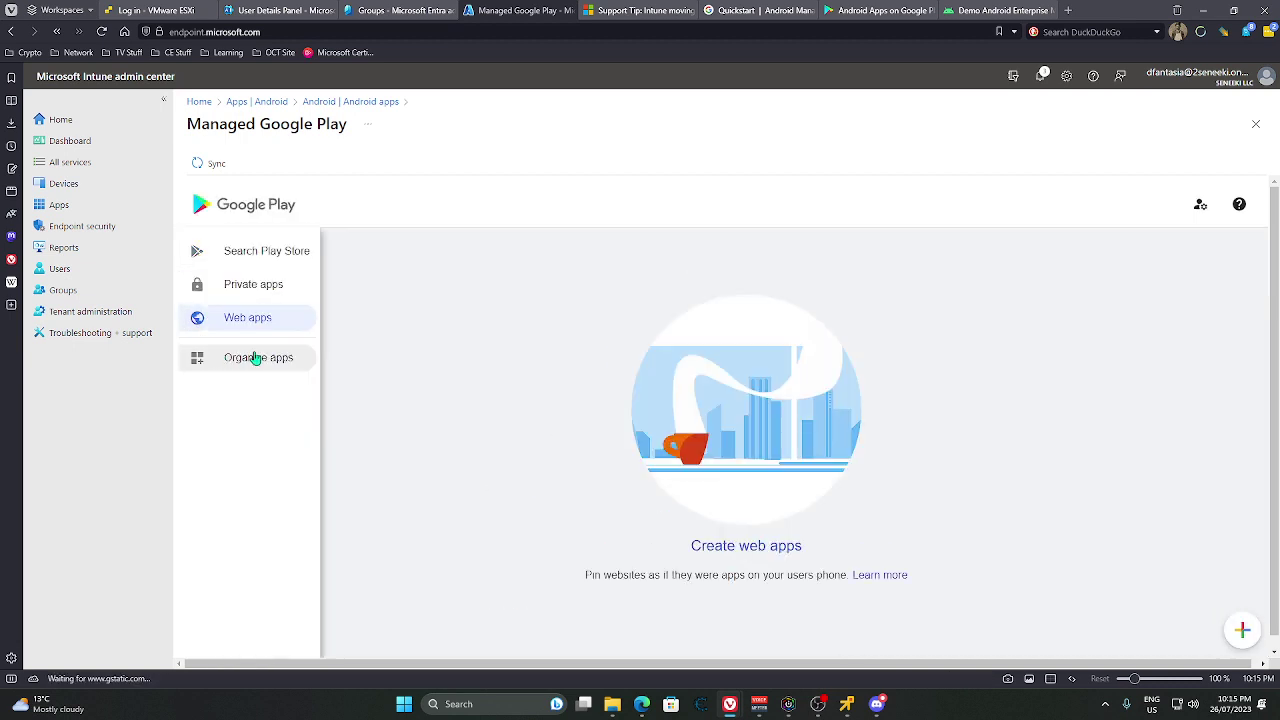
pyautogui.moveTo(199, 253)
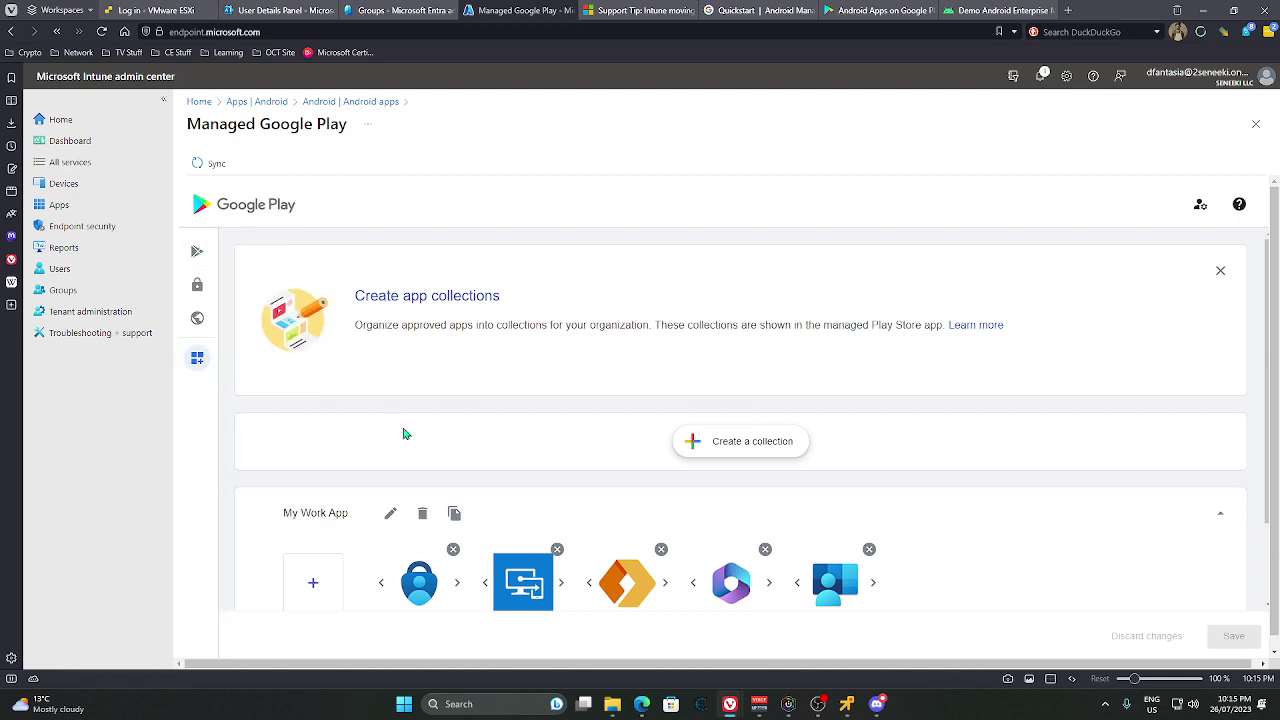
# - Start adding apps to the My Work App collection and search the available apps for "onenote"
pyautogui.scroll(-2, 403, 434)
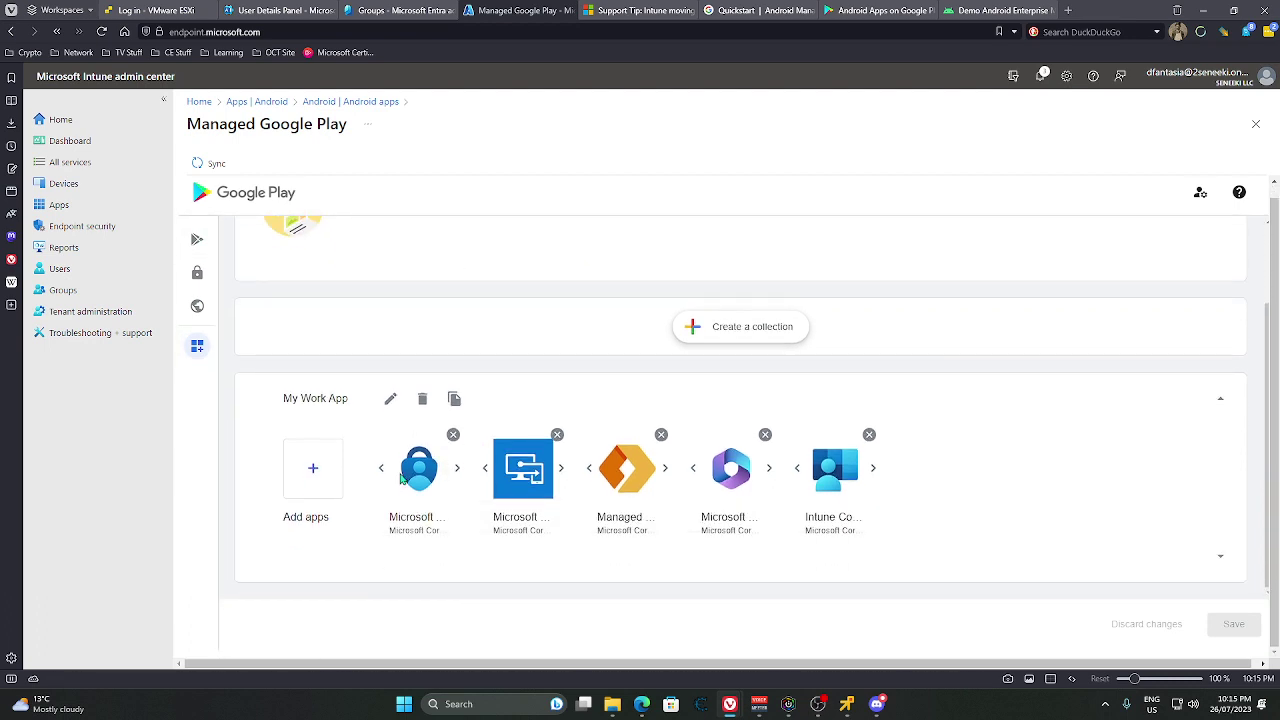
pyautogui.click(315, 469)
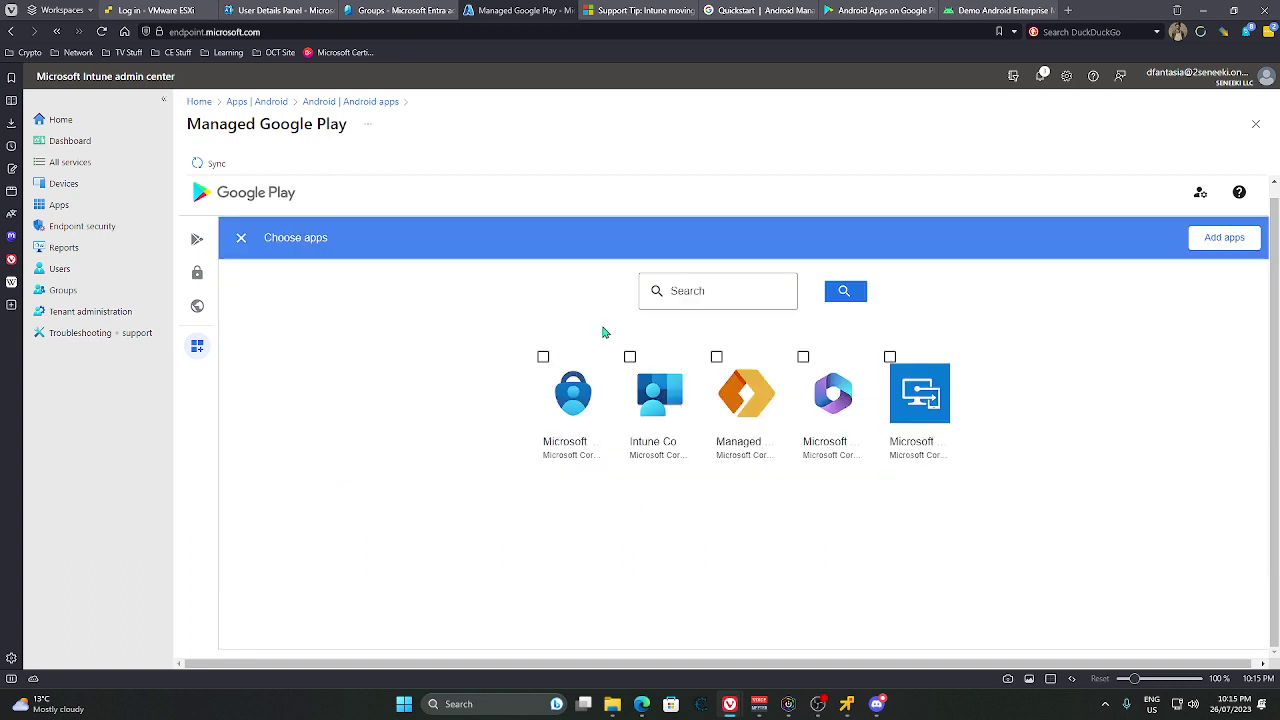
pyautogui.click(700, 288)
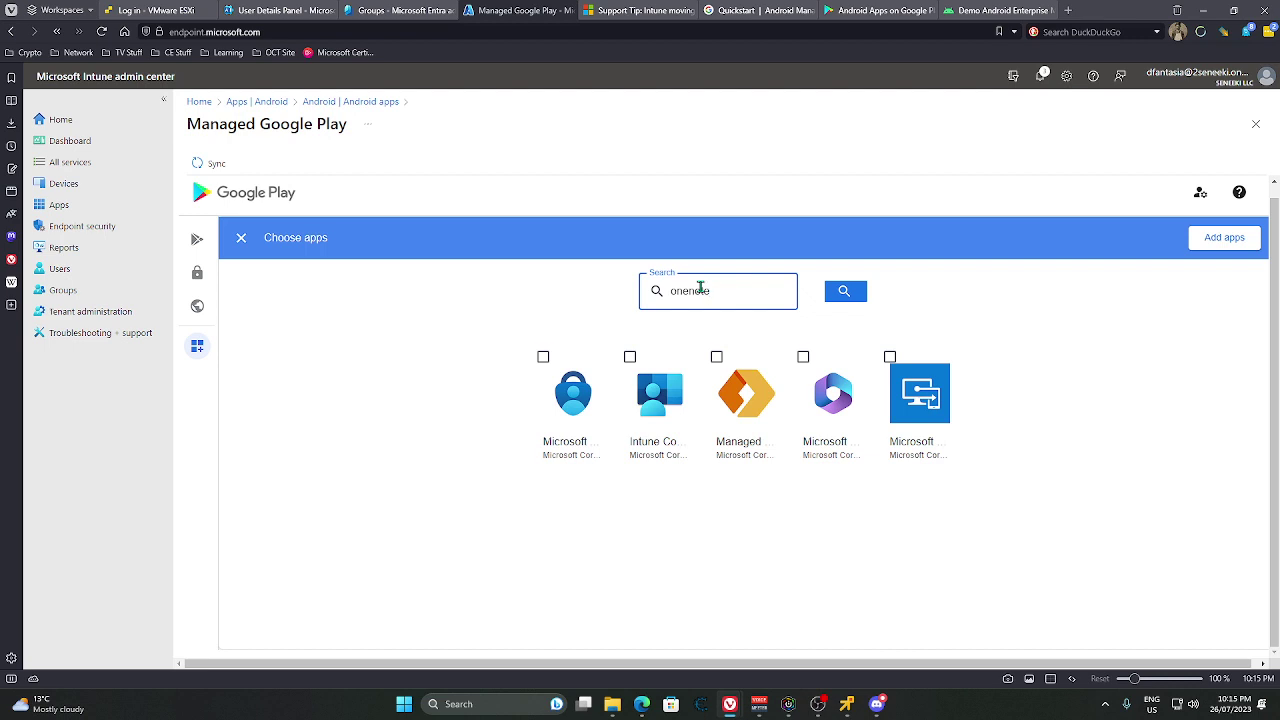
pyautogui.press('Return')
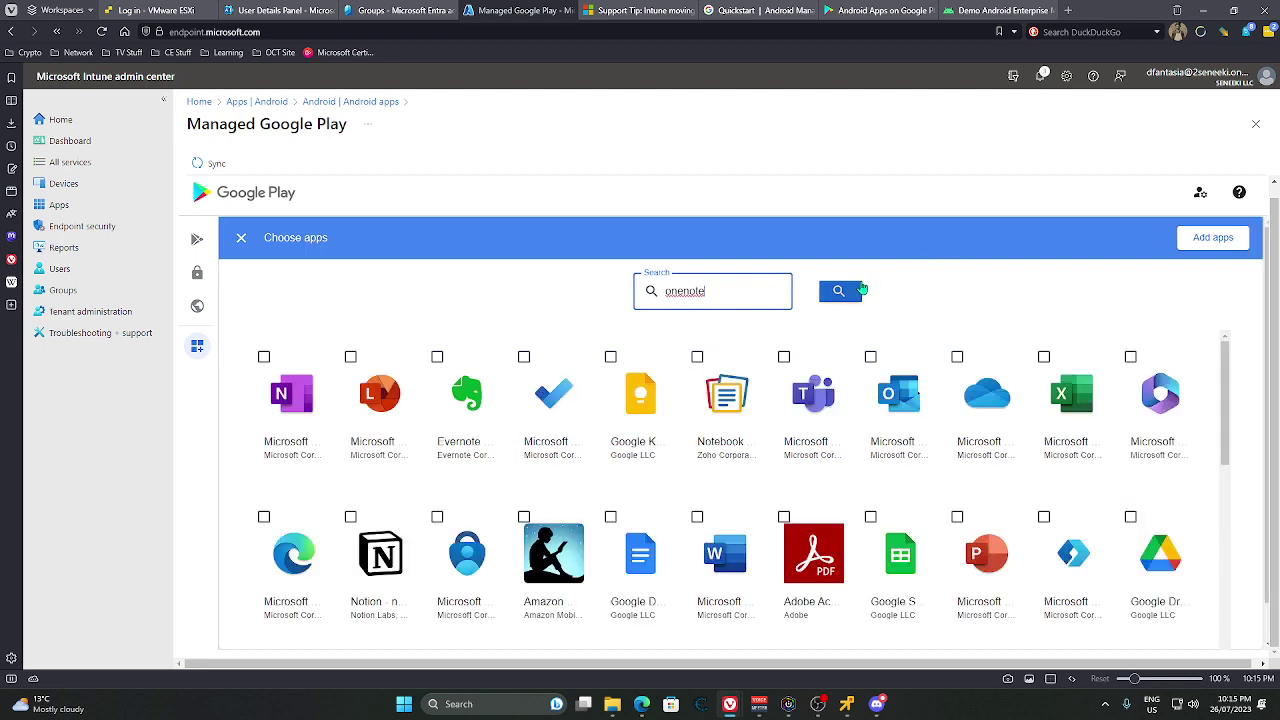
# - Mark Microsoft OneNote, Lens, To Do, Teams, OneDrive and Microsoft 365 in the results for the My Work App collection
pyautogui.click(263, 359)
pyautogui.click(350, 359)
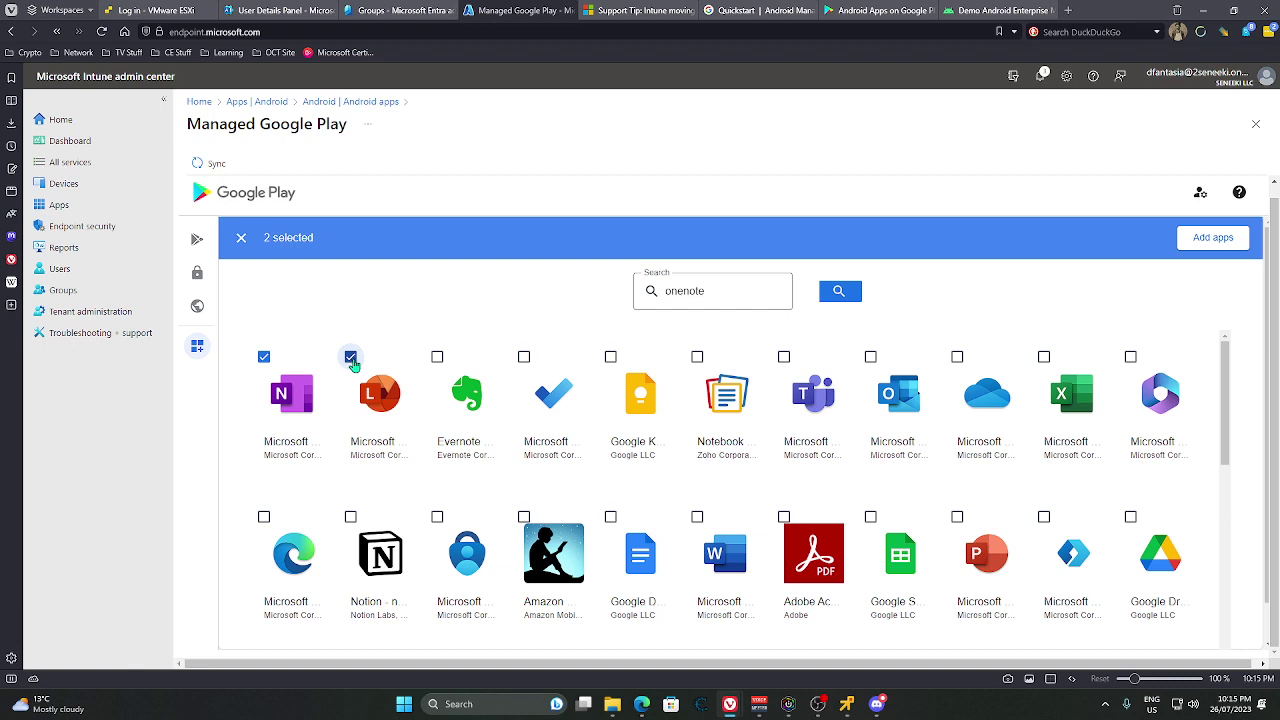
pyautogui.click(526, 359)
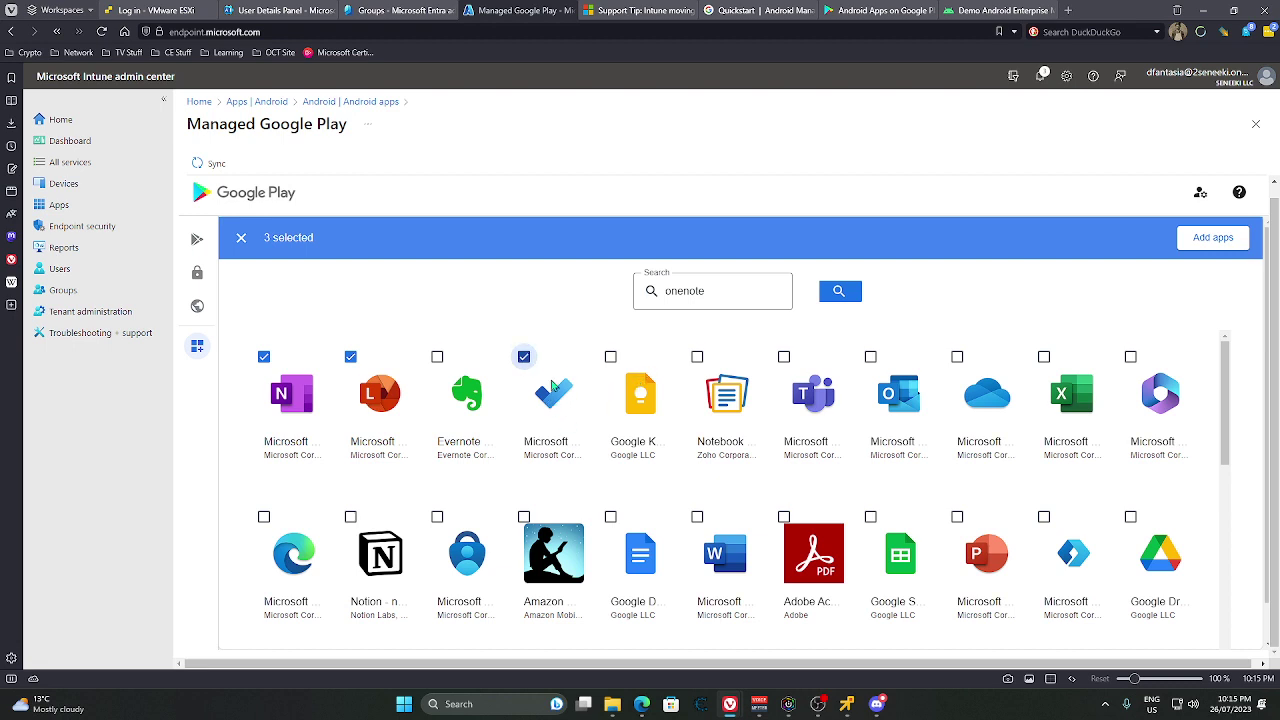
pyautogui.click(784, 358)
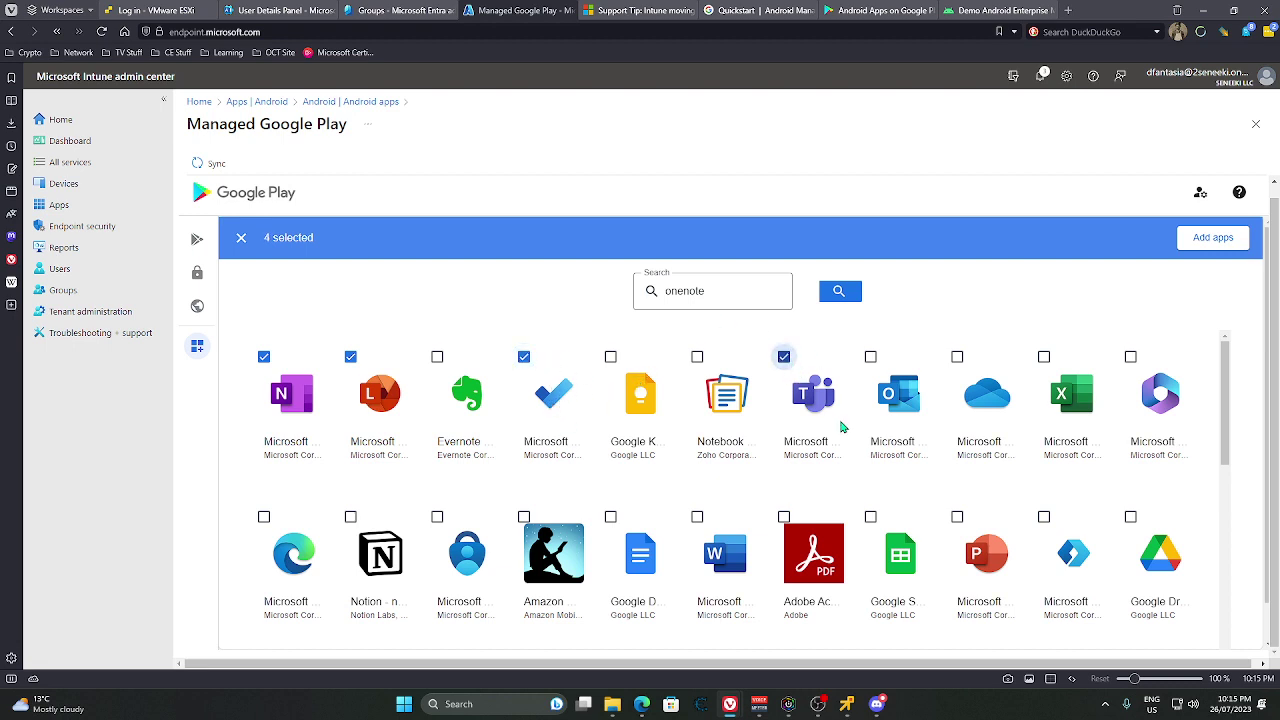
pyautogui.click(957, 358)
pyautogui.click(1130, 357)
# - Mark the Google camera app in the last row of the results for the My Work App collection
pyautogui.scroll(-1, 755, 455)
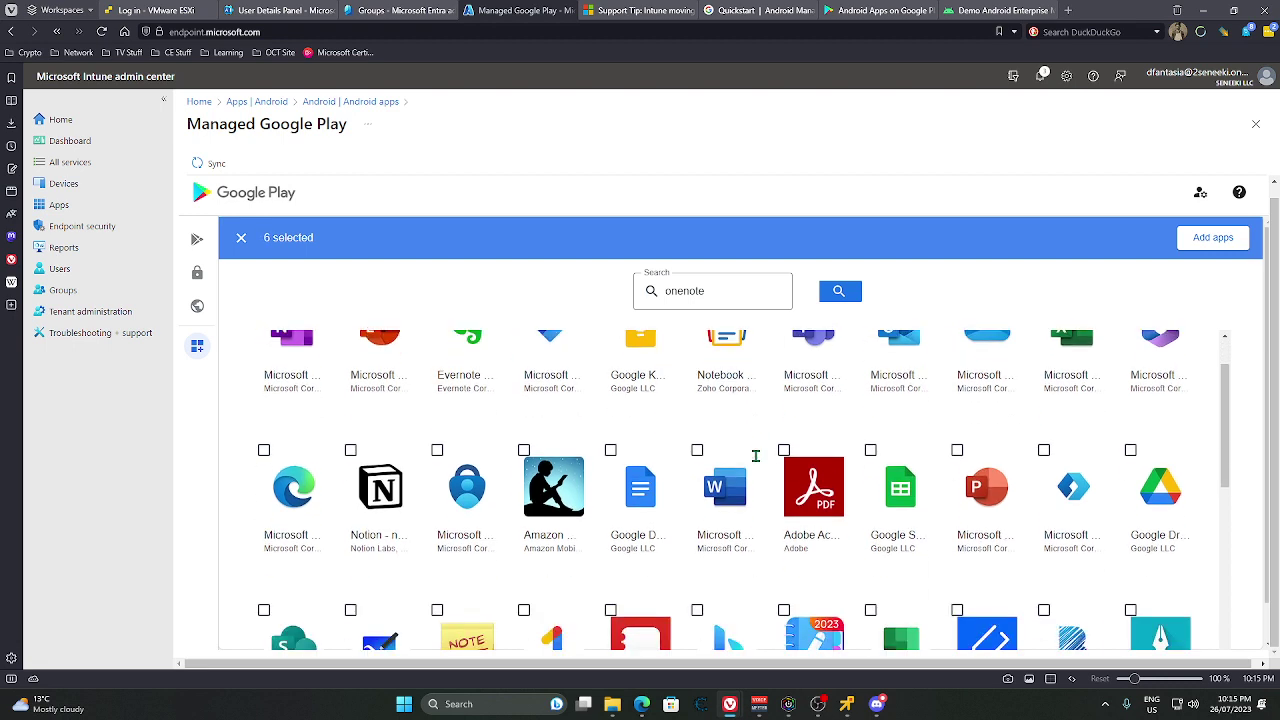
pyautogui.scroll(-1, 751, 497)
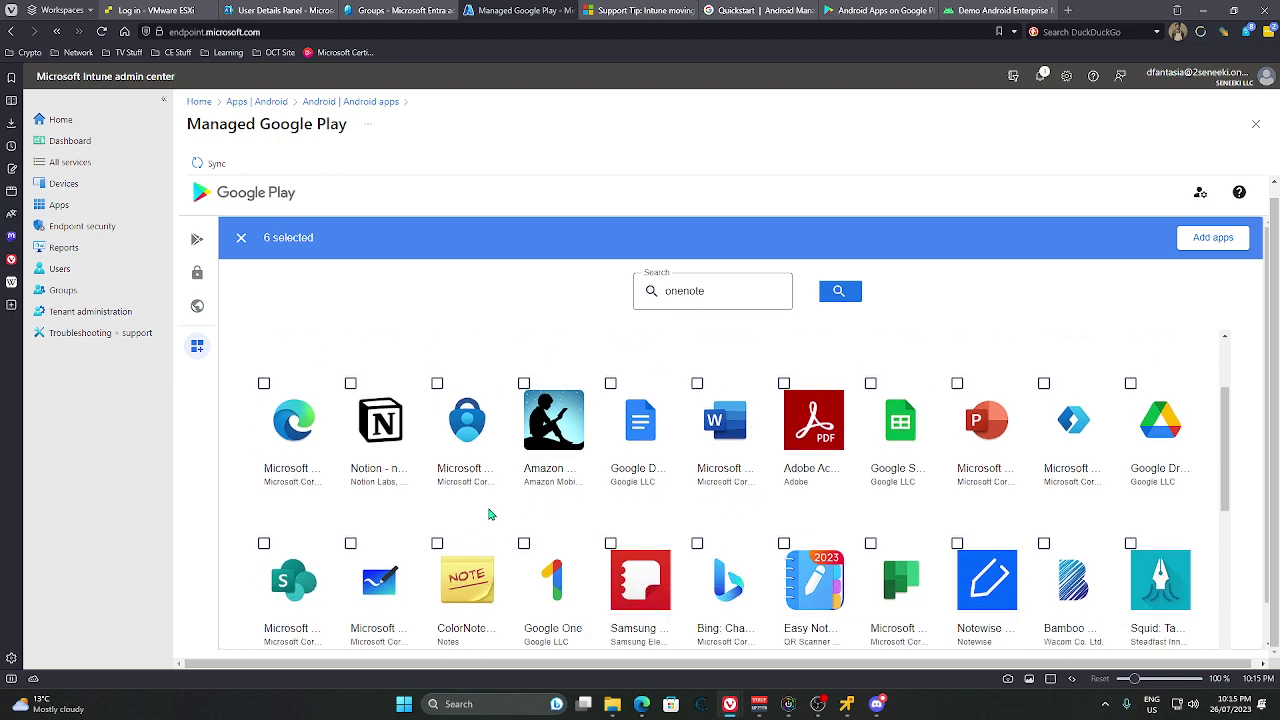
pyautogui.scroll(-2, 451, 523)
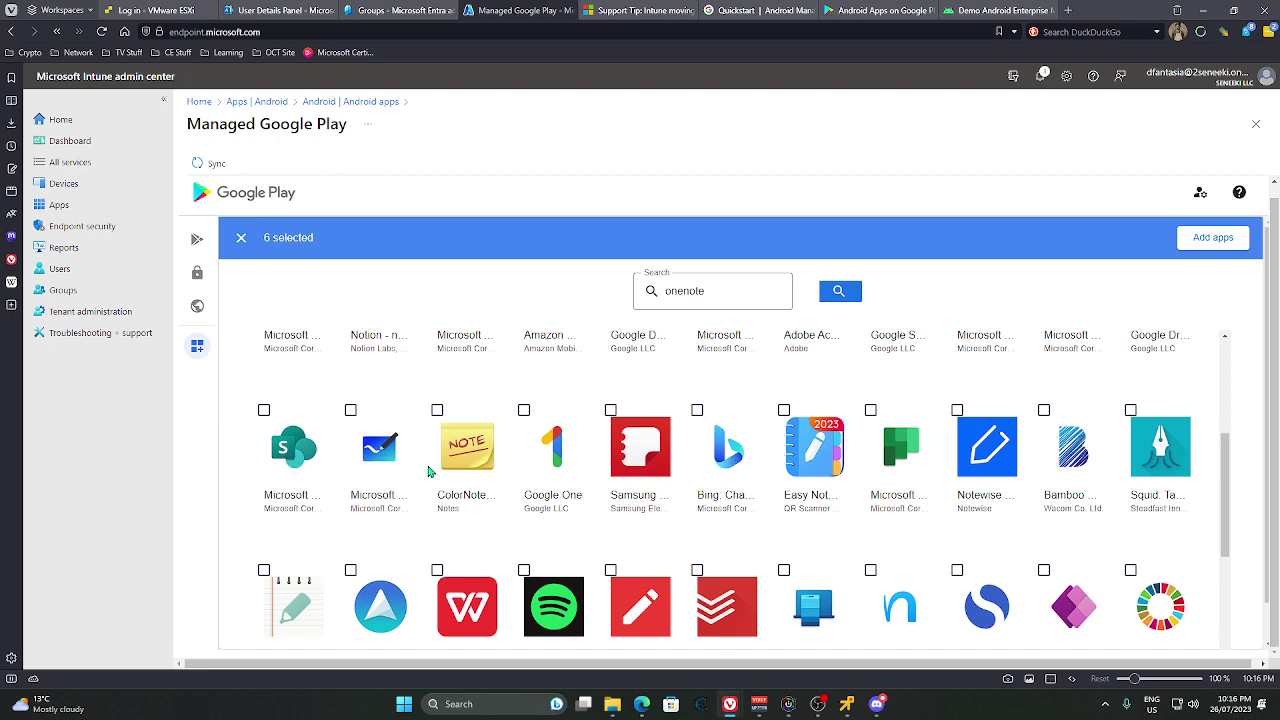
pyautogui.scroll(-3, 680, 515)
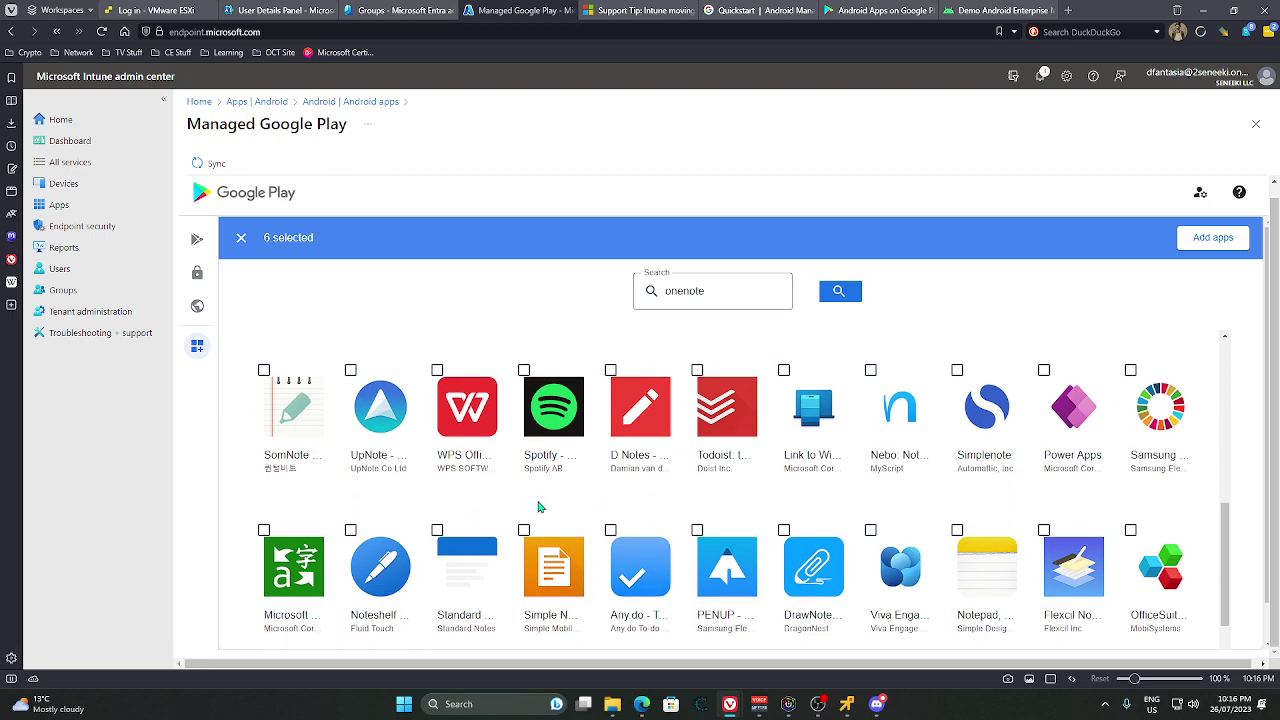
pyautogui.scroll(-1, 730, 512)
pyautogui.scroll(-1, 737, 520)
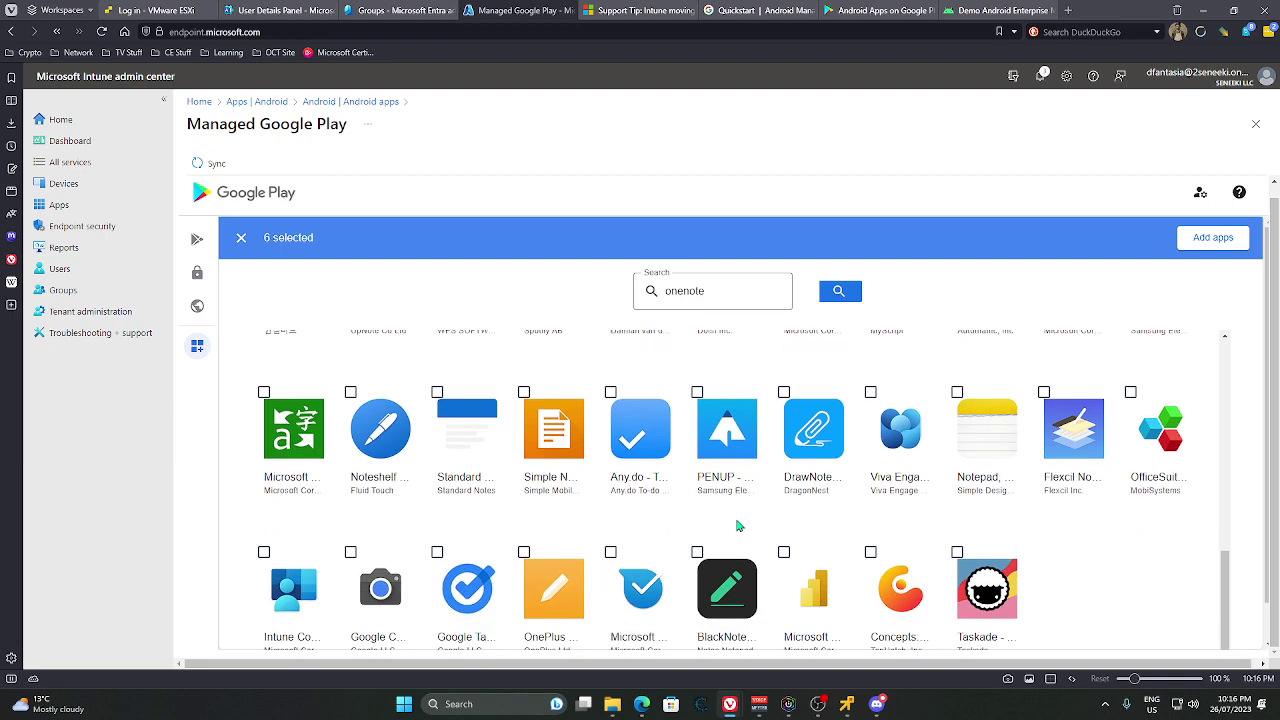
pyautogui.scroll(-1, 847, 535)
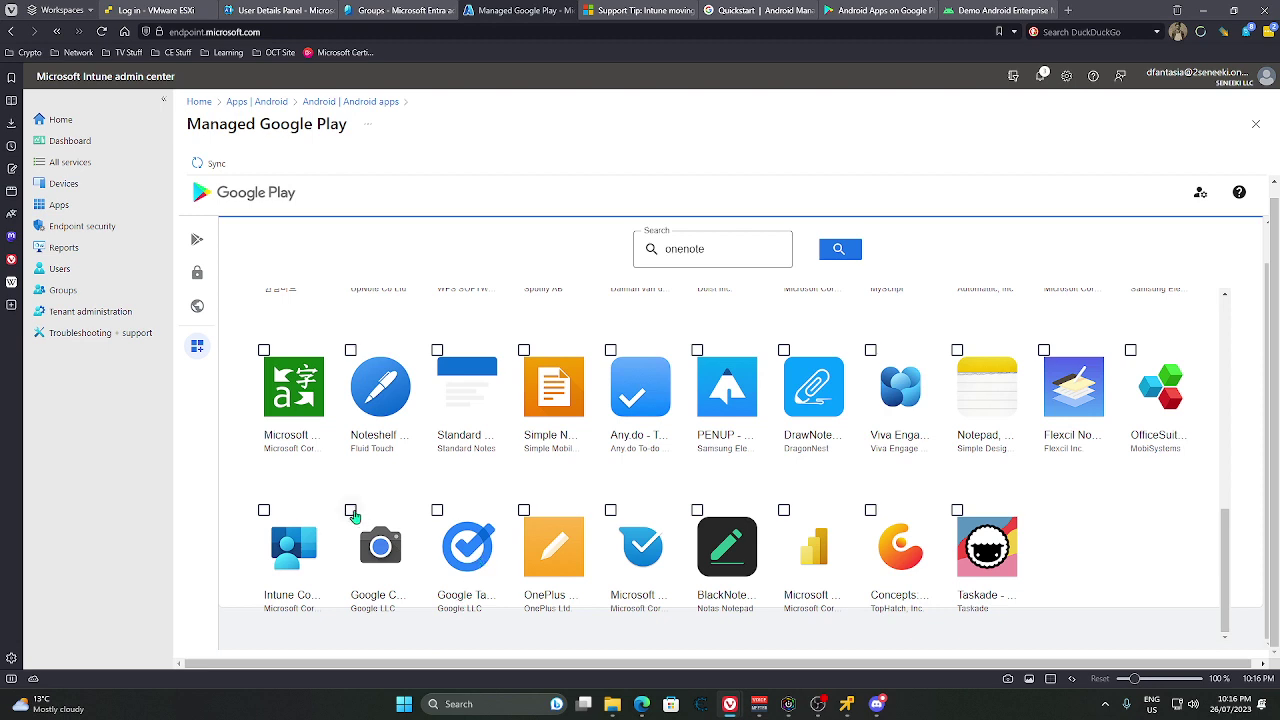
pyautogui.click(350, 511)
# - Also mark Google Keep and Microsoft Edge in the results and check the remaining apps for the My Work App collection
pyautogui.scroll(10, 563, 483)
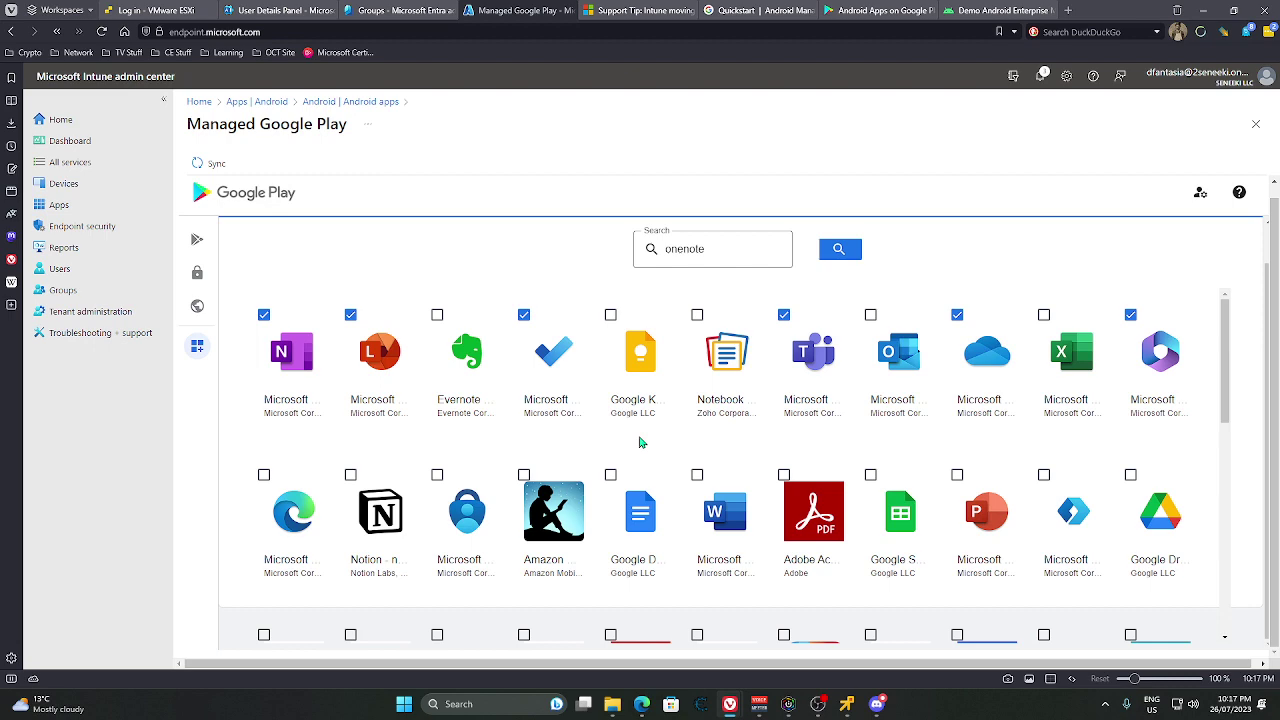
pyautogui.click(610, 315)
pyautogui.scroll(-2, 628, 390)
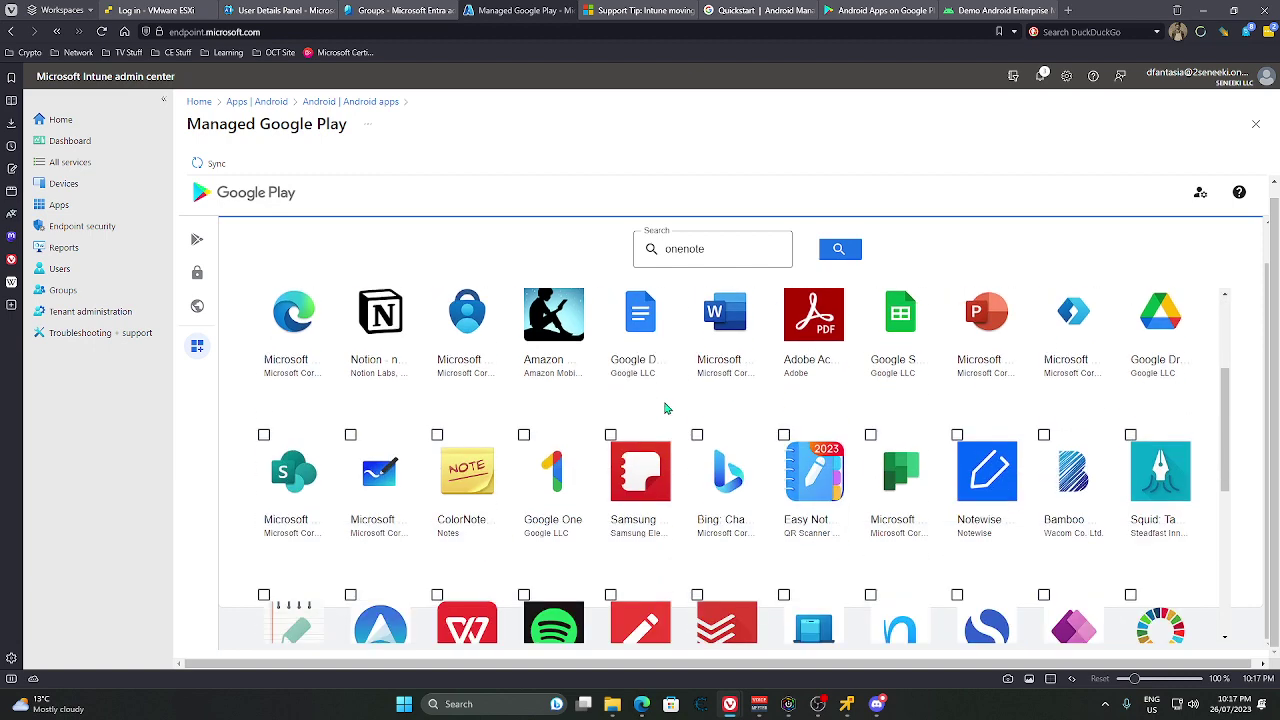
pyautogui.scroll(2, 660, 395)
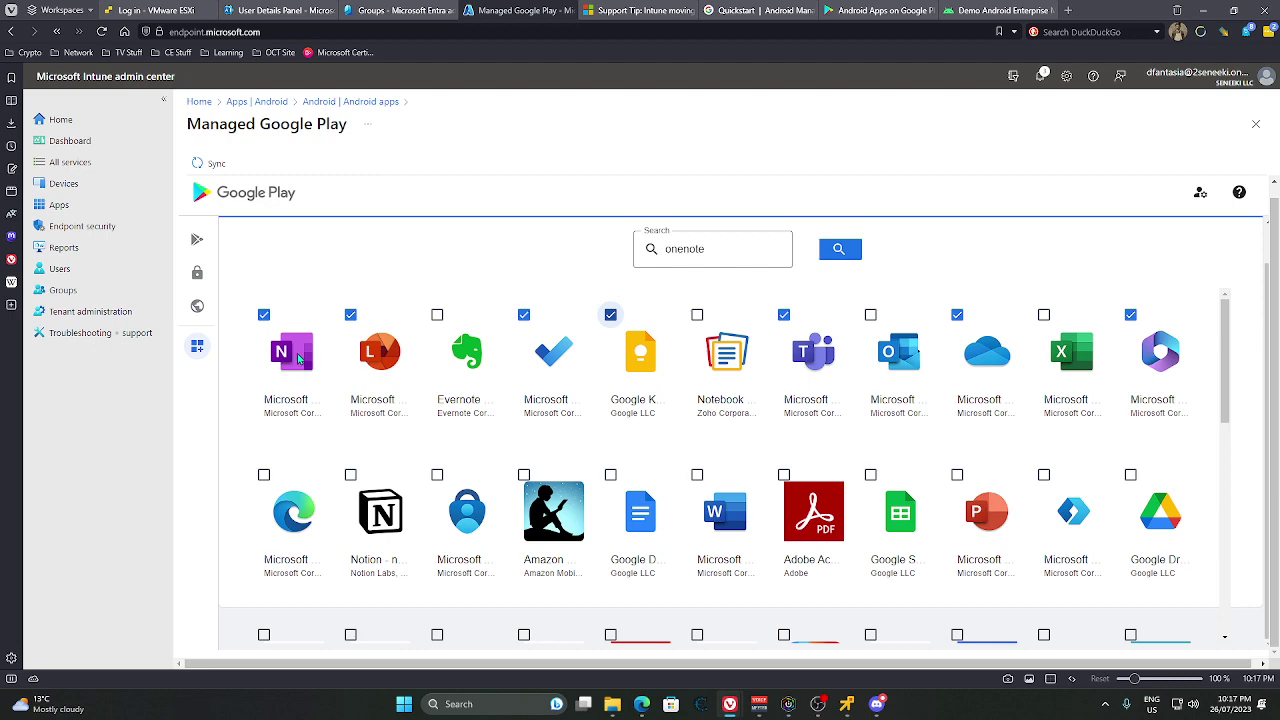
pyautogui.scroll(-1, 515, 428)
pyautogui.scroll(-1, 519, 428)
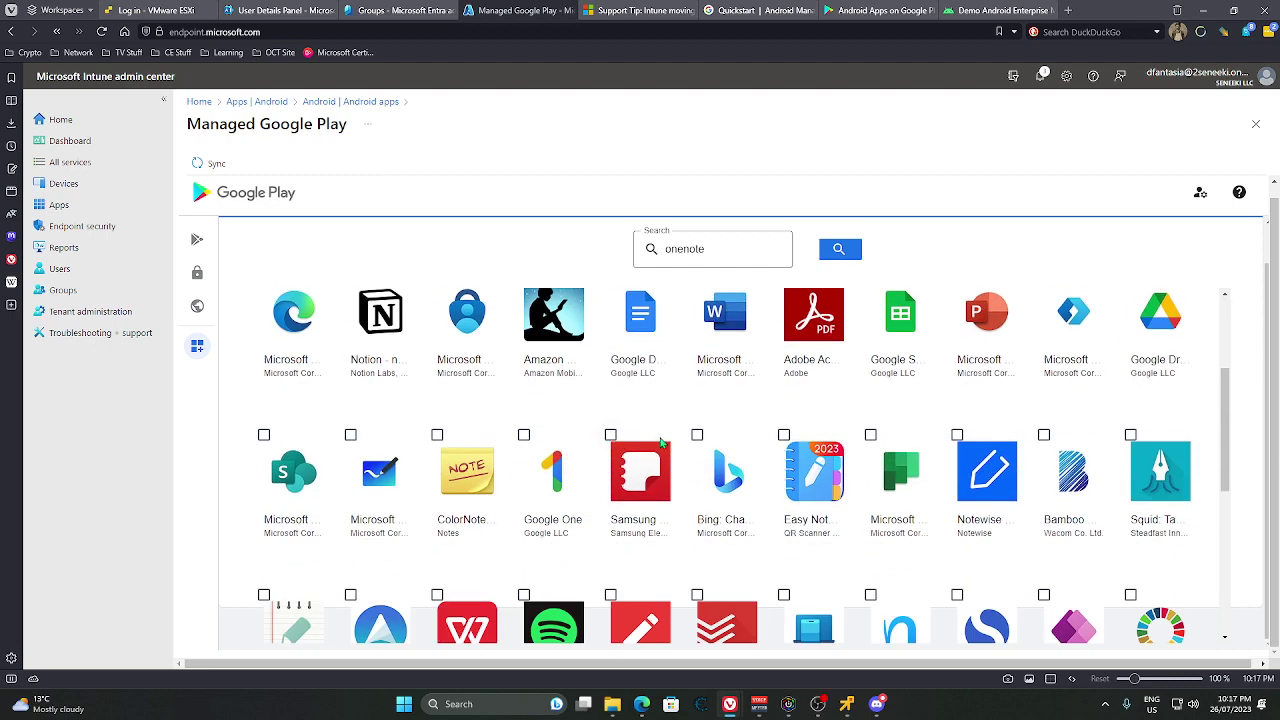
pyautogui.scroll(1, 650, 440)
pyautogui.click(277, 352)
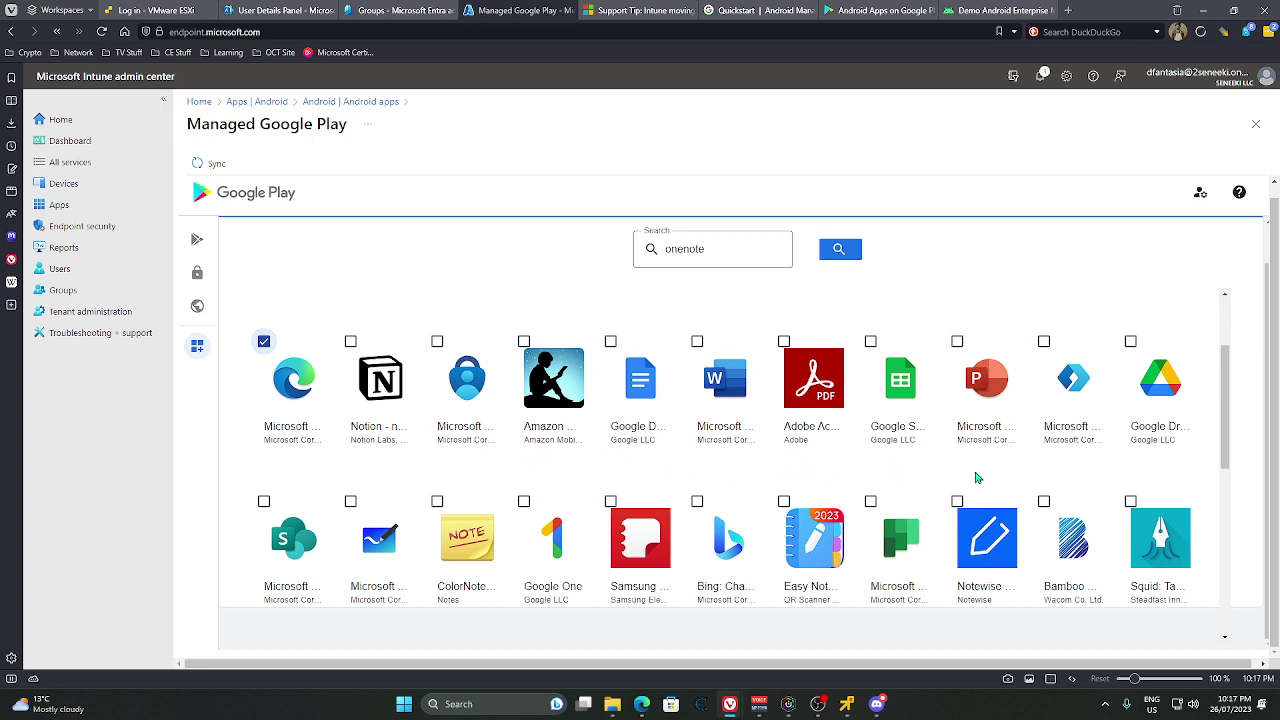
pyautogui.scroll(-1, 963, 478)
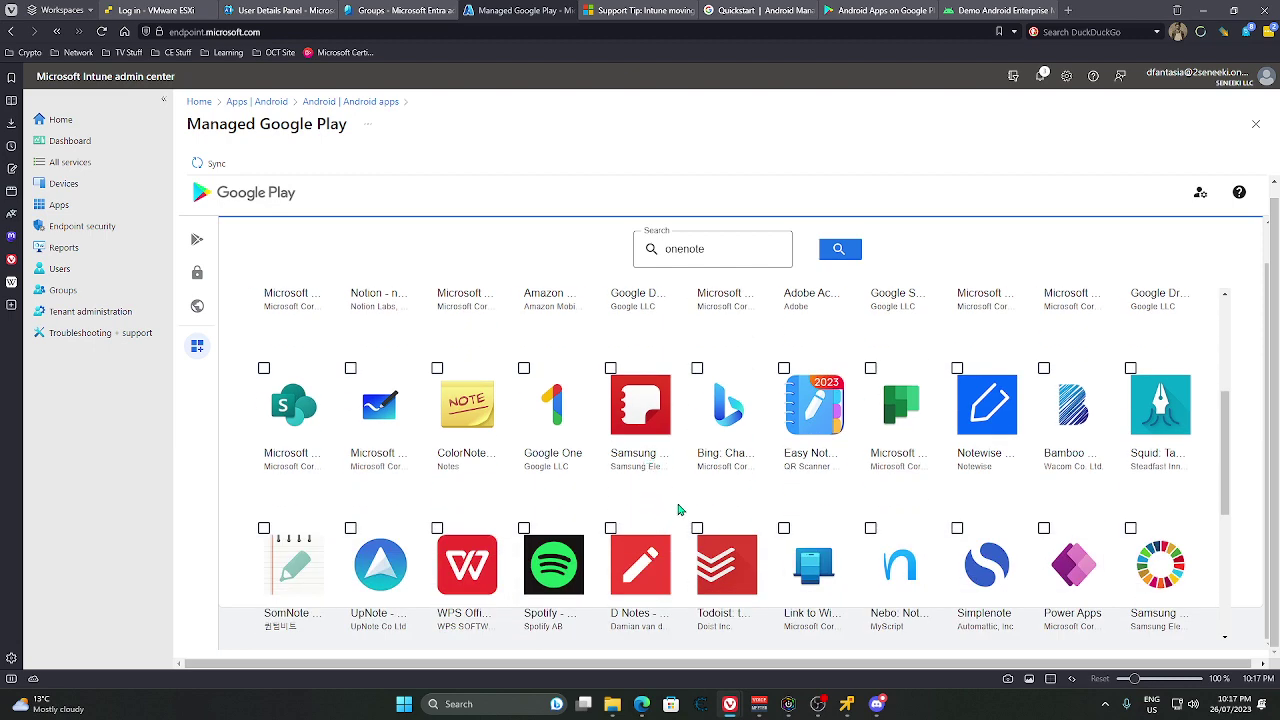
pyautogui.scroll(-3, 790, 505)
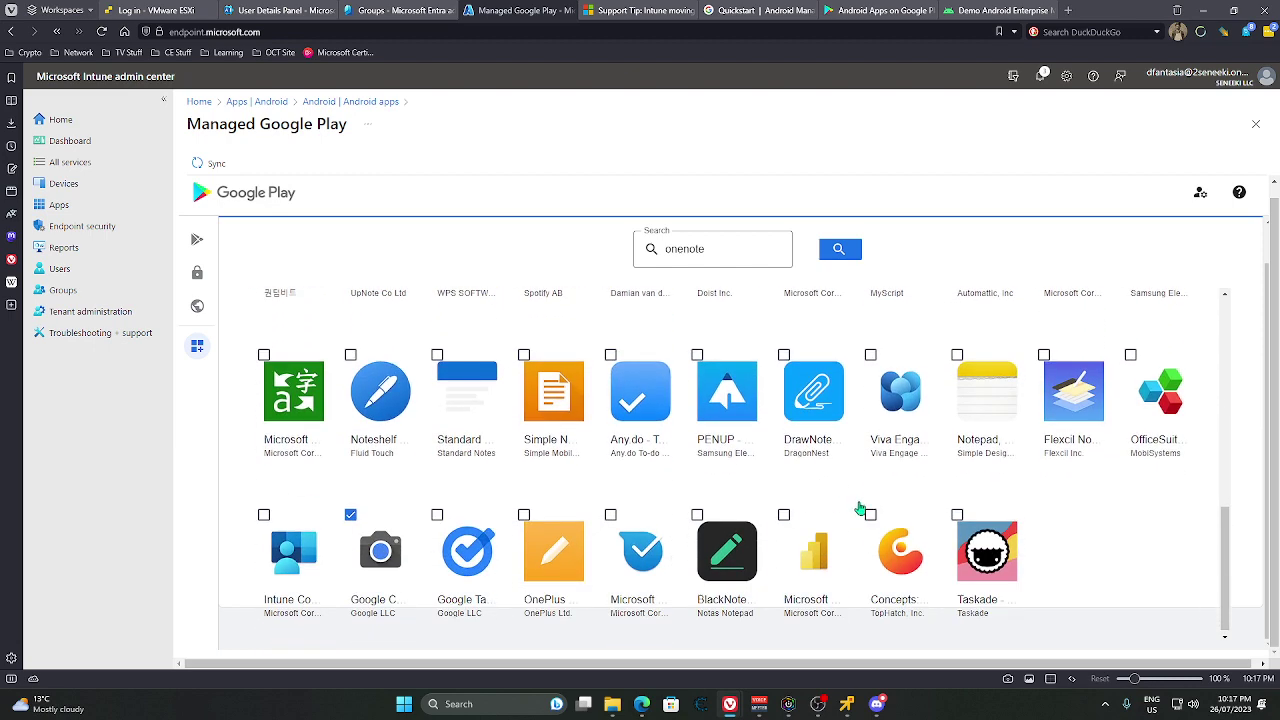
pyautogui.scroll(5, 907, 516)
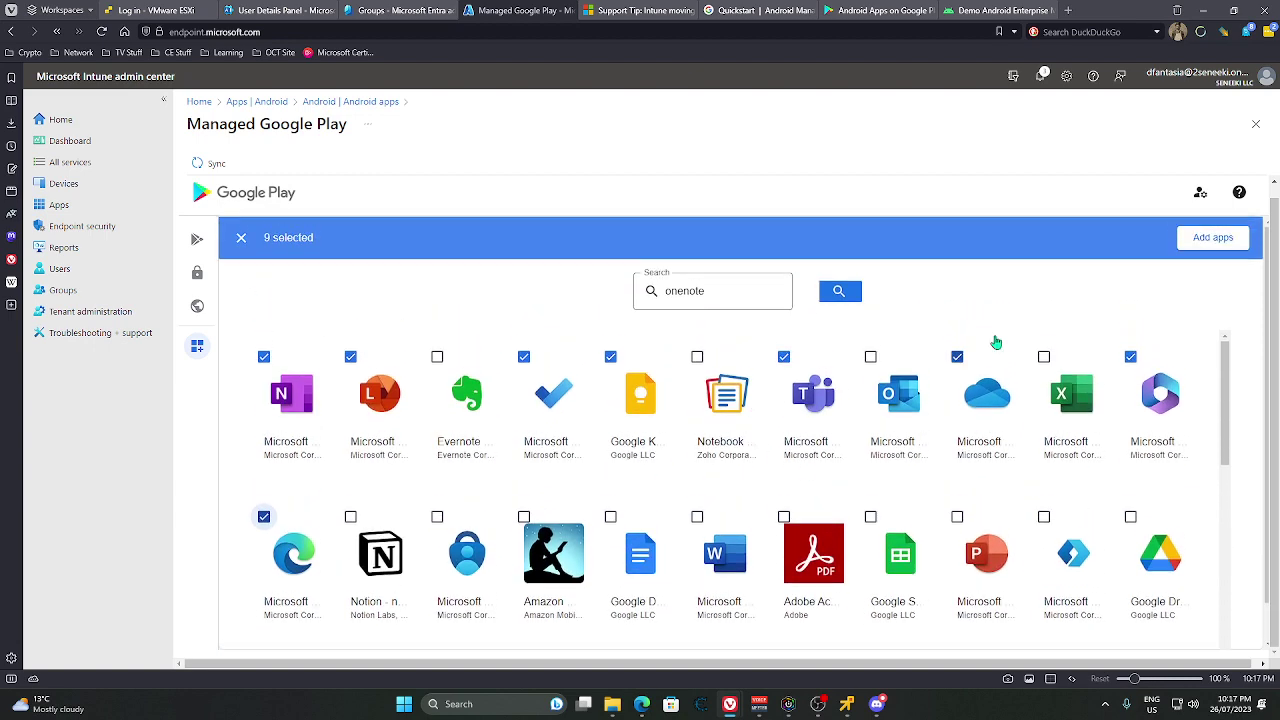
# - Add the nine marked apps to the My Work App collection and review the collection's contents
pyautogui.click(1211, 240)
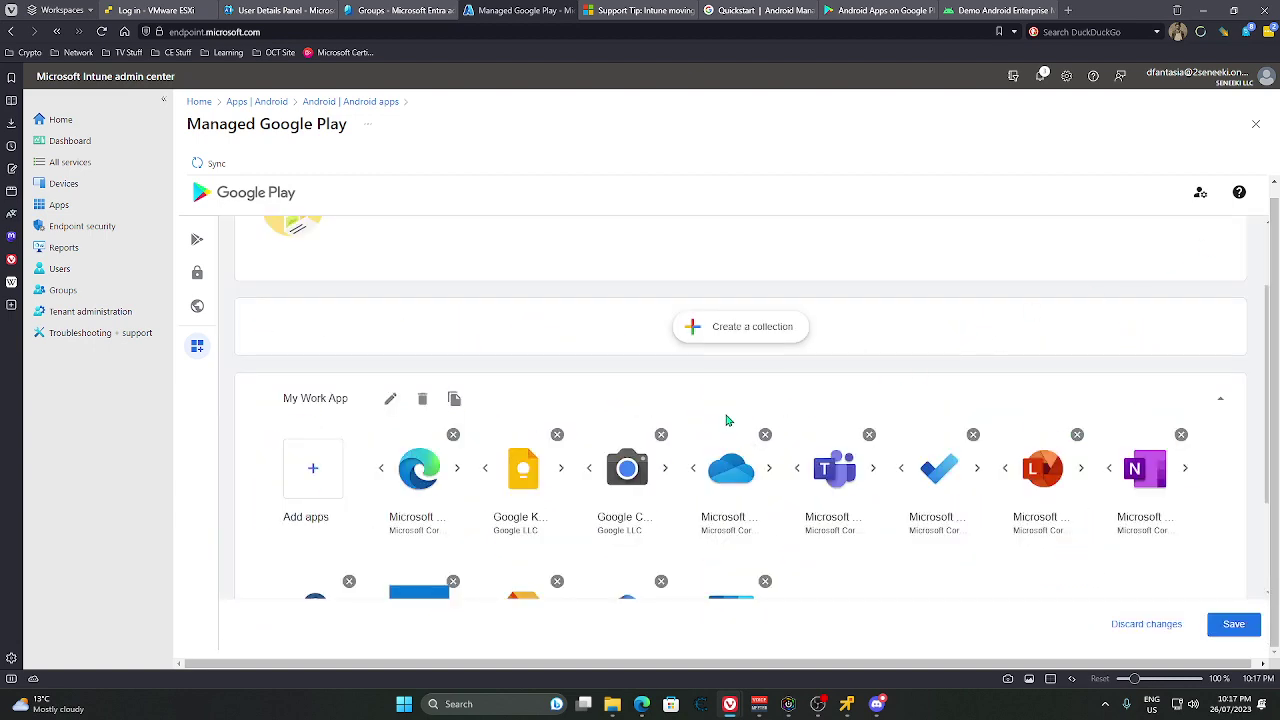
pyautogui.scroll(-2, 740, 421)
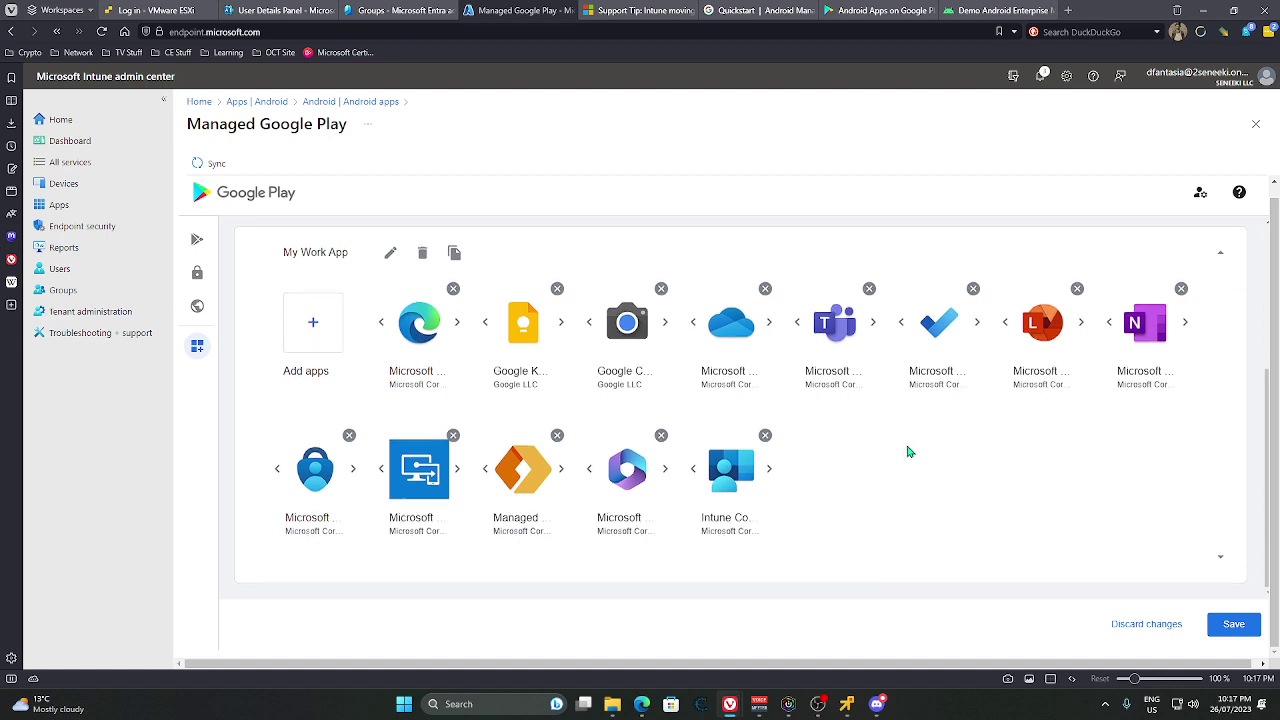
pyautogui.scroll(3, 909, 449)
# - Sync Managed Google Play with Intune and refresh the Android apps list until the new apps load
pyautogui.click(199, 164)
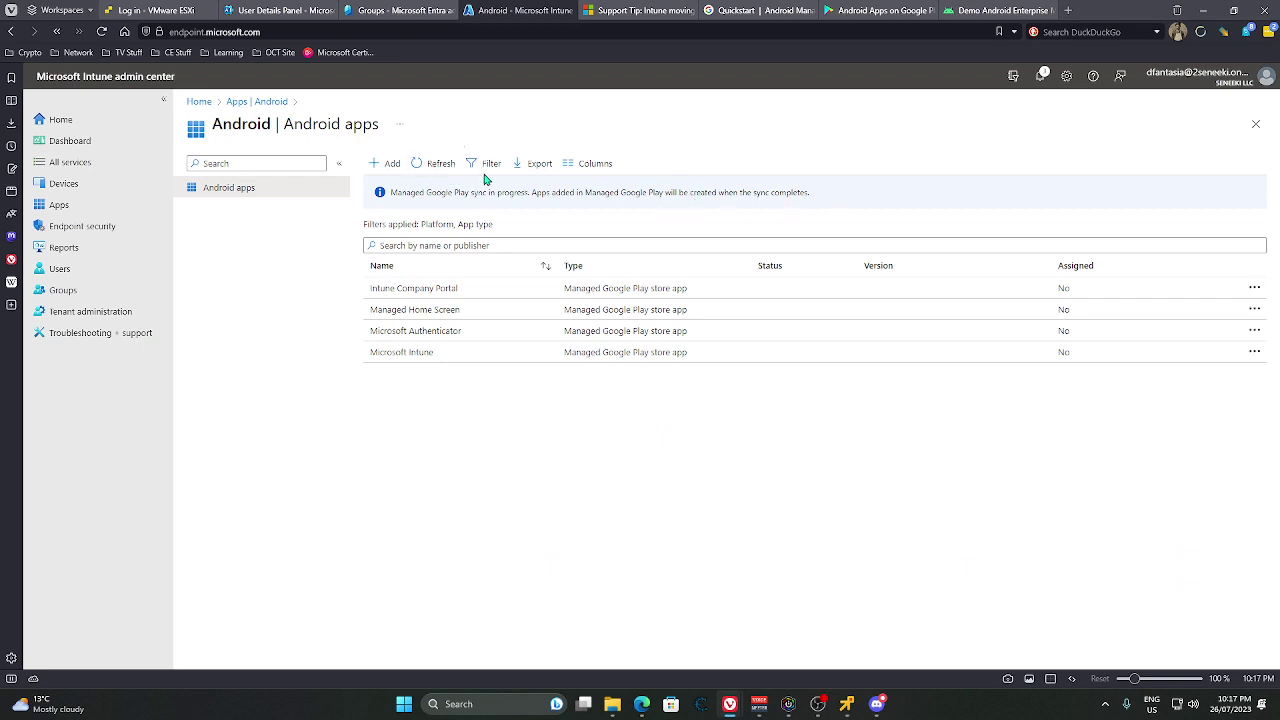
pyautogui.click(443, 168)
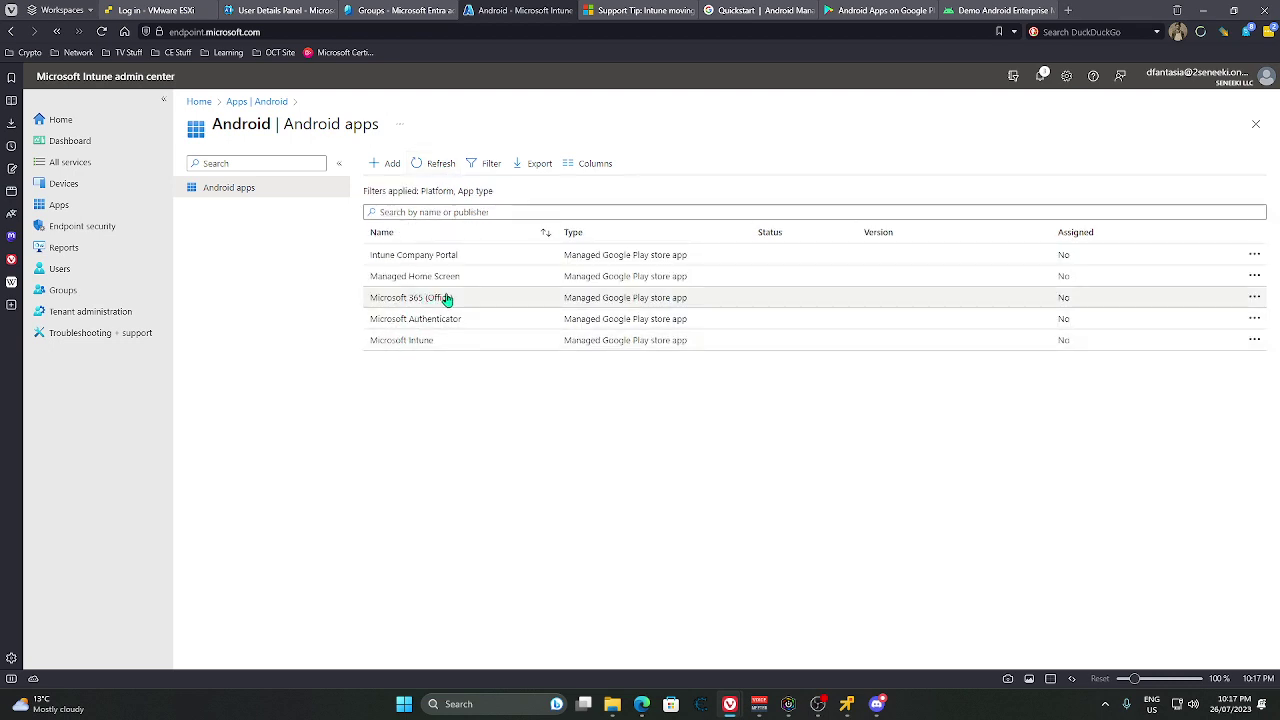
pyautogui.click(421, 165)
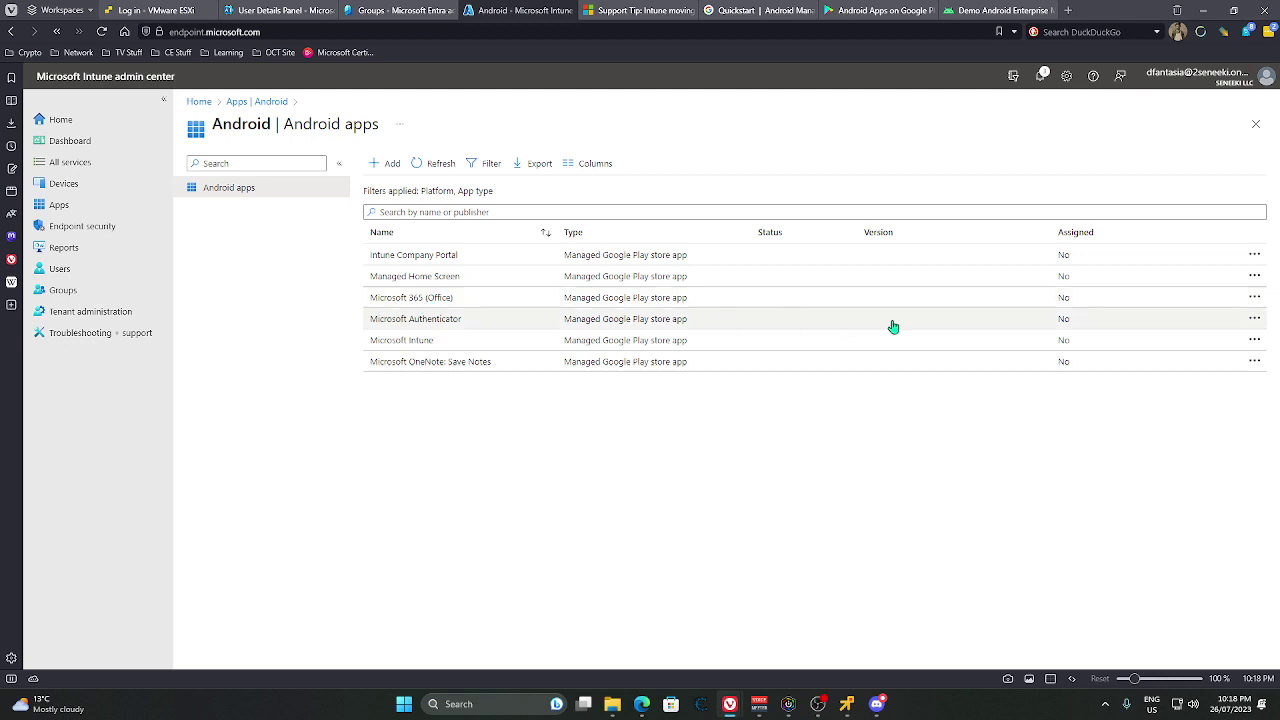
# - Open the properties of the Microsoft 365 (Office) app from the Android apps list
pyautogui.click(1252, 297)
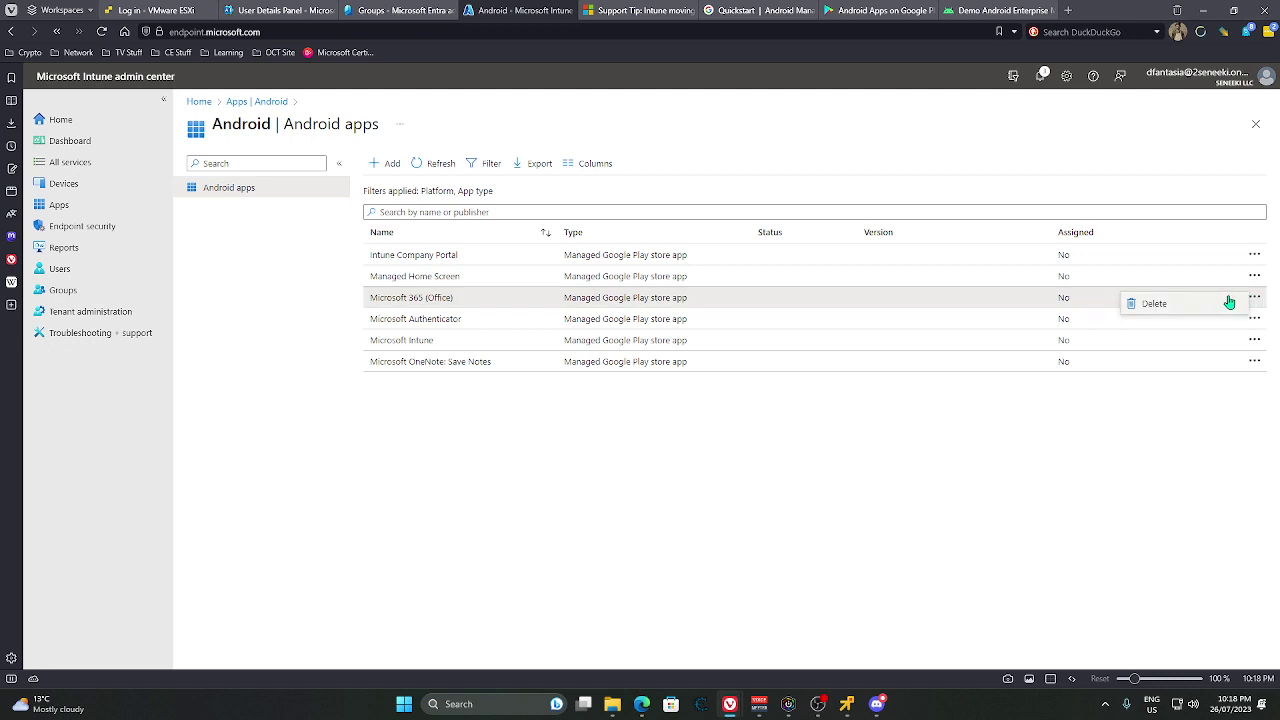
pyautogui.click(1028, 302)
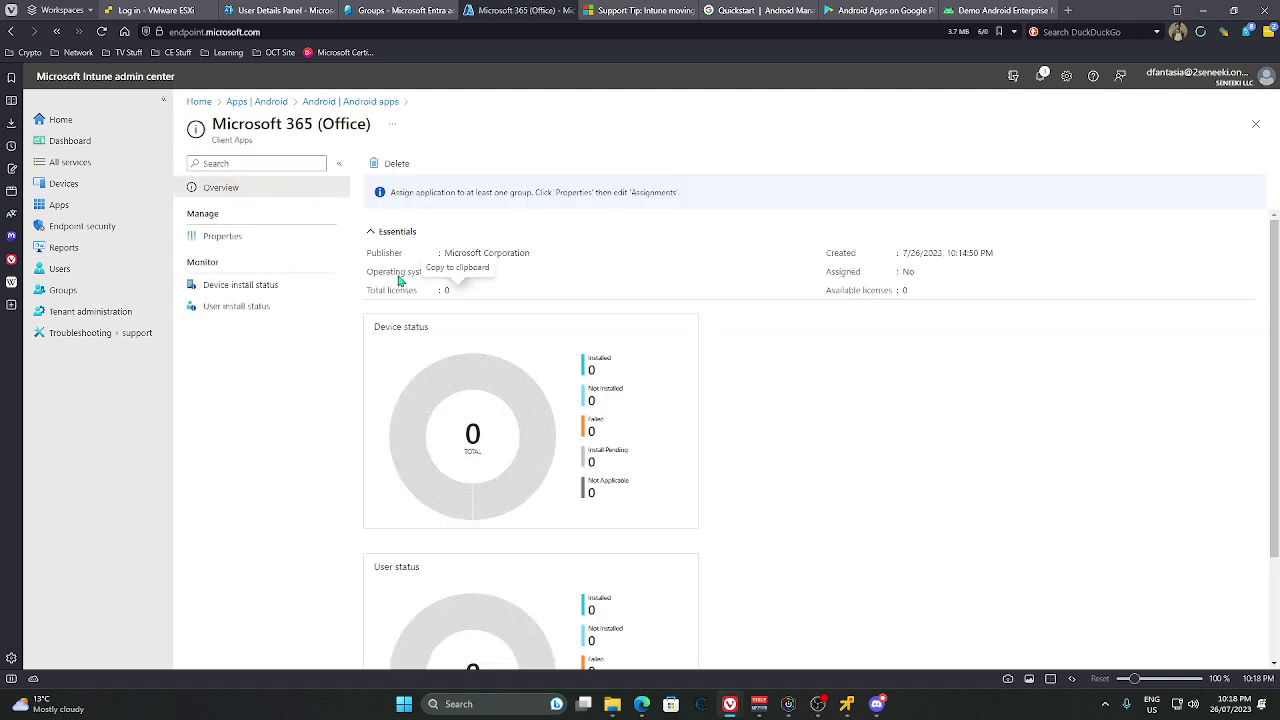
pyautogui.click(218, 238)
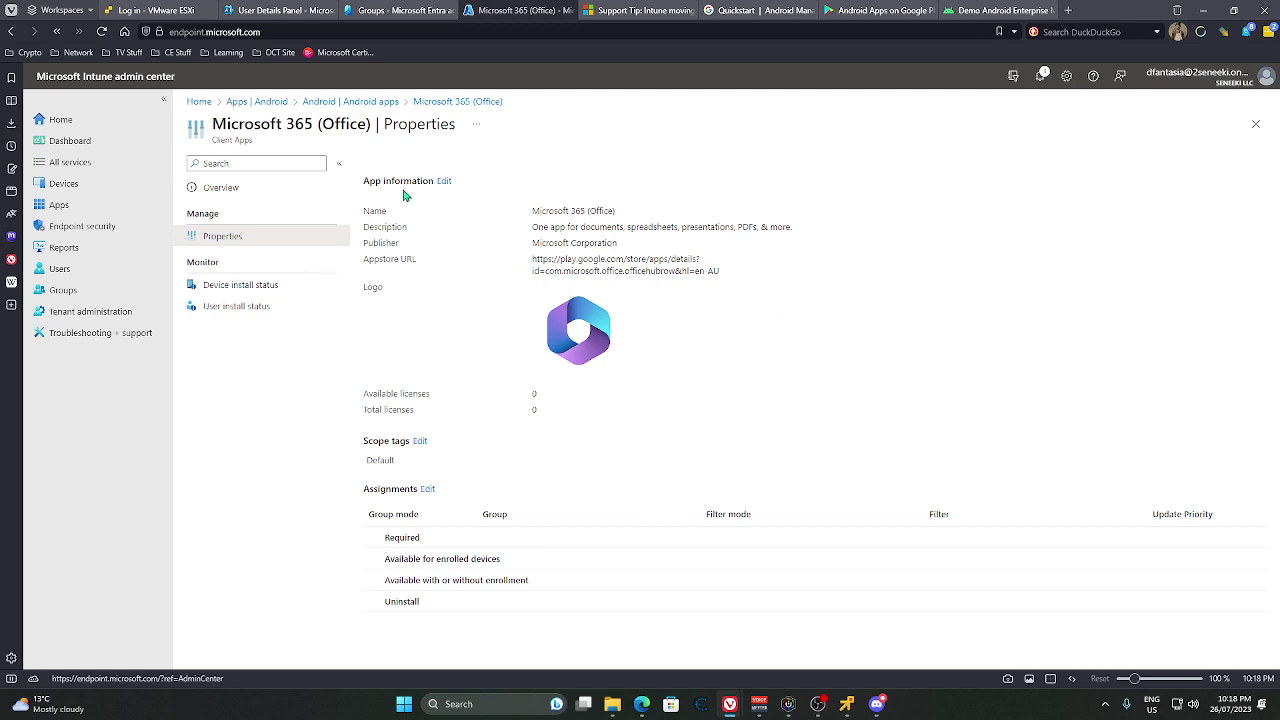
# - Replace the app's Default scope tag with Android Work Profile Apps and save the change
pyautogui.click(419, 441)
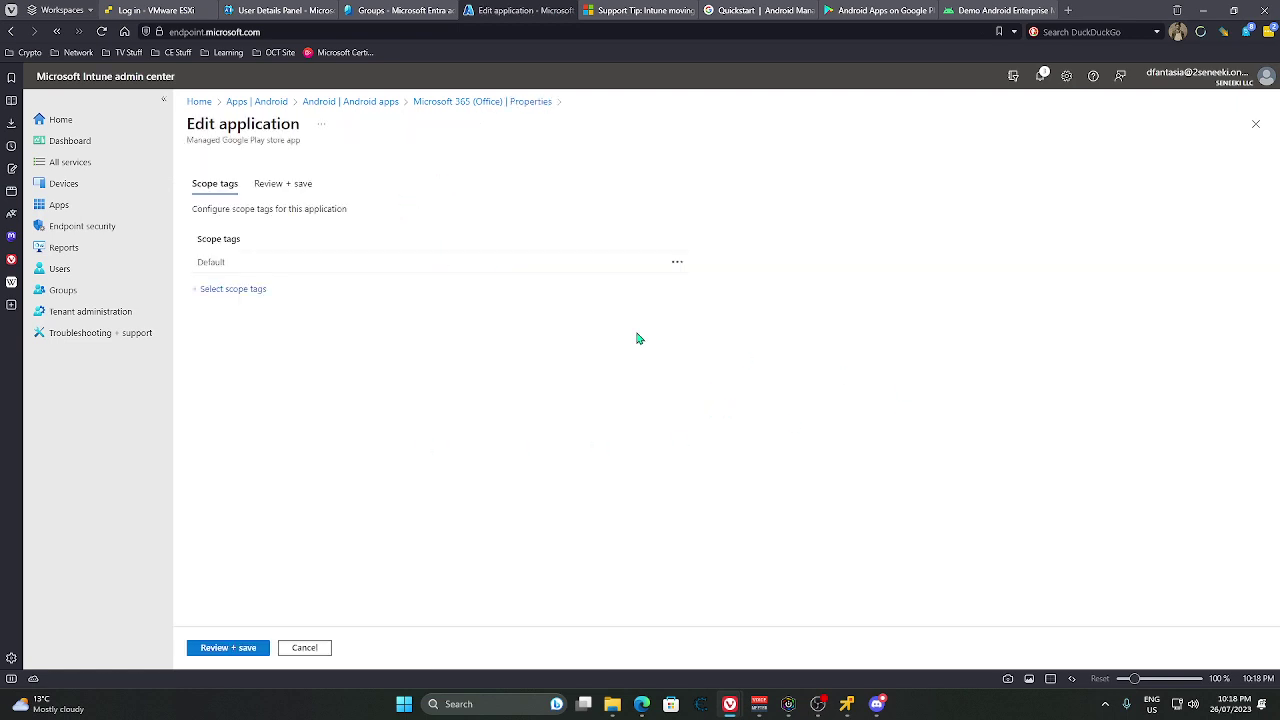
pyautogui.click(274, 293)
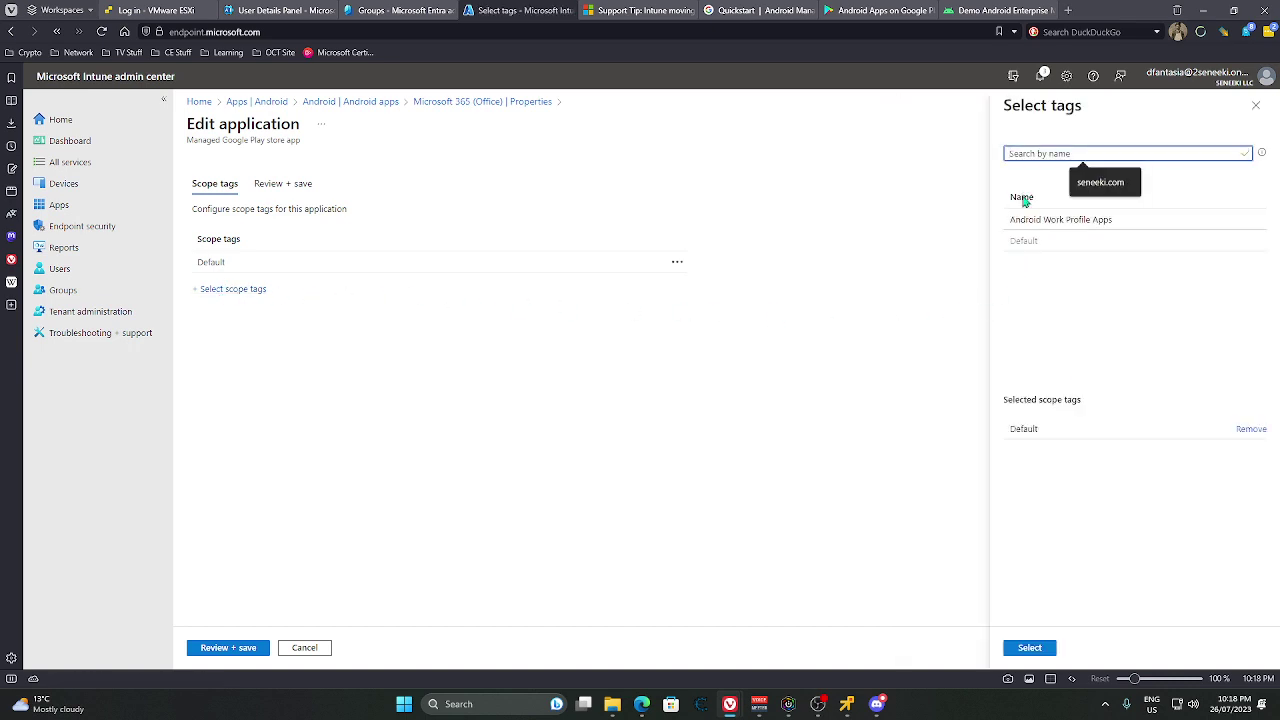
pyautogui.click(1050, 219)
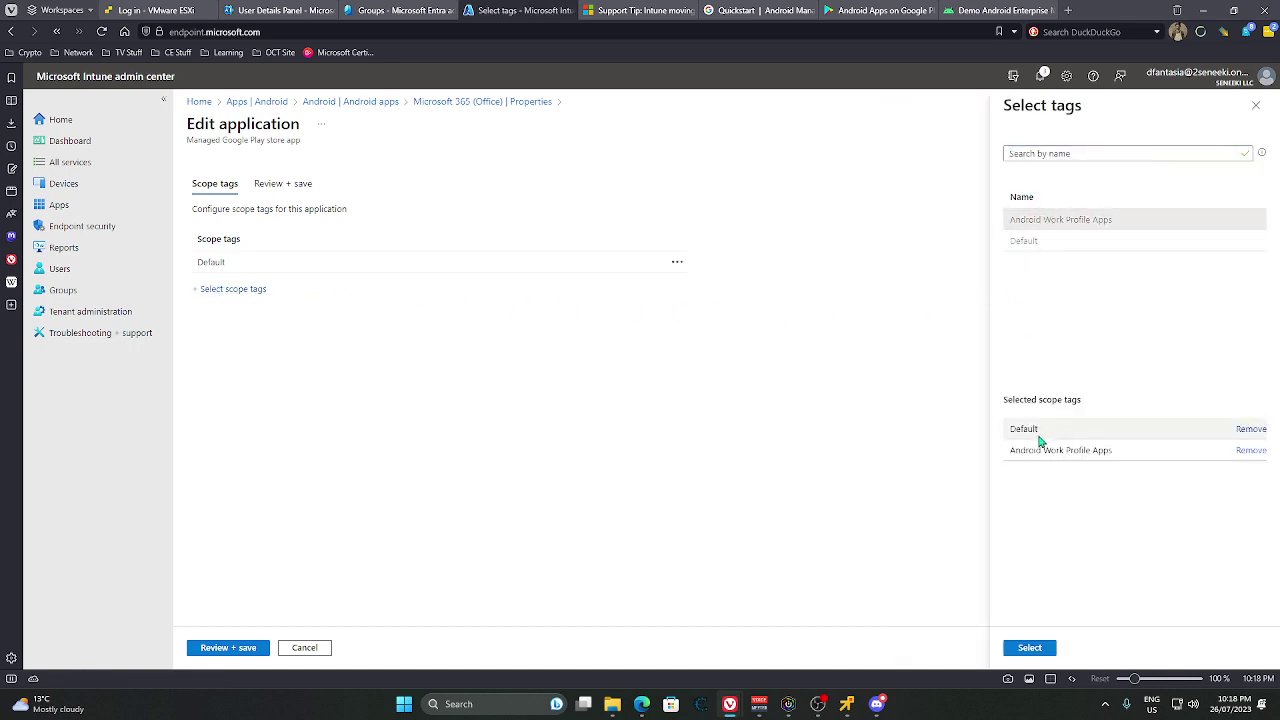
pyautogui.click(1245, 429)
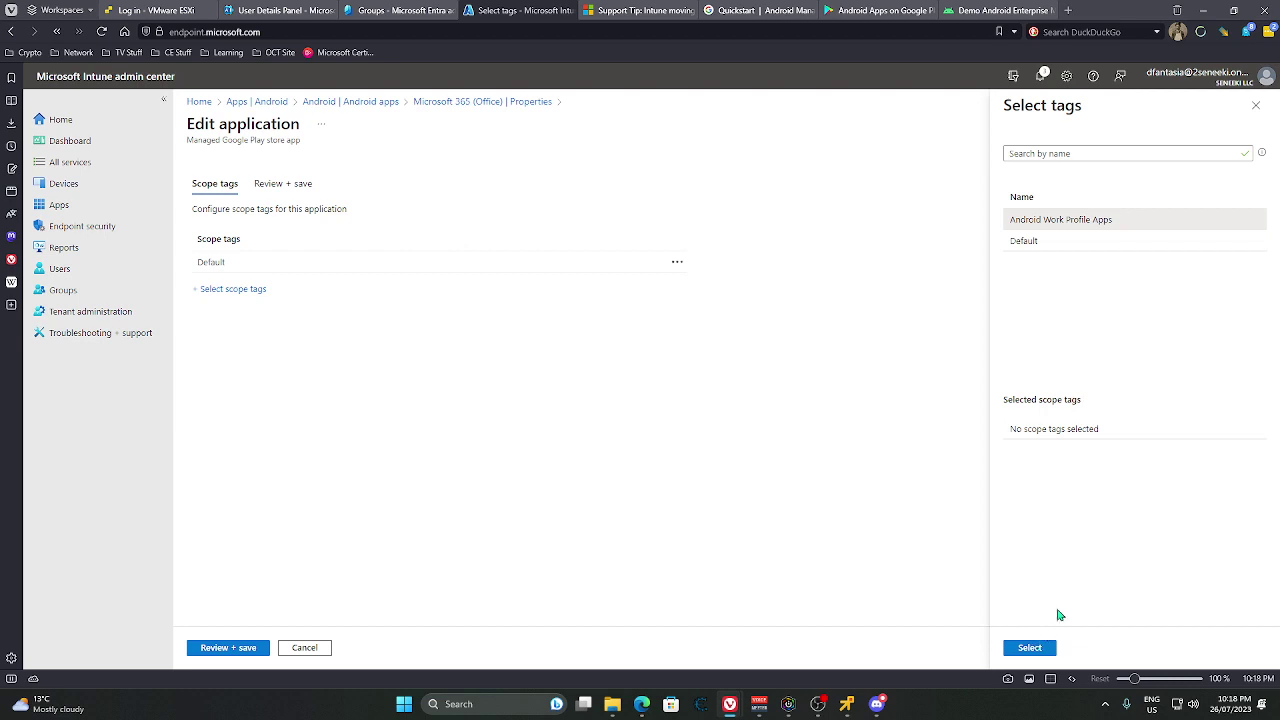
pyautogui.click(1052, 225)
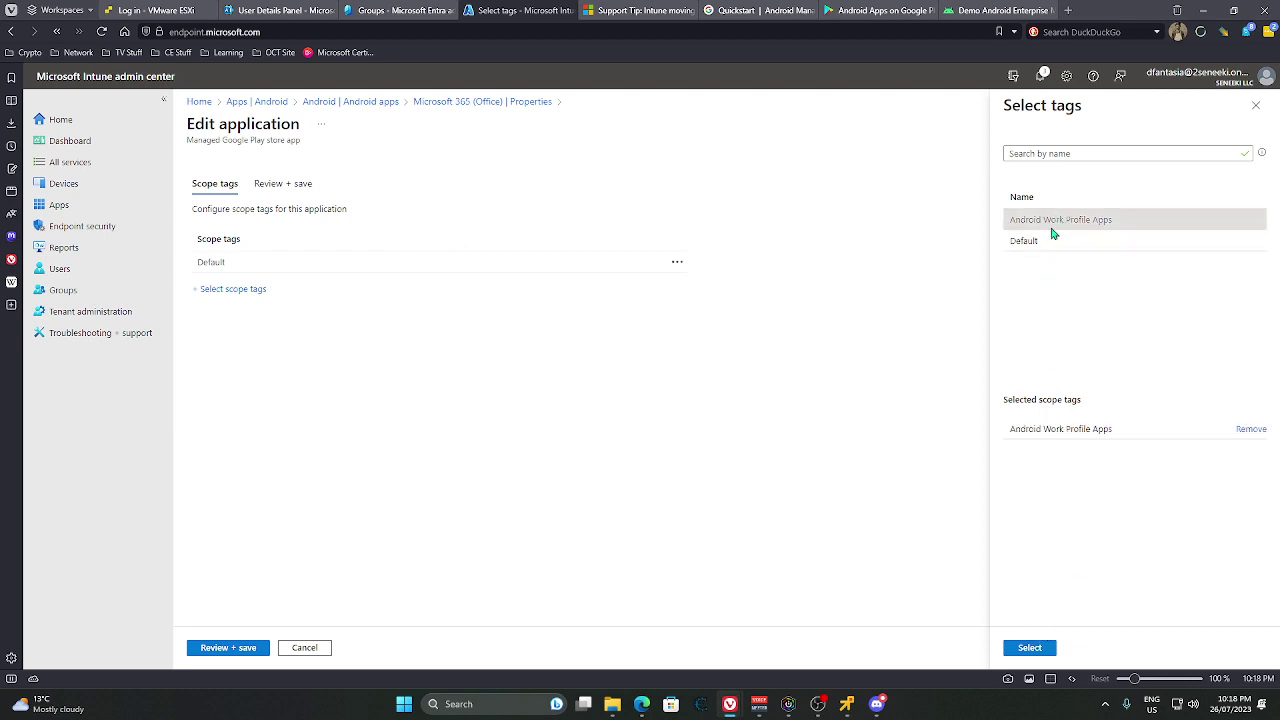
pyautogui.click(1012, 649)
pyautogui.click(216, 649)
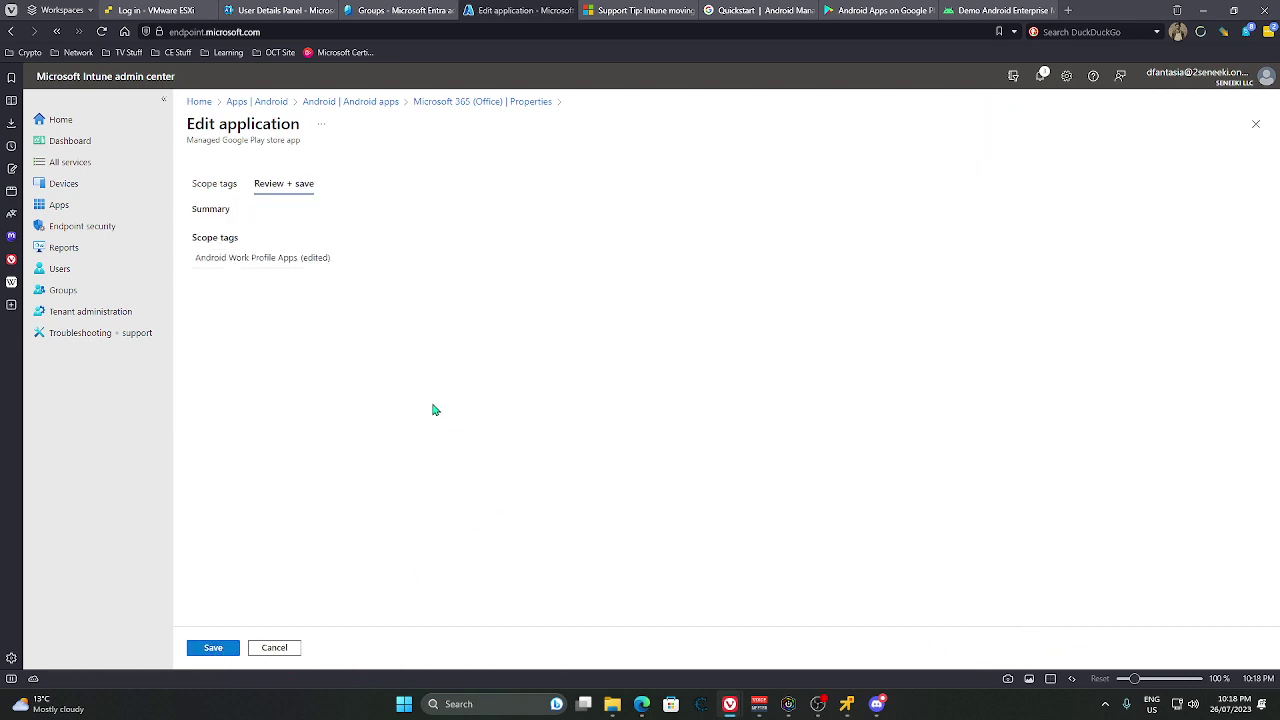
pyautogui.click(214, 648)
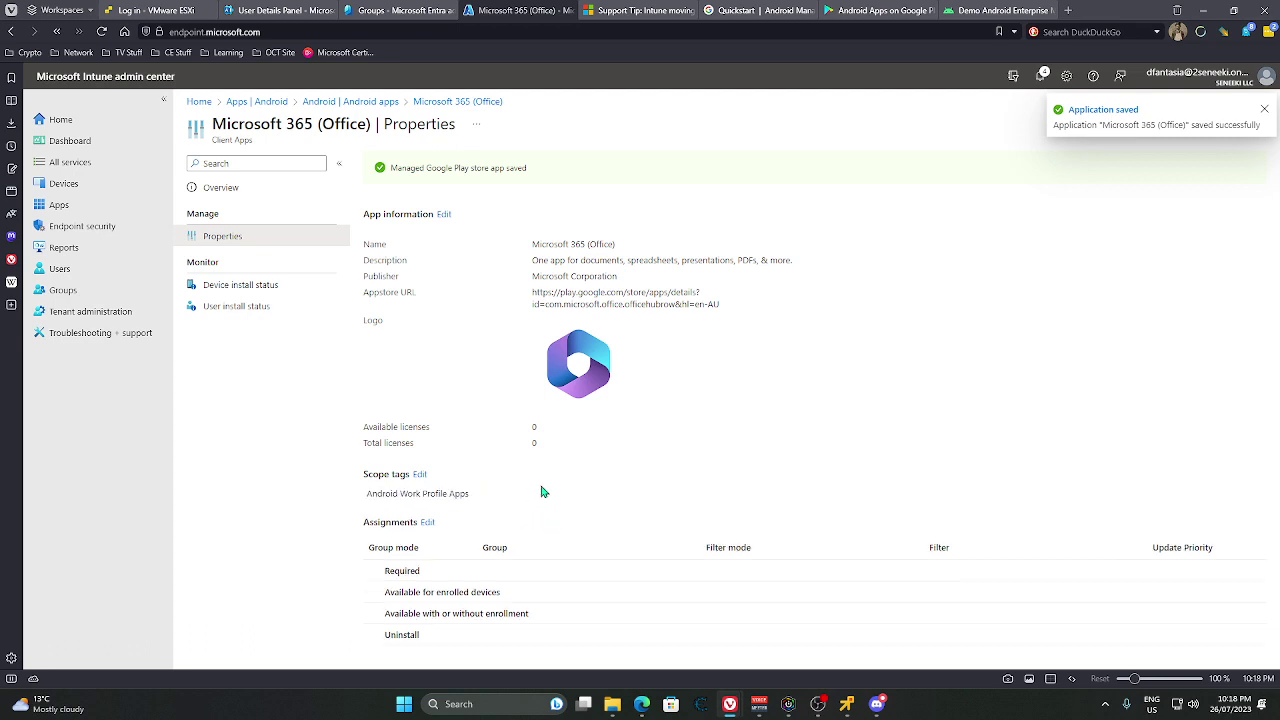
# - Open the assignments of Microsoft 365 (Office) for editing and review the Available with or without enrollment section
pyautogui.click(427, 522)
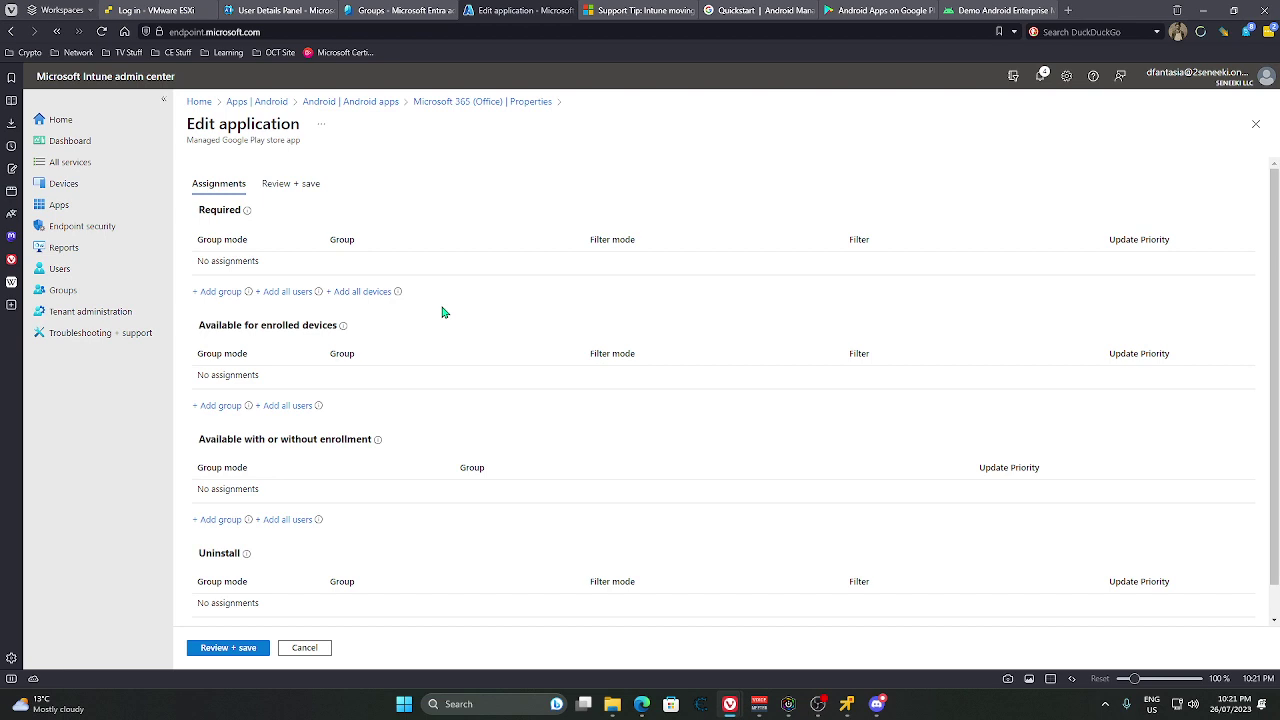
pyautogui.moveTo(374, 439); pyautogui.dragTo(204, 432)
pyautogui.click(204, 434)
# - Switch to the Microsoft Entra admin center and start a new security group named "Android App Remove"
pyautogui.click(420, 12)
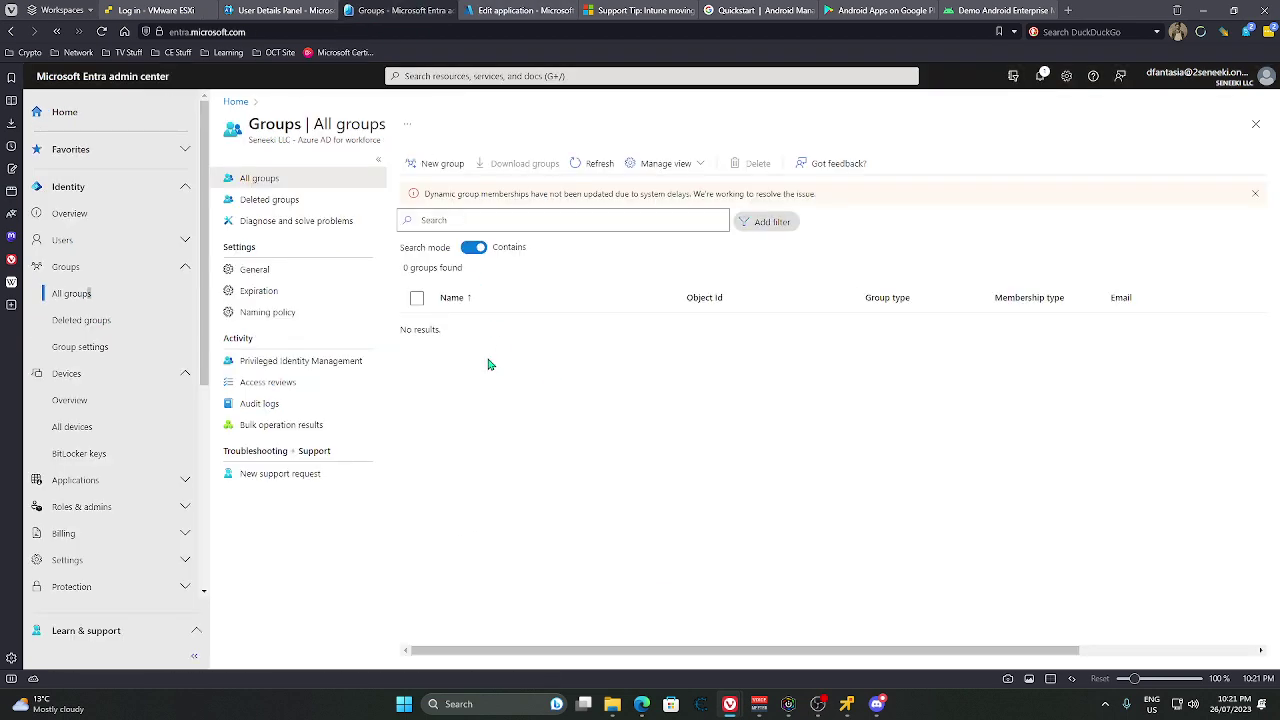
pyautogui.click(437, 163)
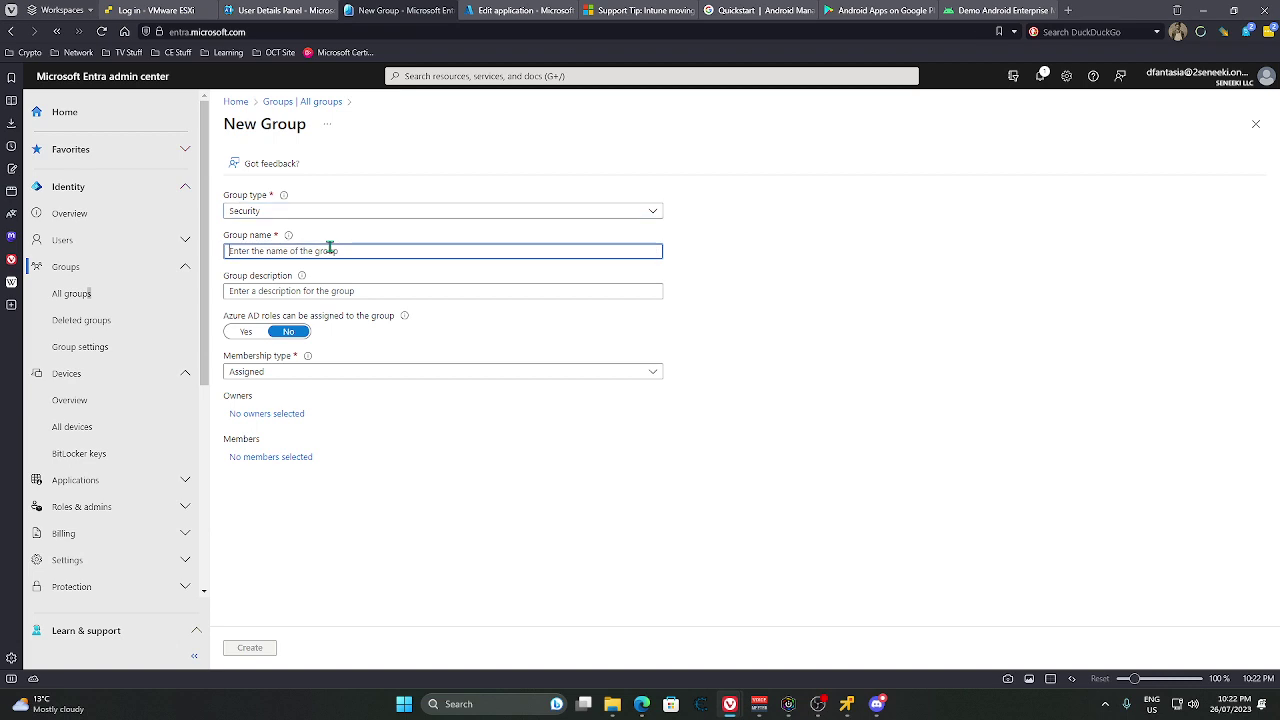
pyautogui.click(330, 249)
pyautogui.write('A')
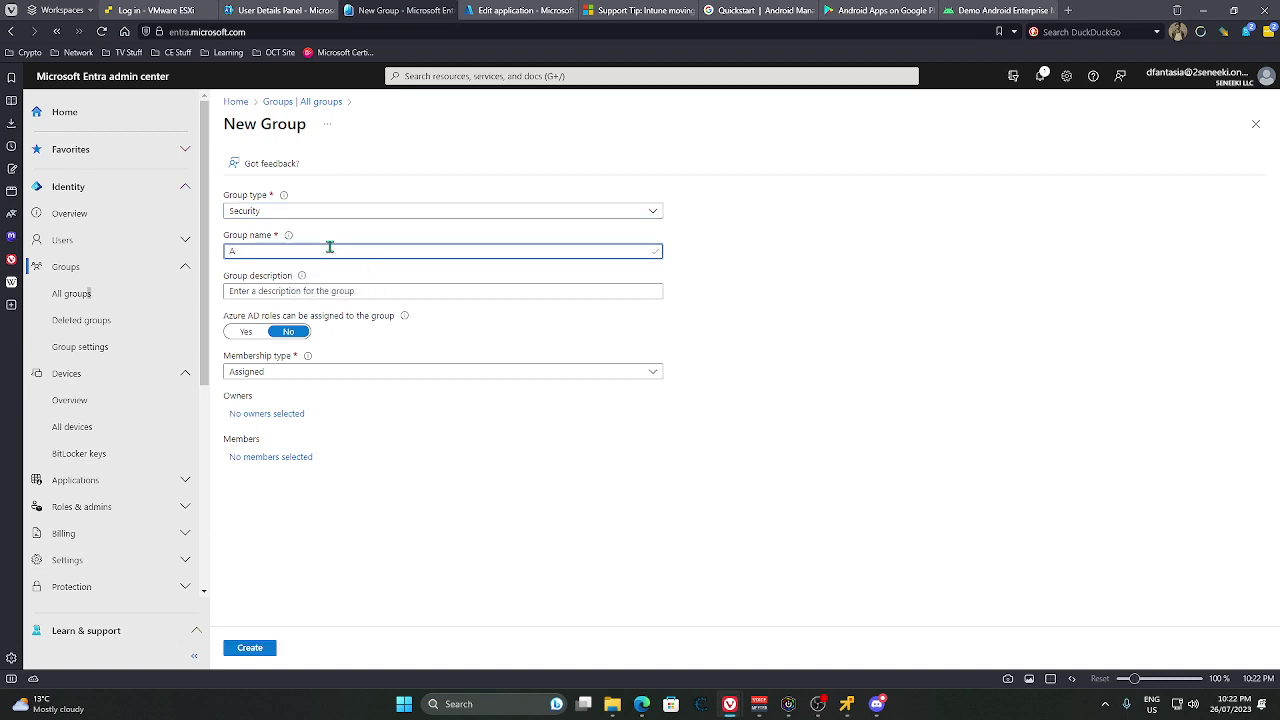
pyautogui.write('pp Remove')
pyautogui.write('Android')
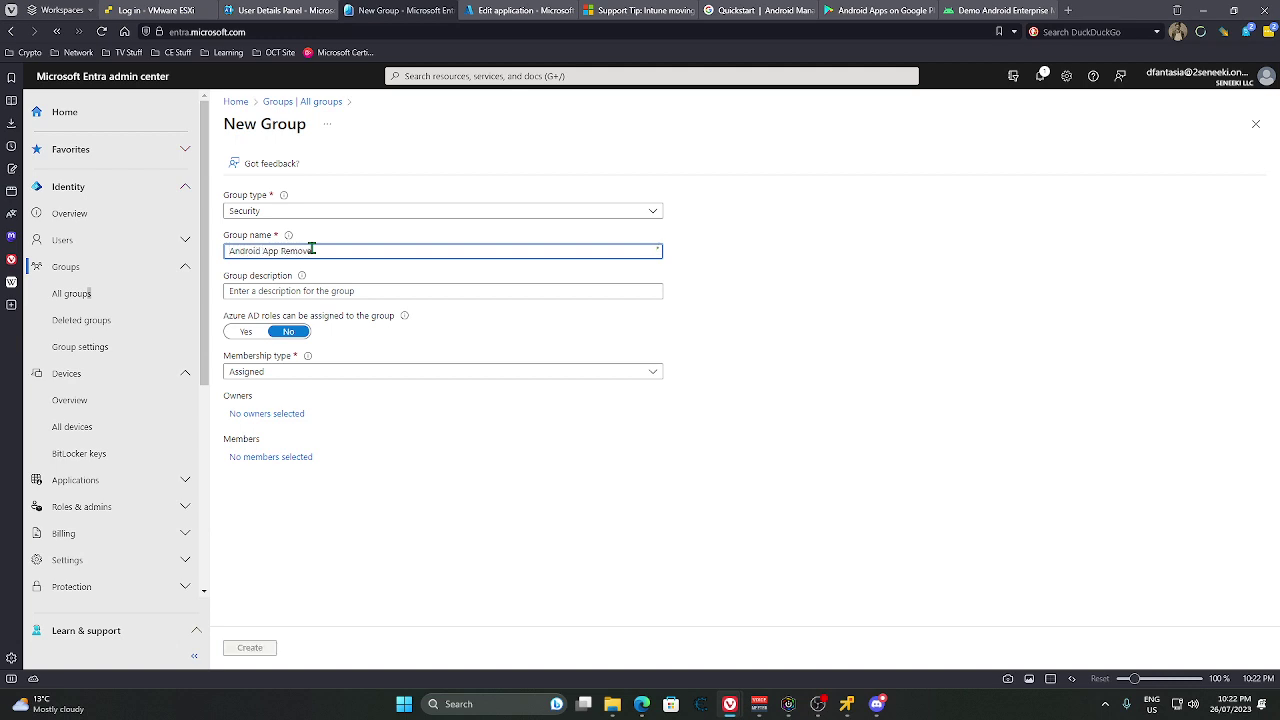
# - Give the new group the description "Removes an unwanted app from an Android device"
pyautogui.click(333, 291)
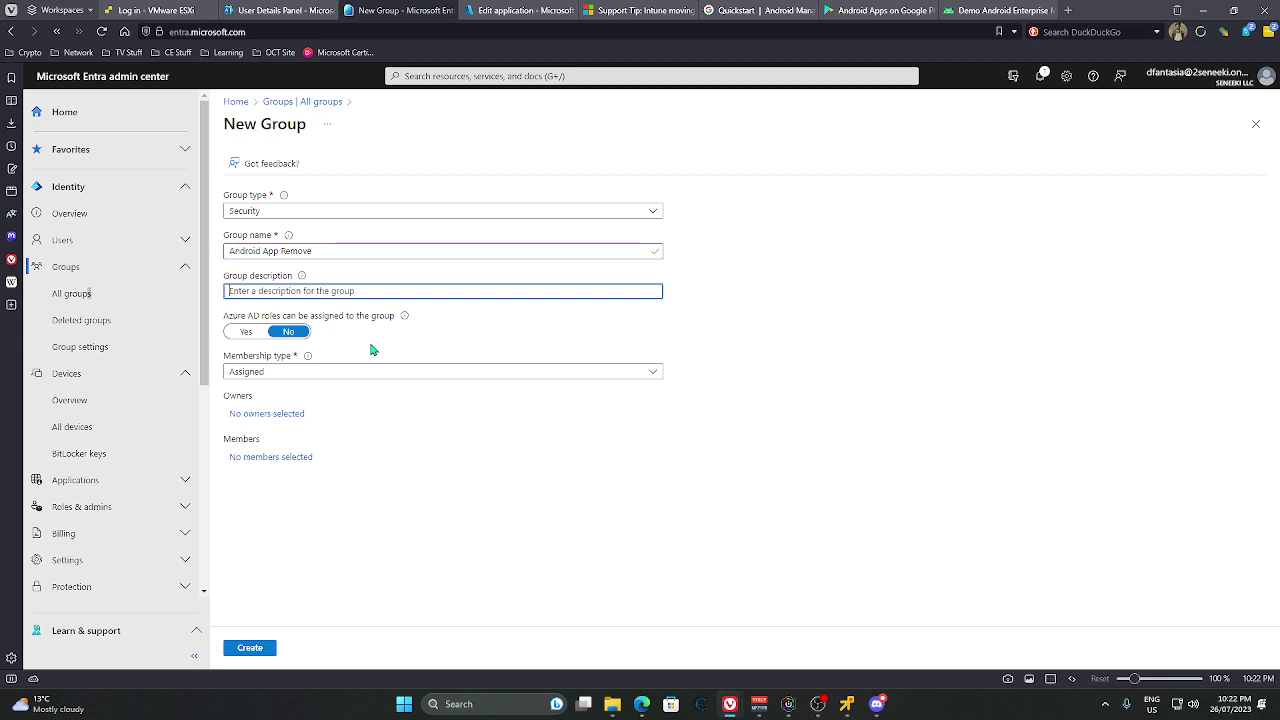
pyautogui.write('Removes an unwa')
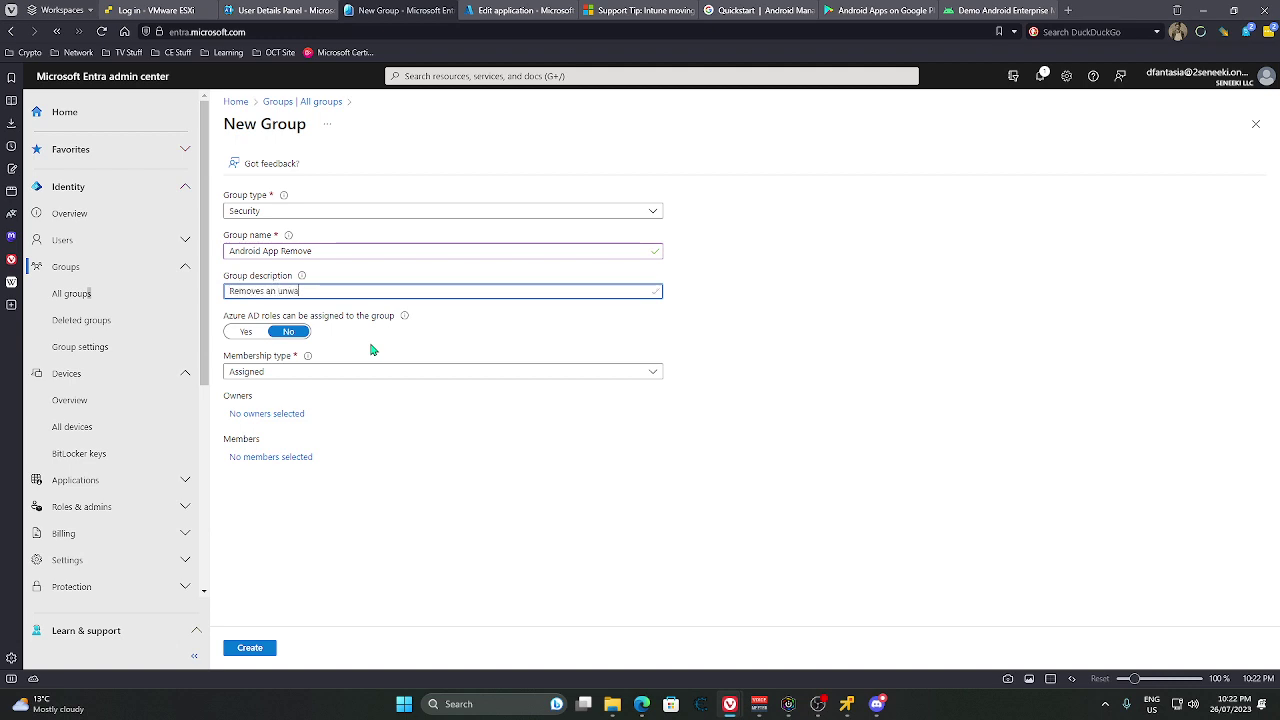
pyautogui.write('nted app from')
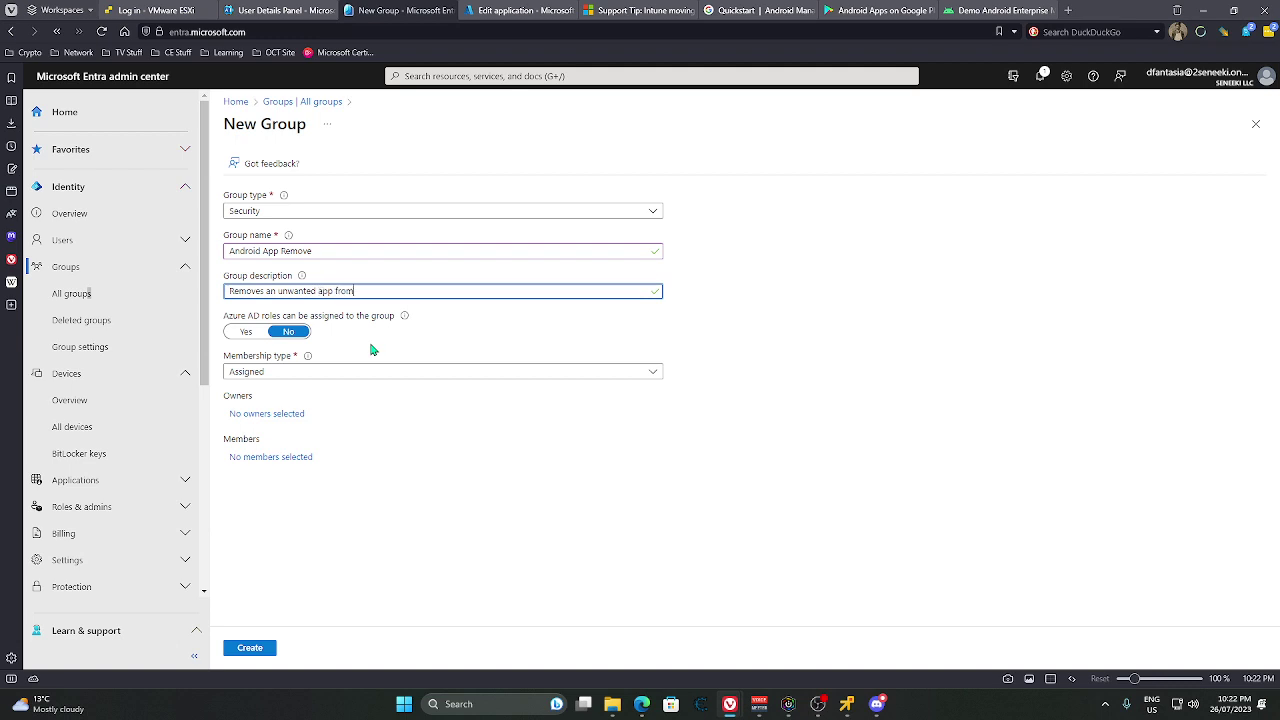
pyautogui.write(' an Android device')
# - Set the first listed user as the group's owner and create the group
pyautogui.click(271, 413)
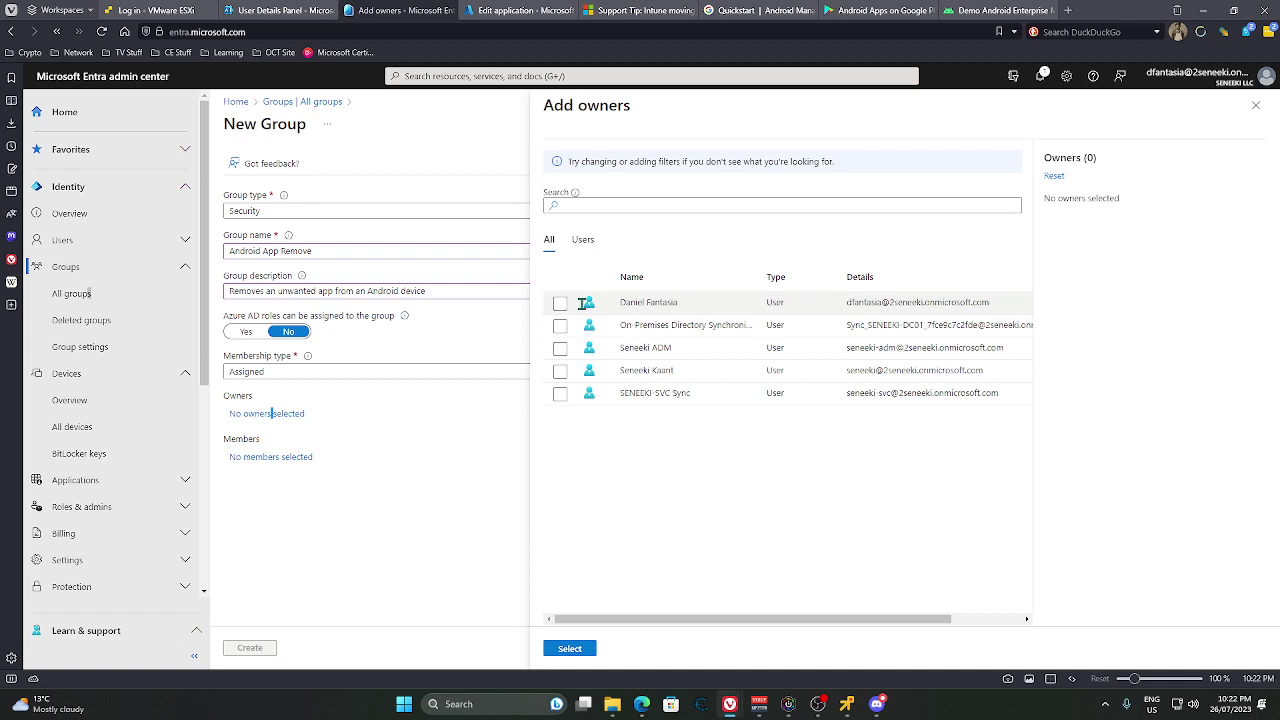
pyautogui.click(560, 303)
pyautogui.click(582, 648)
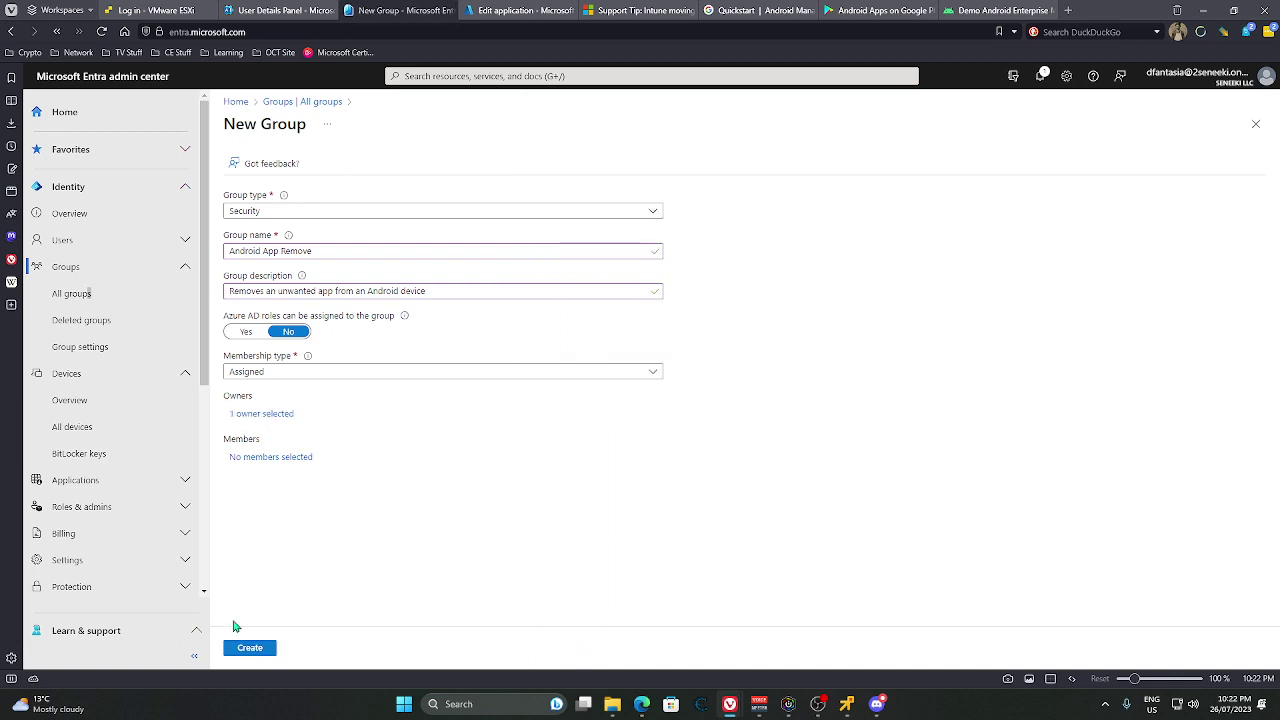
pyautogui.click(252, 648)
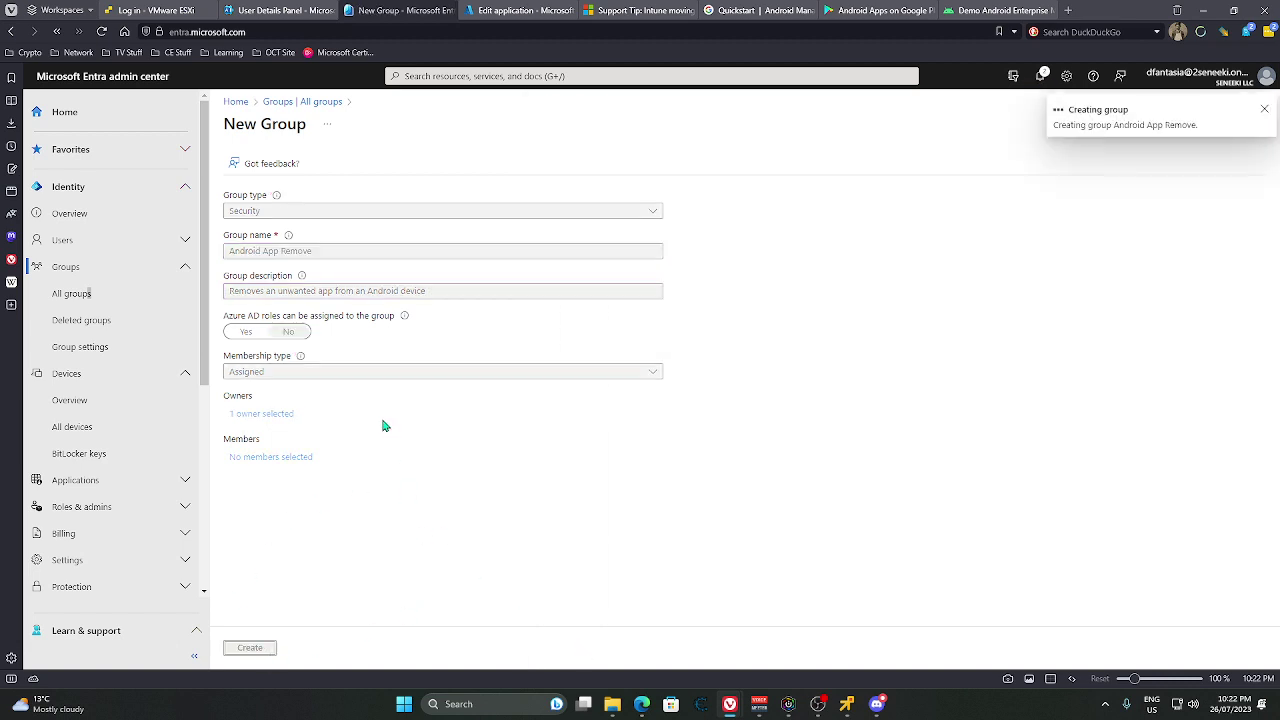
# - Refresh the list of all groups to look for the new group, and return to the app assignments in Intune
pyautogui.click(460, 218)
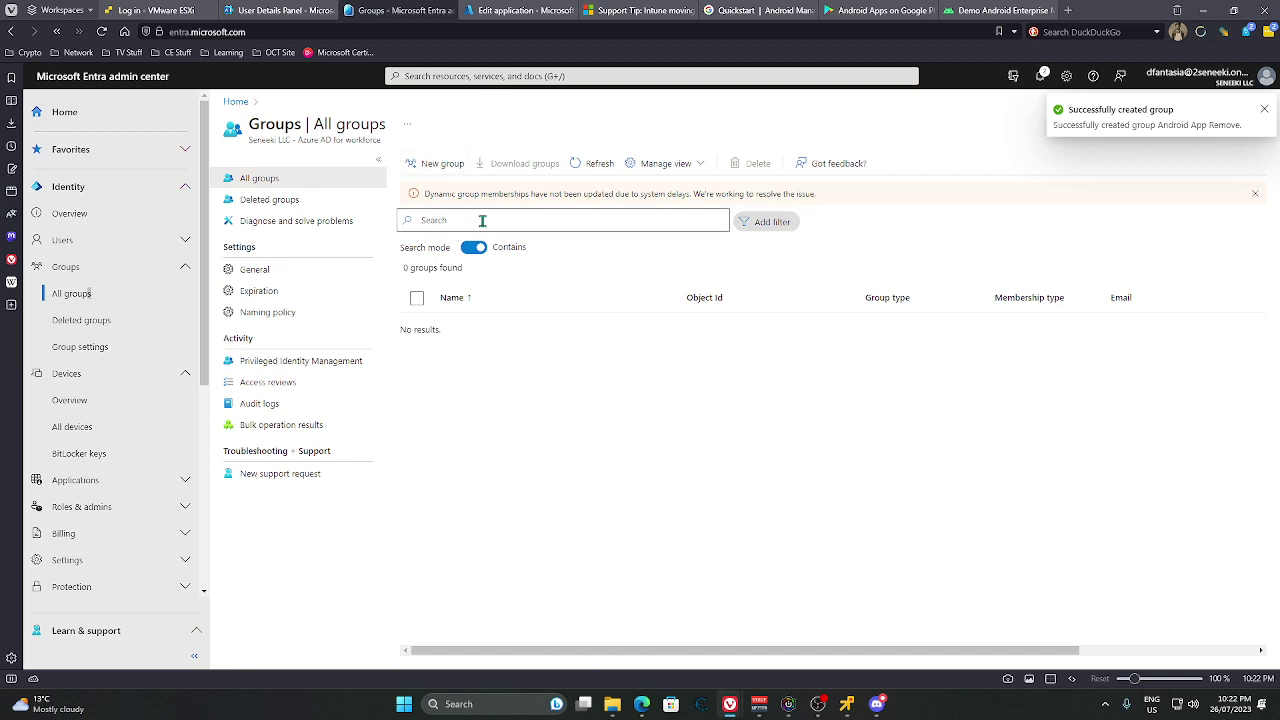
pyautogui.click(594, 164)
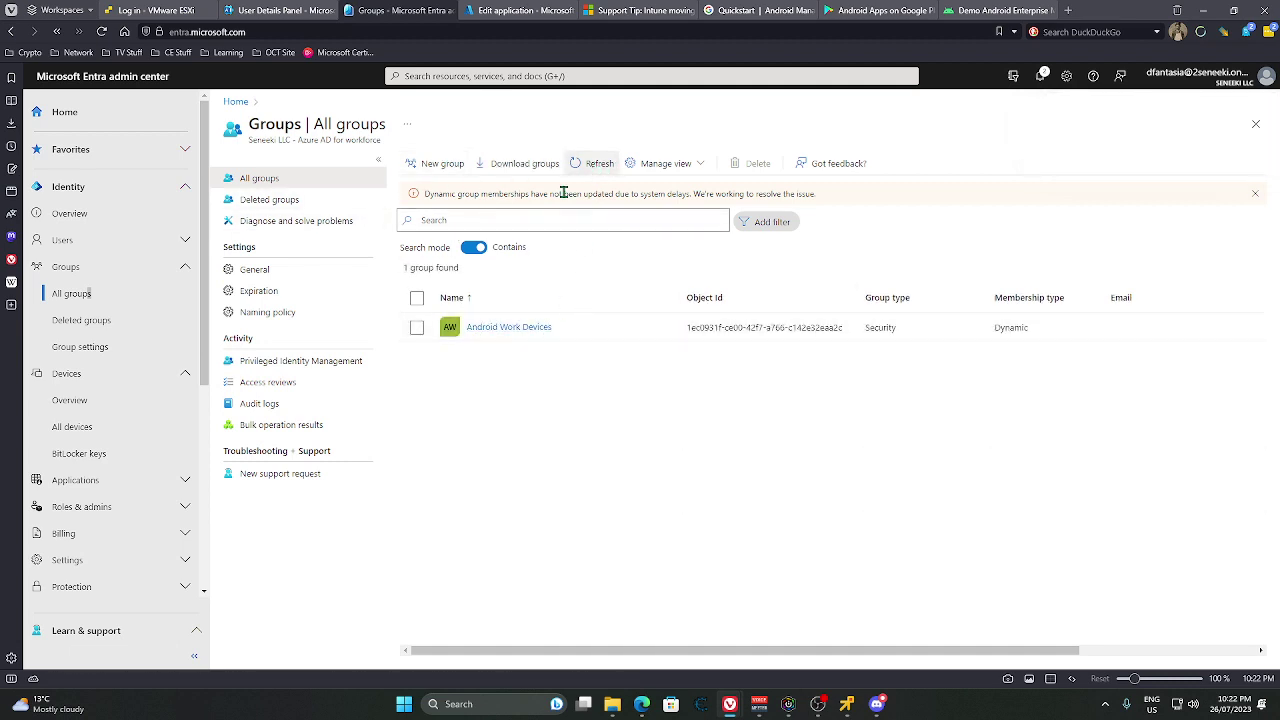
pyautogui.click(594, 165)
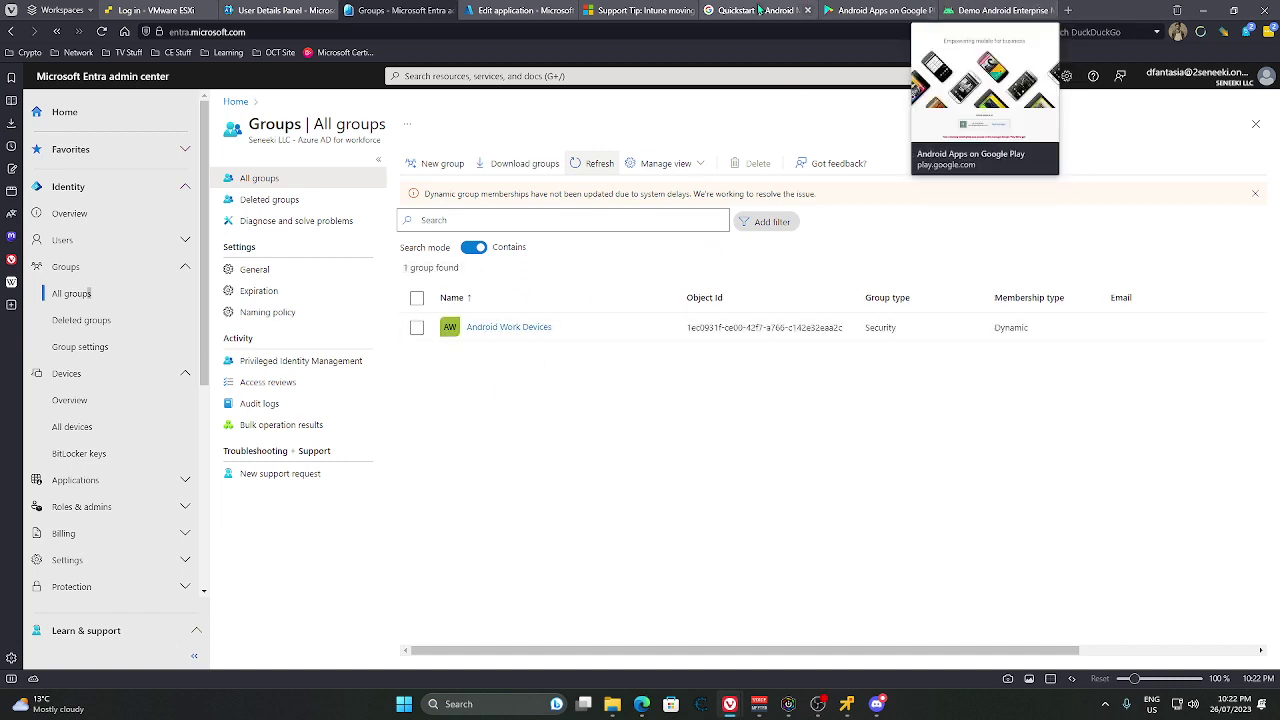
pyautogui.click(522, 10)
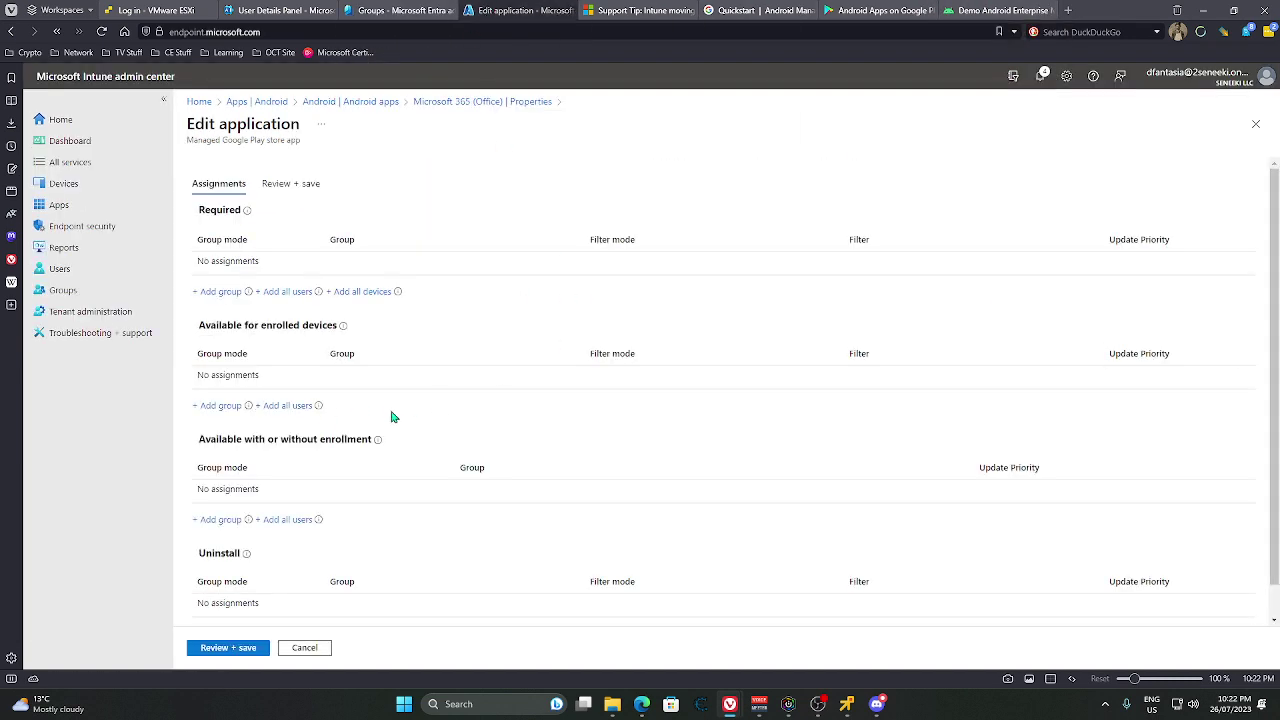
# - Assign the Android App Remove group under Uninstall for Microsoft 365 (Office), and remove that assignment again
pyautogui.scroll(-1, 264, 588)
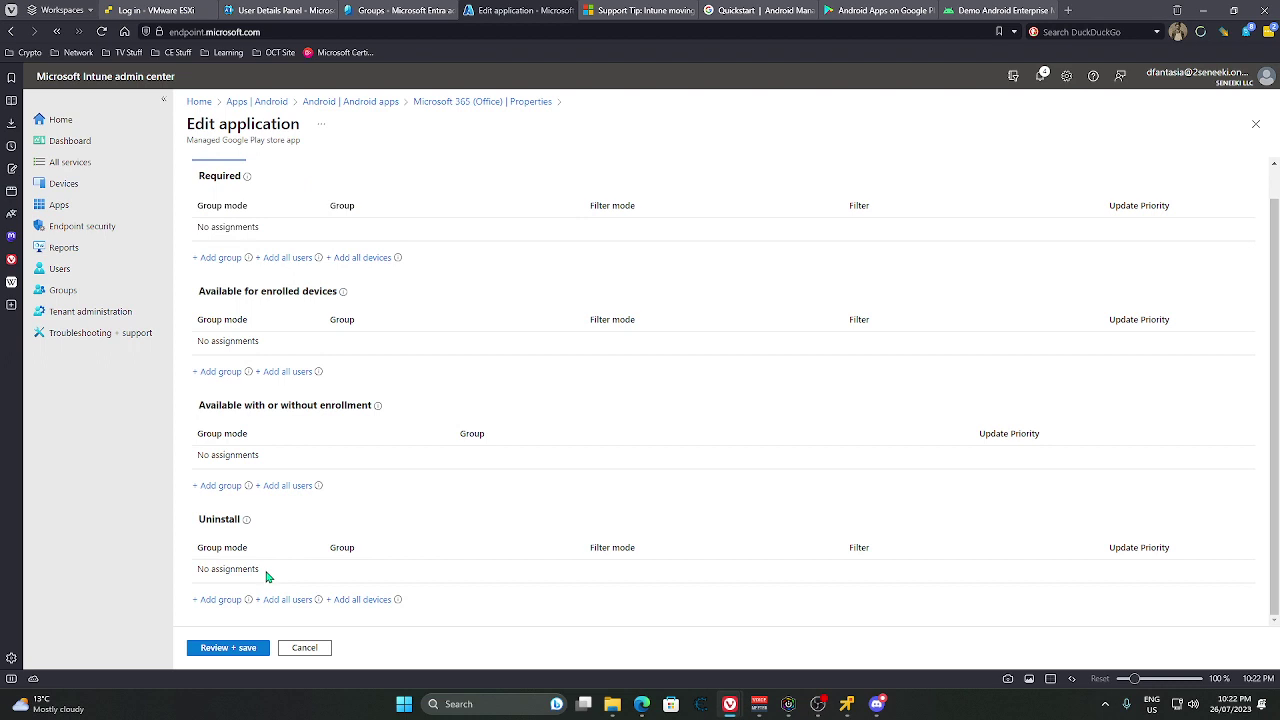
pyautogui.click(217, 603)
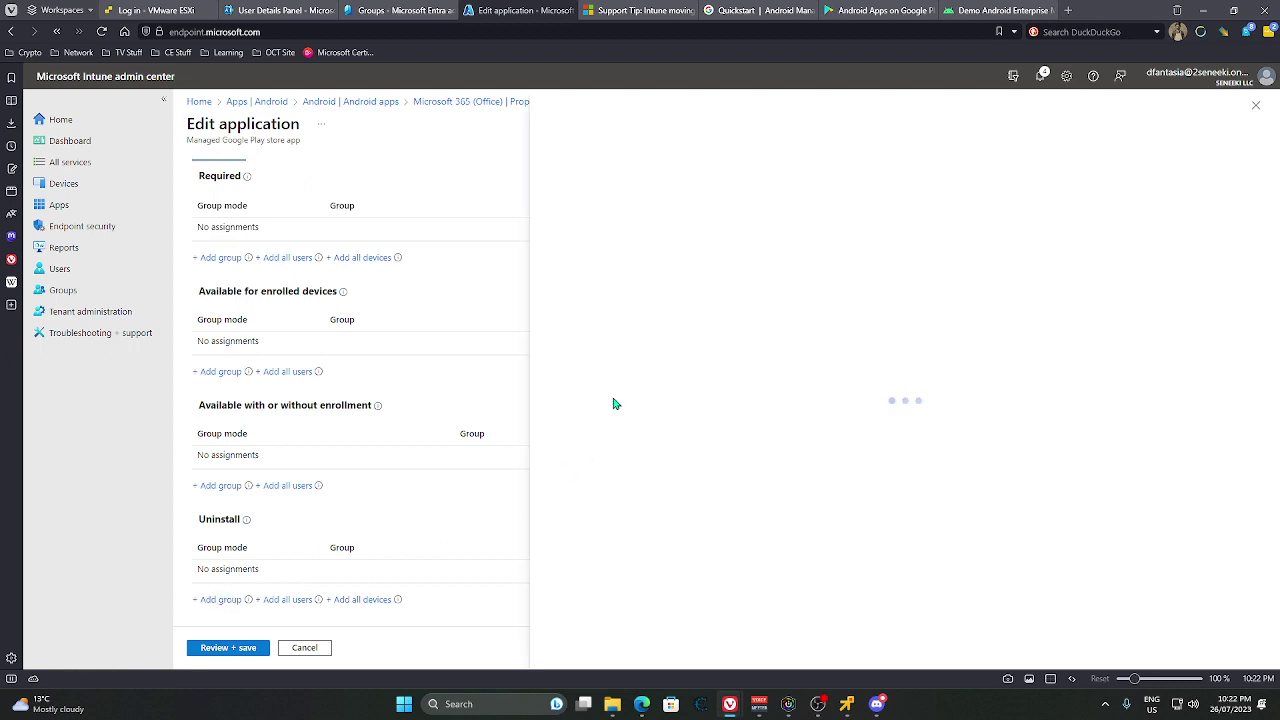
pyautogui.click(560, 302)
pyautogui.click(568, 649)
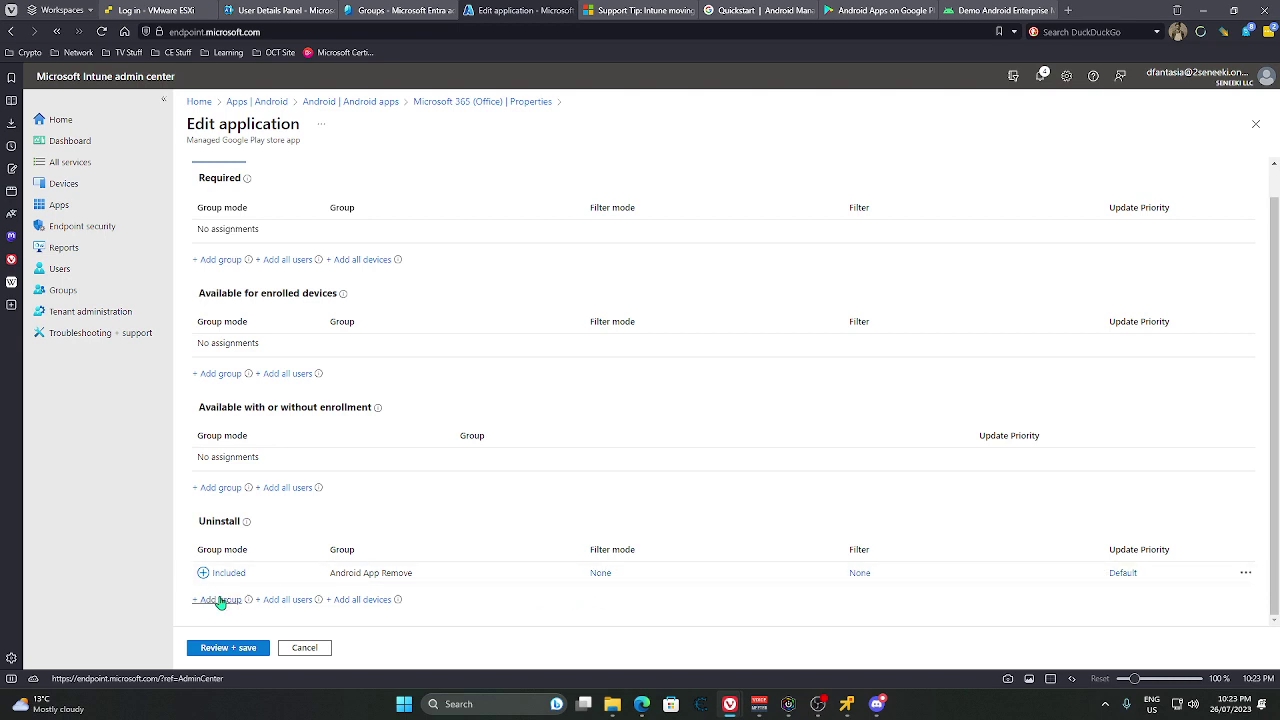
pyautogui.click(1245, 572)
pyautogui.click(1147, 580)
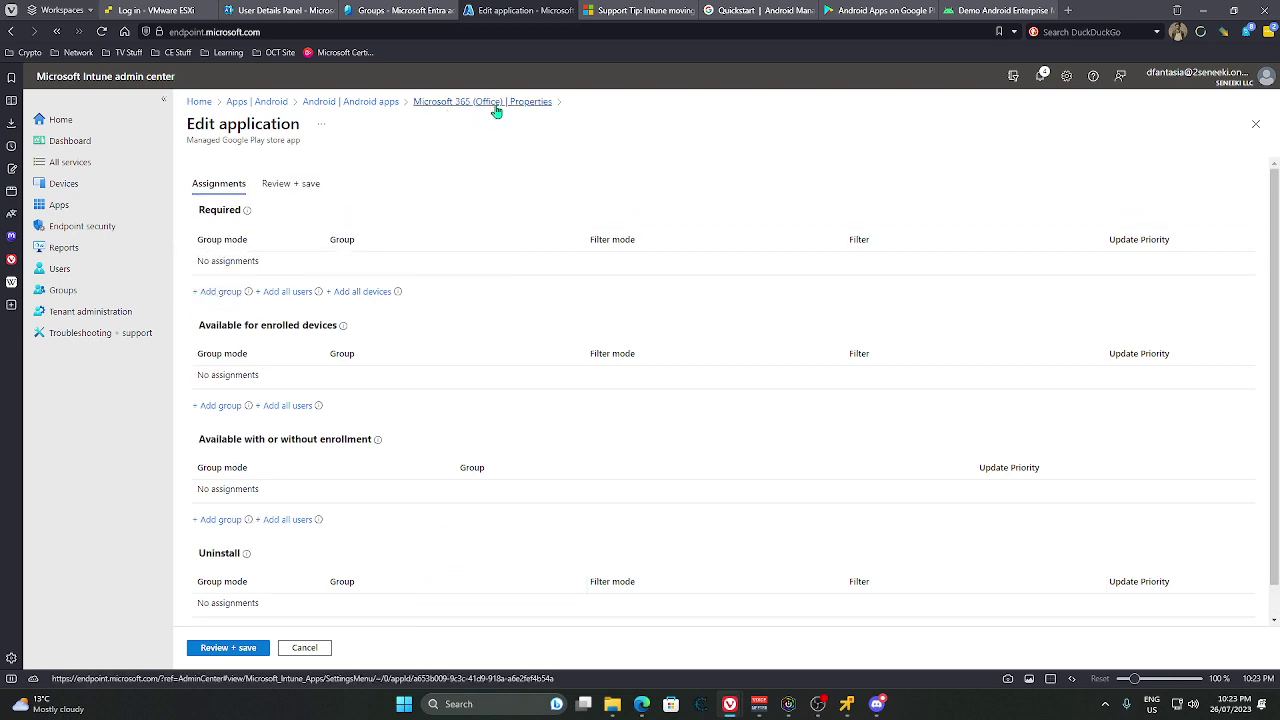
# - Assign the Android Work Devices group as Required for Microsoft 365 (Office) and save the assignment
pyautogui.click(215, 298)
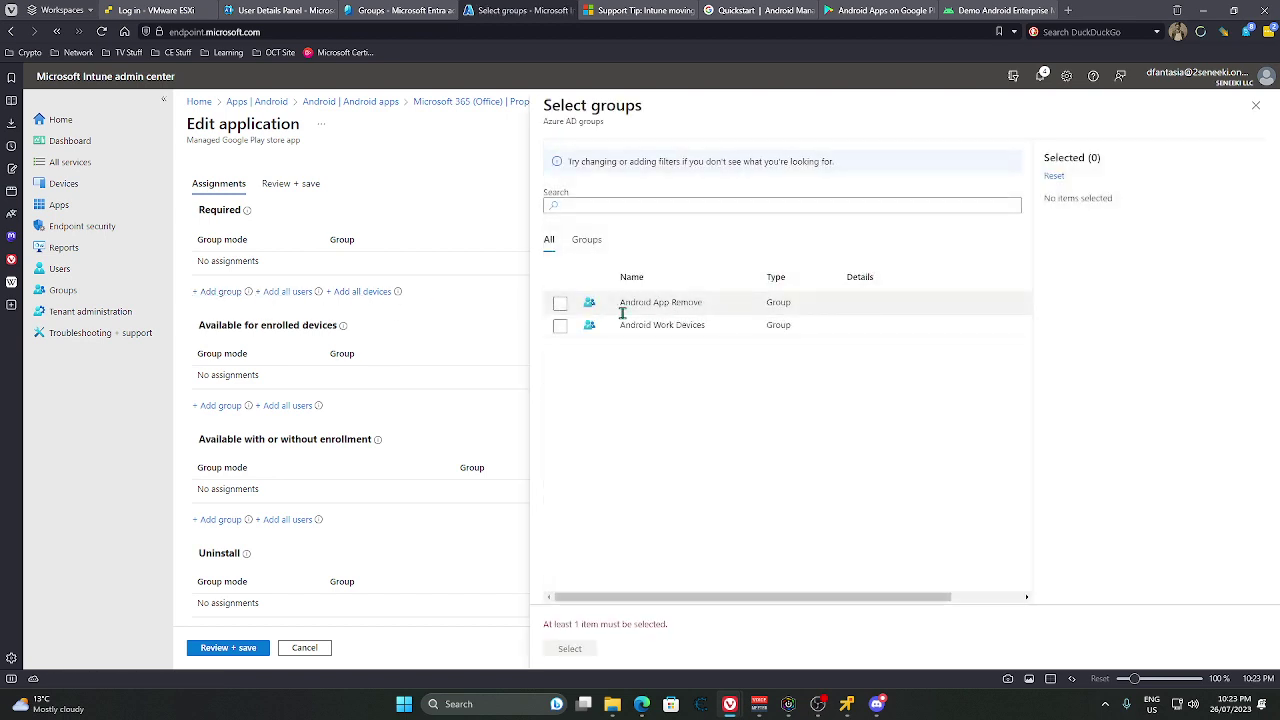
pyautogui.click(560, 325)
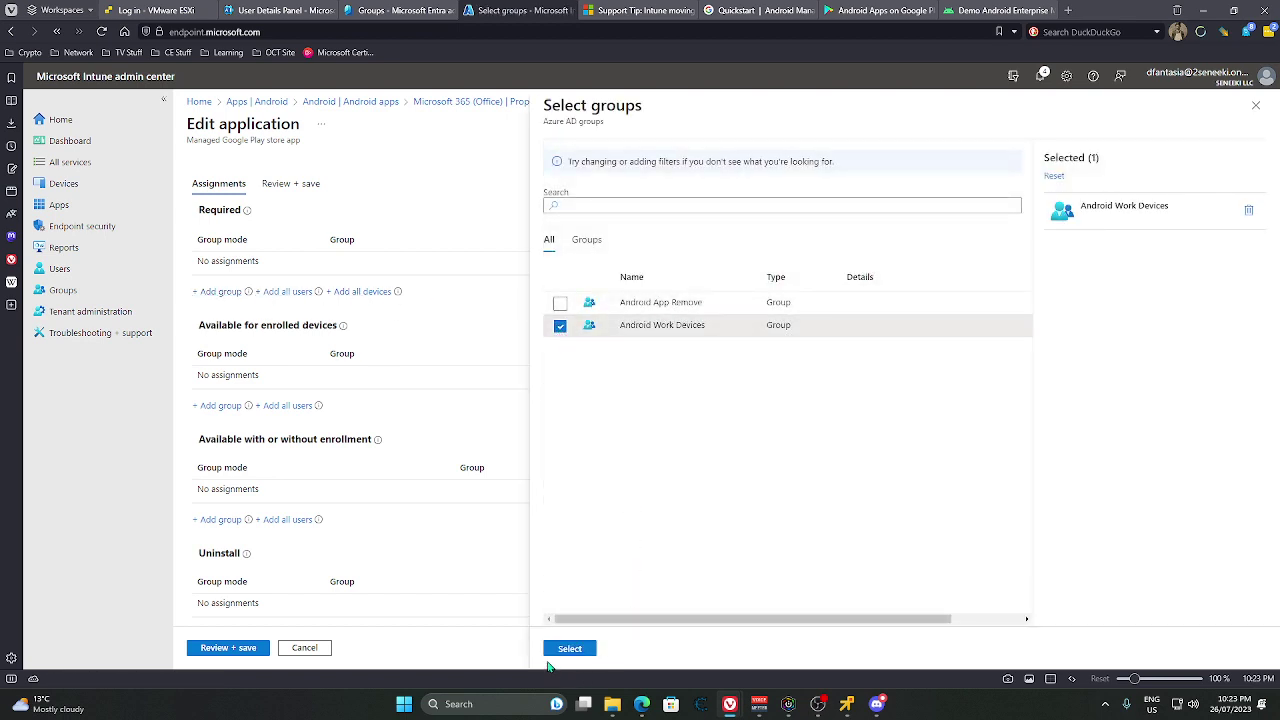
pyautogui.click(568, 649)
pyautogui.click(250, 649)
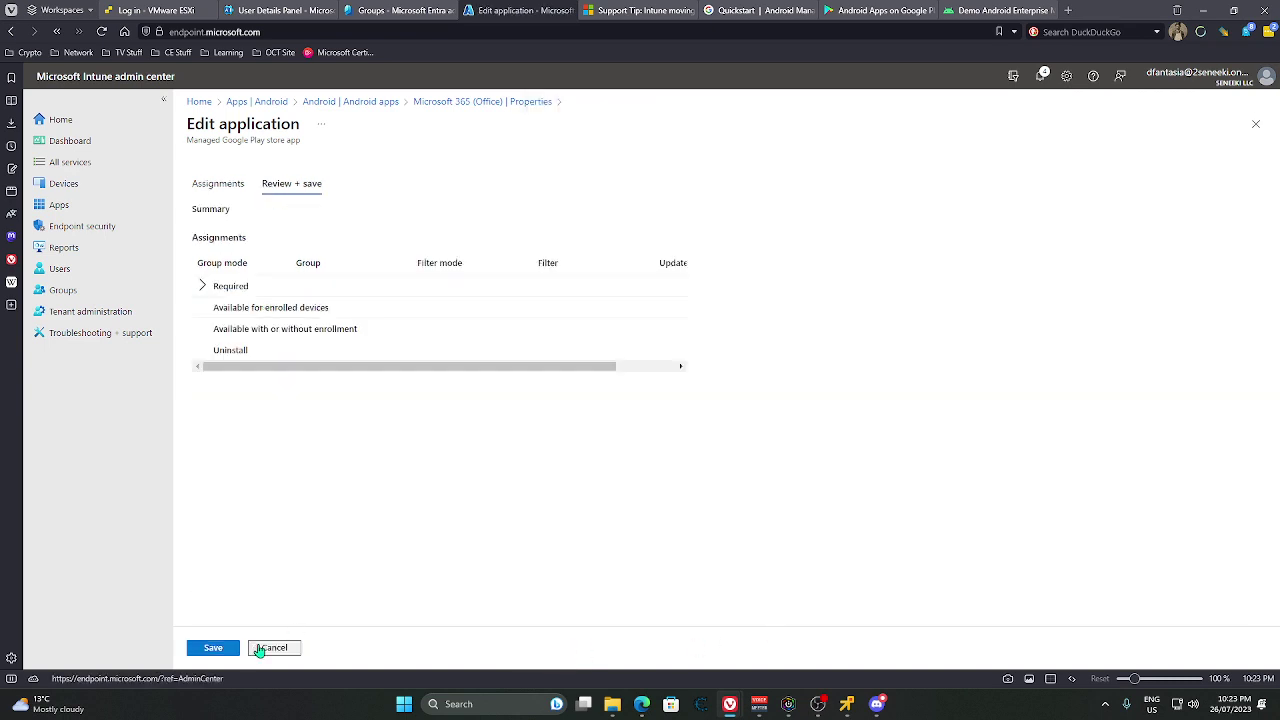
pyautogui.click(213, 648)
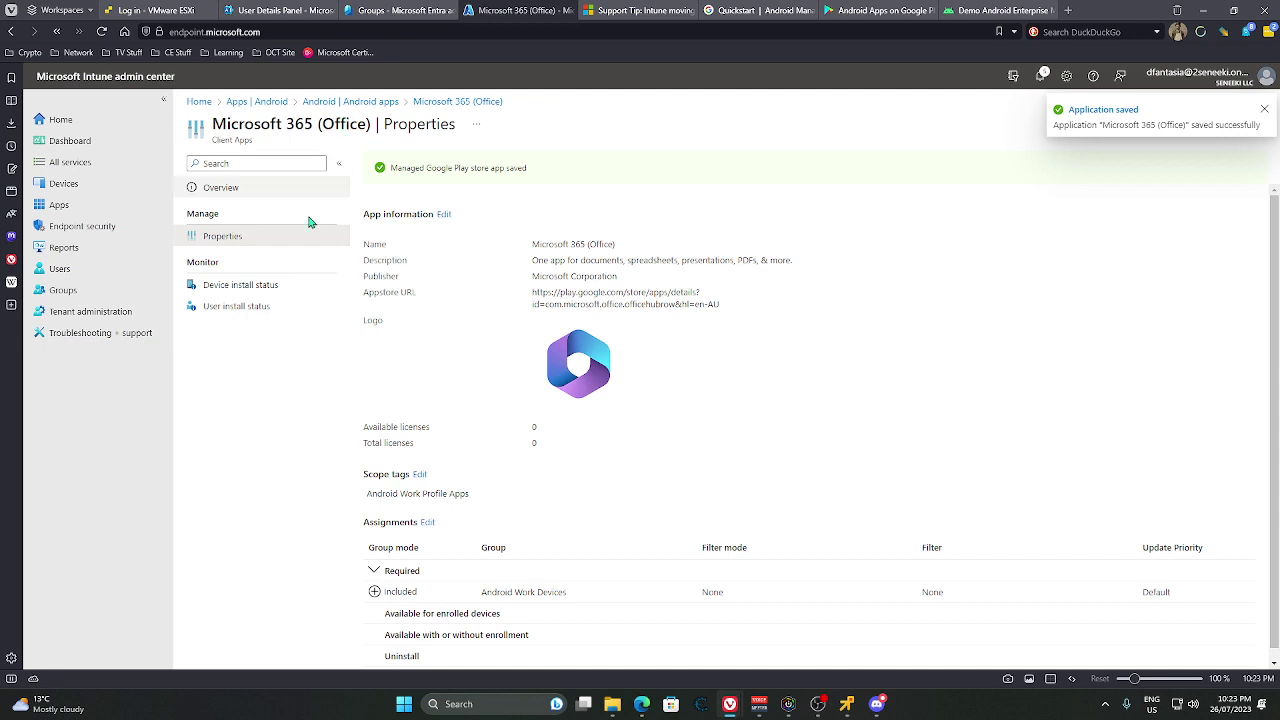
# - Return to the Android apps list and refresh it to check the assignment status of Microsoft 365 (Office)
pyautogui.click(396, 104)
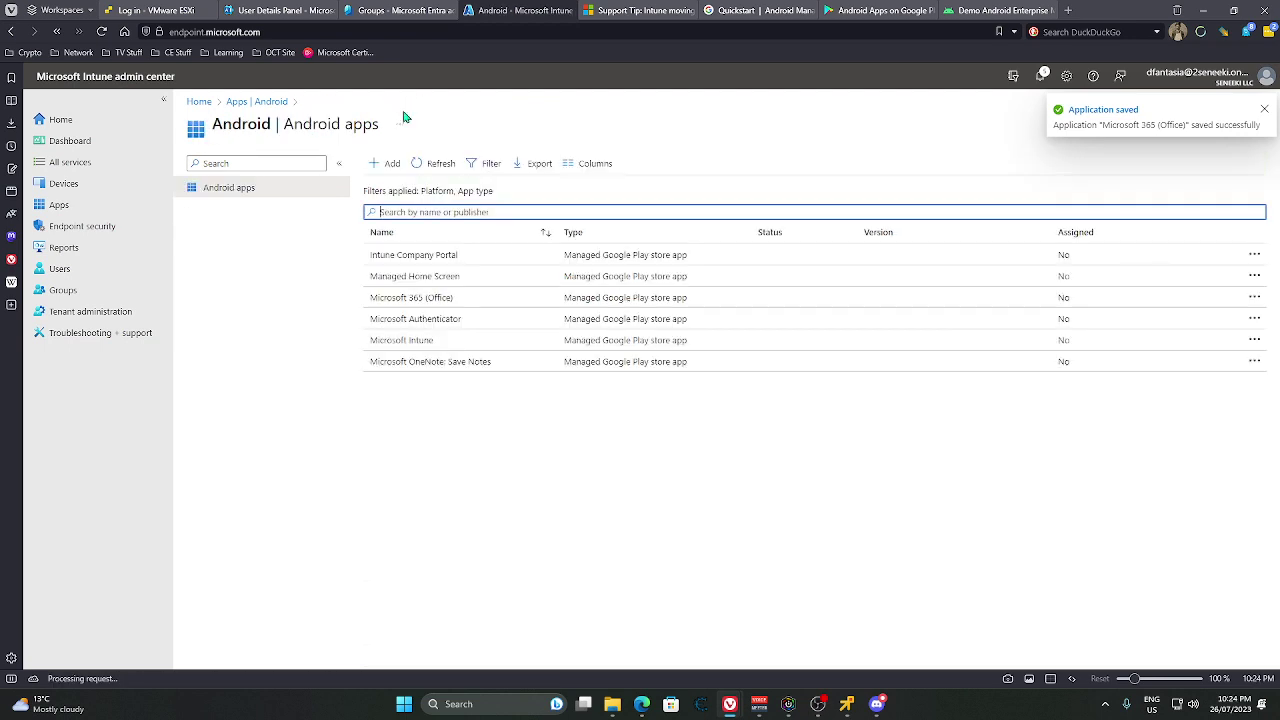
pyautogui.click(432, 166)
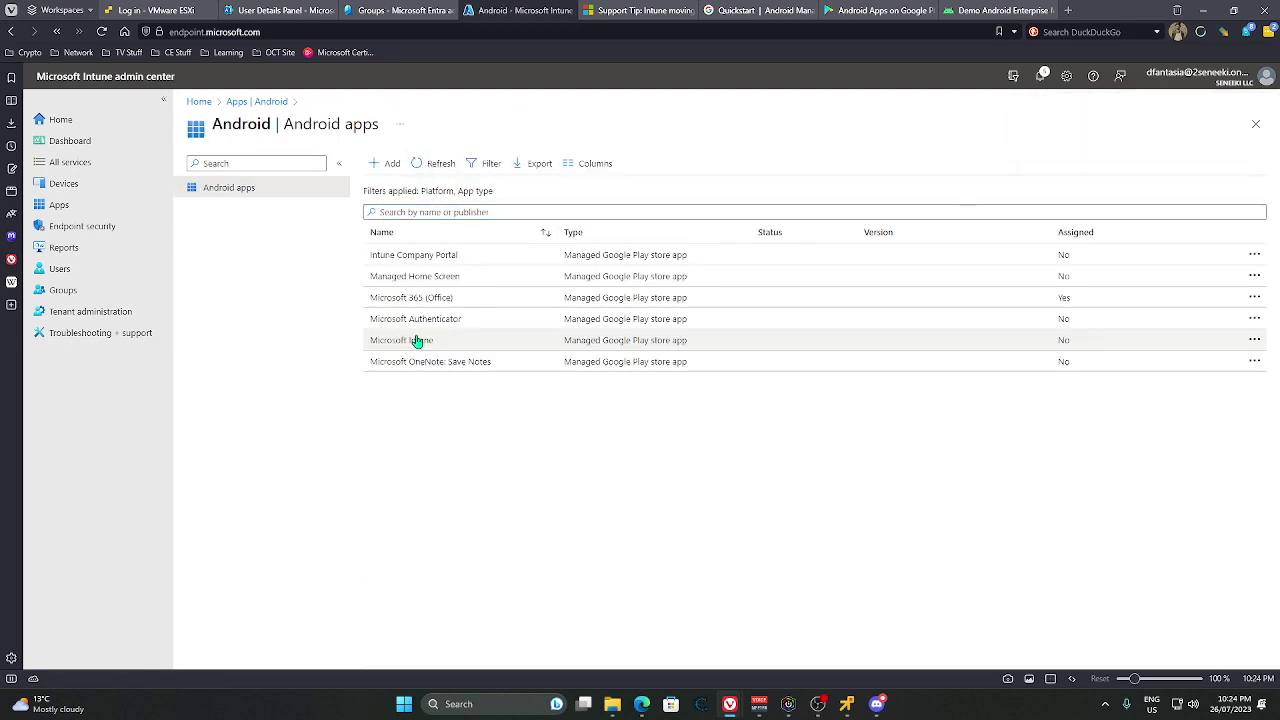
pyautogui.click(437, 166)
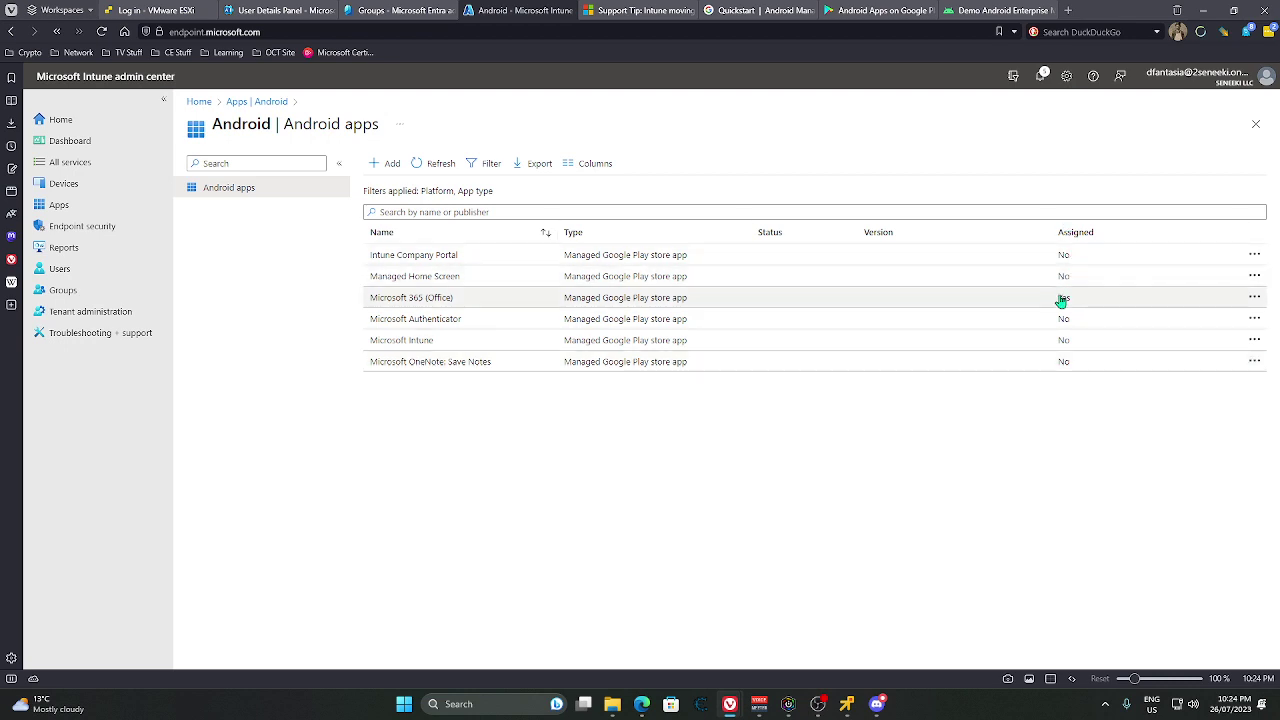
# - Replace the Default scope tag of Microsoft OneNote: Save Notes with Android Work Profile Apps and save
pyautogui.click(495, 363)
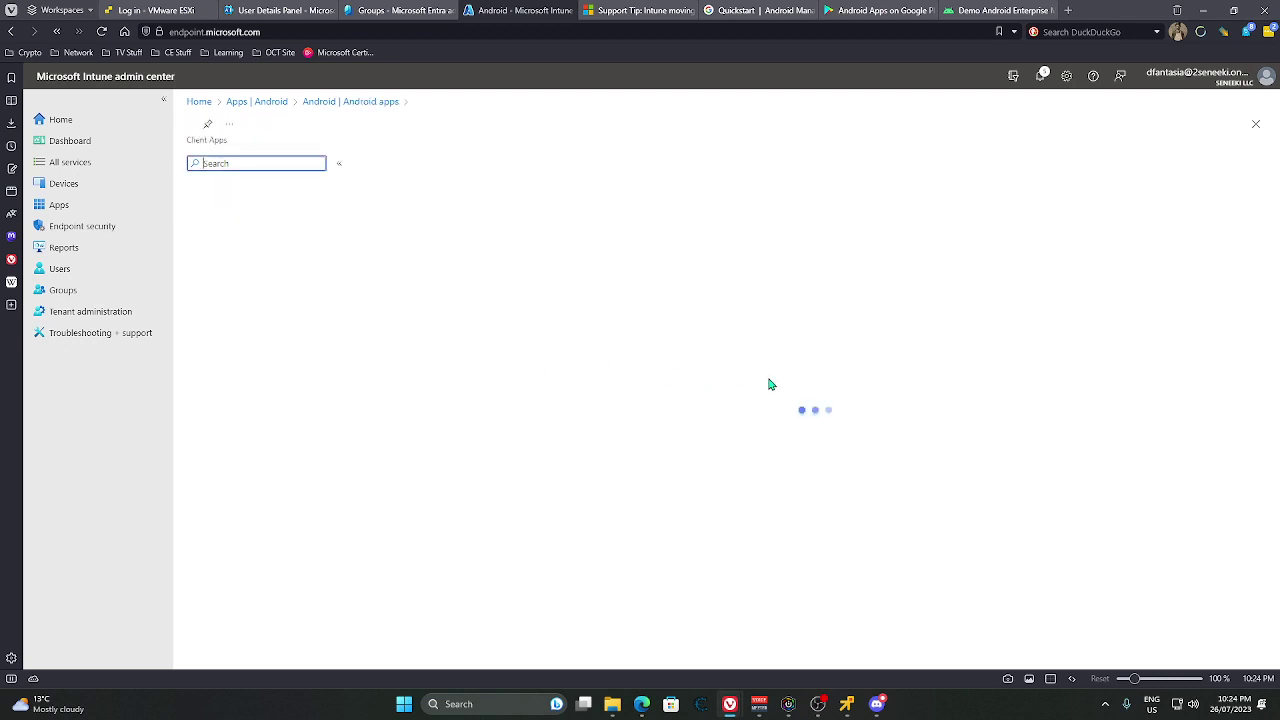
pyautogui.click(208, 237)
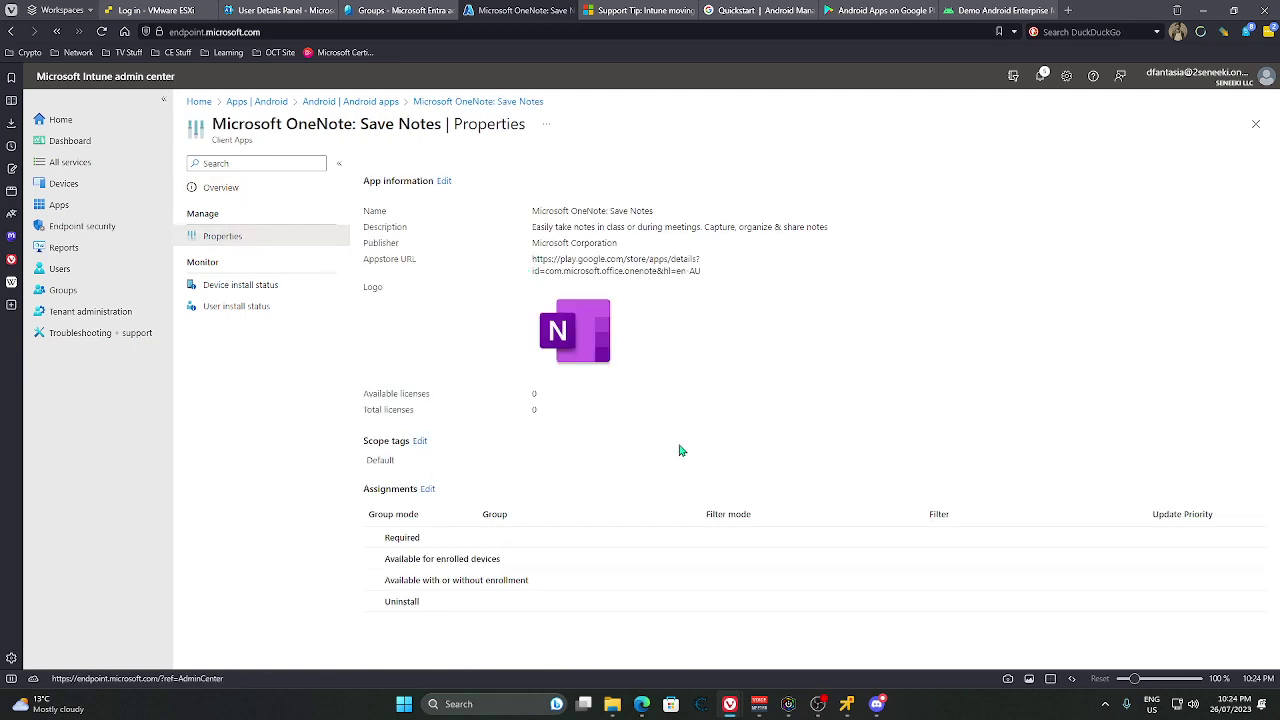
pyautogui.click(421, 441)
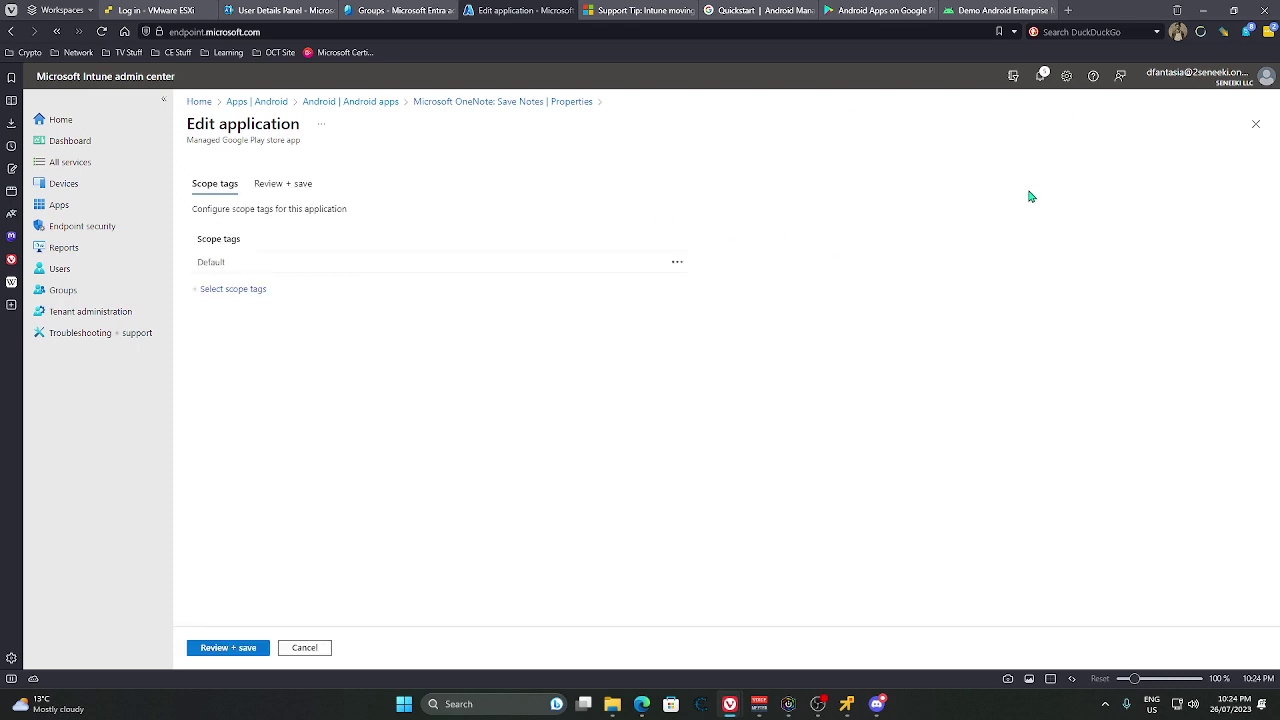
pyautogui.click(233, 289)
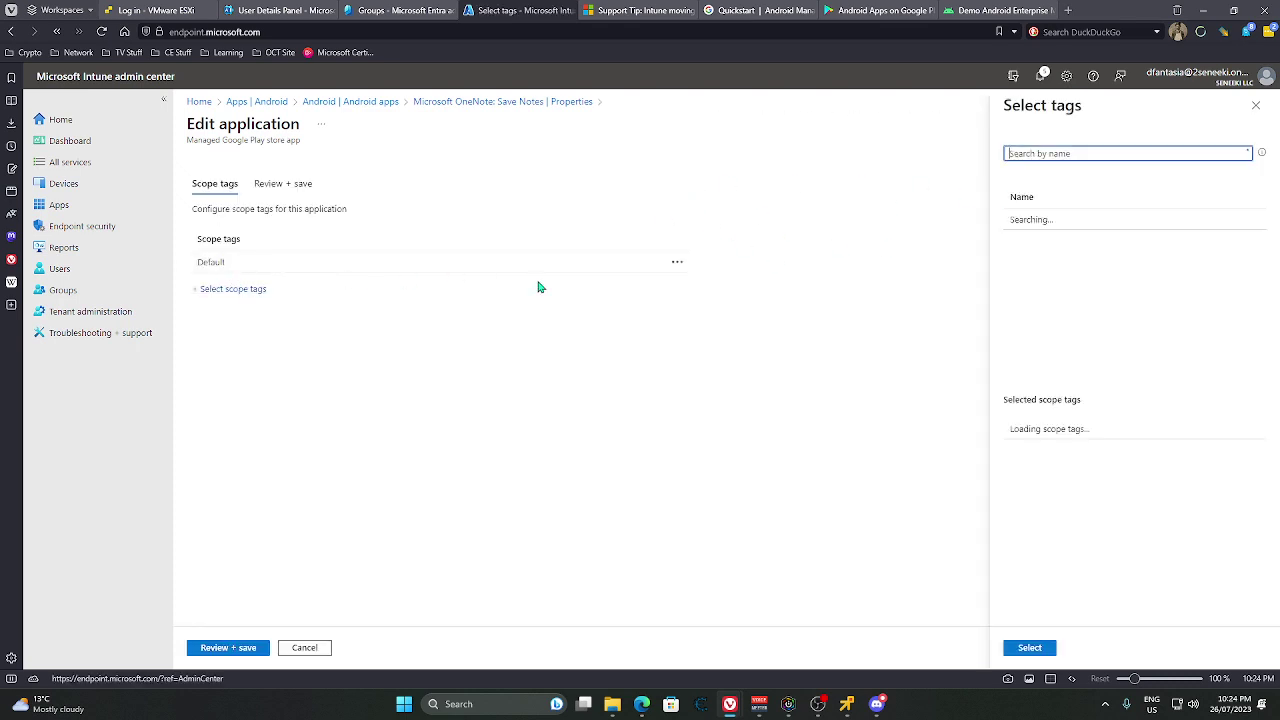
pyautogui.click(1043, 221)
pyautogui.click(1247, 430)
pyautogui.click(1030, 648)
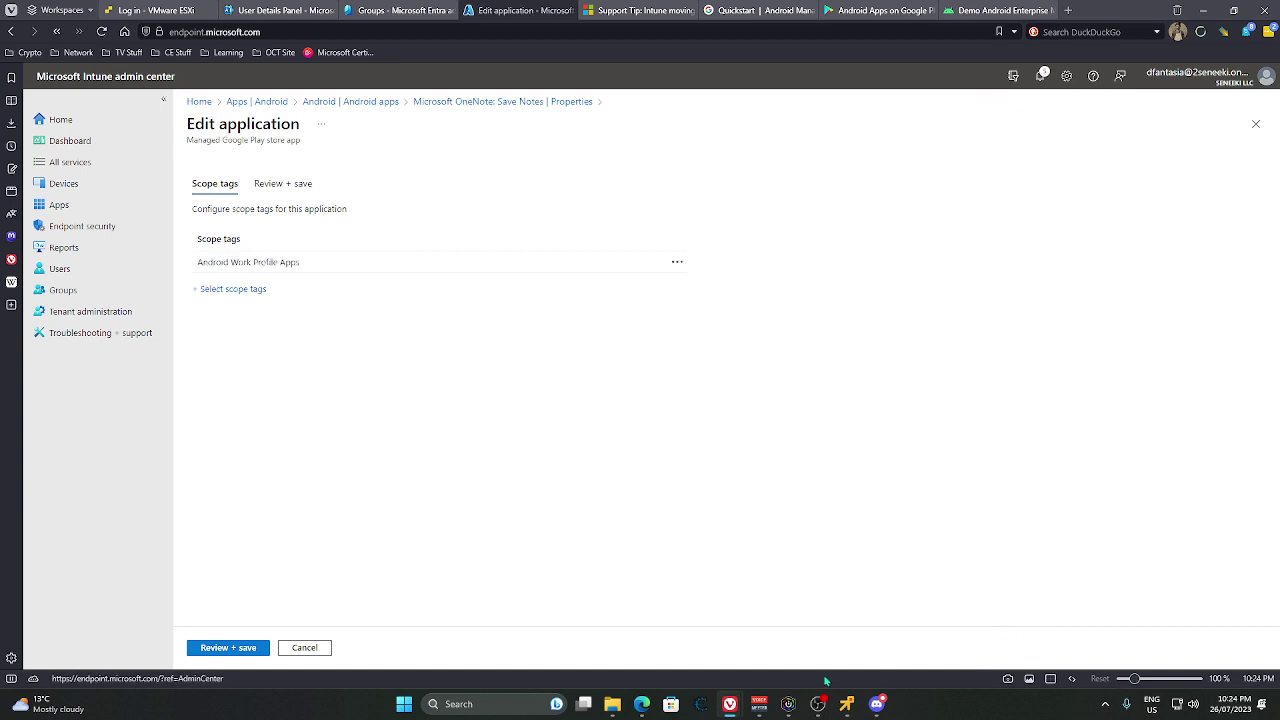
pyautogui.click(228, 648)
pyautogui.click(213, 648)
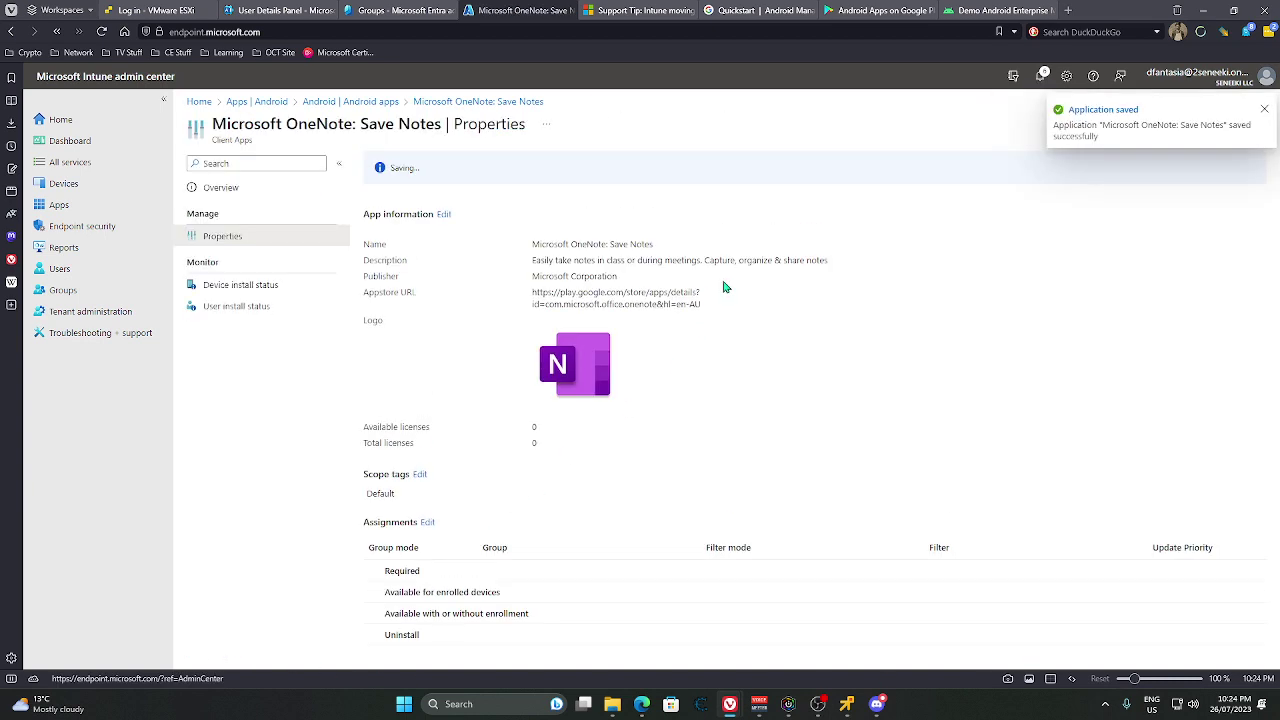
# - Assign the Android Work Devices group as Required for Microsoft OneNote: Save Notes and save the assignment
pyautogui.click(430, 511)
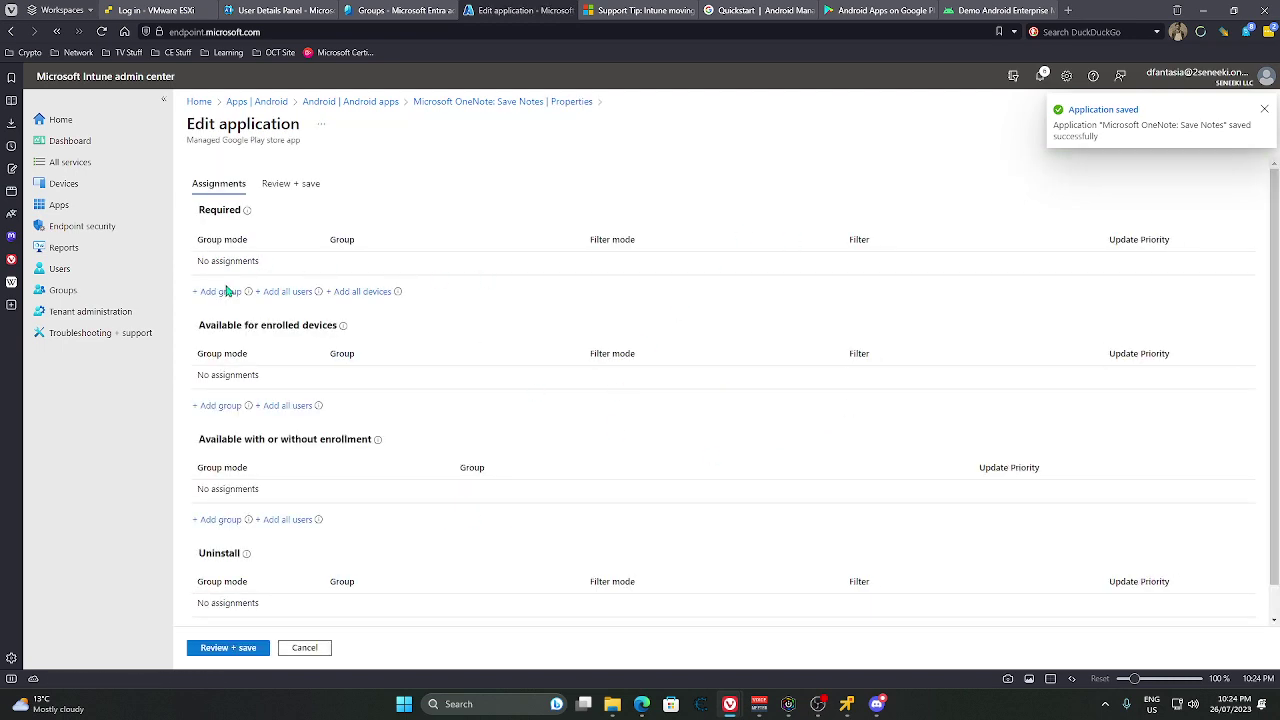
pyautogui.click(222, 291)
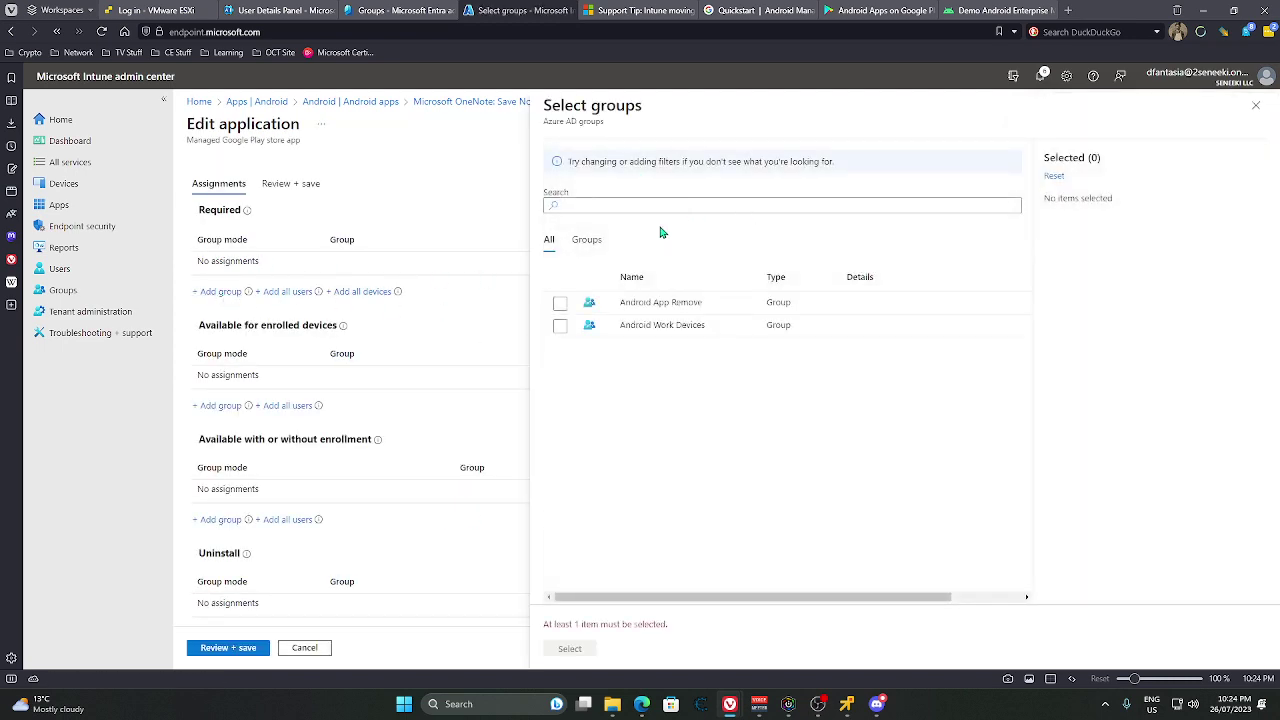
pyautogui.click(560, 325)
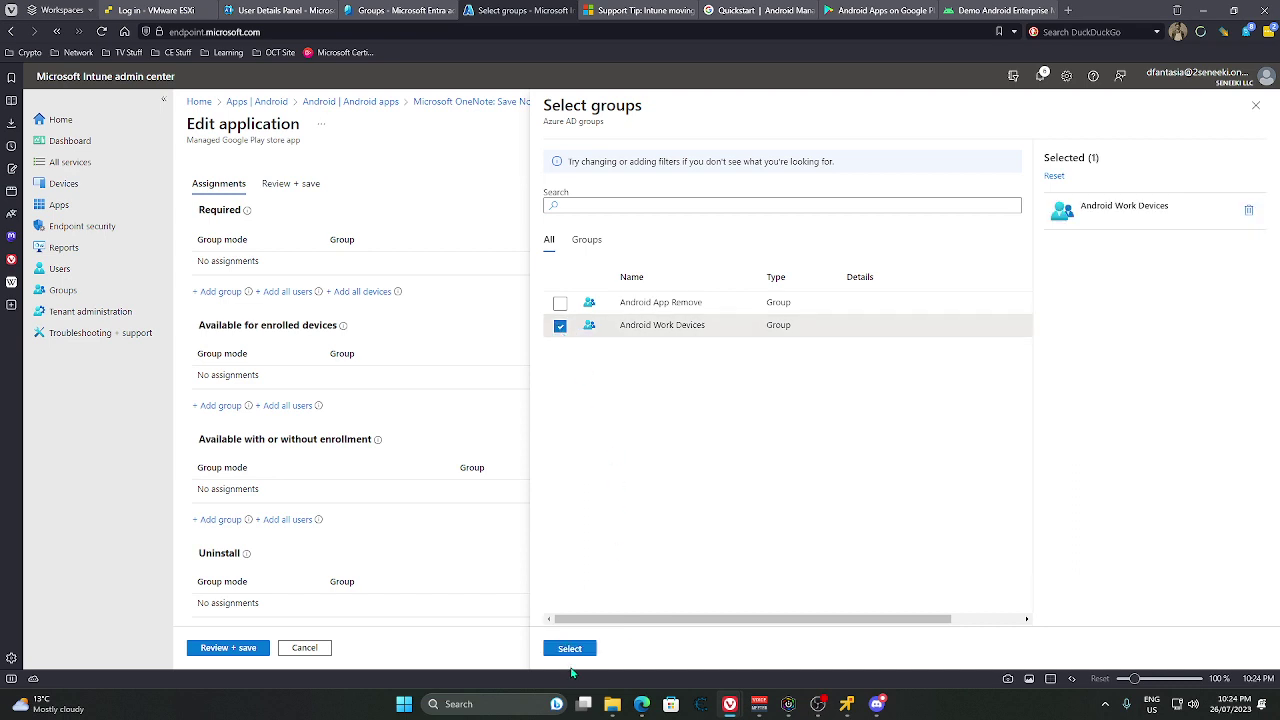
pyautogui.click(570, 650)
pyautogui.click(216, 650)
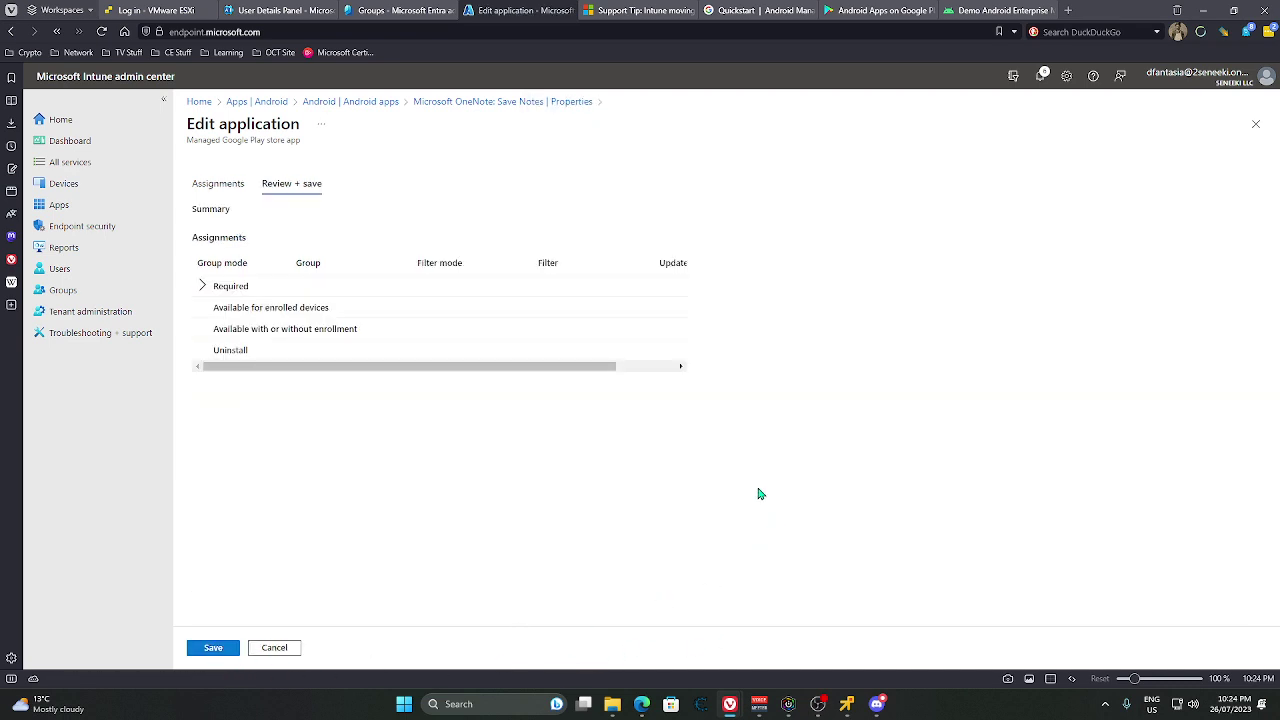
pyautogui.click(213, 648)
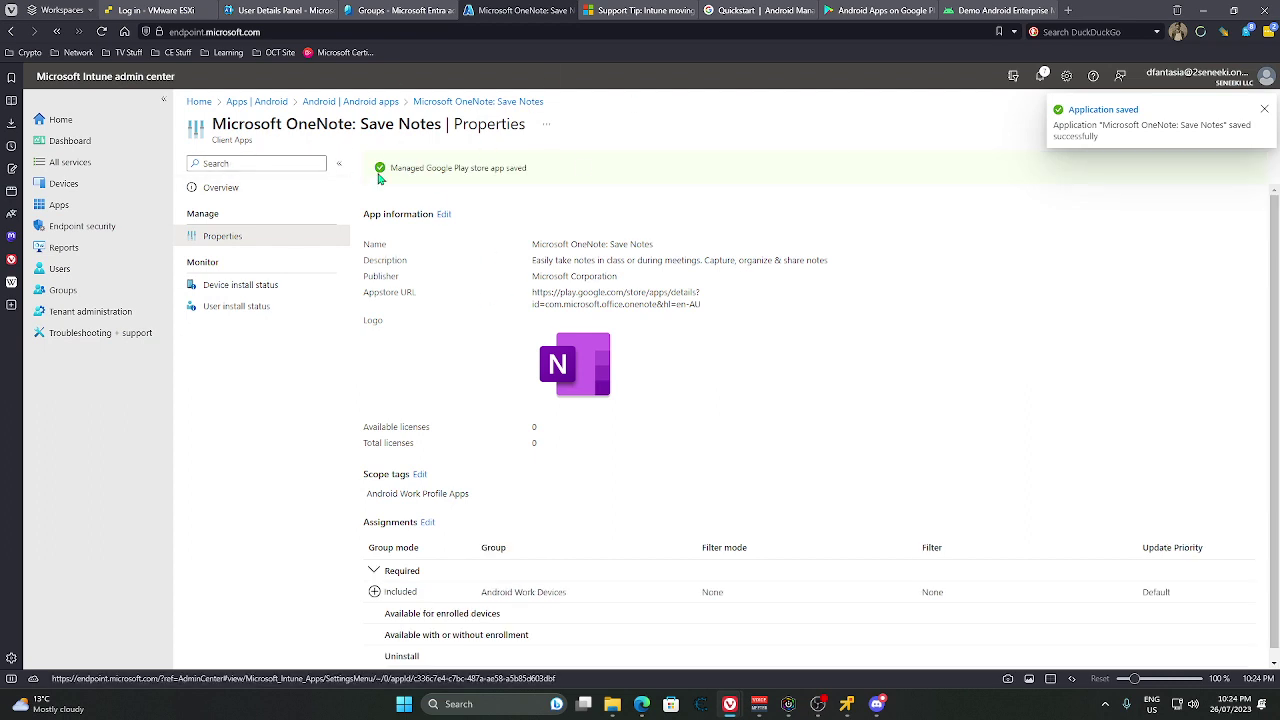
# - Refresh the Android apps list, and open the app collections in Managed Google Play at the My Work App collection
pyautogui.click(366, 102)
pyautogui.click(437, 164)
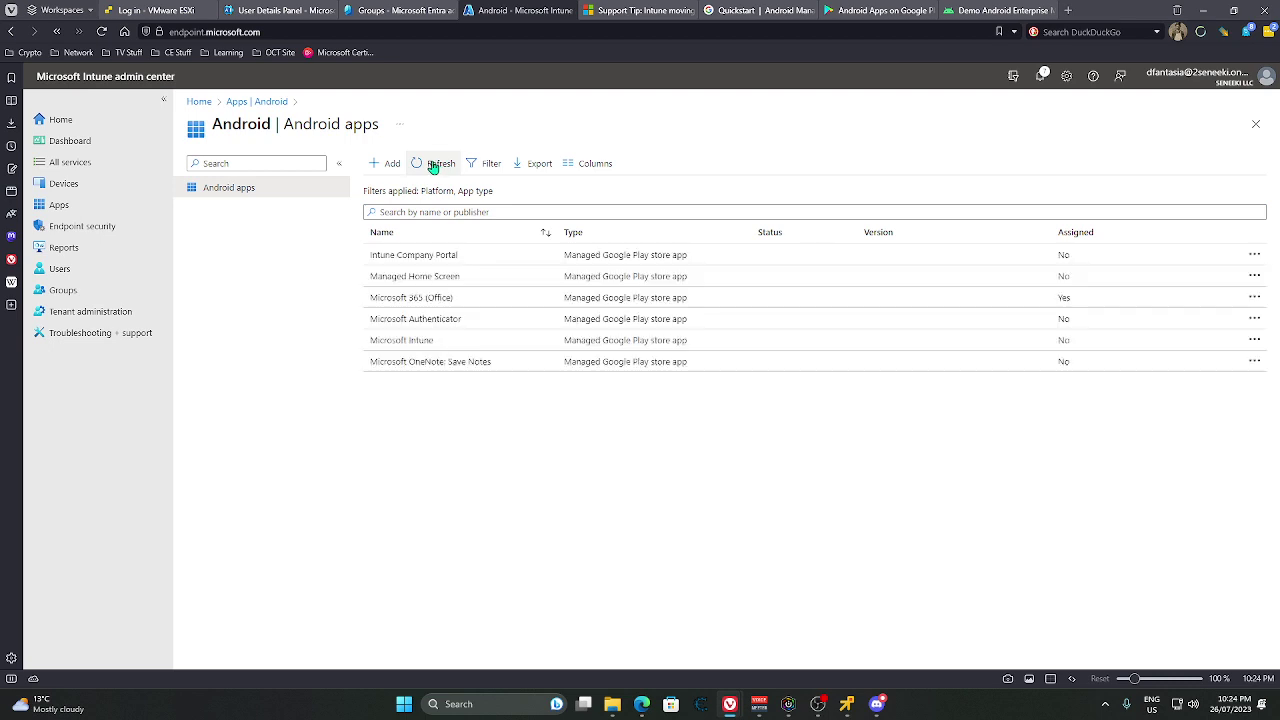
pyautogui.click(386, 163)
pyautogui.click(985, 172)
pyautogui.click(951, 231)
pyautogui.click(925, 645)
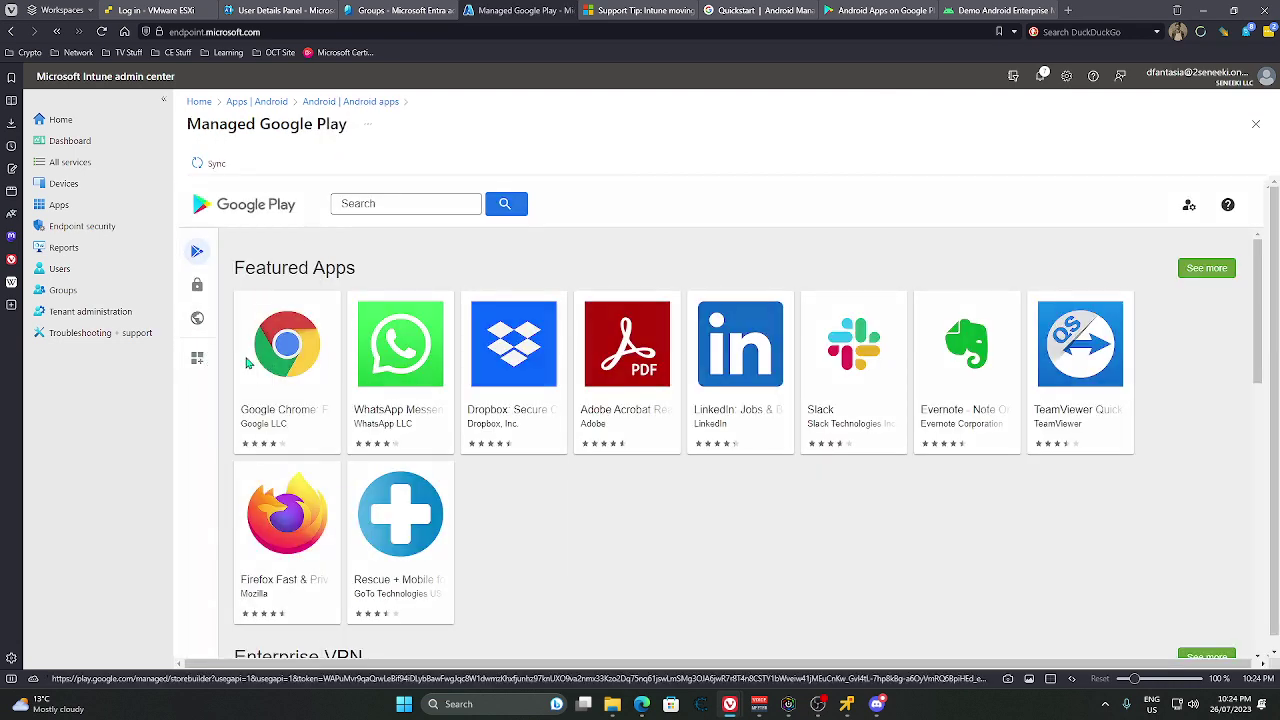
pyautogui.click(199, 358)
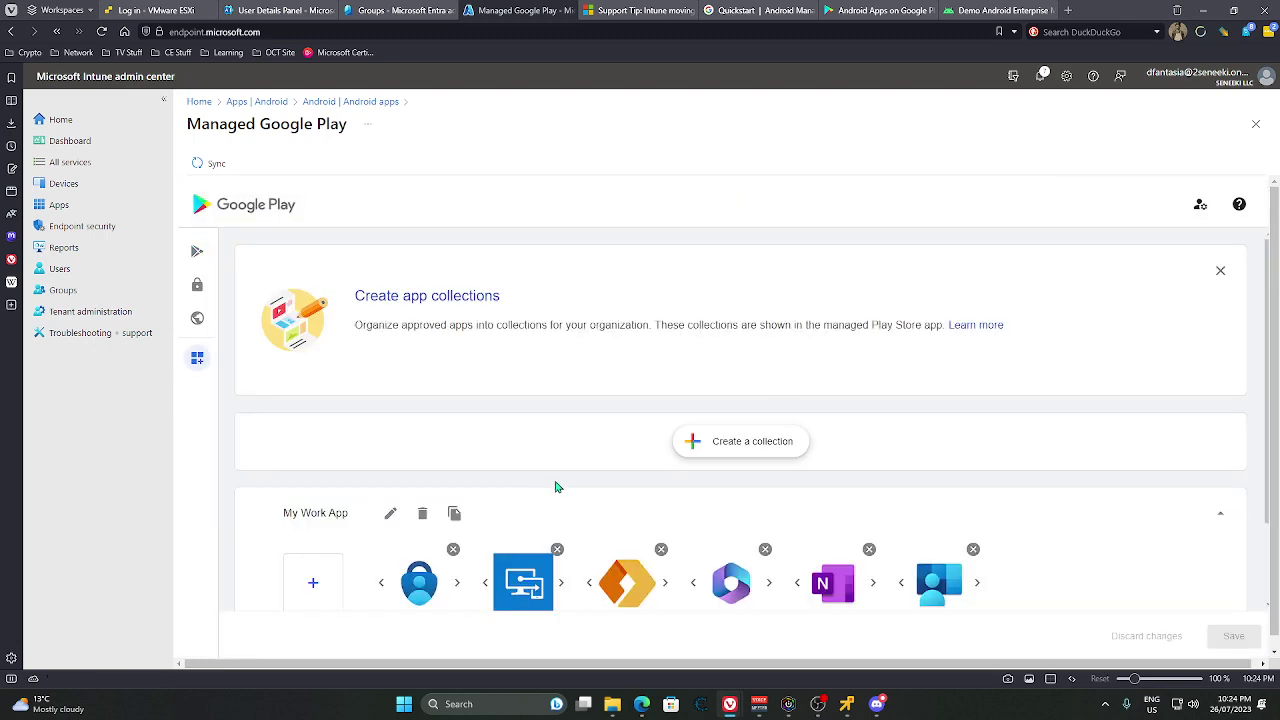
pyautogui.scroll(-2, 580, 495)
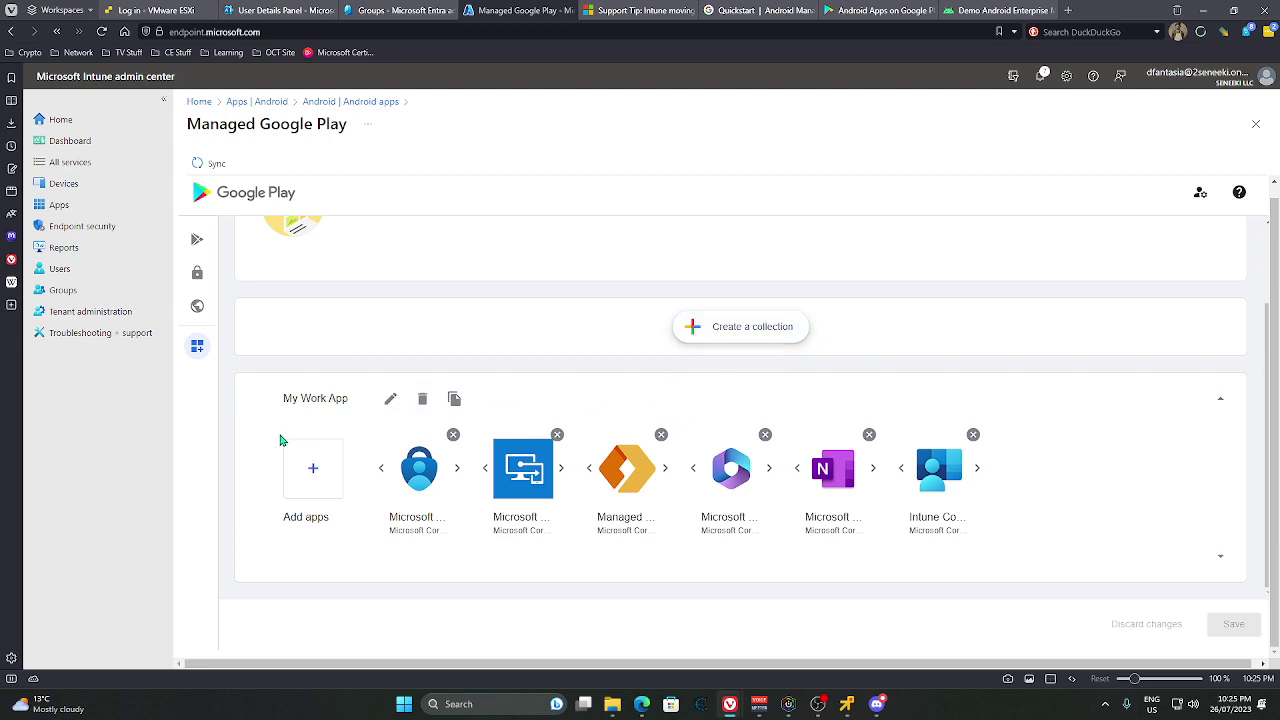
# - Search for "onedrive" among the apps to add to the My Work App collection and select Microsoft OneDrive
pyautogui.click(324, 477)
pyautogui.click(678, 305)
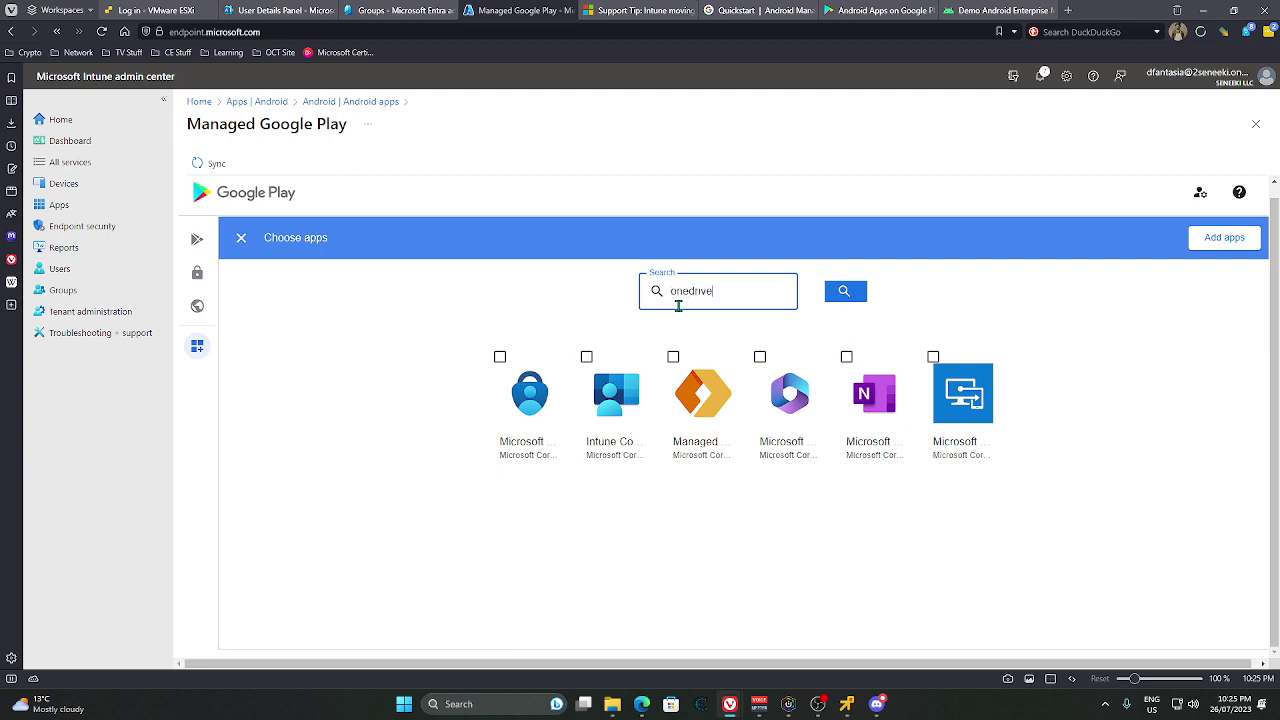
pyautogui.press('Return')
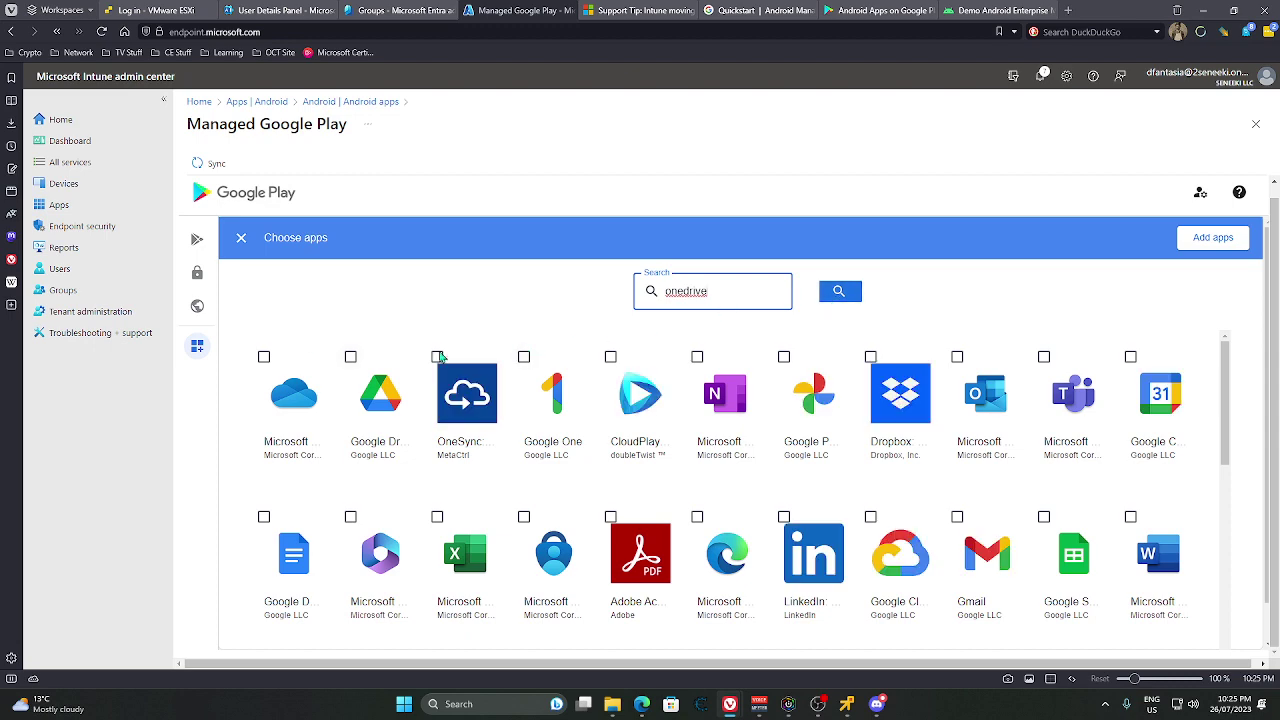
pyautogui.click(265, 357)
# - Select Microsoft Lens and Google's Gallery app among the search results for the My Work App collection
pyautogui.scroll(-1, 490, 331)
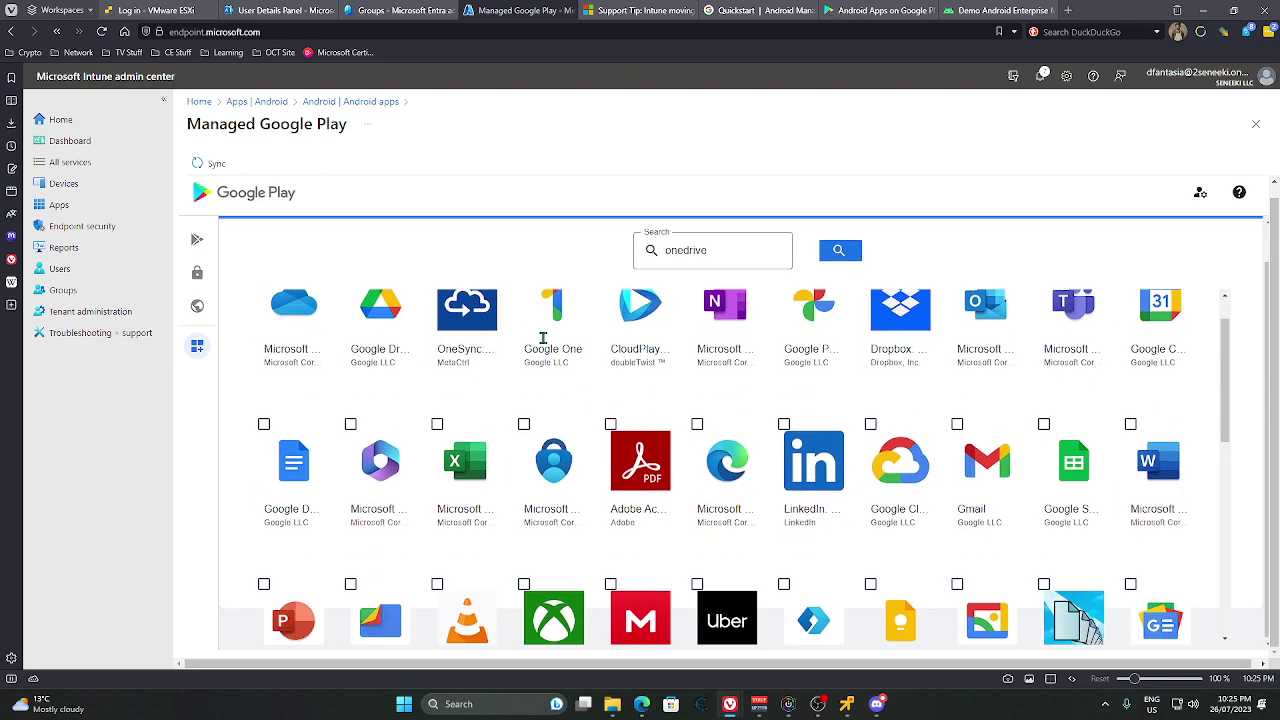
pyautogui.scroll(-1, 600, 370)
pyautogui.scroll(1, 500, 370)
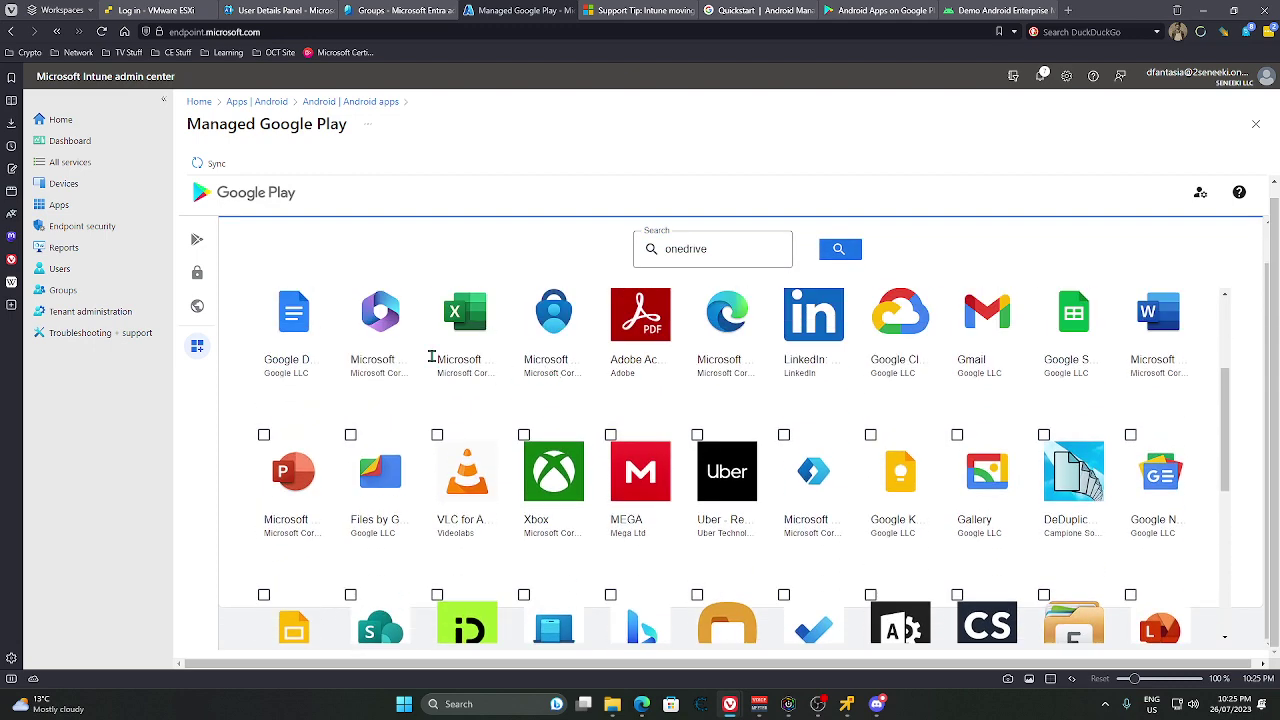
pyautogui.scroll(-2, 588, 402)
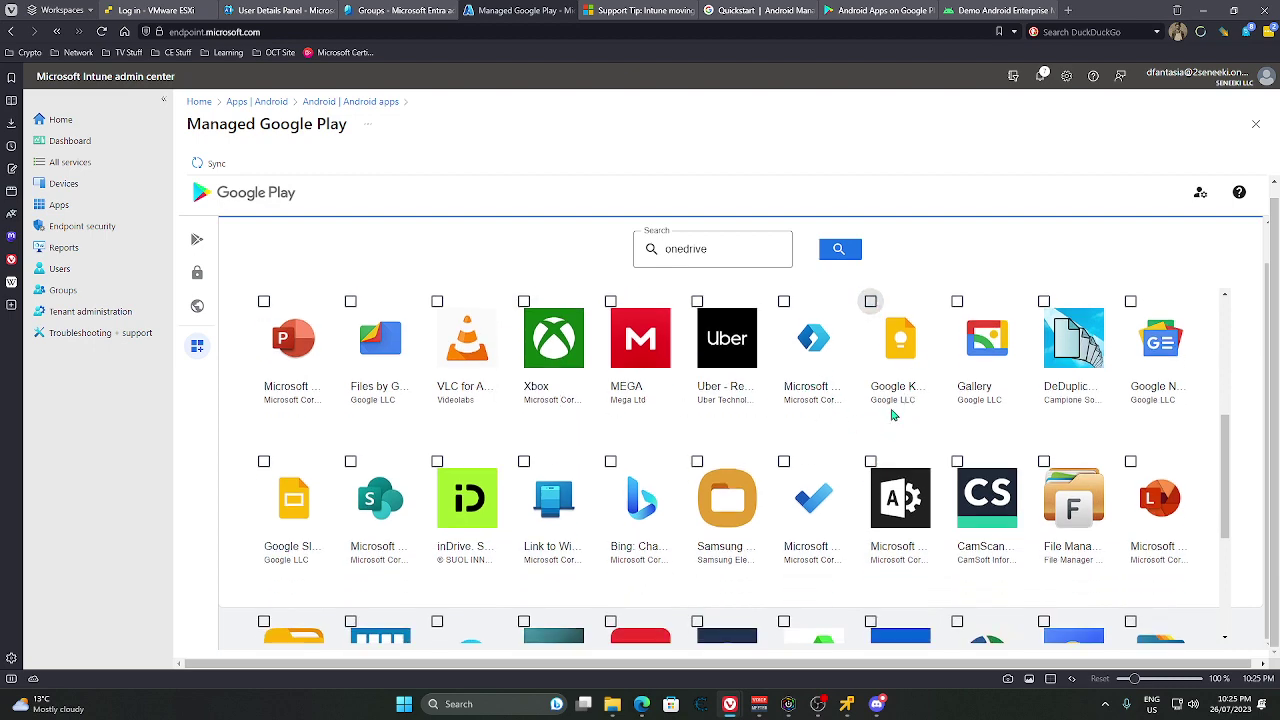
pyautogui.scroll(-1, 885, 420)
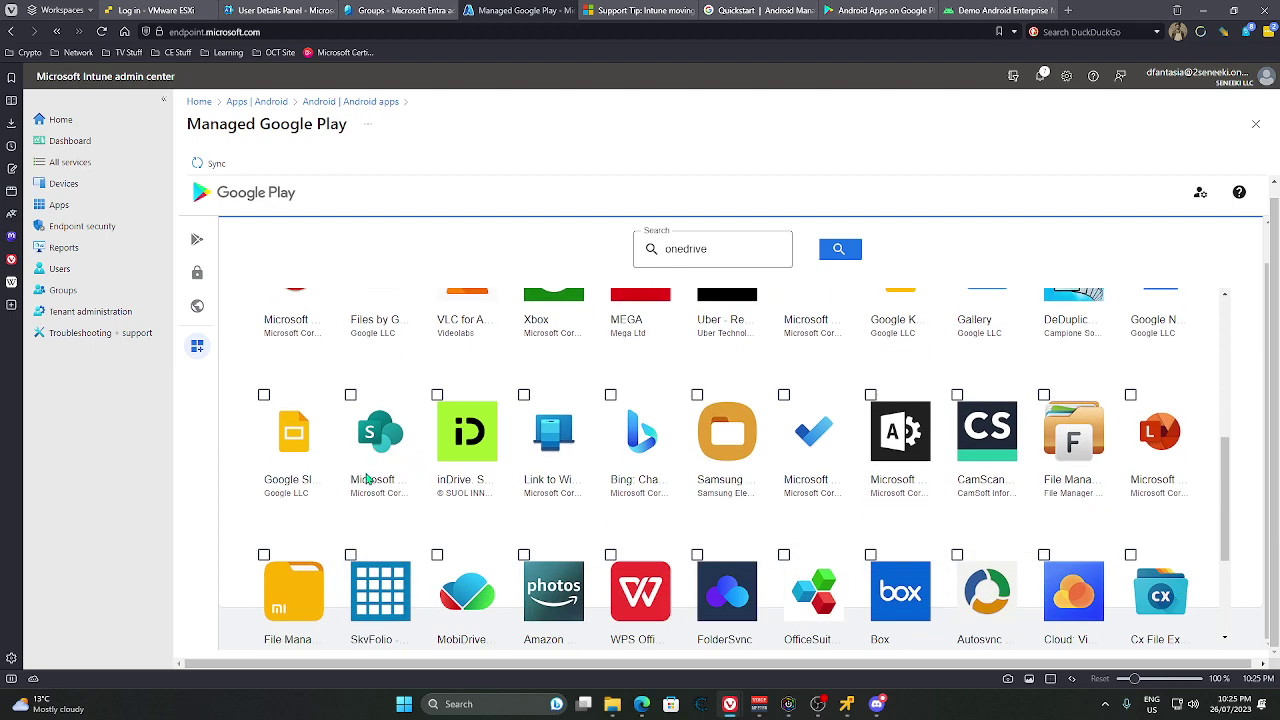
pyautogui.scroll(-3, 410, 477)
pyautogui.scroll(-1, 1040, 485)
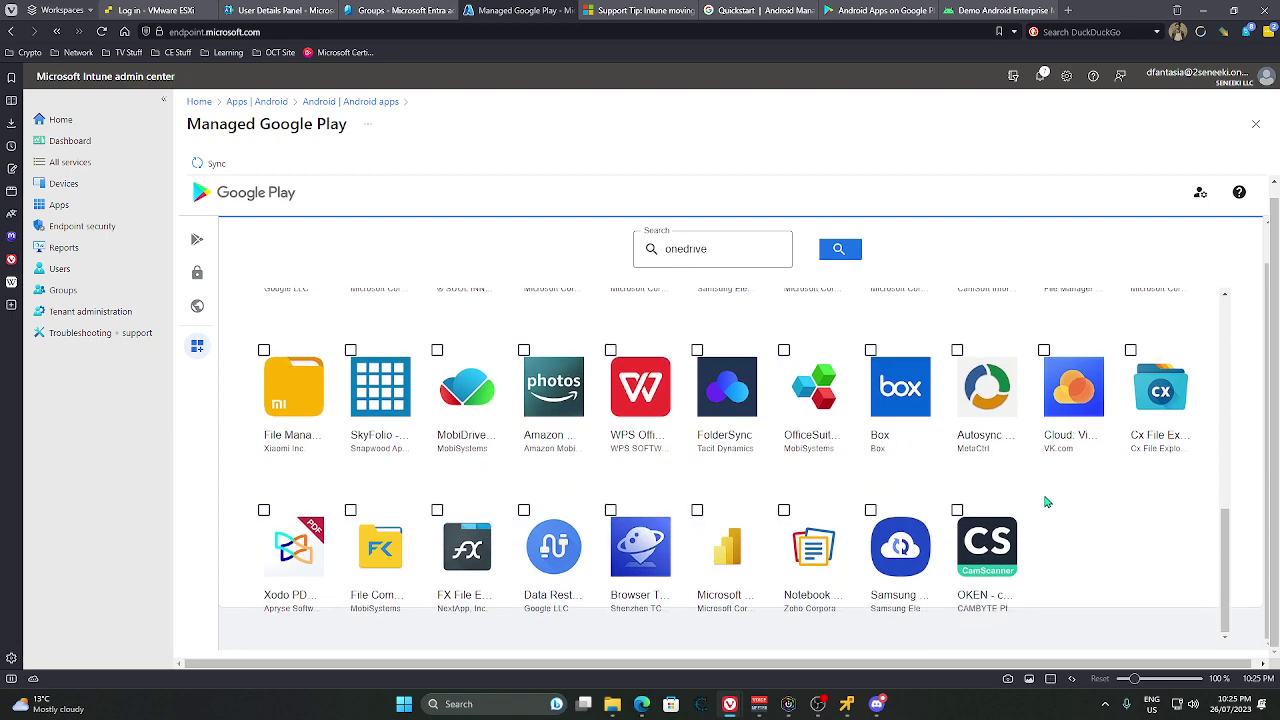
pyautogui.scroll(2, 957, 480)
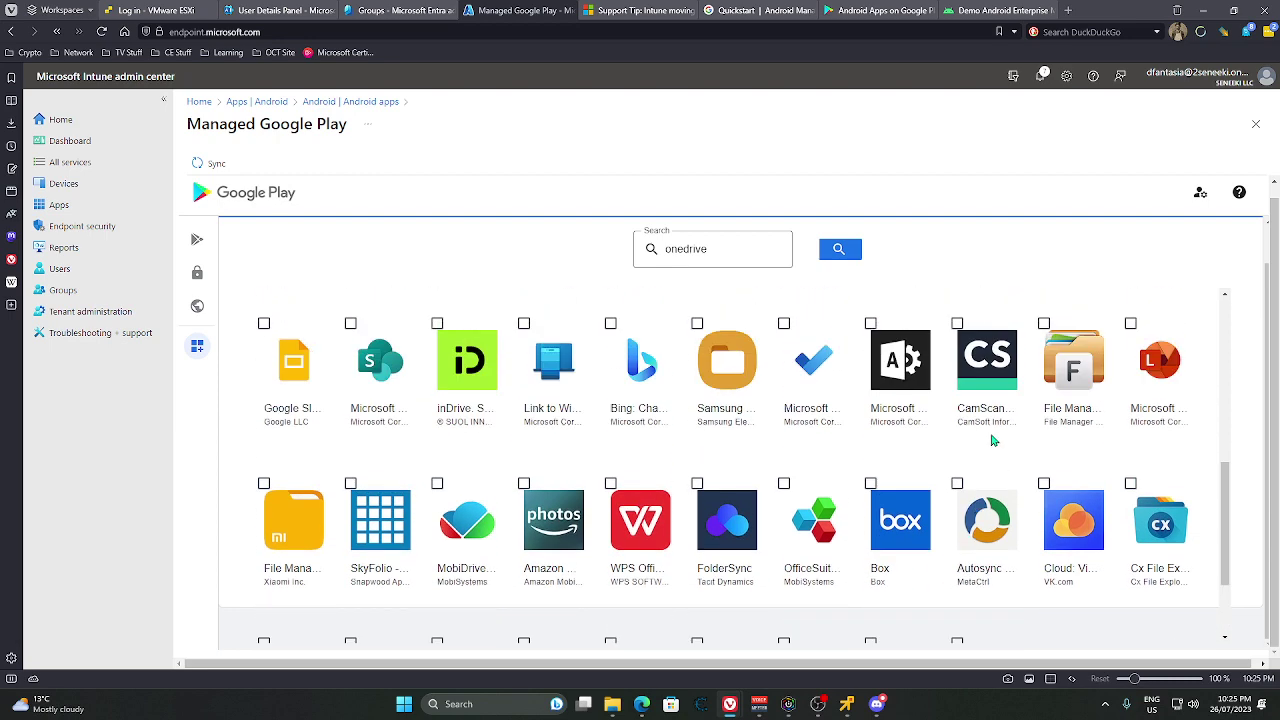
pyautogui.scroll(2, 995, 438)
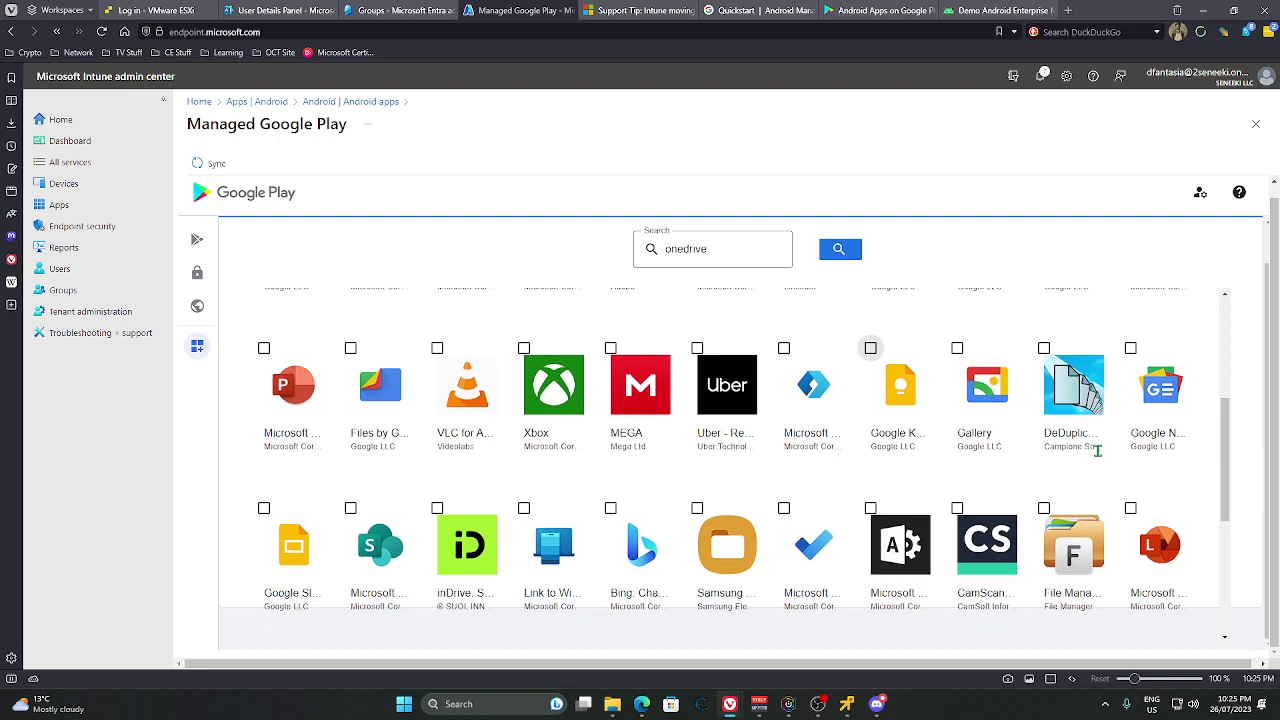
pyautogui.click(1130, 460)
pyautogui.scroll(-2, 990, 460)
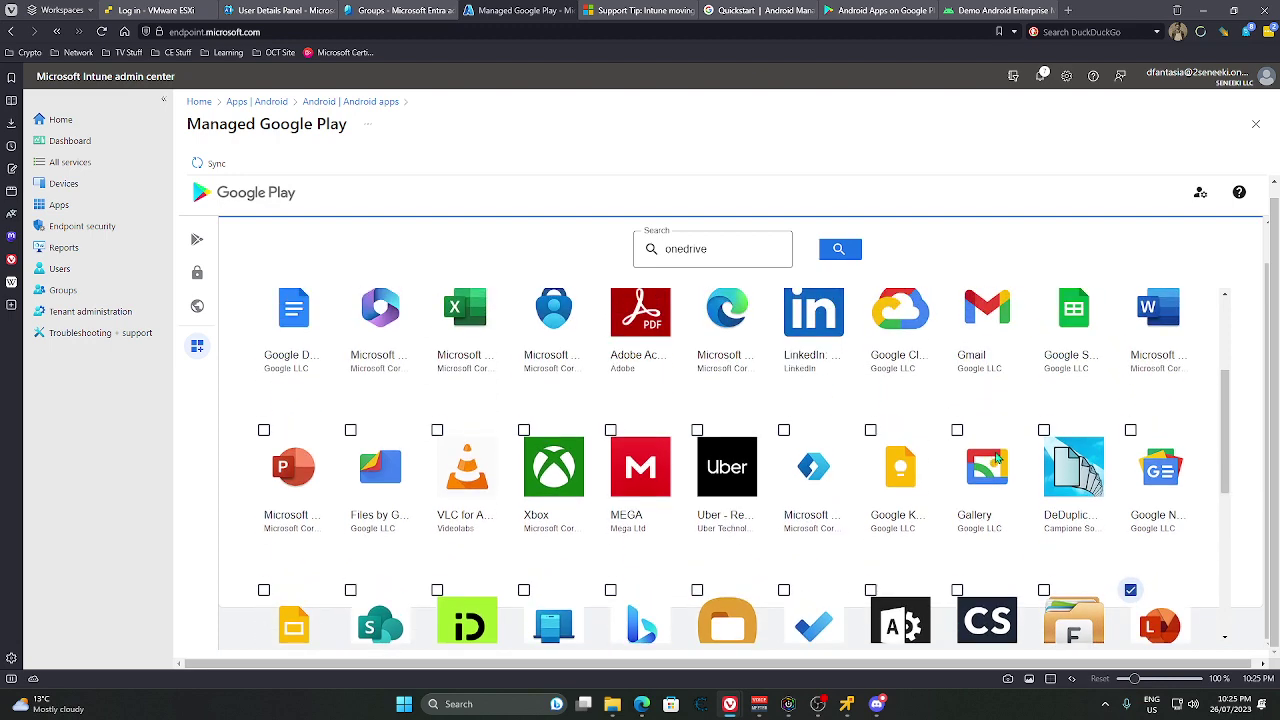
pyautogui.click(957, 430)
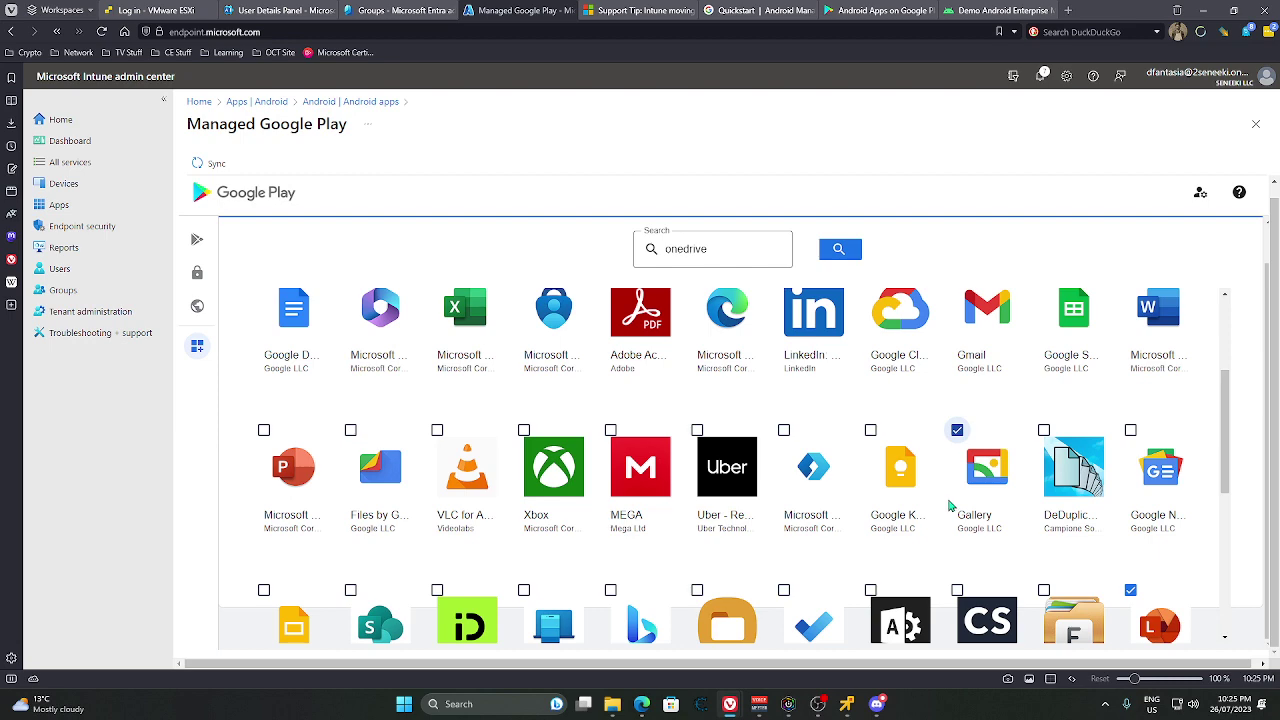
# - Select Microsoft Teams and Microsoft Outlook as further apps for the collection
pyautogui.scroll(2, 980, 507)
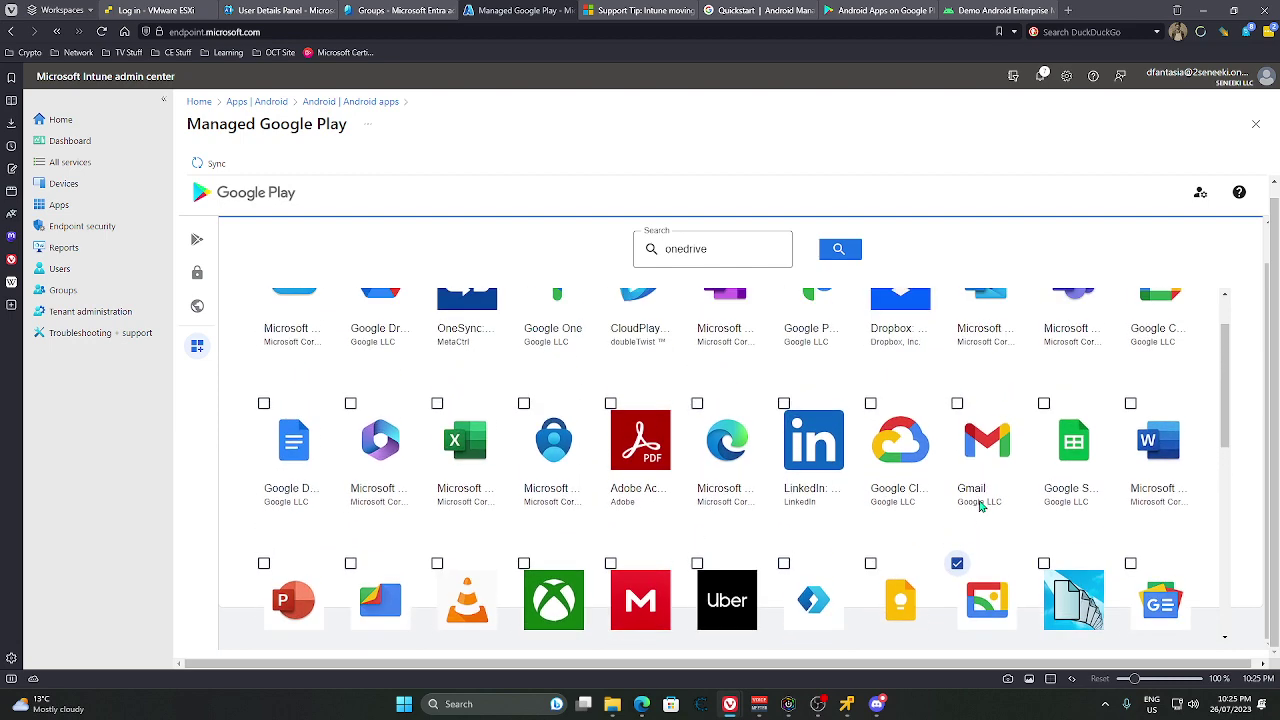
pyautogui.scroll(1, 979, 501)
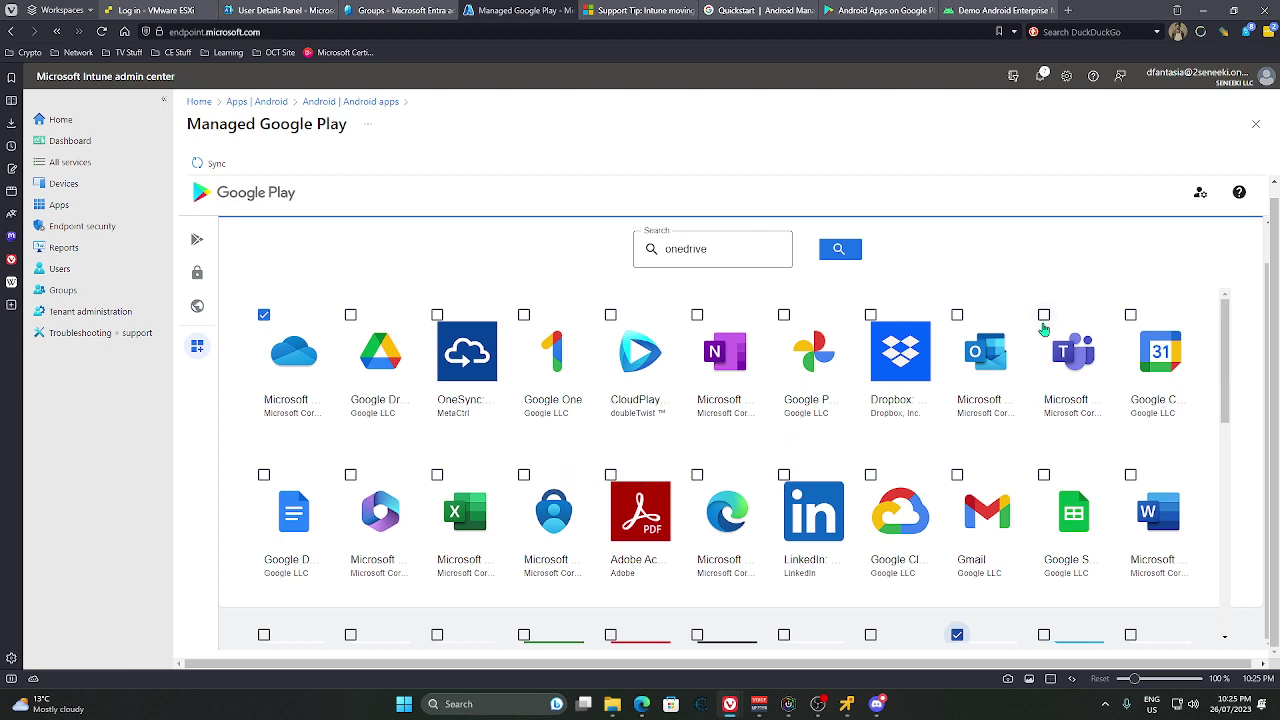
pyautogui.click(1044, 315)
pyautogui.click(957, 315)
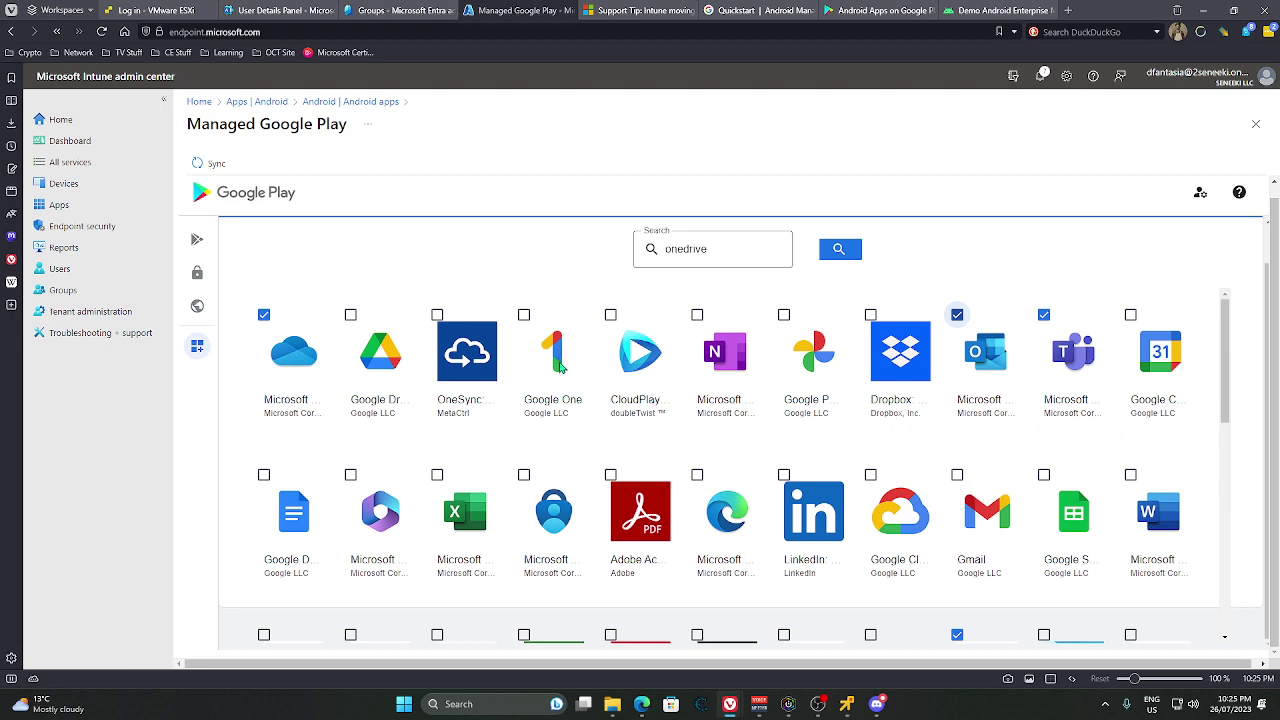
# - Search for "camera" among the apps to add and select the Google LLC camera app
pyautogui.doubleClick(715, 252)
pyautogui.write('camera')
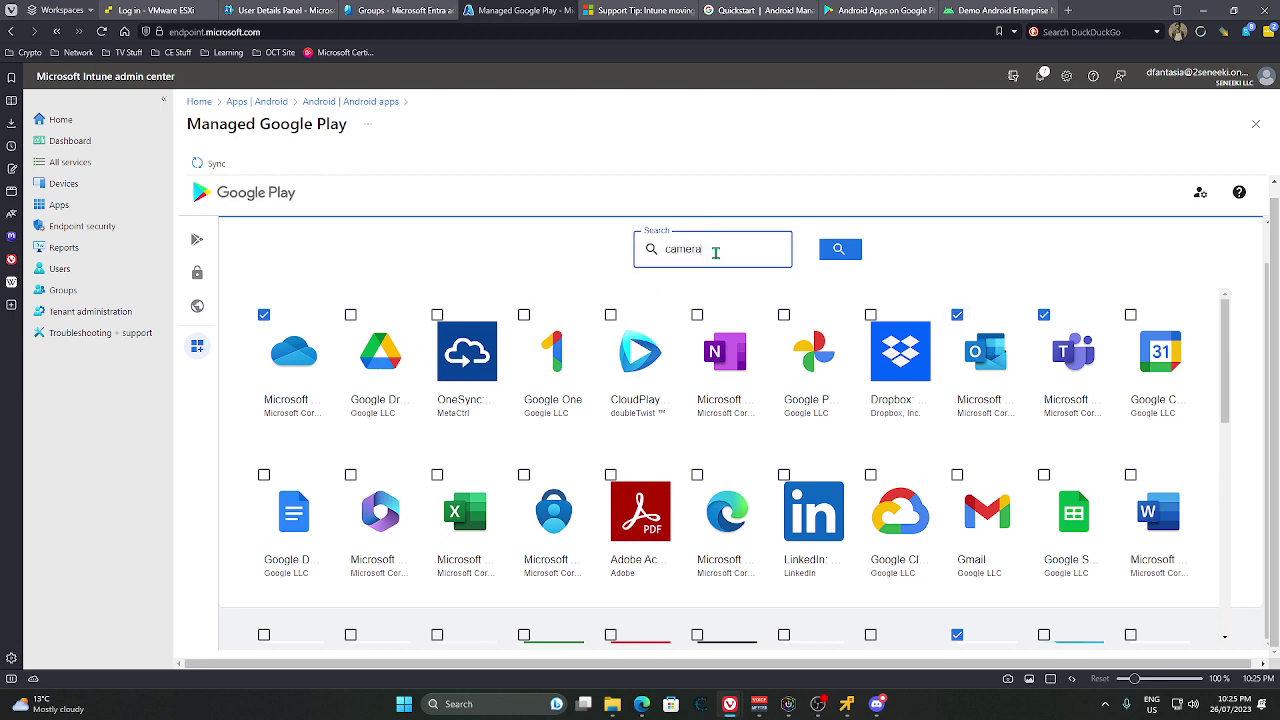
pyautogui.press('Return')
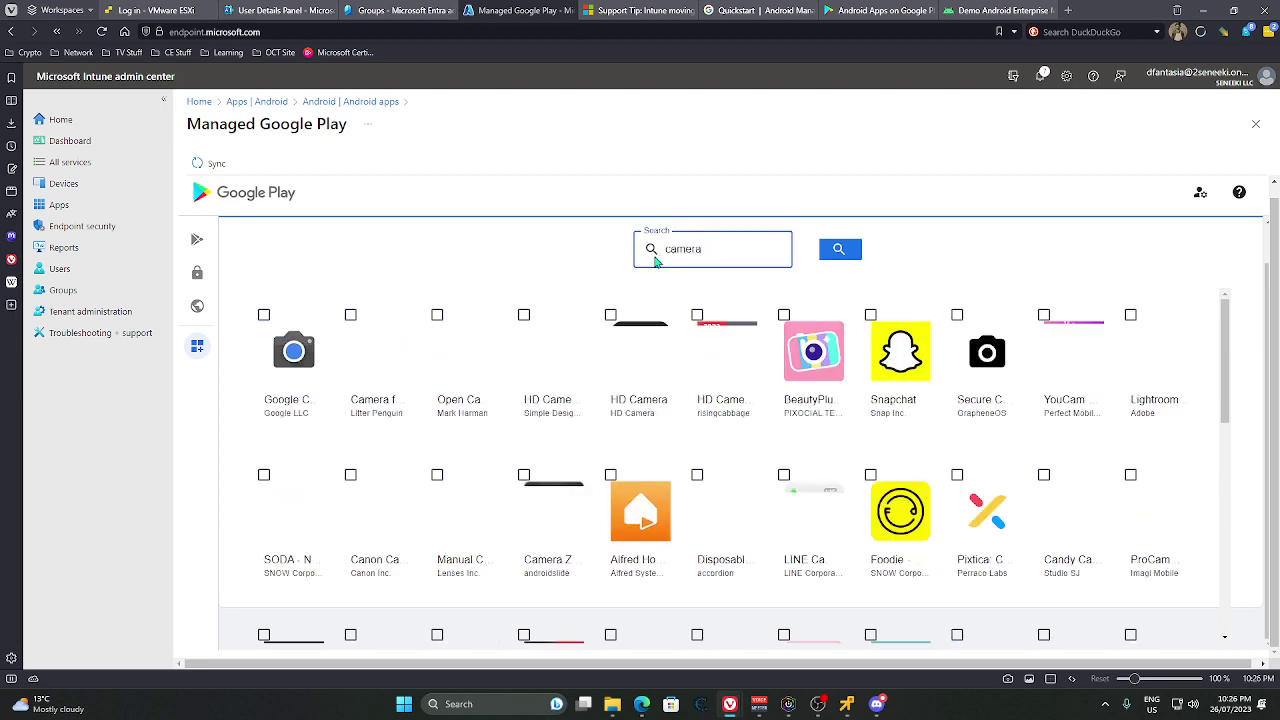
pyautogui.click(263, 318)
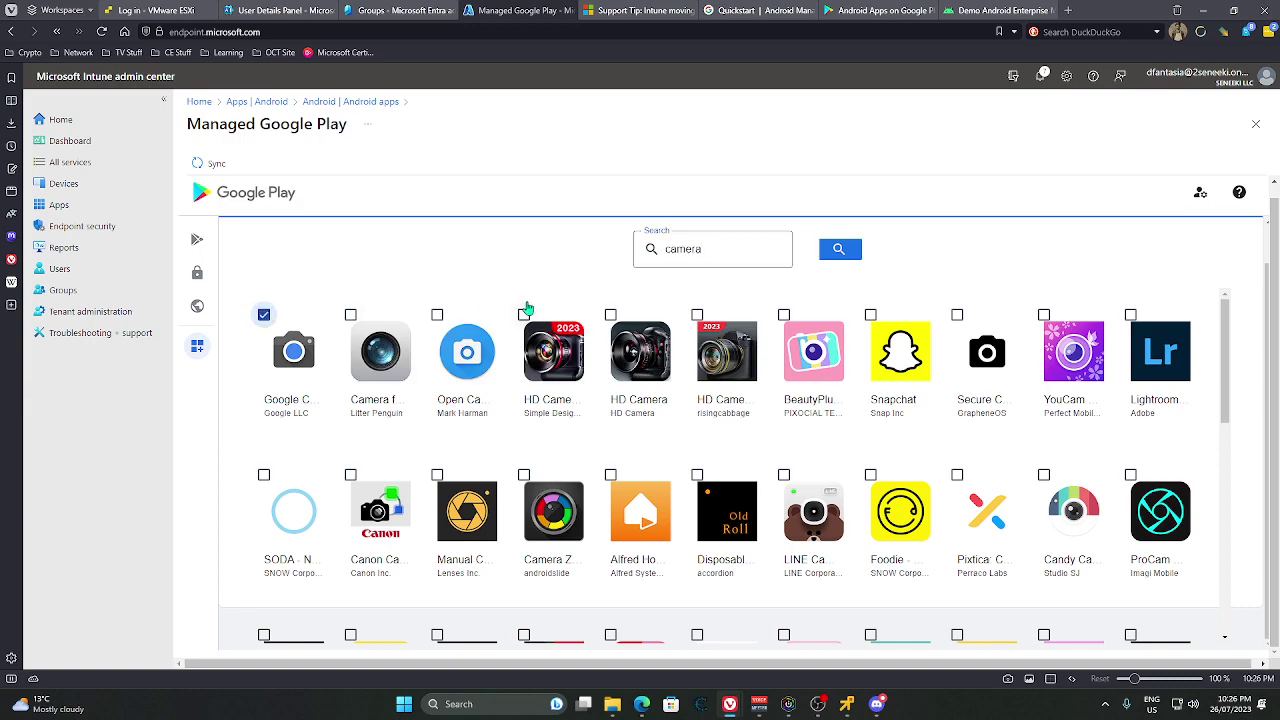
pyautogui.scroll(-6, 540, 320)
pyautogui.scroll(6, 941, 516)
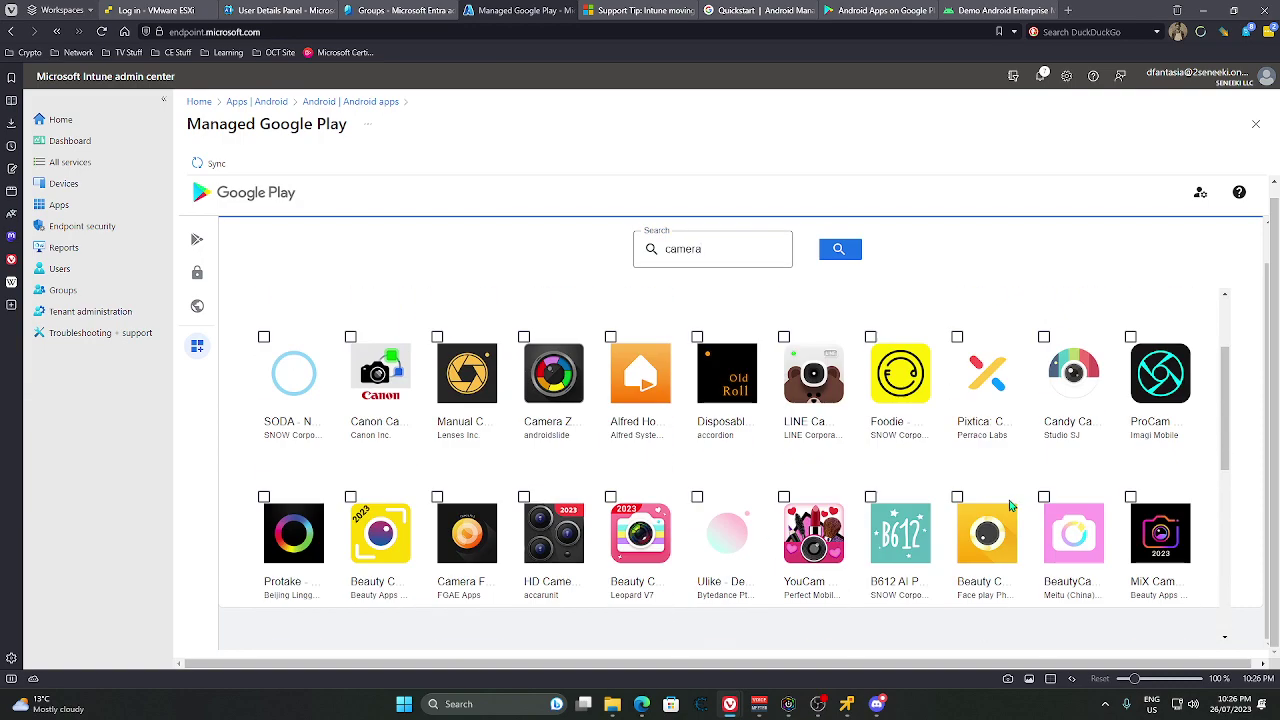
# - Add the selected apps to the My Work App collection and save the collection
pyautogui.click(1196, 238)
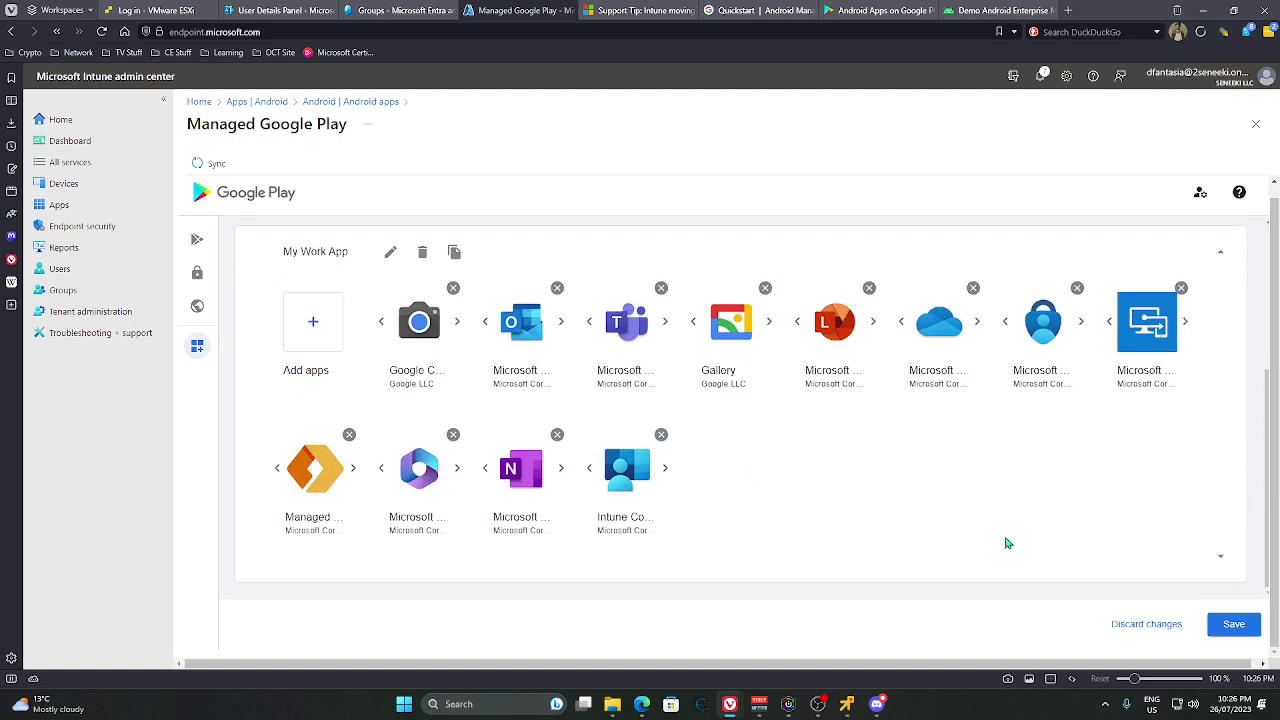
pyautogui.click(1232, 624)
pyautogui.click(817, 448)
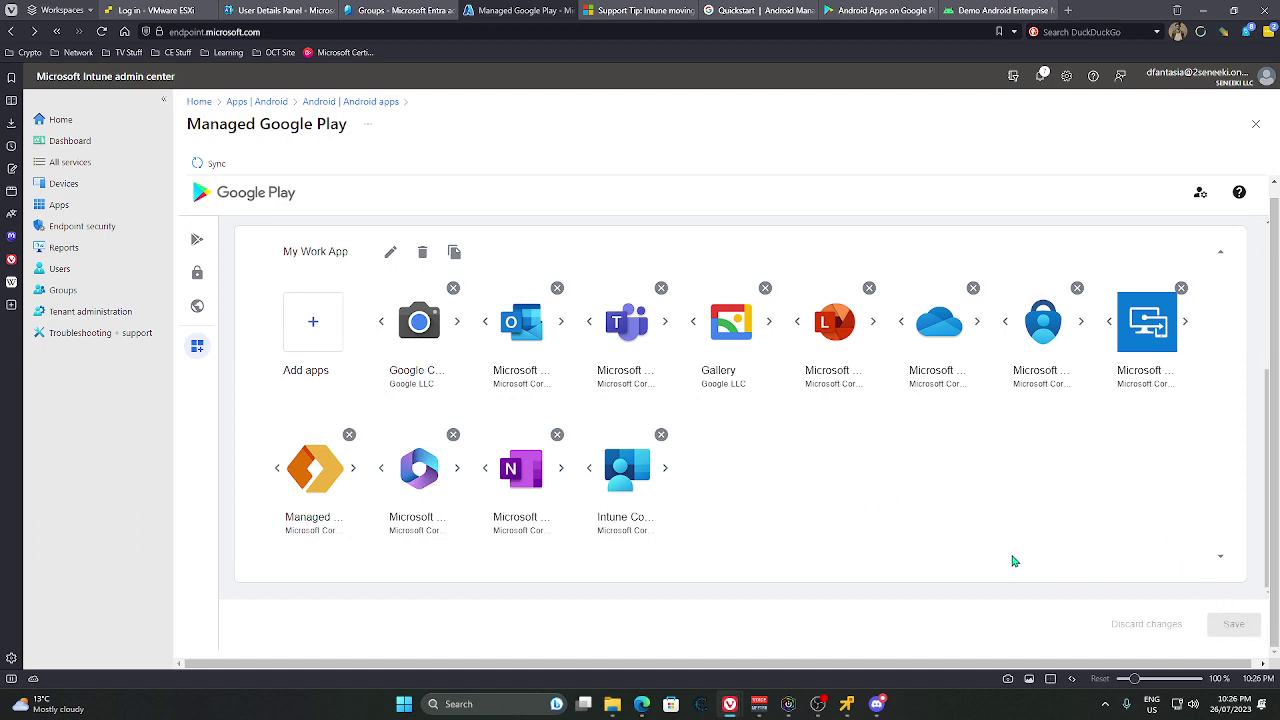
# - Sync Managed Google Play with Intune and refresh the Android apps list
pyautogui.scroll(3, 737, 484)
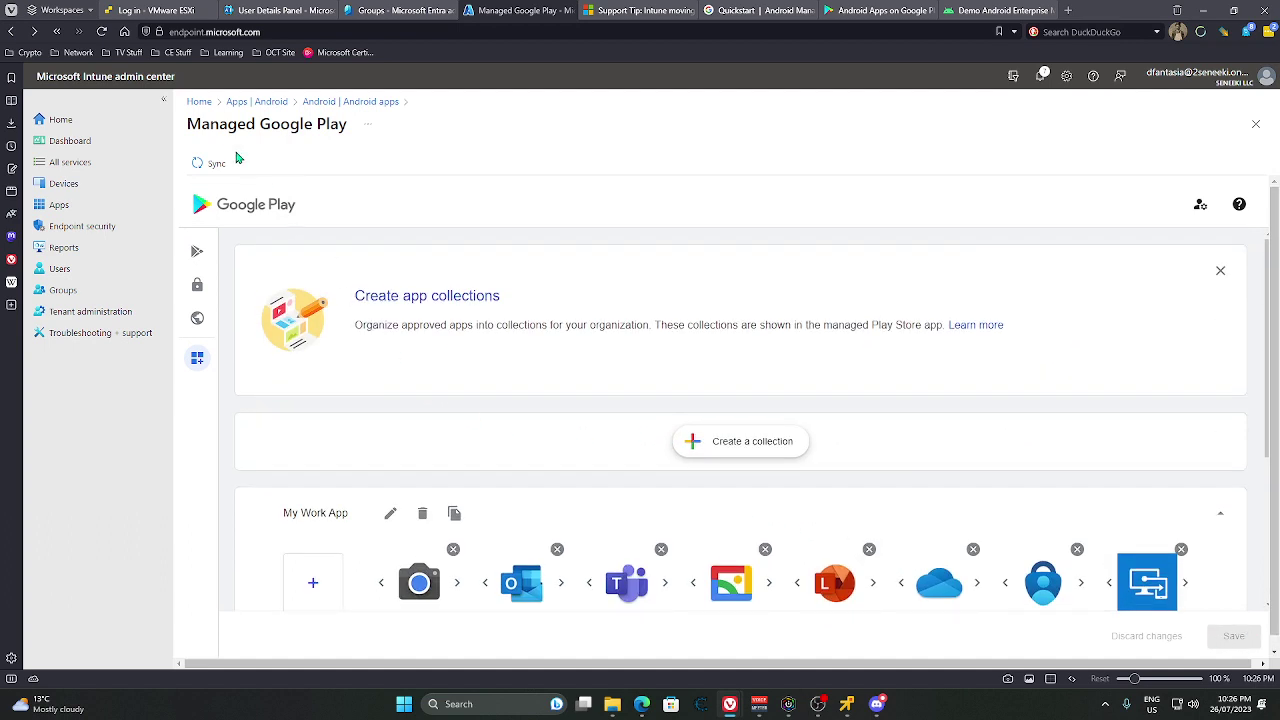
pyautogui.click(216, 163)
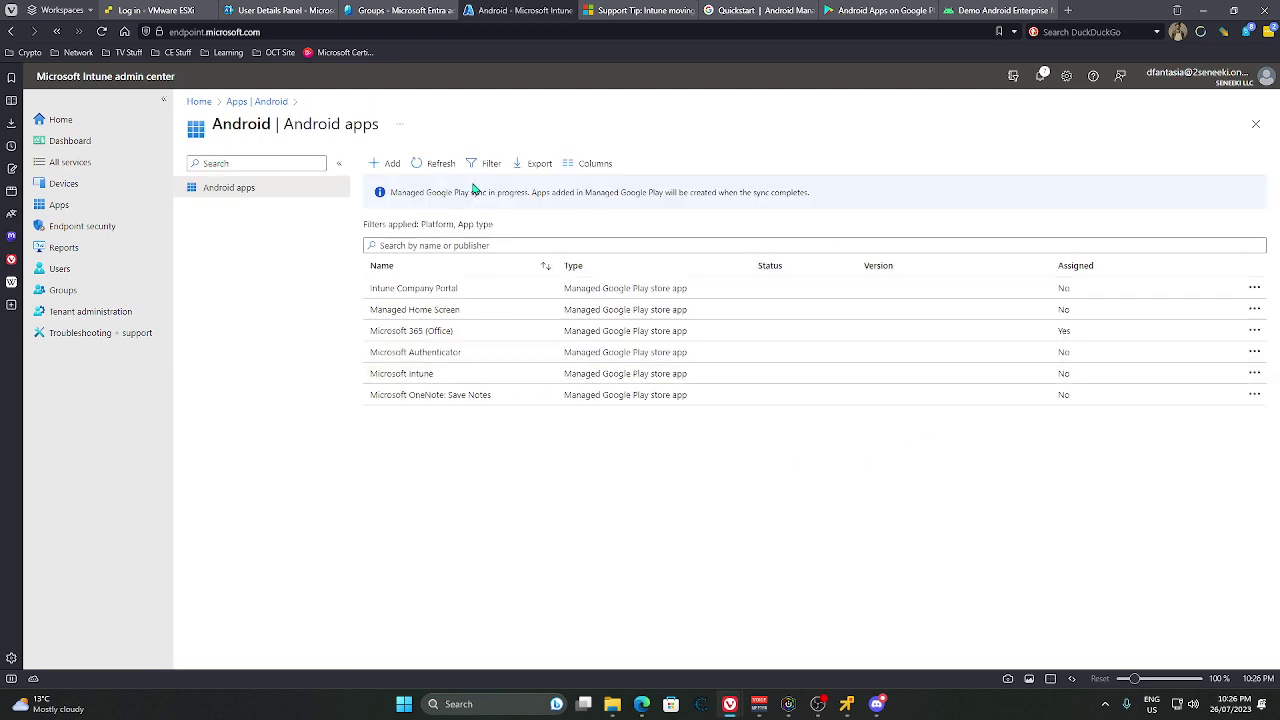
pyautogui.click(436, 165)
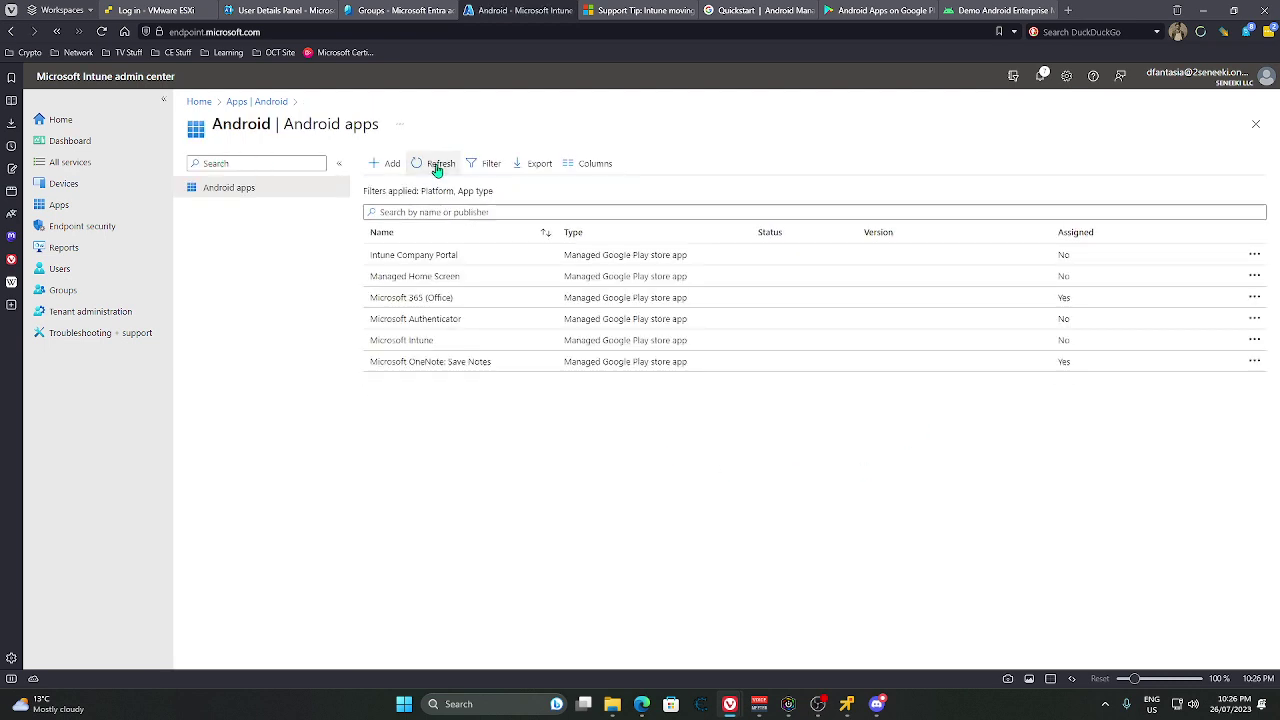
pyautogui.click(436, 168)
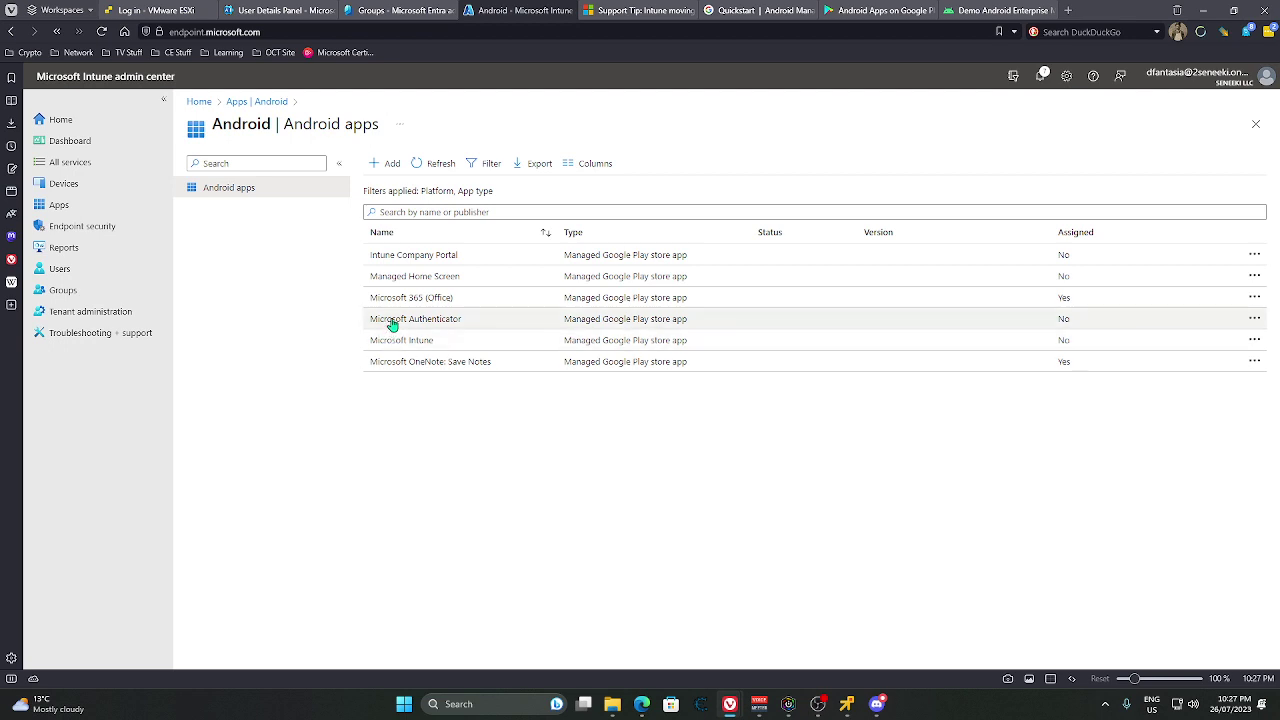
pyautogui.click(432, 165)
pyautogui.click(432, 165)
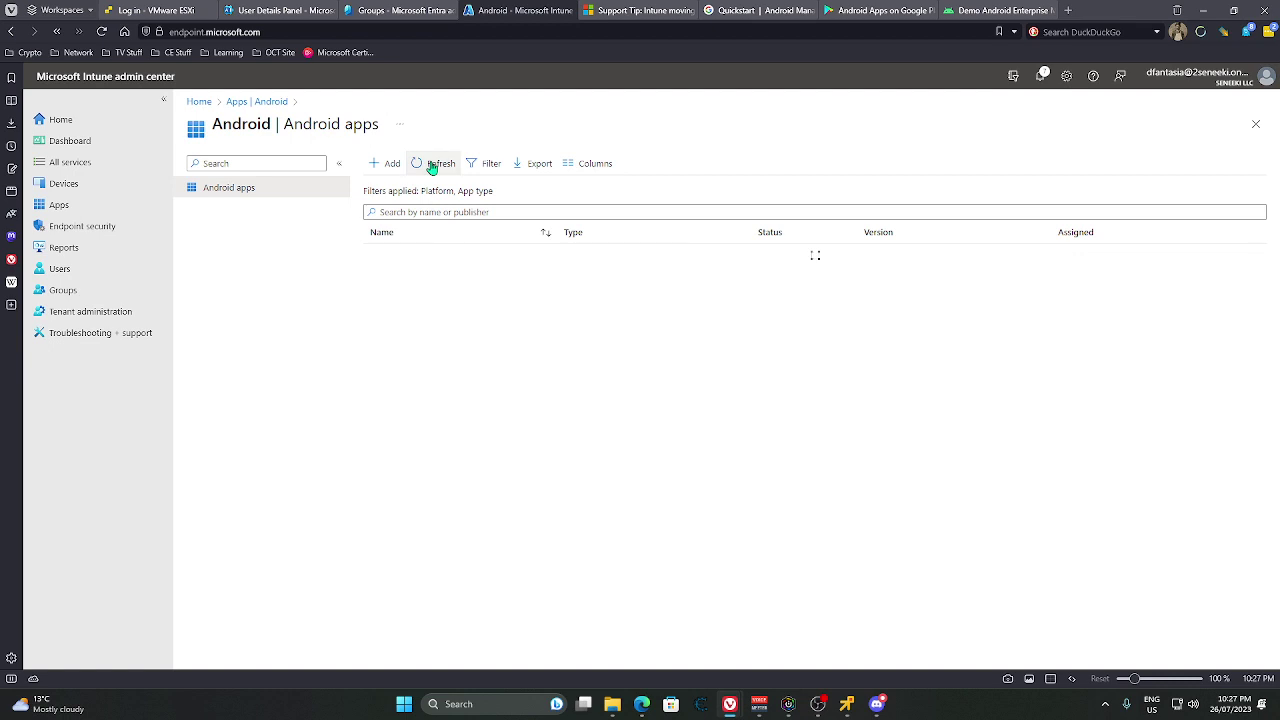
pyautogui.click(432, 165)
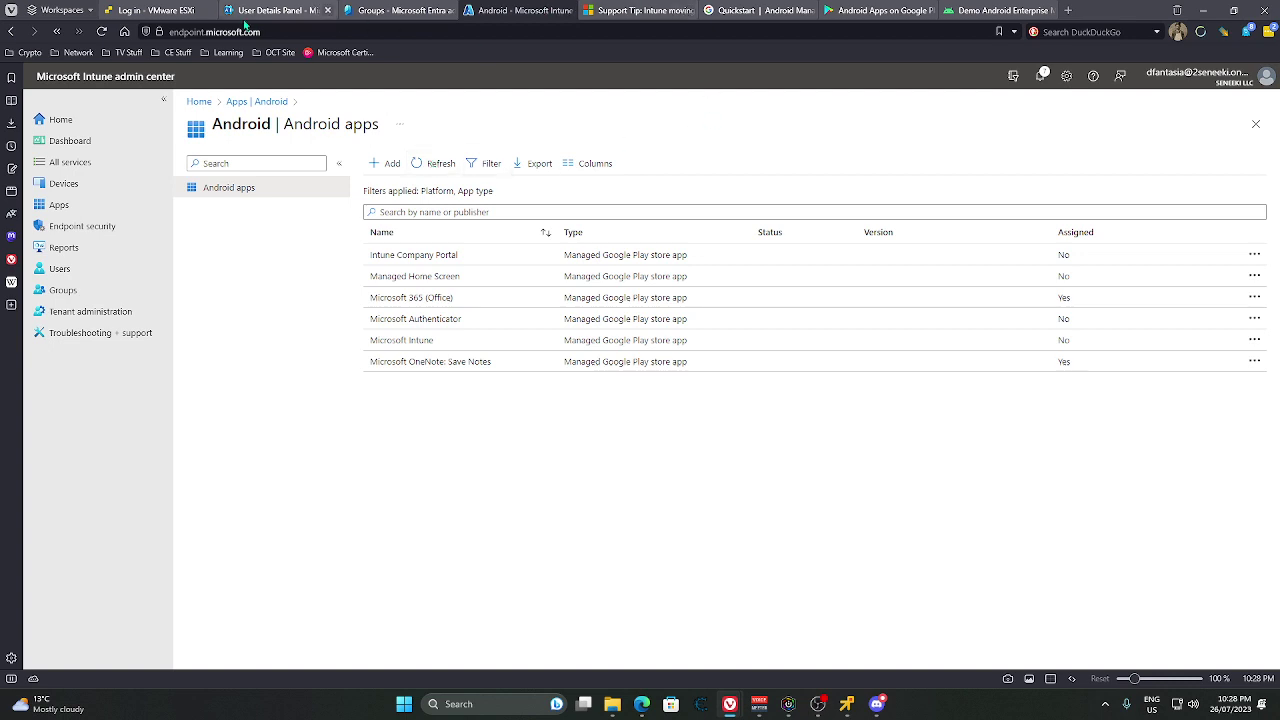
# - In the Microsoft 365 admin center, assign the Microsoft 365 E5 Developer (without Windows and Audio Conferencing) license to the last active user and save
pyautogui.click(280, 12)
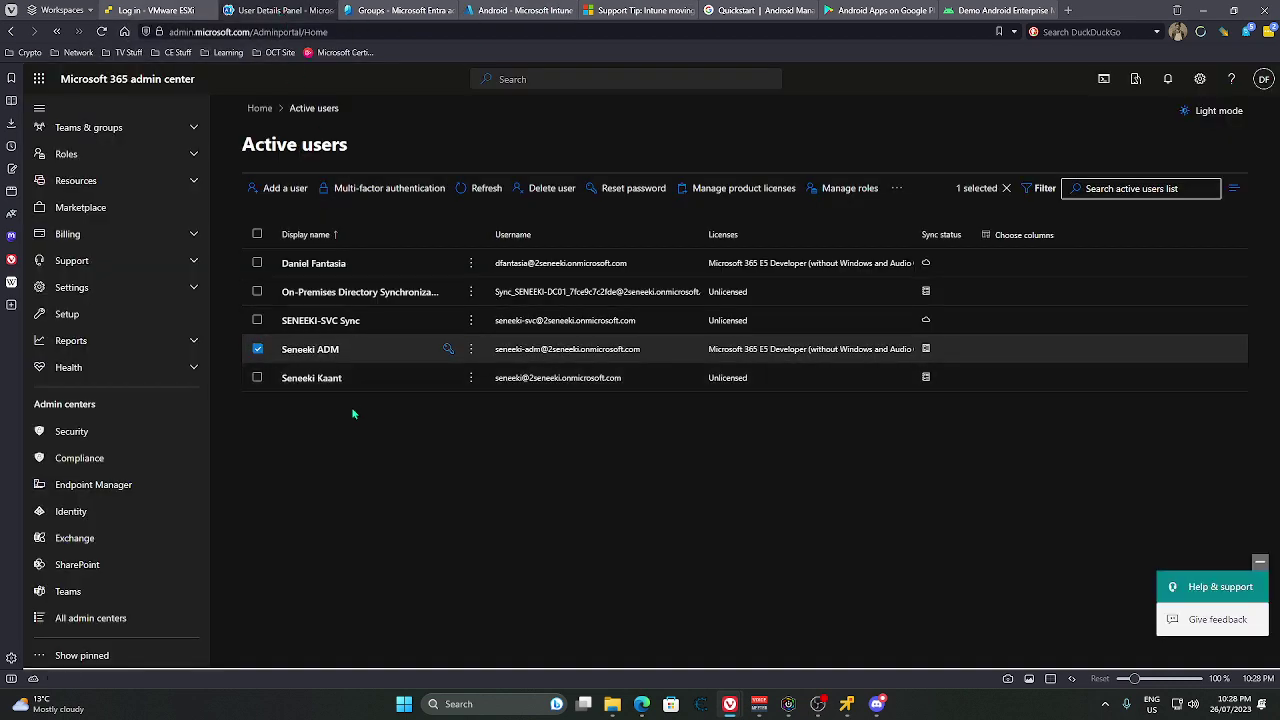
pyautogui.click(298, 379)
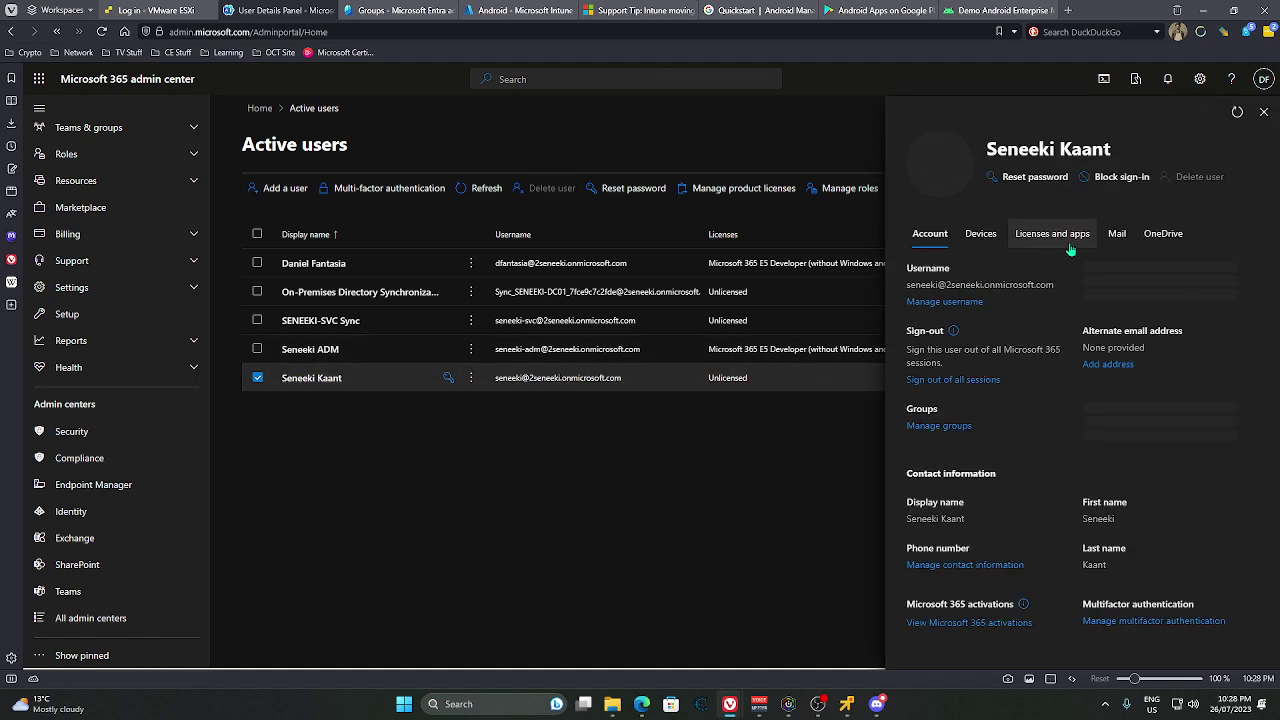
pyautogui.click(1045, 238)
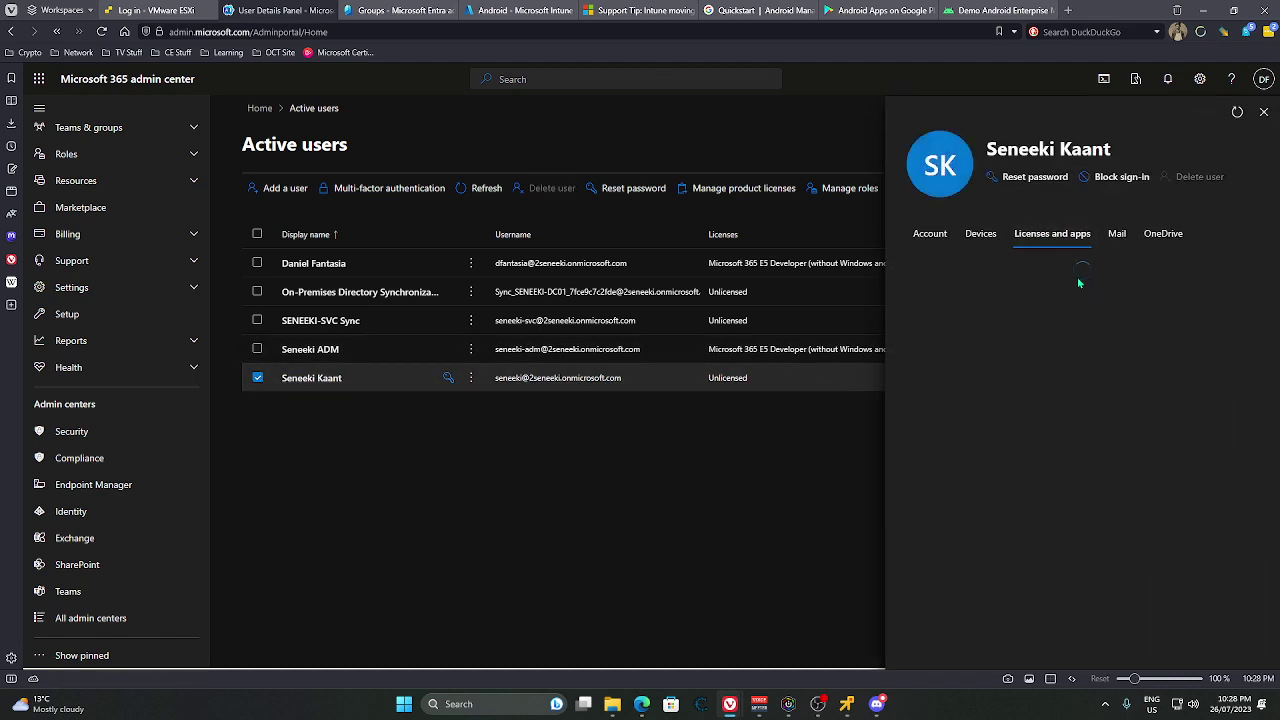
pyautogui.click(913, 387)
pyautogui.click(947, 650)
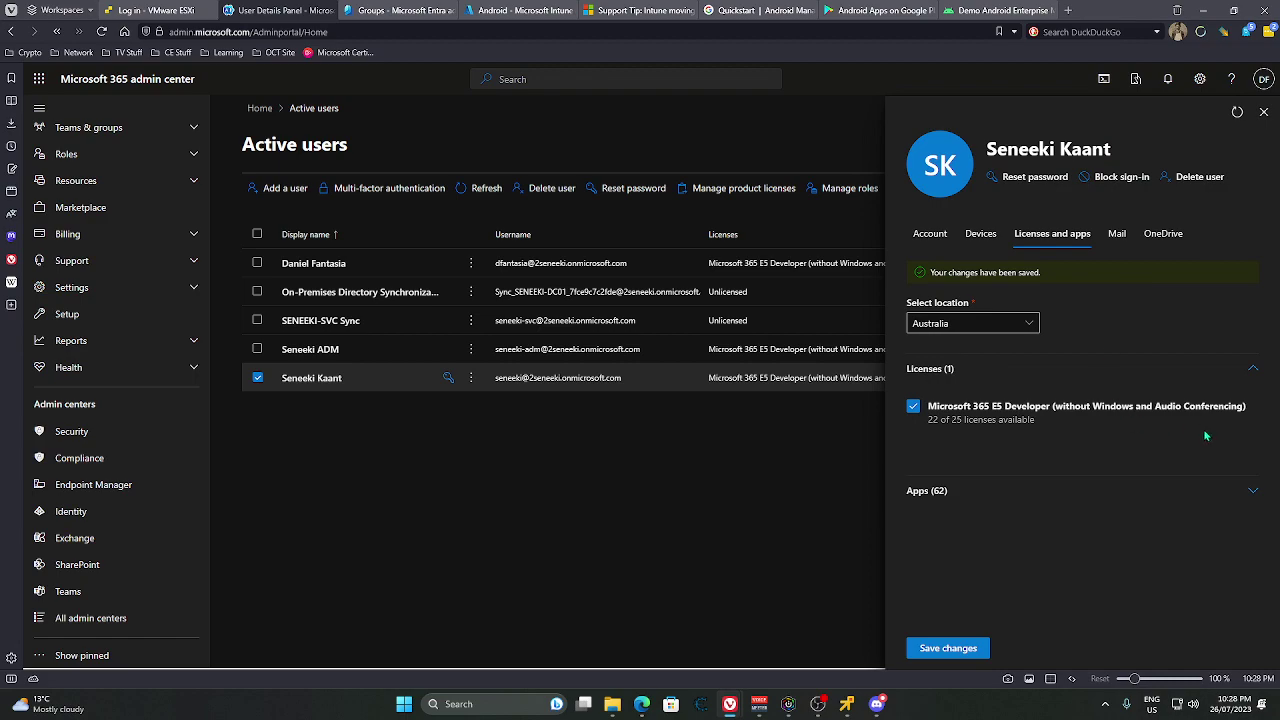
# - Expand the user's licensed apps and review which Microsoft 365 E5 Developer services are enabled, including Mobile Device Management for Office 365
pyautogui.click(1254, 490)
pyautogui.scroll(-6, 1120, 558)
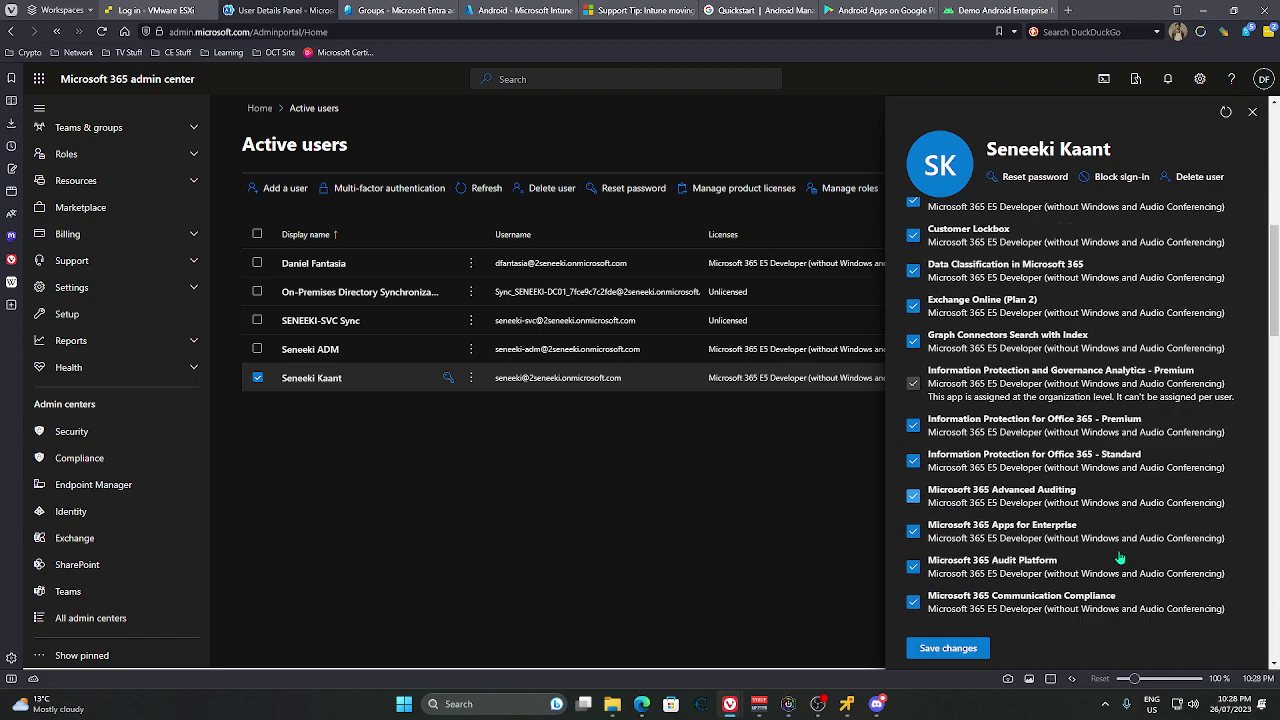
pyautogui.scroll(-10, 1120, 558)
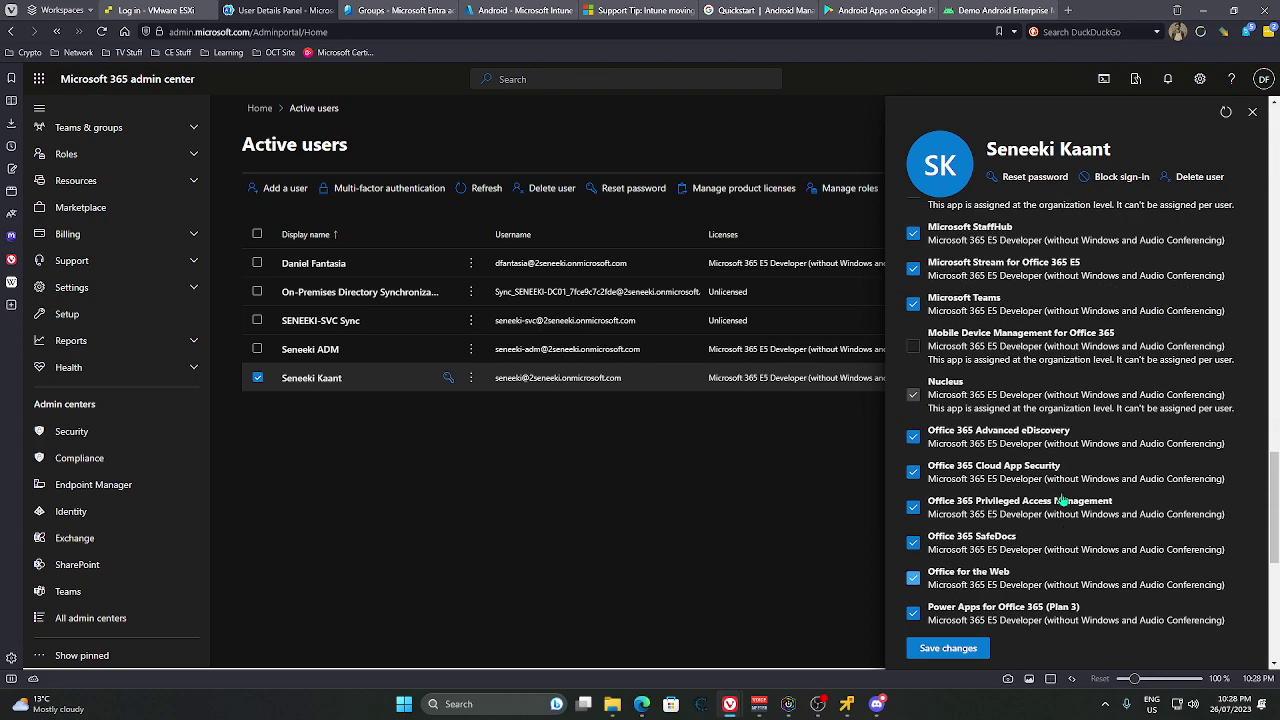
pyautogui.scroll(-1, 1010, 440)
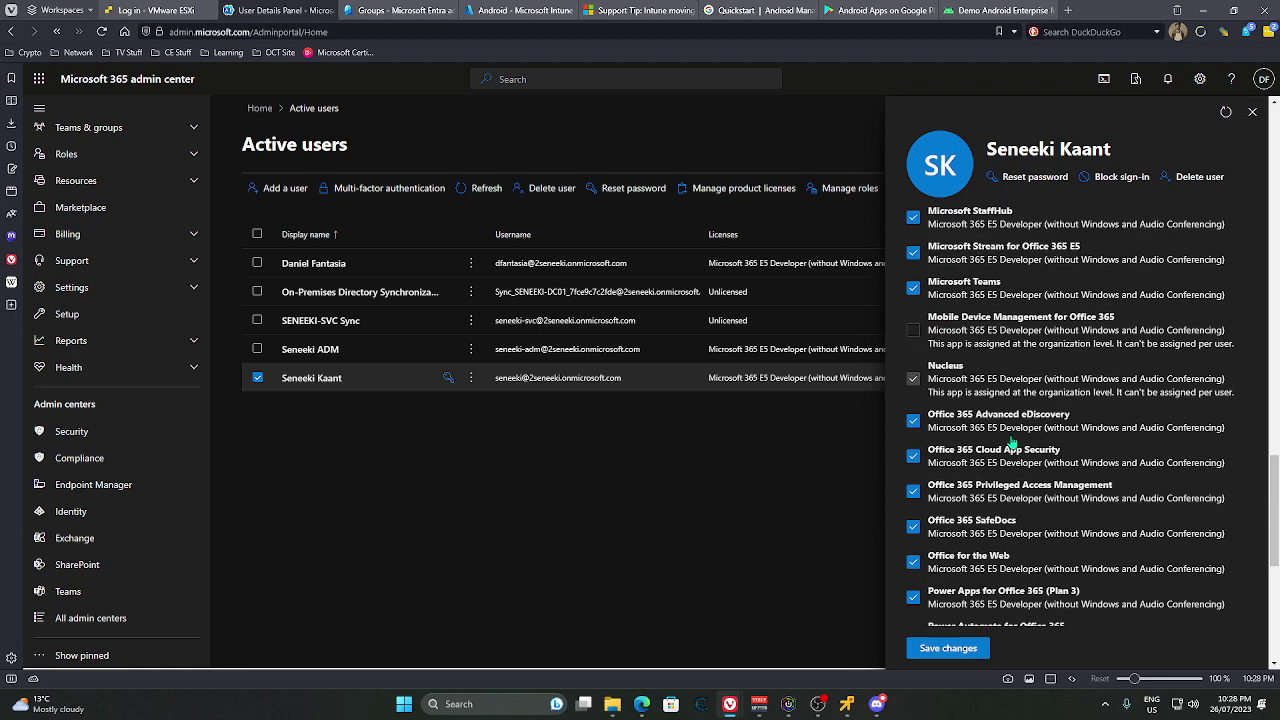
pyautogui.scroll(-5, 1010, 440)
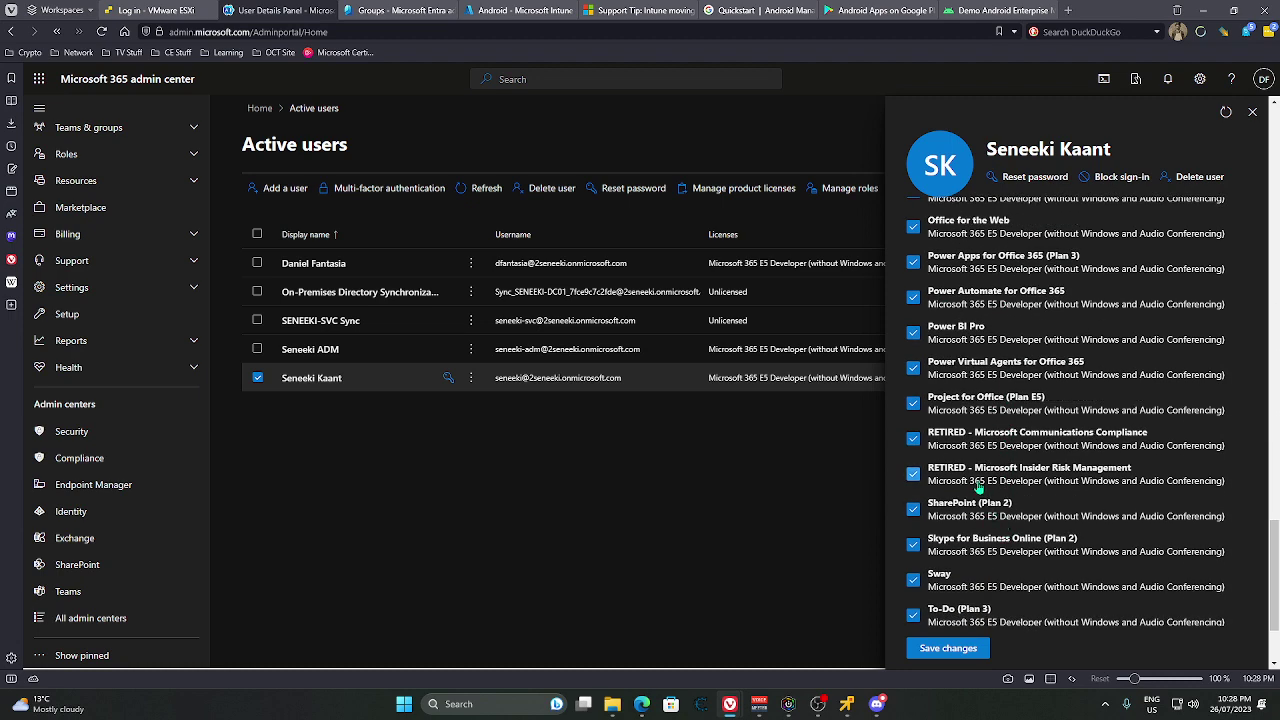
pyautogui.scroll(-3, 990, 474)
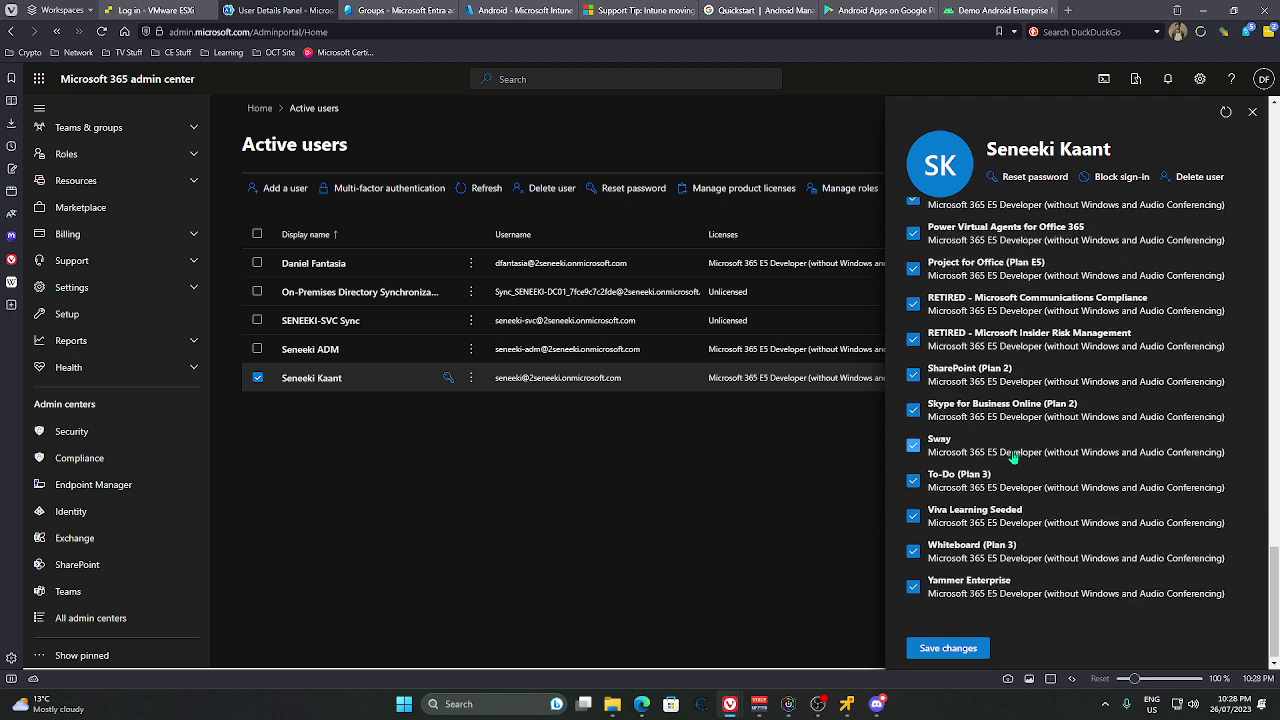
pyautogui.scroll(2, 973, 513)
pyautogui.scroll(5, 973, 513)
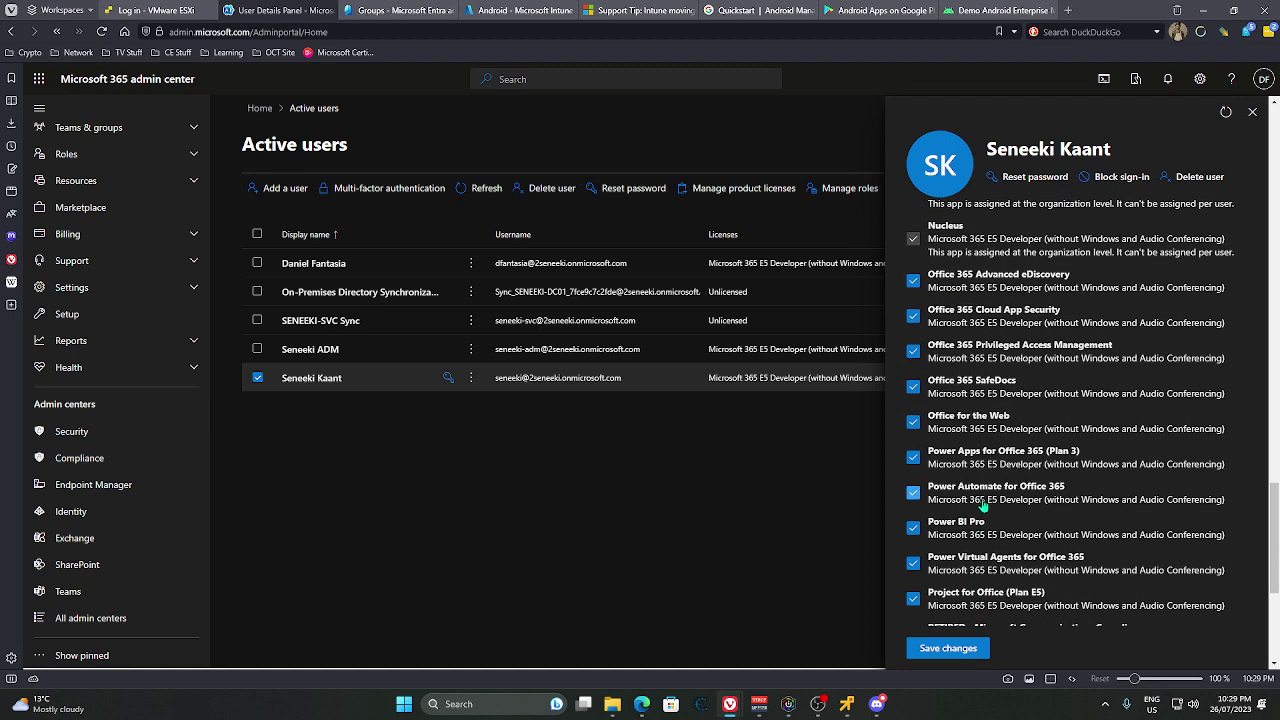
pyautogui.scroll(4, 983, 507)
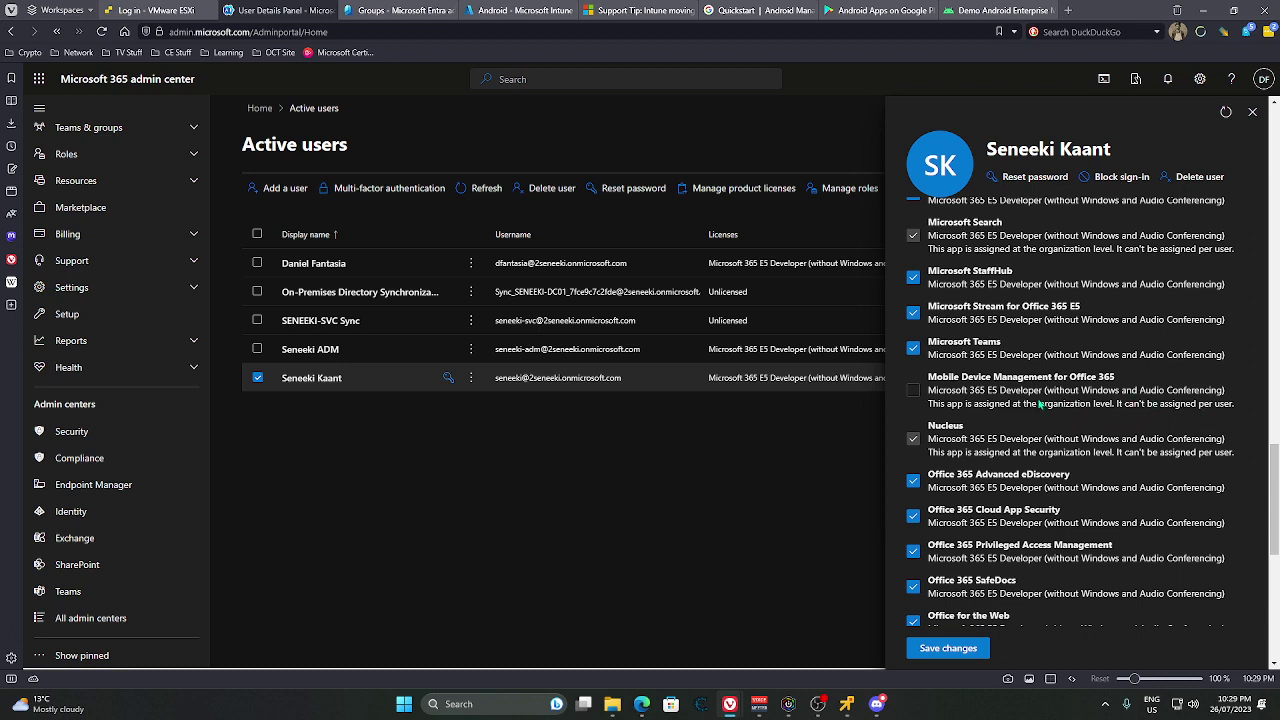
# - Save the licensed app changes for the user, close the details and refresh the Active users list
pyautogui.click(968, 646)
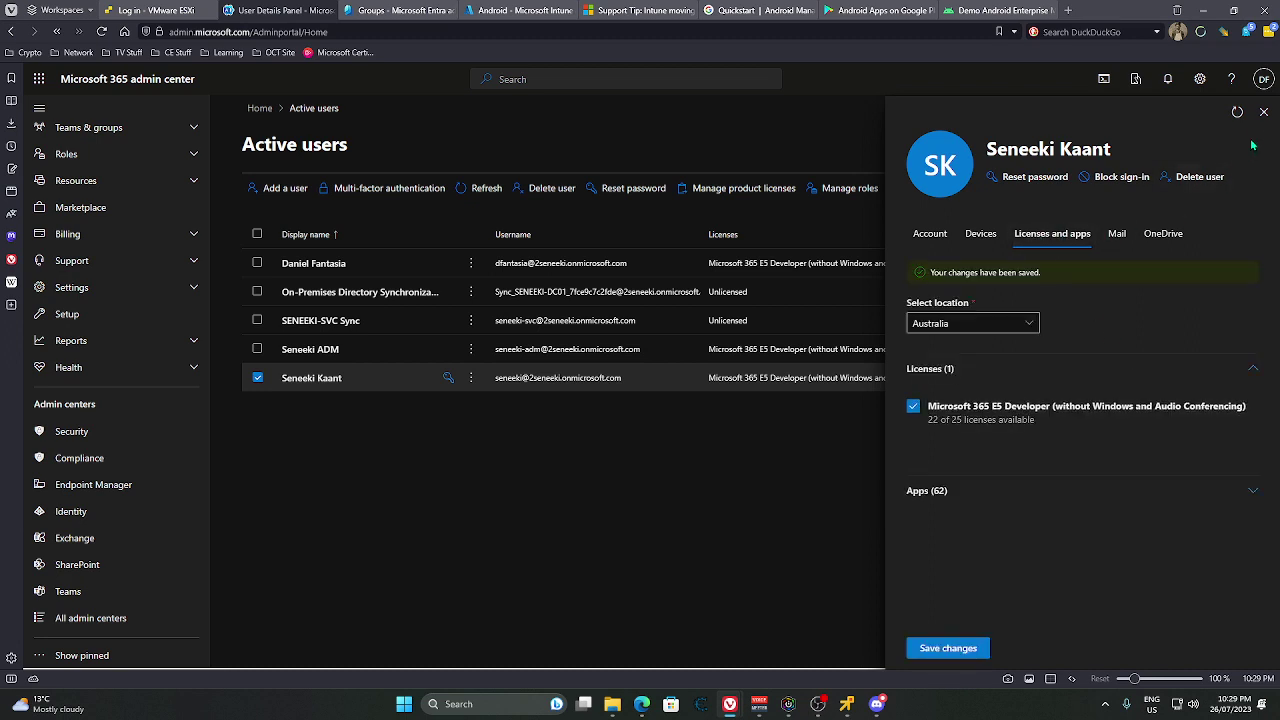
pyautogui.click(1262, 112)
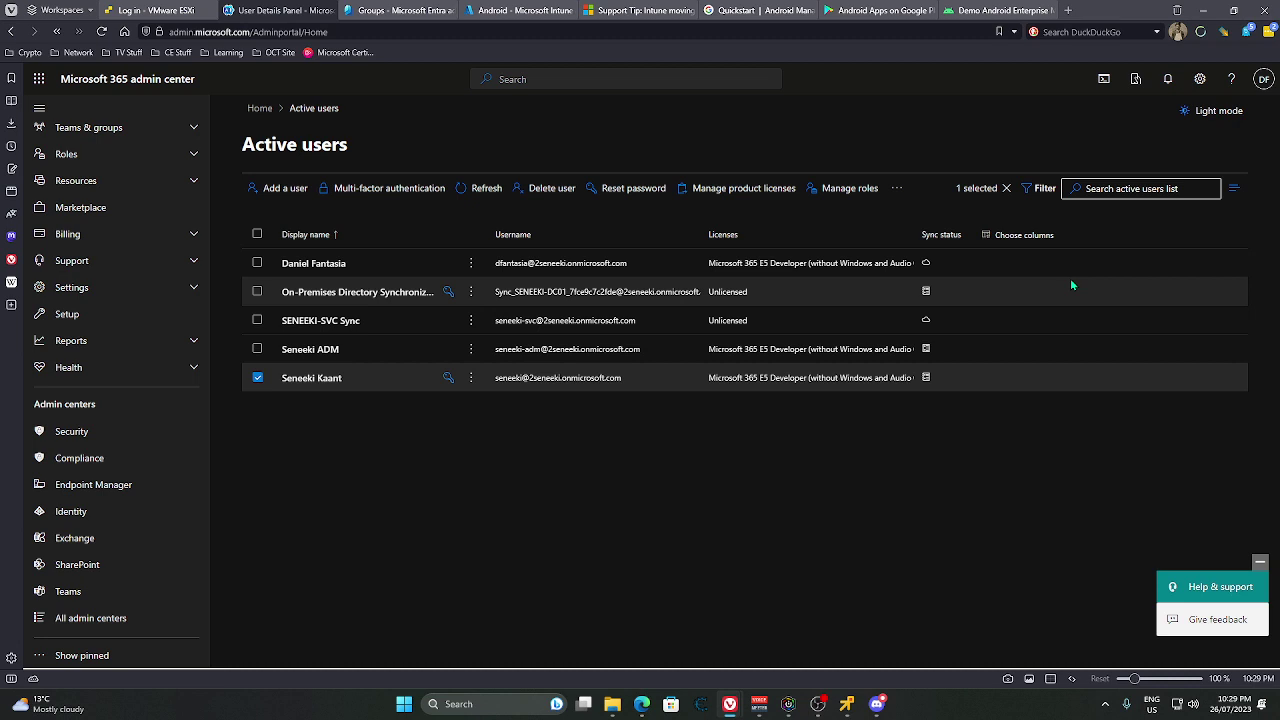
pyautogui.click(484, 188)
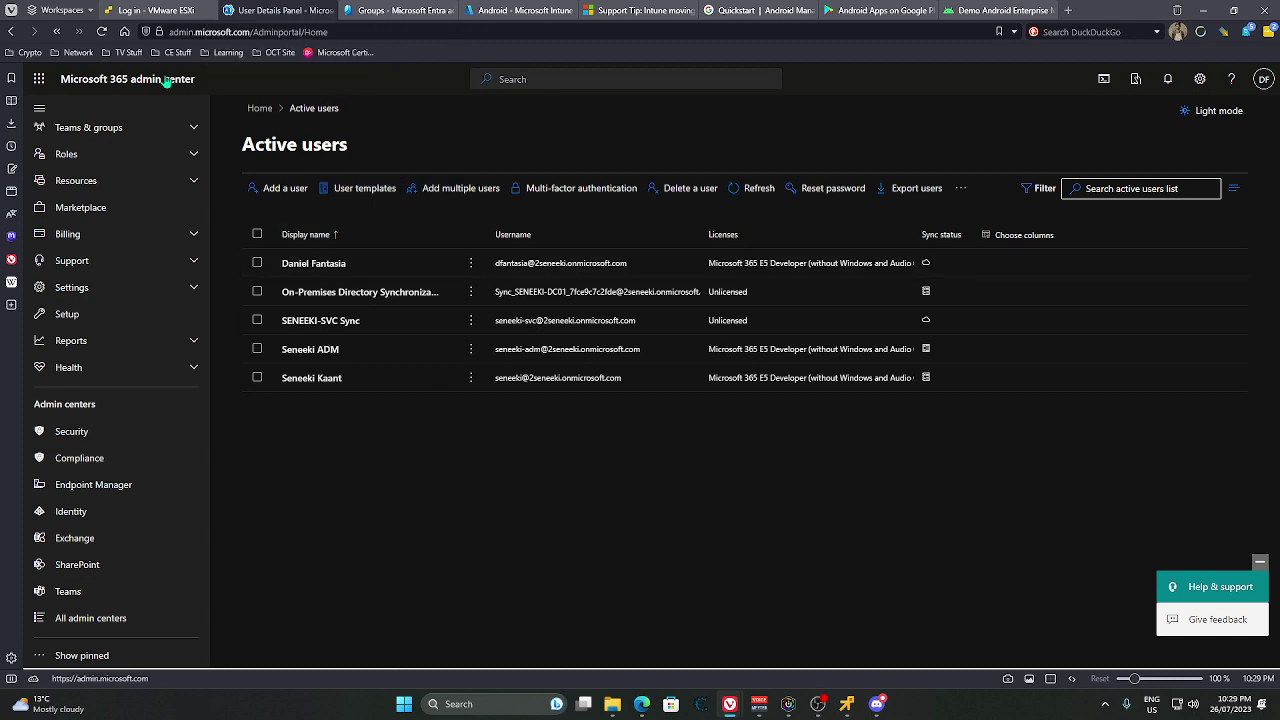
# - Switch to the domain controller's remote console and try to unlock the administrator session with the account password
pyautogui.click(150, 10)
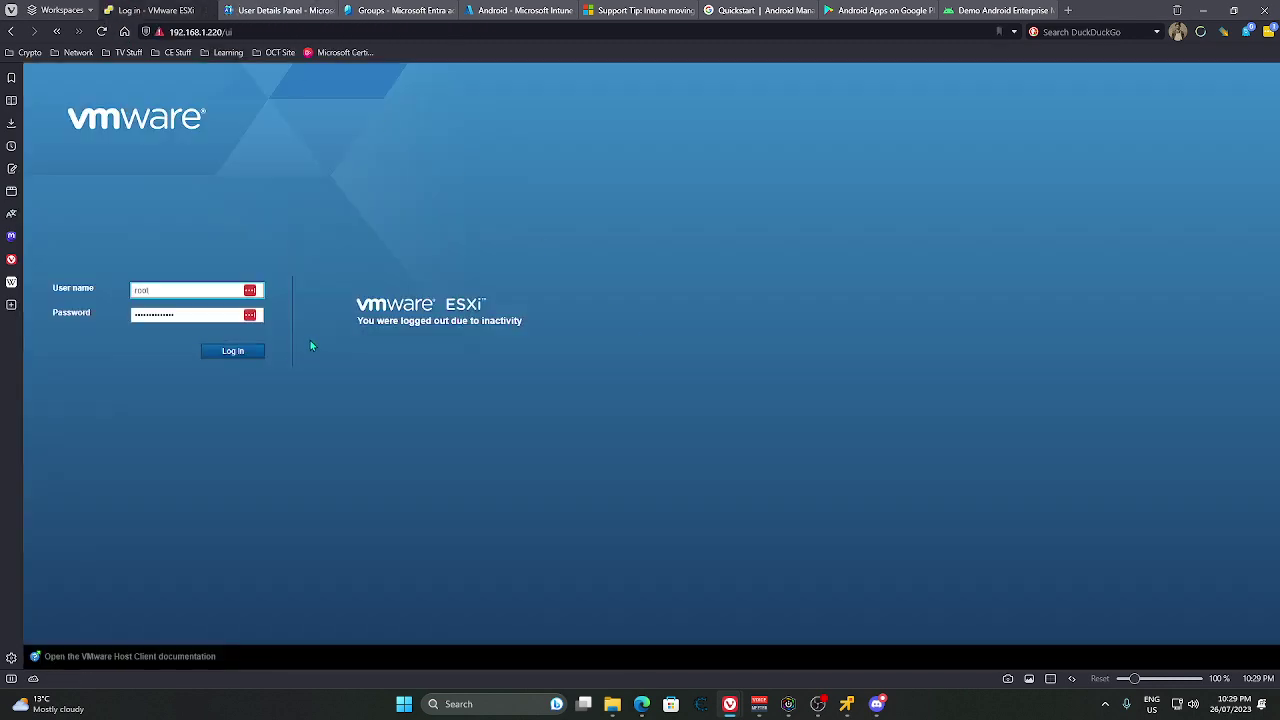
pyautogui.click(280, 10)
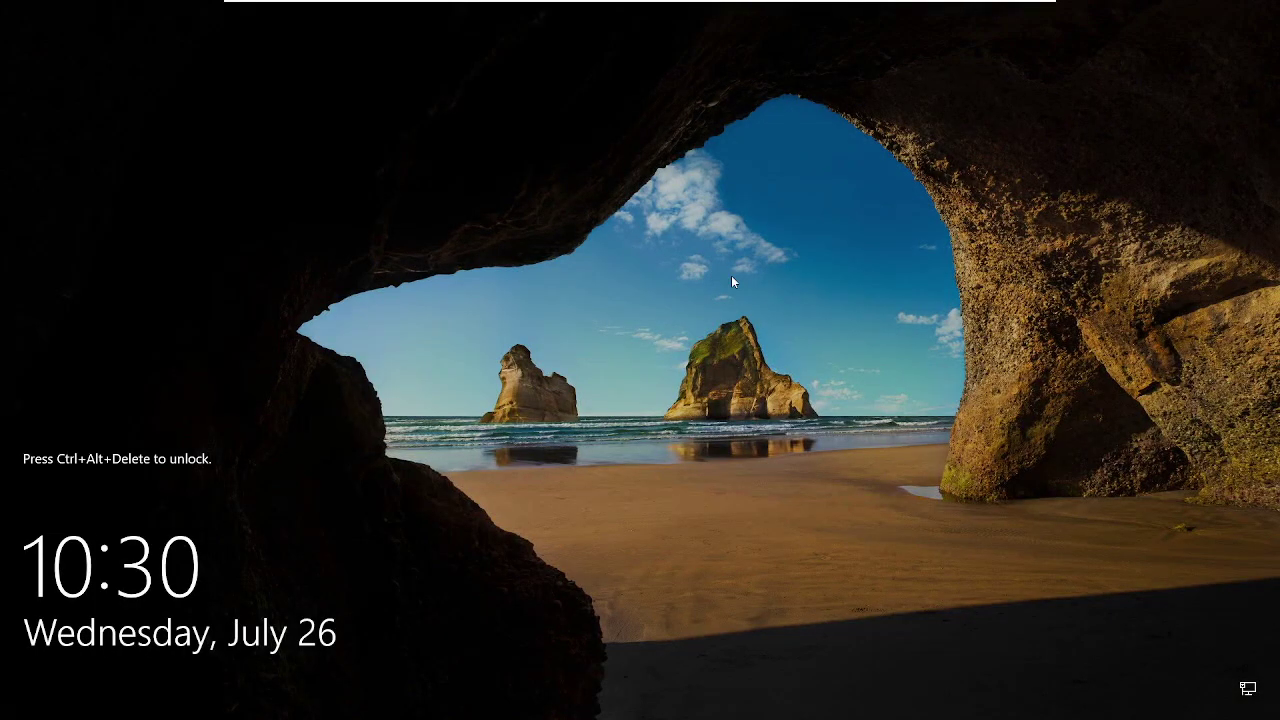
pyautogui.moveTo(320, 8)
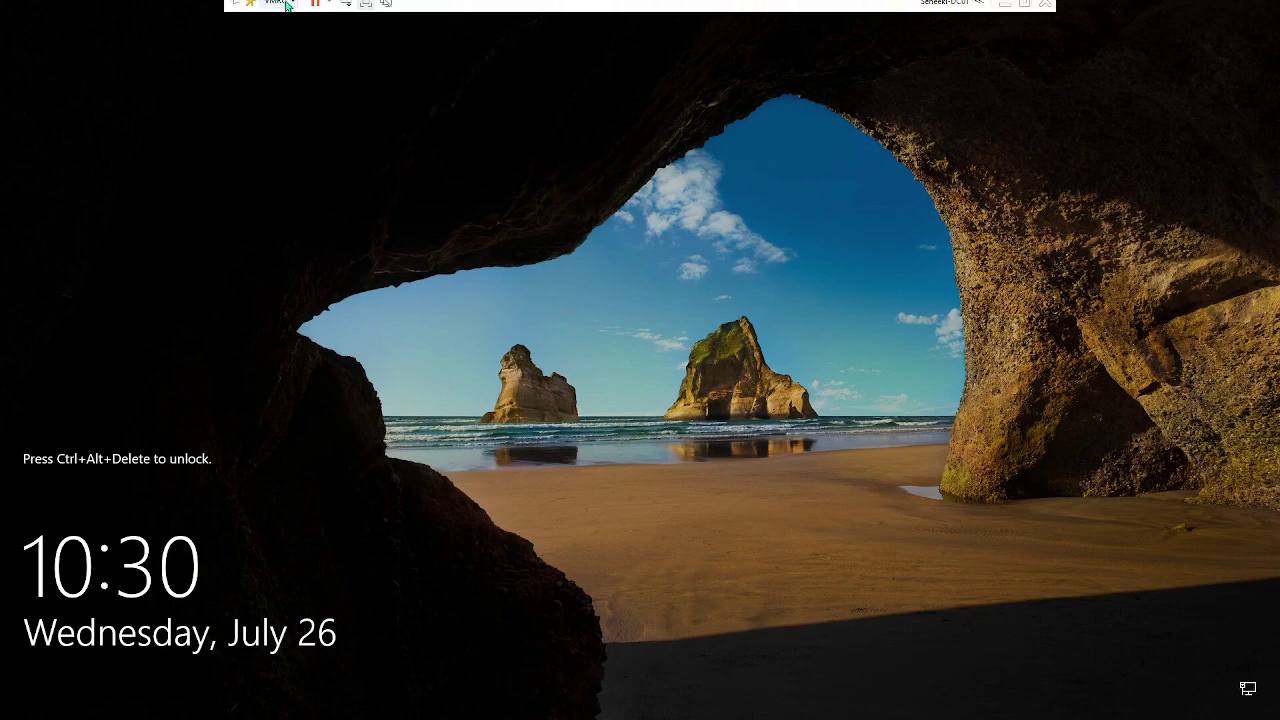
pyautogui.click(345, 8)
pyautogui.write('**************')
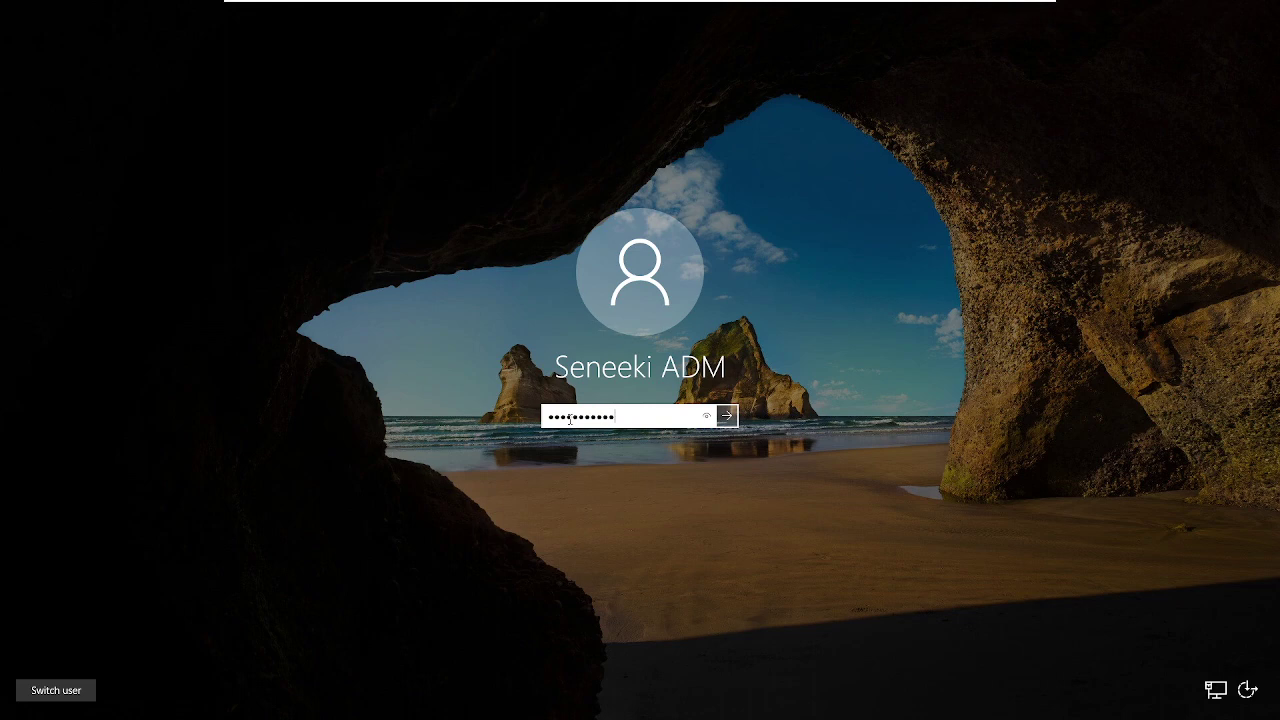
pyautogui.press('Return')
pyautogui.press('Return')
pyautogui.click(569, 422)
pyautogui.write('**************')
pyautogui.press('Return')
pyautogui.press('Return')
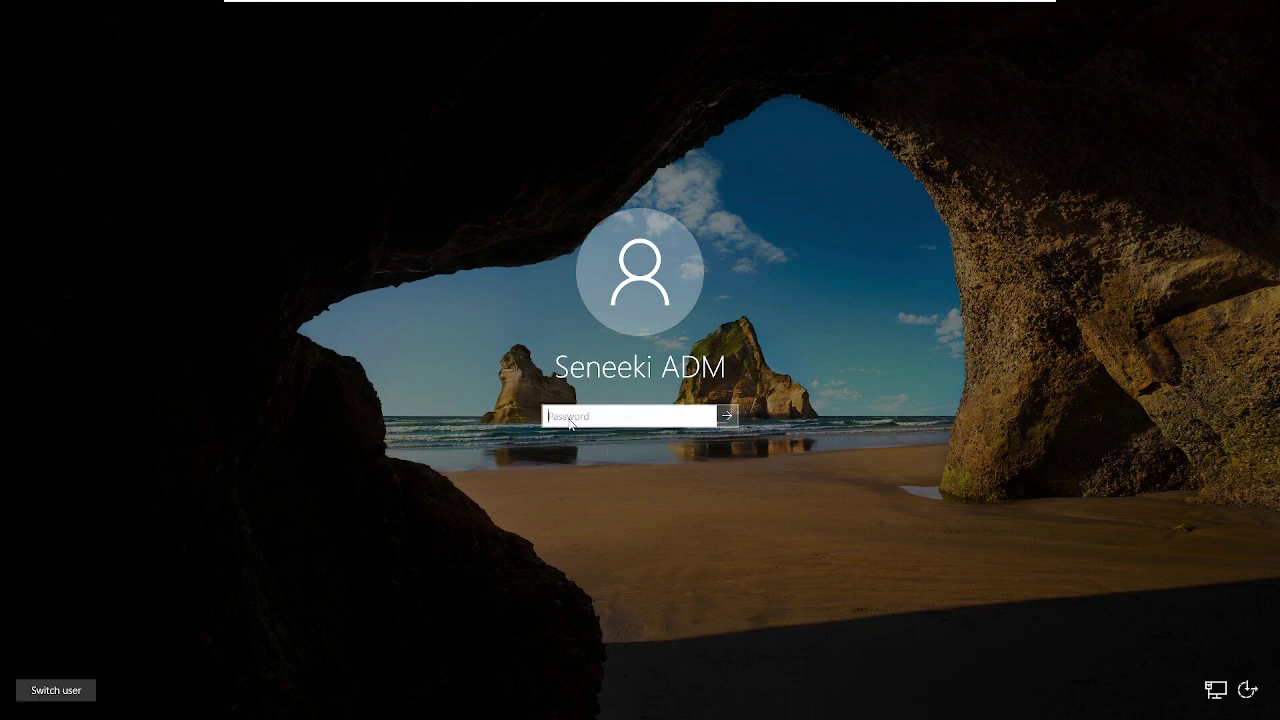
# - Clear the password entry and re-enter the account password to sign in to the domain controller
pyautogui.write('***********')
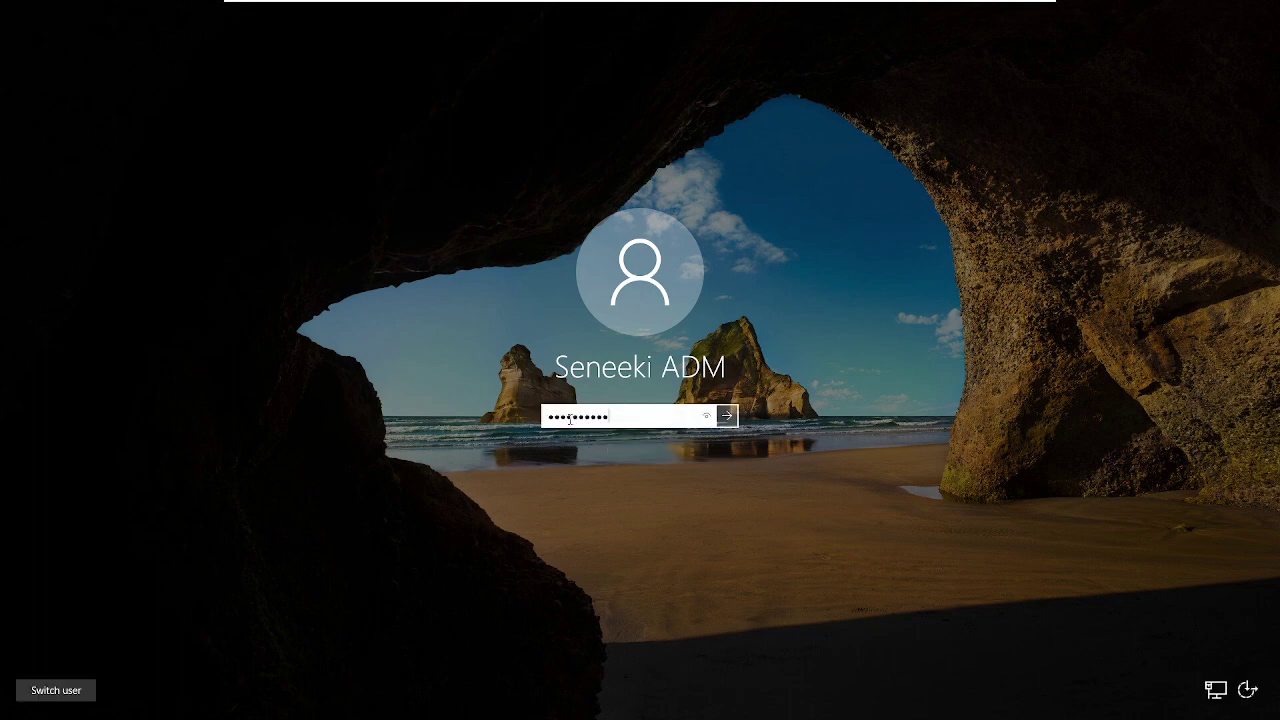
pyautogui.press('BackSpace')
pyautogui.press('BackSpace')
pyautogui.press('BackSpace')
pyautogui.press('BackSpace')
pyautogui.press('BackSpace')
pyautogui.press('BackSpace')
pyautogui.press('BackSpace')
pyautogui.press('BackSpace')
pyautogui.press('BackSpace')
pyautogui.press('BackSpace')
pyautogui.press('BackSpace')
pyautogui.write('***********')
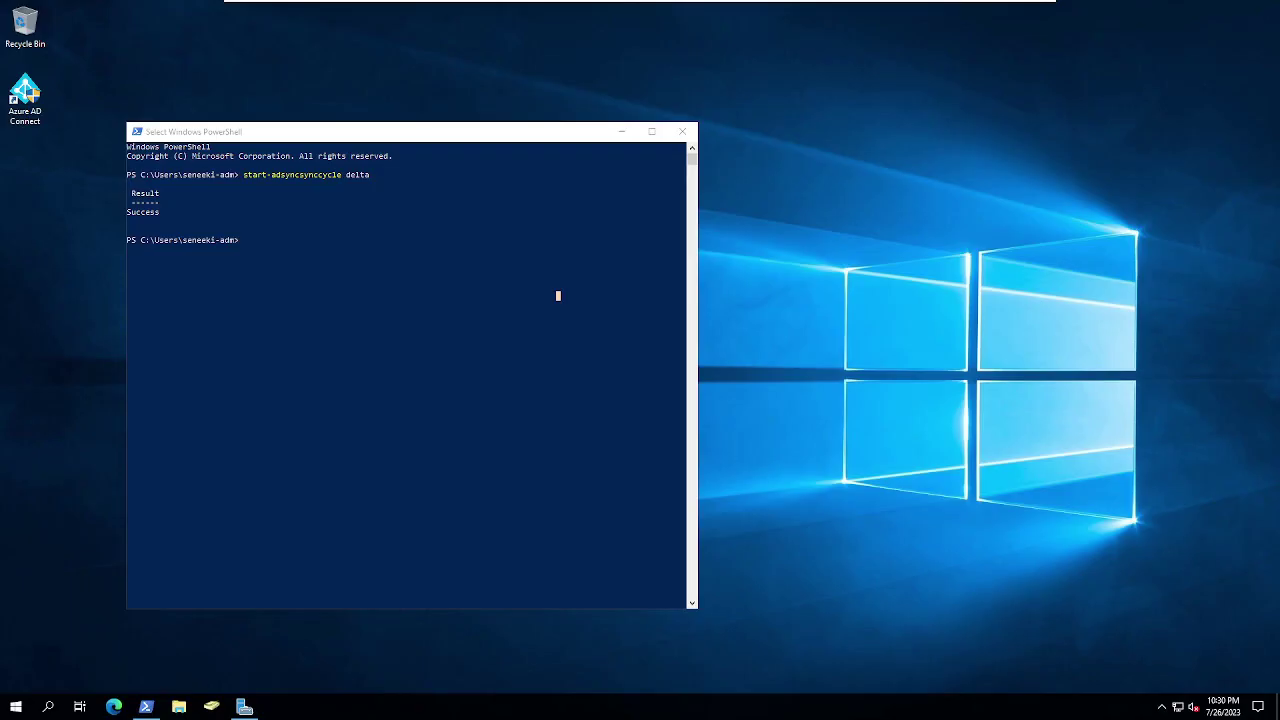
# - Run start-adsyncsynccycle delta again in the open PowerShell window on the domain controller
pyautogui.click(558, 296)
pyautogui.press('Up')
pyautogui.press('Return')
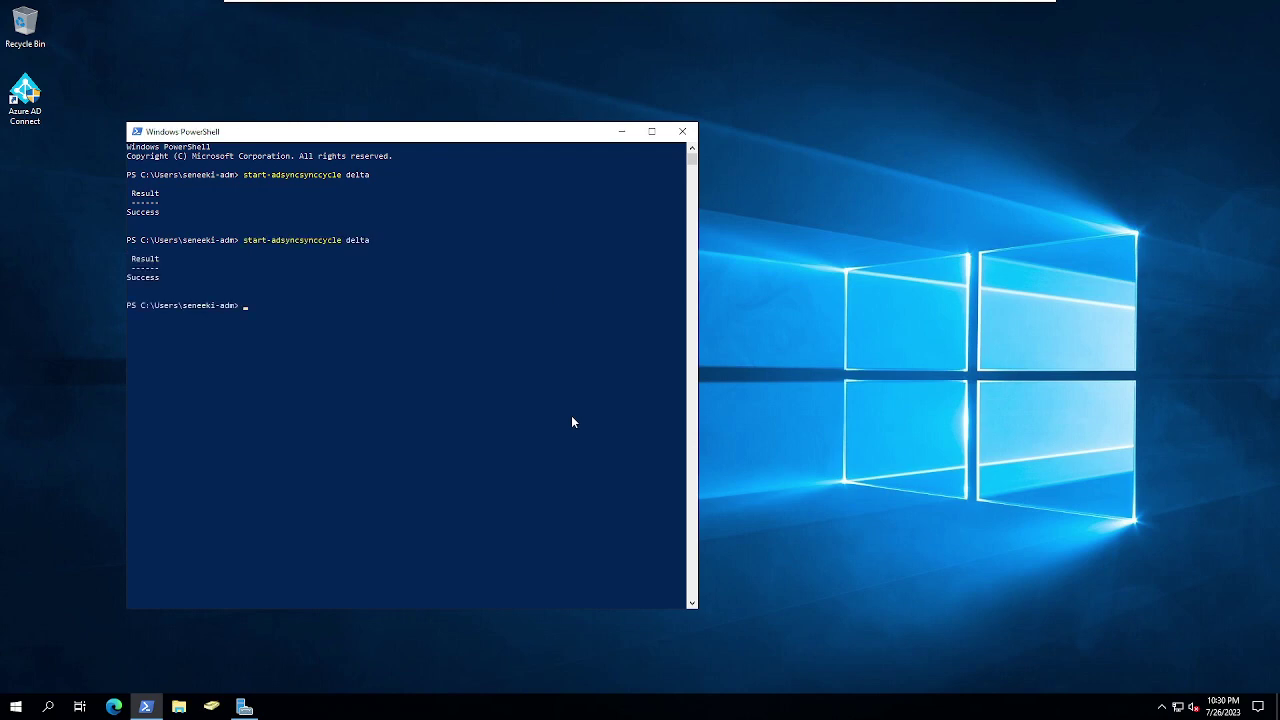
# - Return to the Microsoft 365 admin center home page and check the Azure AD Connect sync status
pyautogui.moveTo(943, 5)
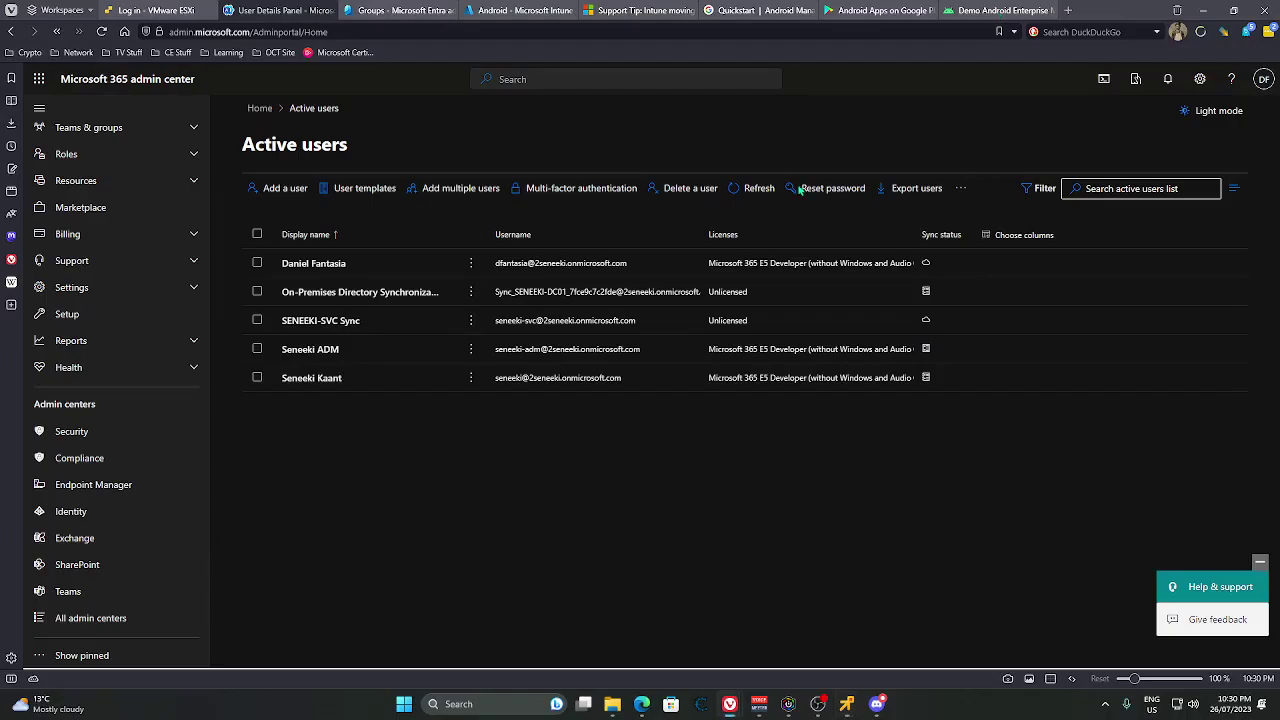
pyautogui.click(1004, 9)
pyautogui.scroll(3, 118, 160)
pyautogui.click(94, 134)
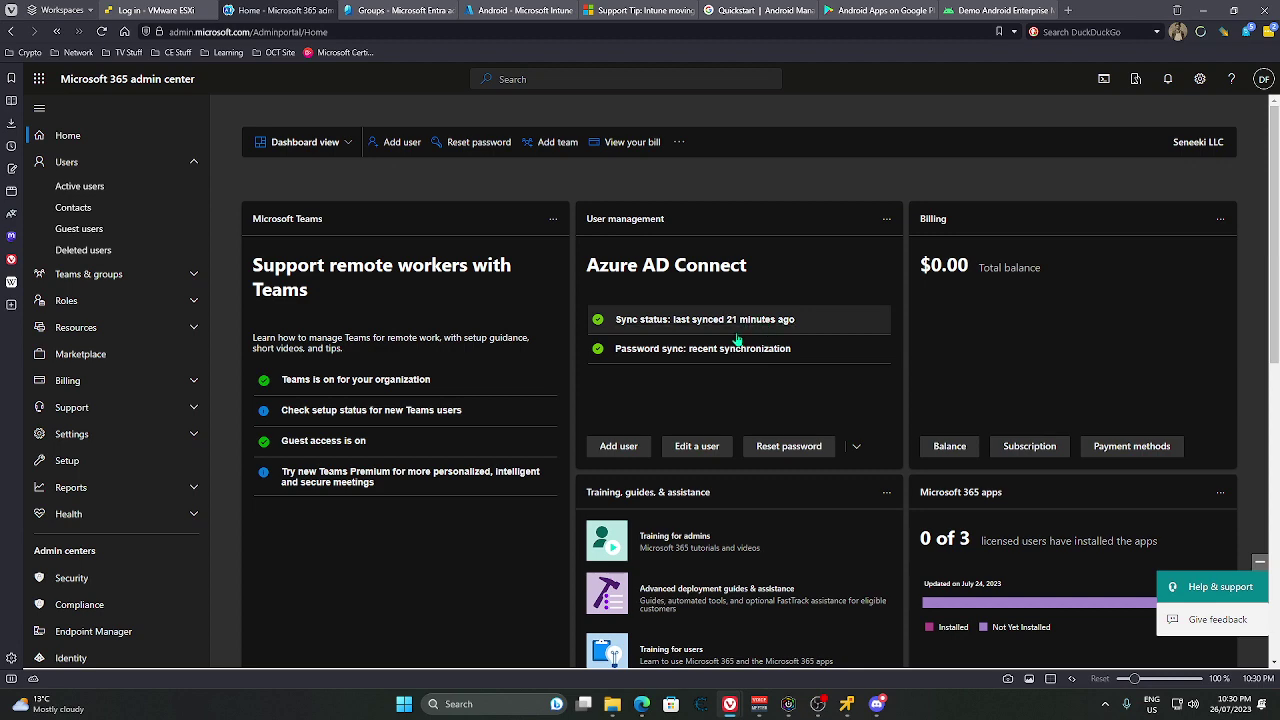
pyautogui.scroll(-2, 734, 361)
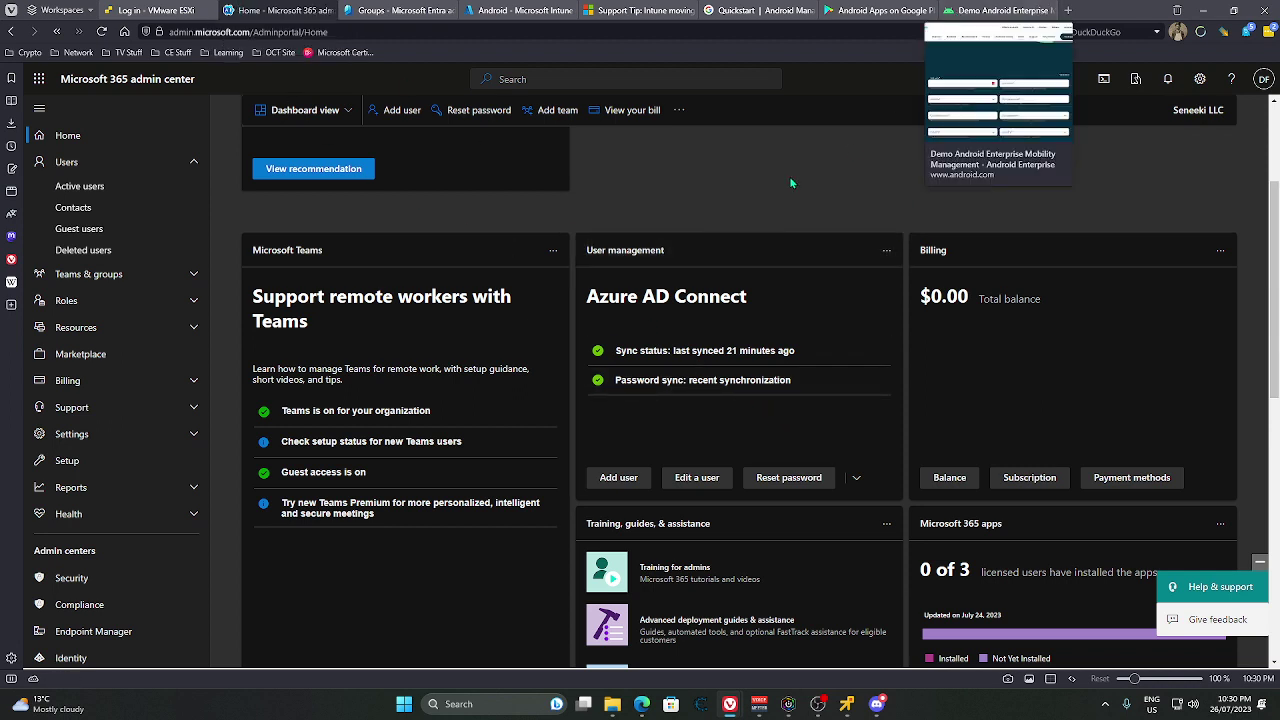
# - Check the Mail details of the last user in the Active users list and close the user's details
pyautogui.click(86, 188)
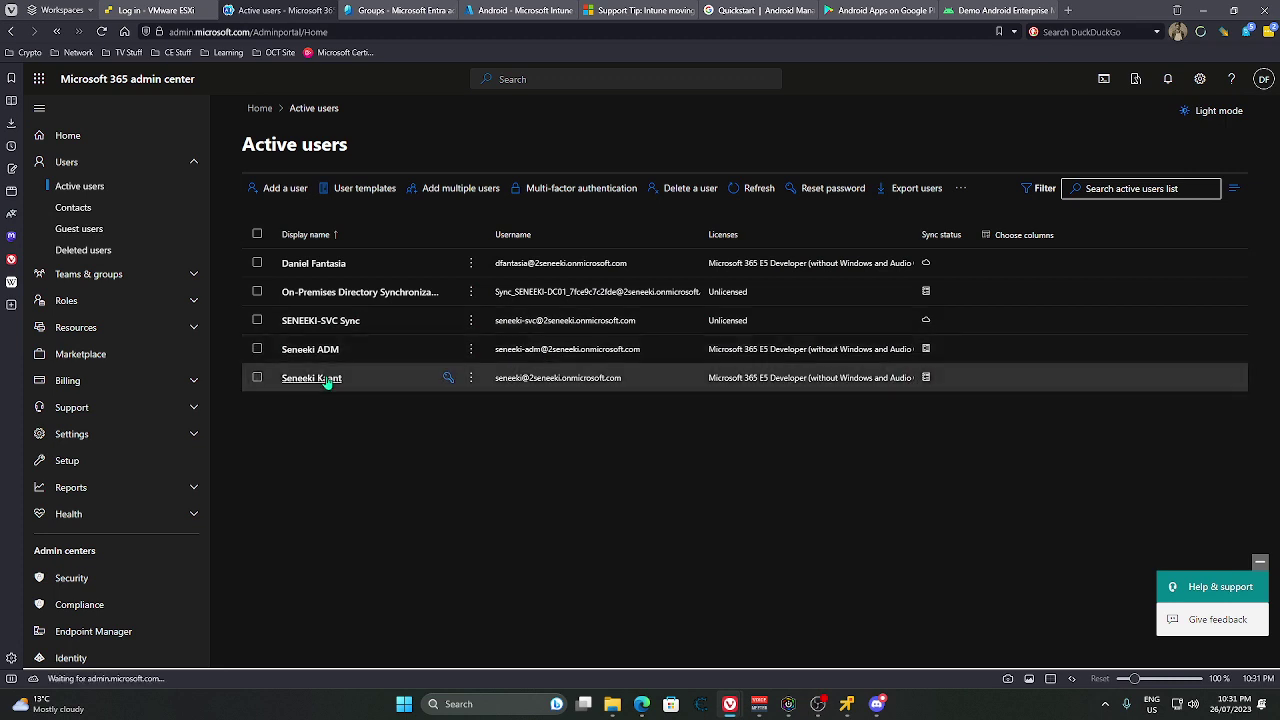
pyautogui.click(328, 378)
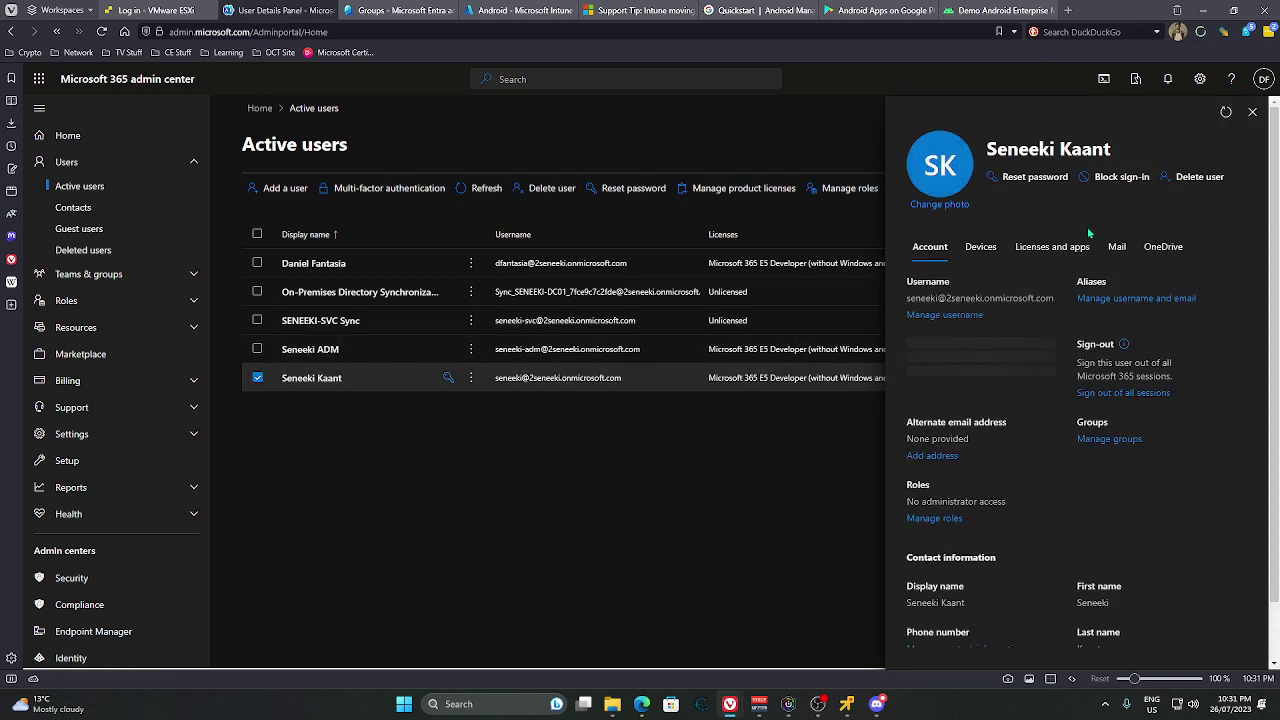
pyautogui.click(1101, 250)
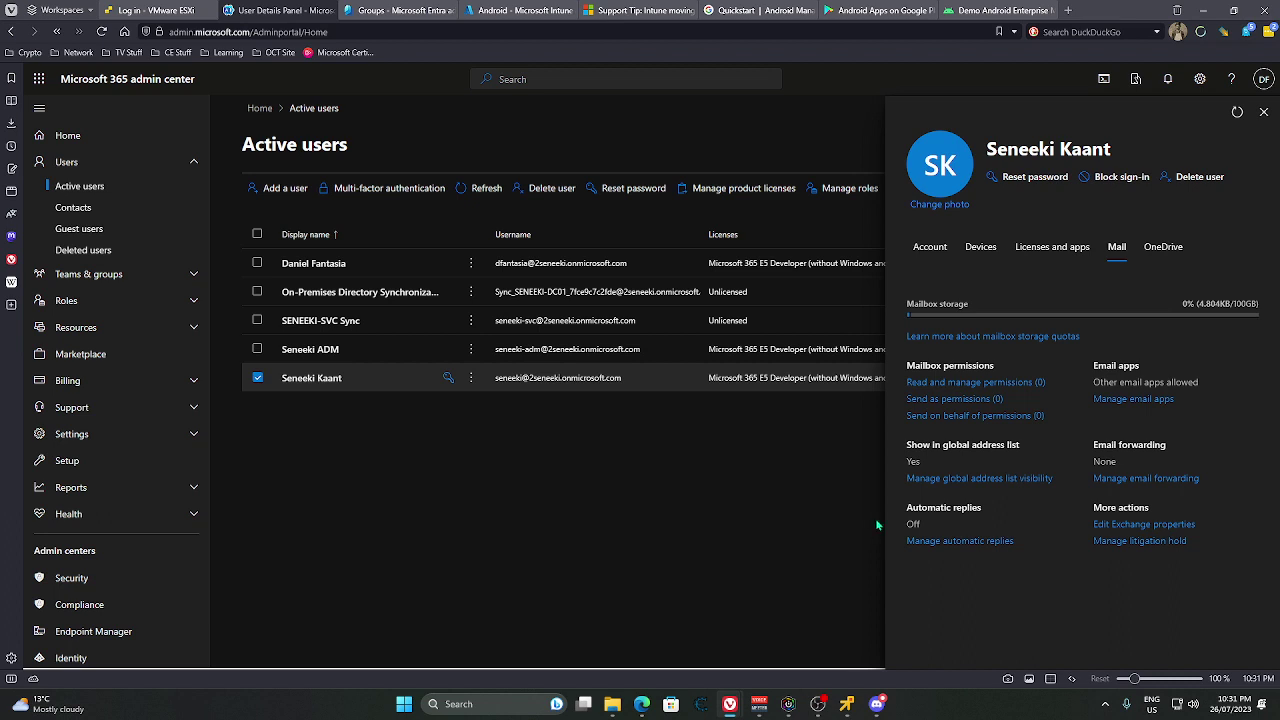
pyautogui.click(1263, 112)
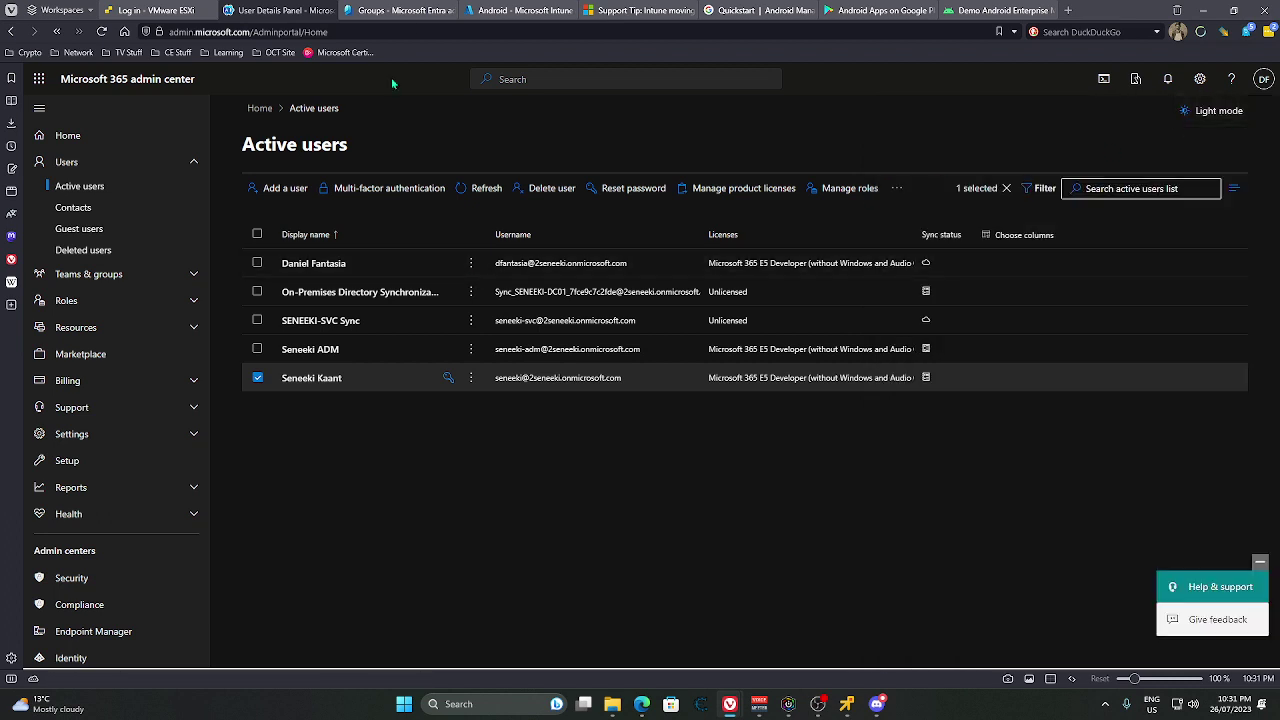
# - Switch to Intune, refresh the Android apps list and open Managed Google Play through a new app of type Managed Google Play app
pyautogui.click(515, 10)
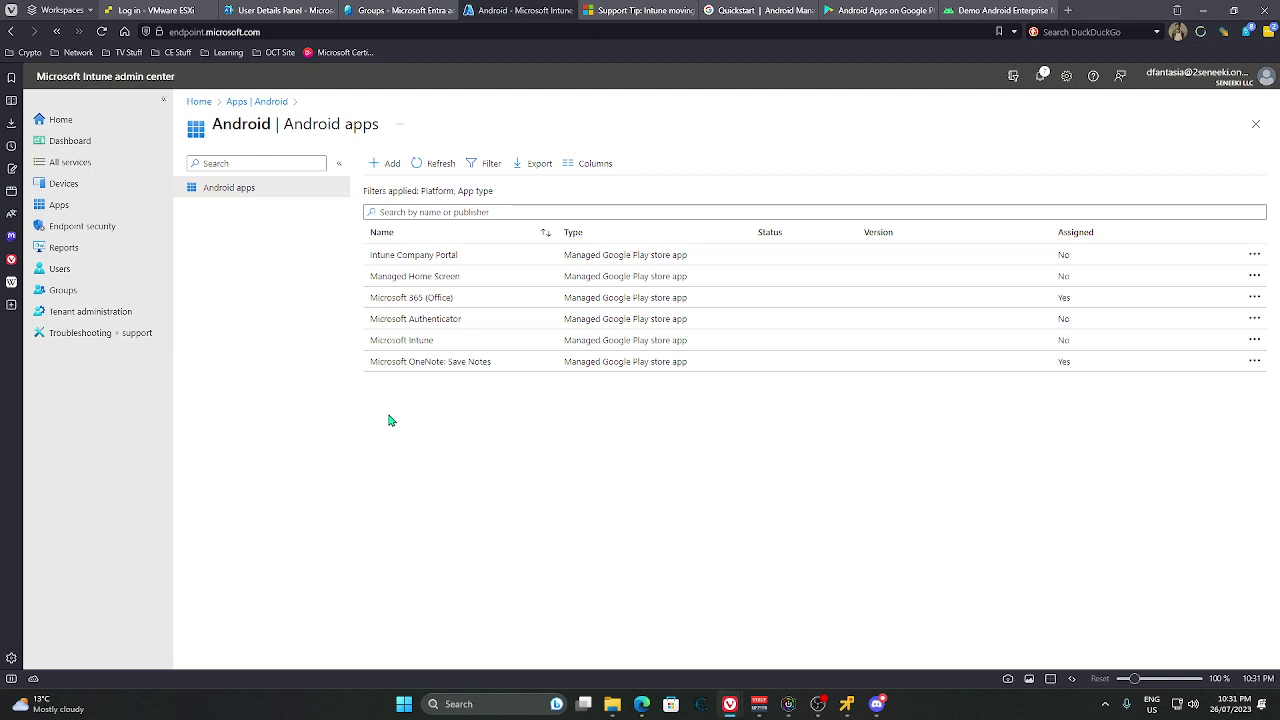
pyautogui.click(433, 164)
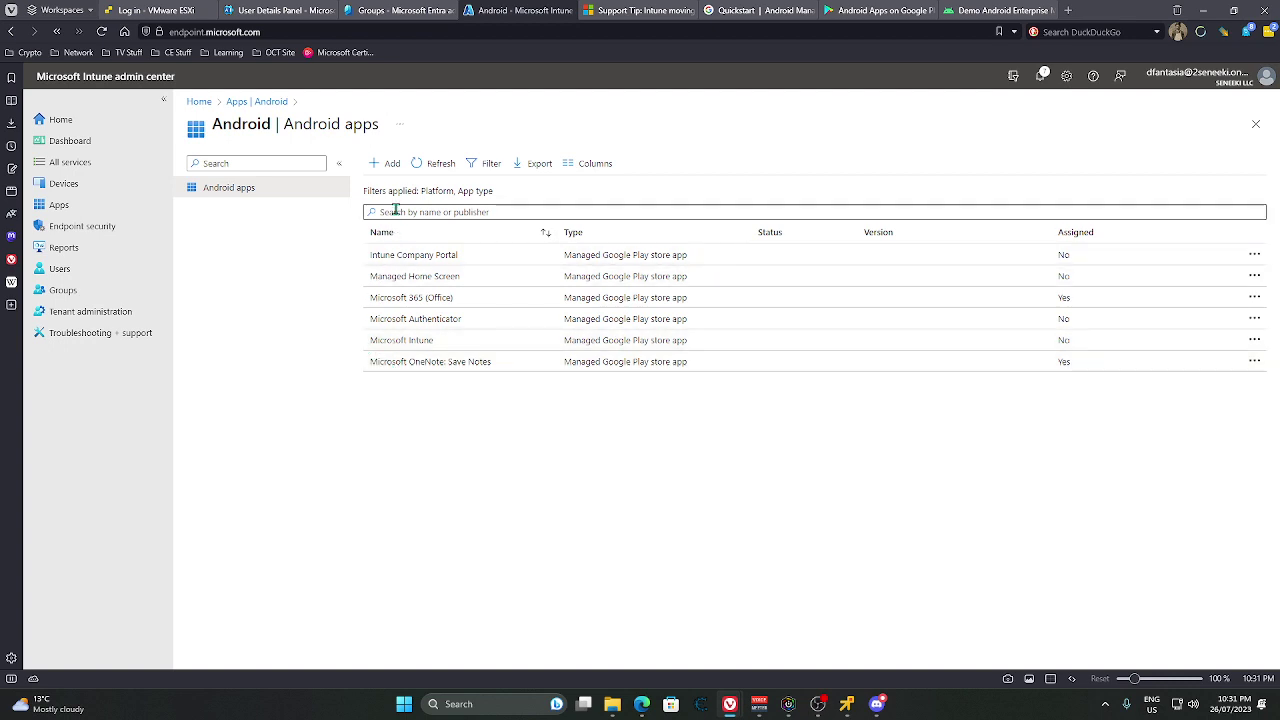
pyautogui.click(386, 163)
pyautogui.click(936, 169)
pyautogui.click(924, 229)
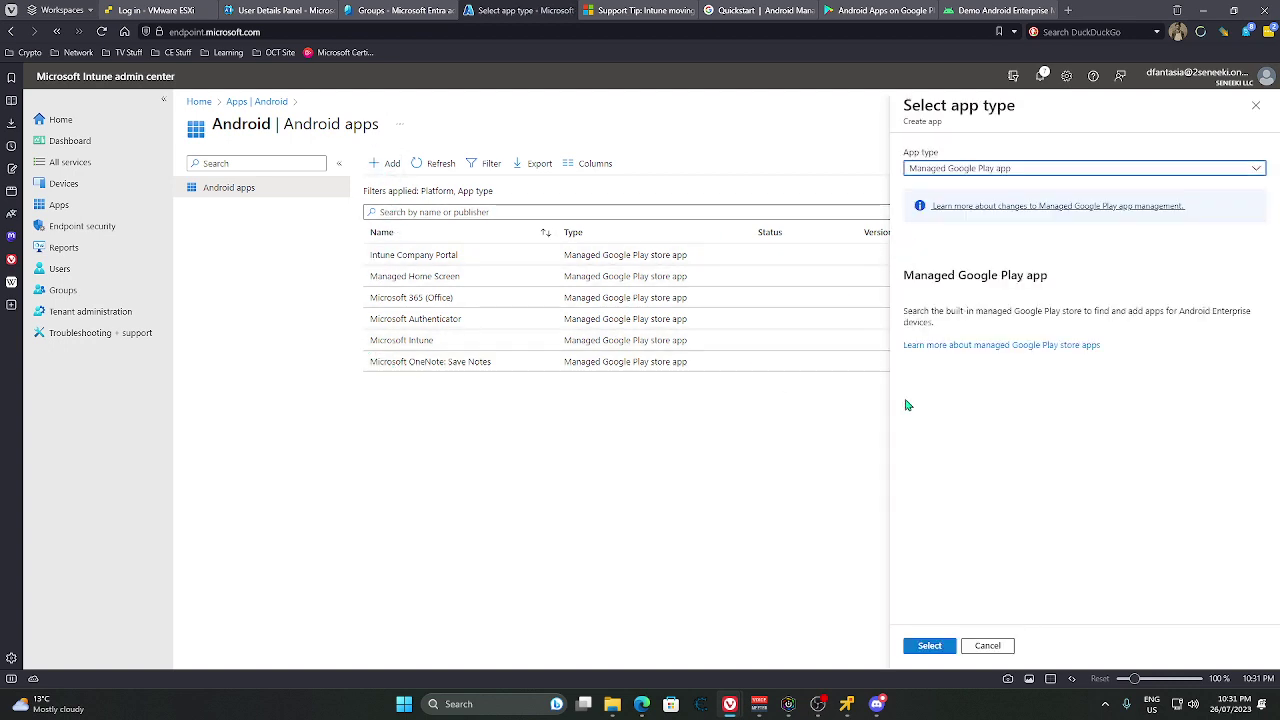
pyautogui.click(927, 645)
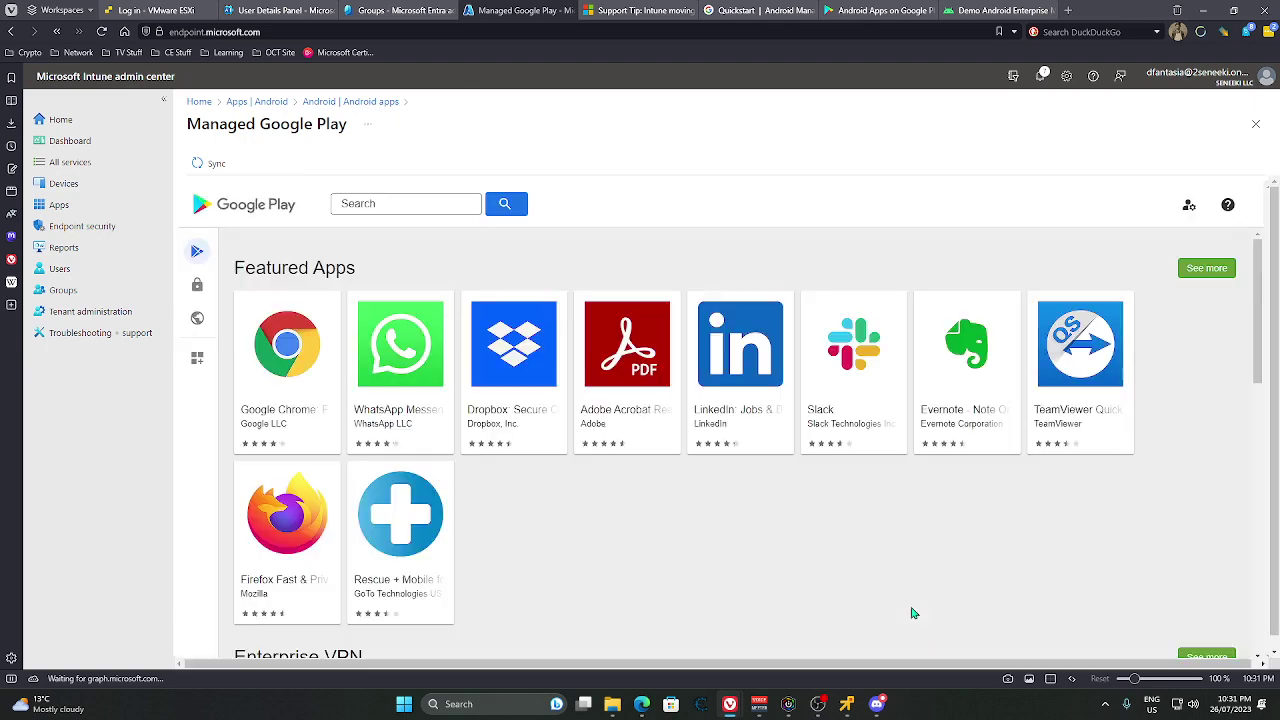
# - Review the apps in the My Work App collection under Organize apps and sync Managed Google Play
pyautogui.moveTo(205, 345)
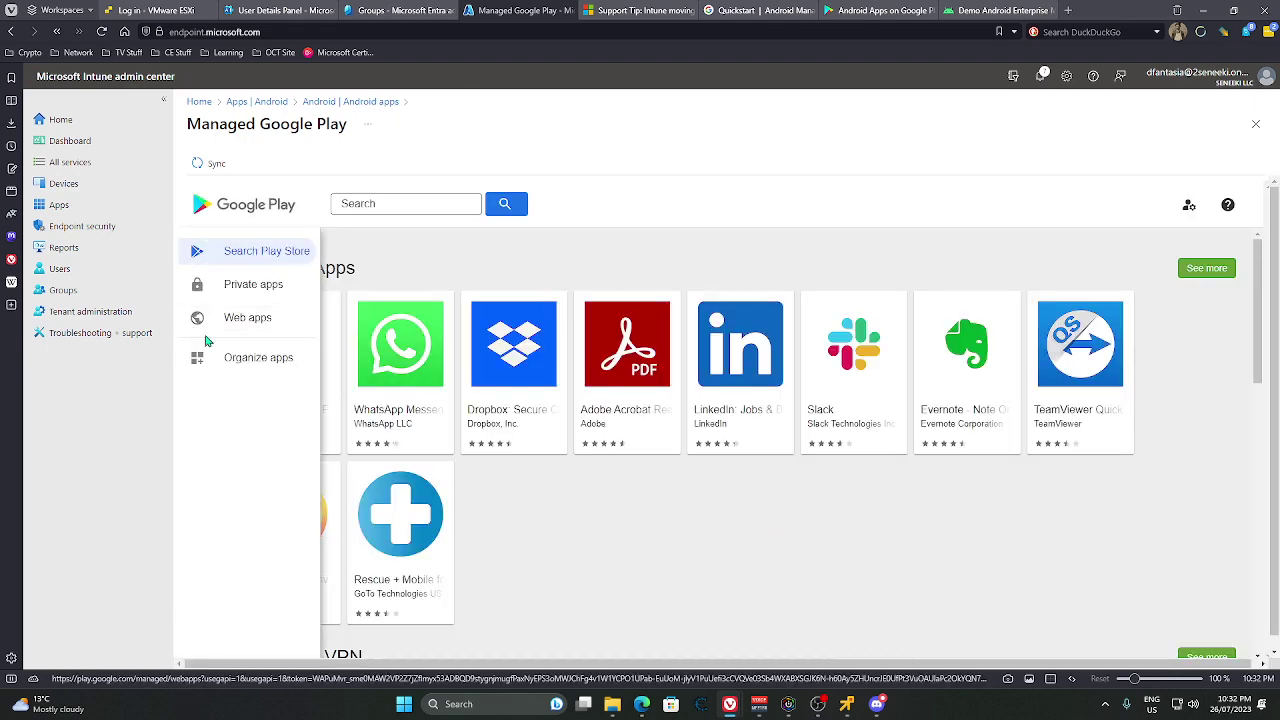
pyautogui.click(224, 365)
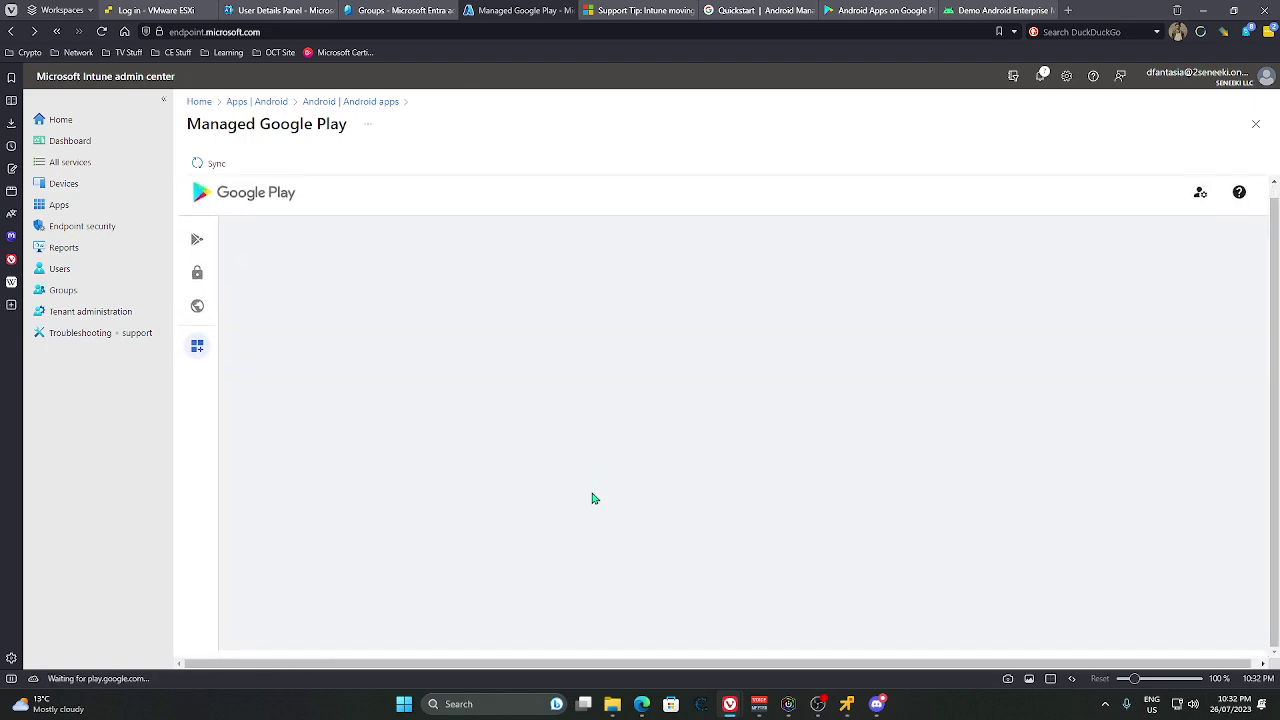
pyautogui.scroll(-3, 580, 493)
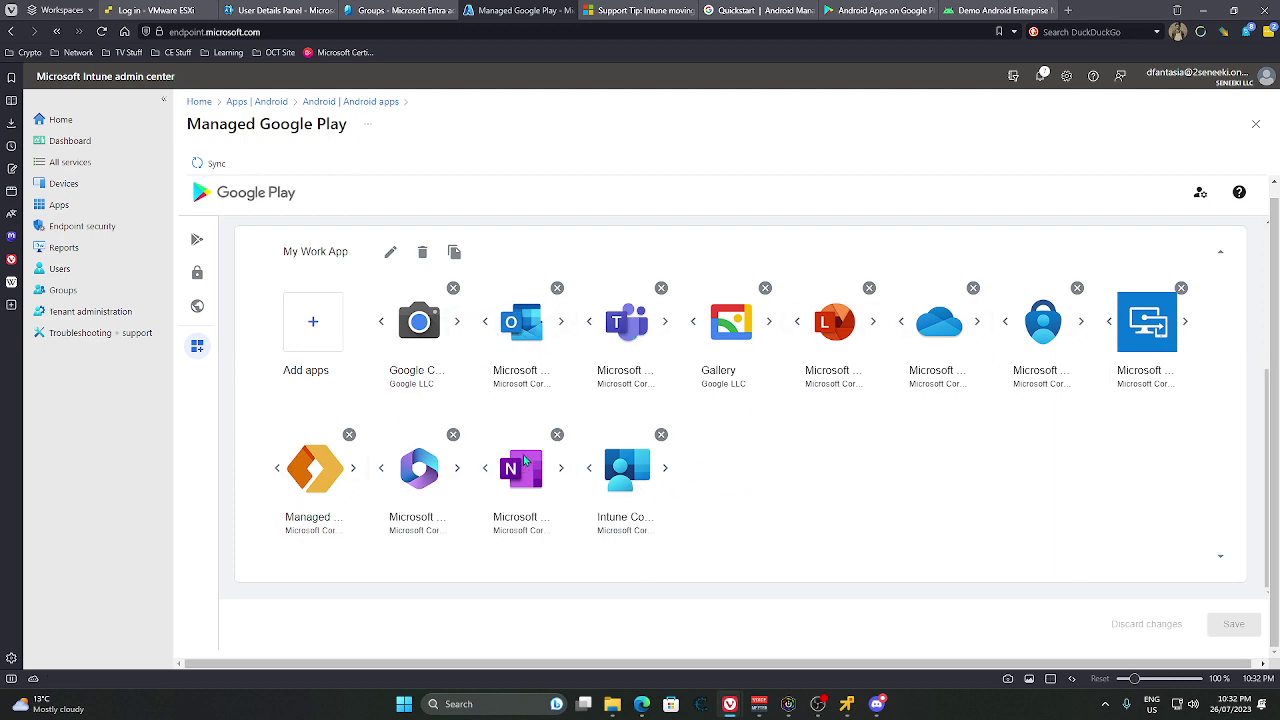
pyautogui.scroll(3, 388, 340)
pyautogui.click(205, 164)
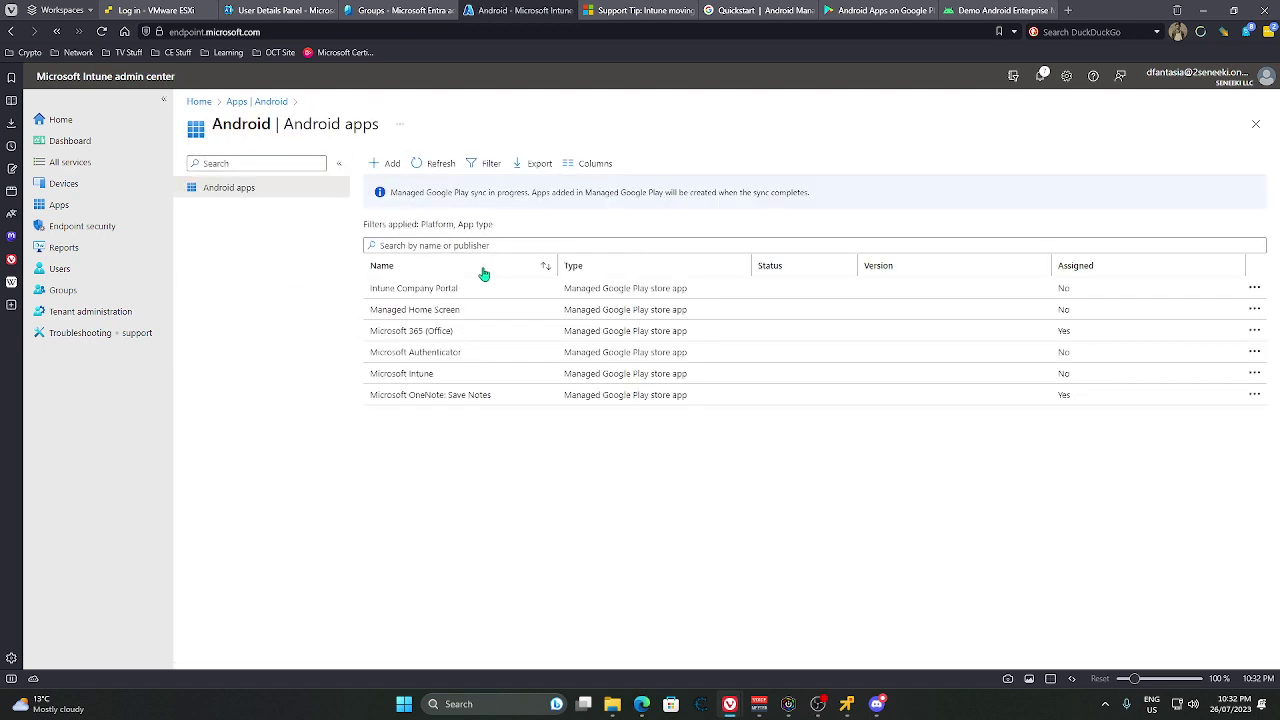
# - Check the Managed Google Play connector's status and last sync under tenant administration's connectors and tokens
pyautogui.click(77, 316)
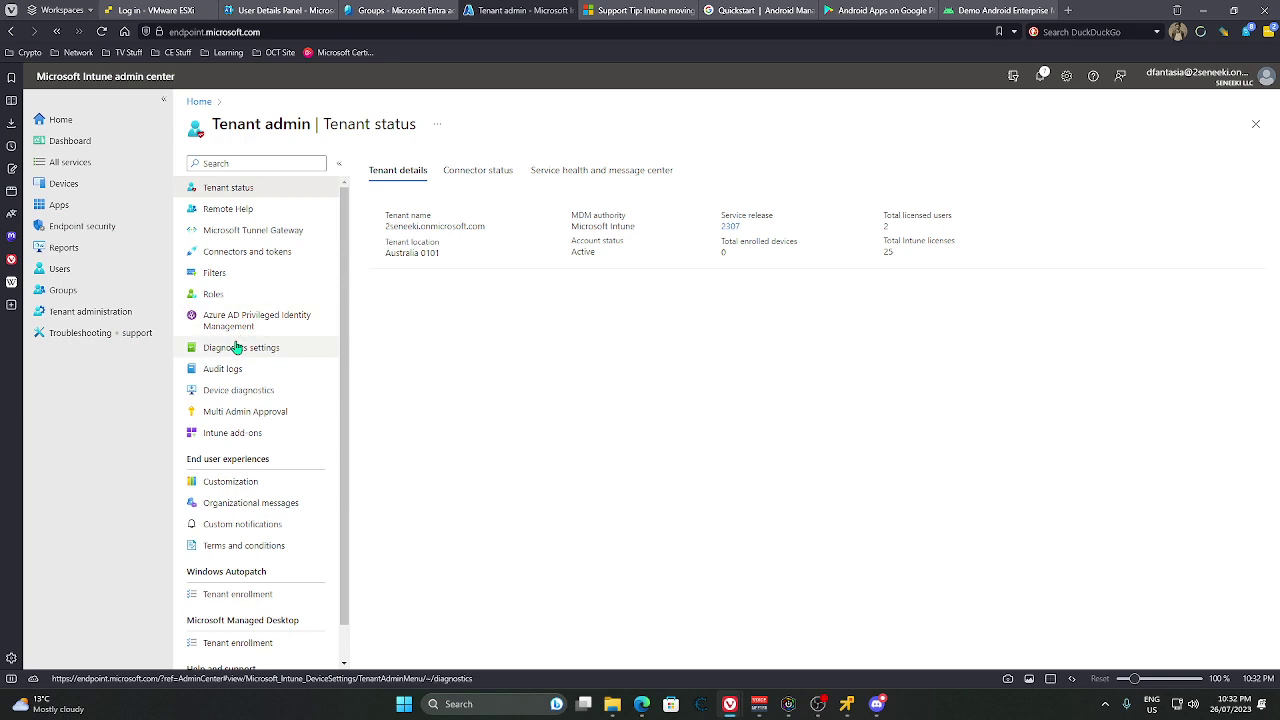
pyautogui.click(216, 295)
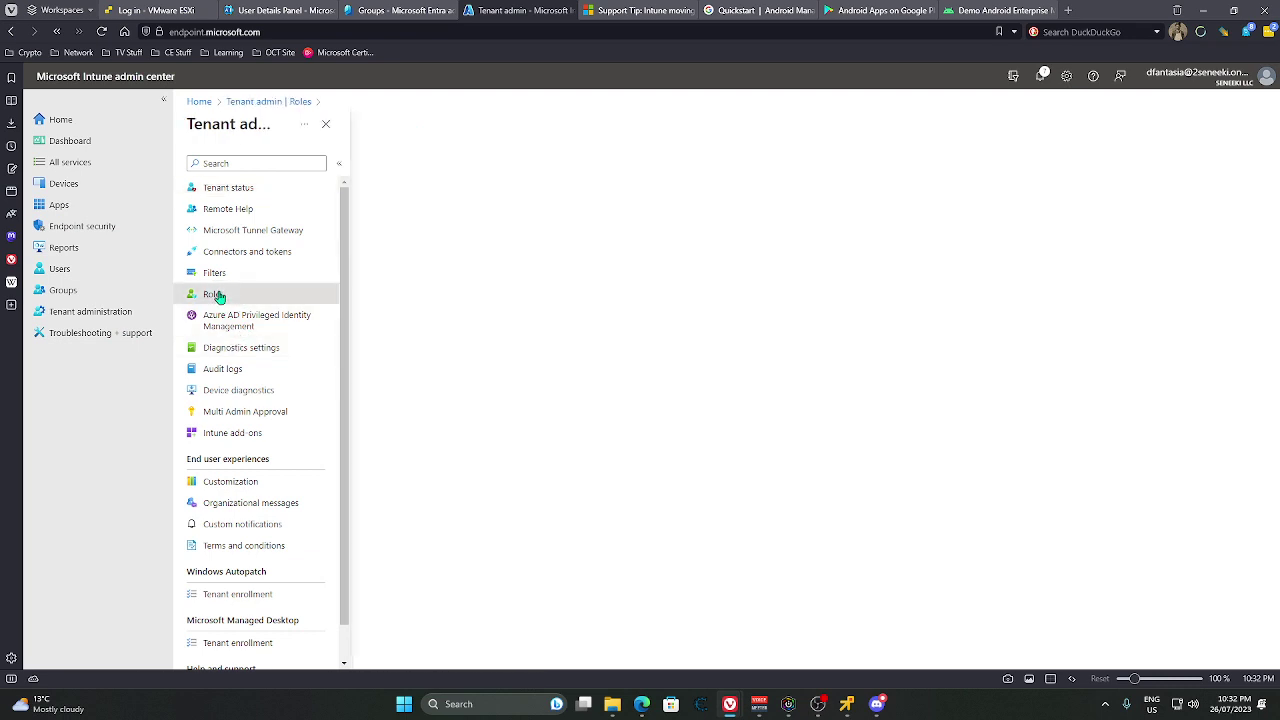
pyautogui.click(257, 102)
pyautogui.click(229, 251)
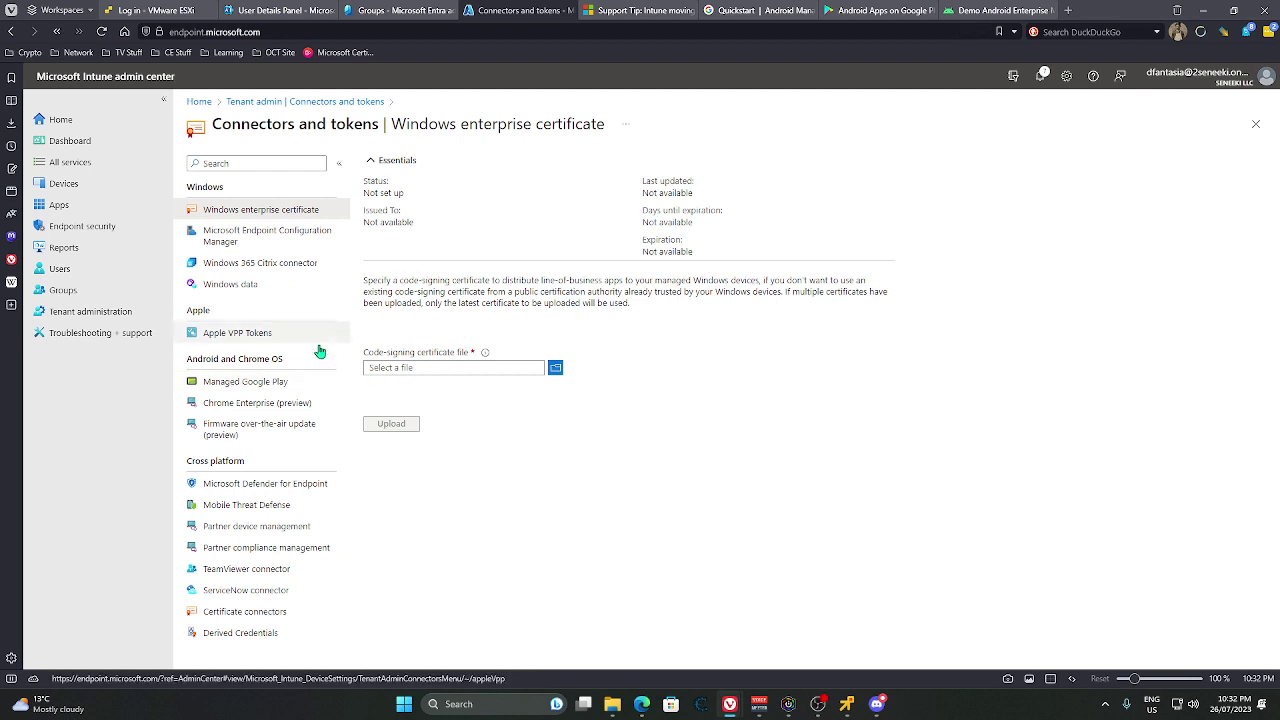
pyautogui.click(262, 386)
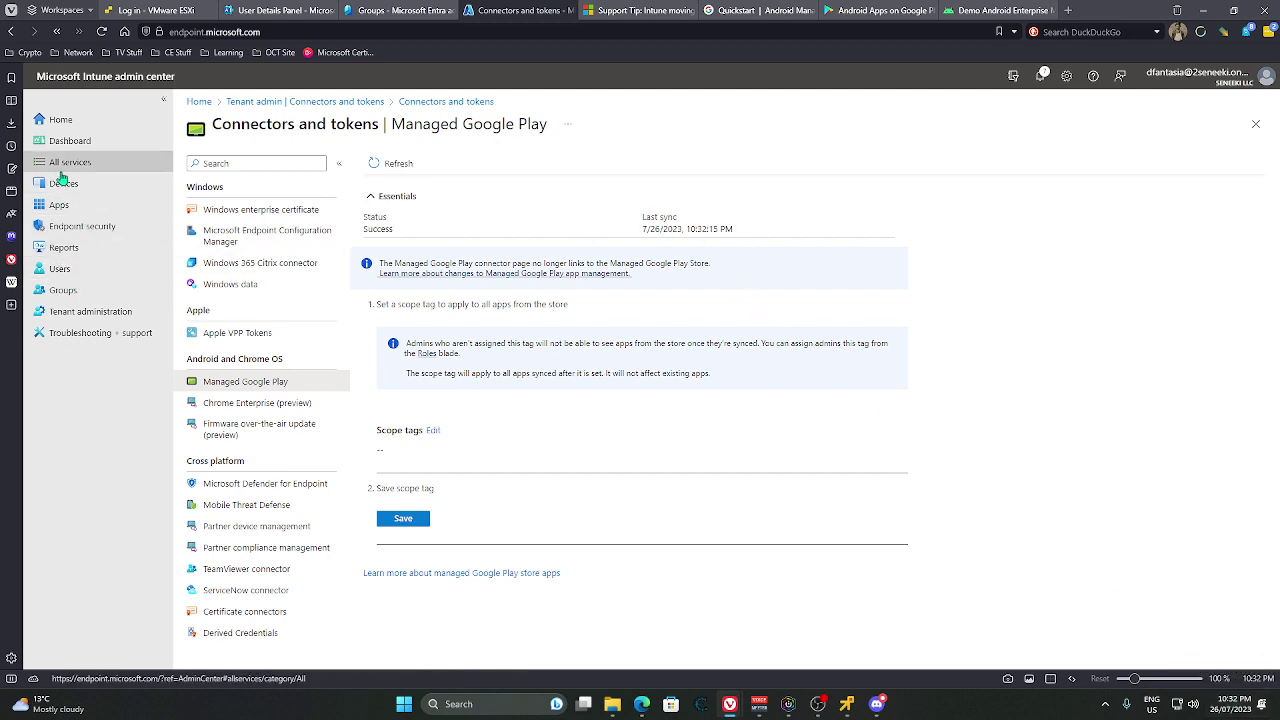
# - Reopen the Android apps list and refresh it repeatedly to check for the synced Managed Google Play apps
pyautogui.click(58, 205)
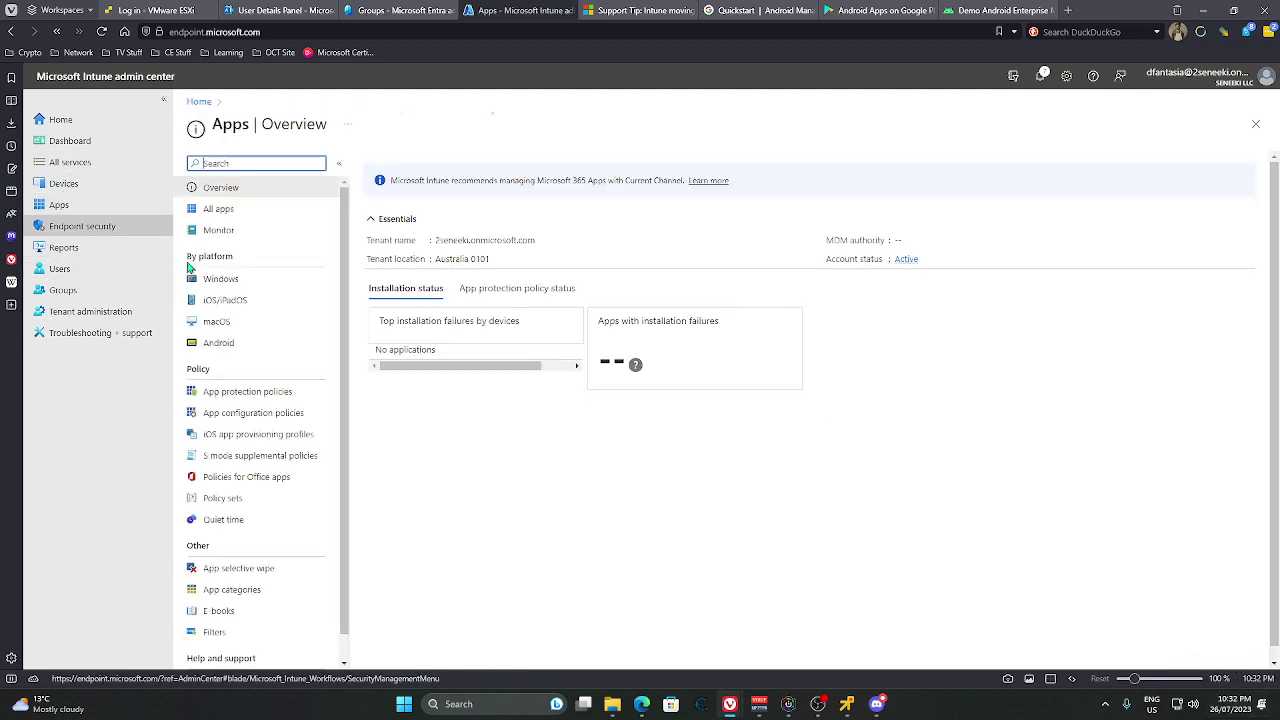
pyautogui.click(222, 338)
pyautogui.click(428, 163)
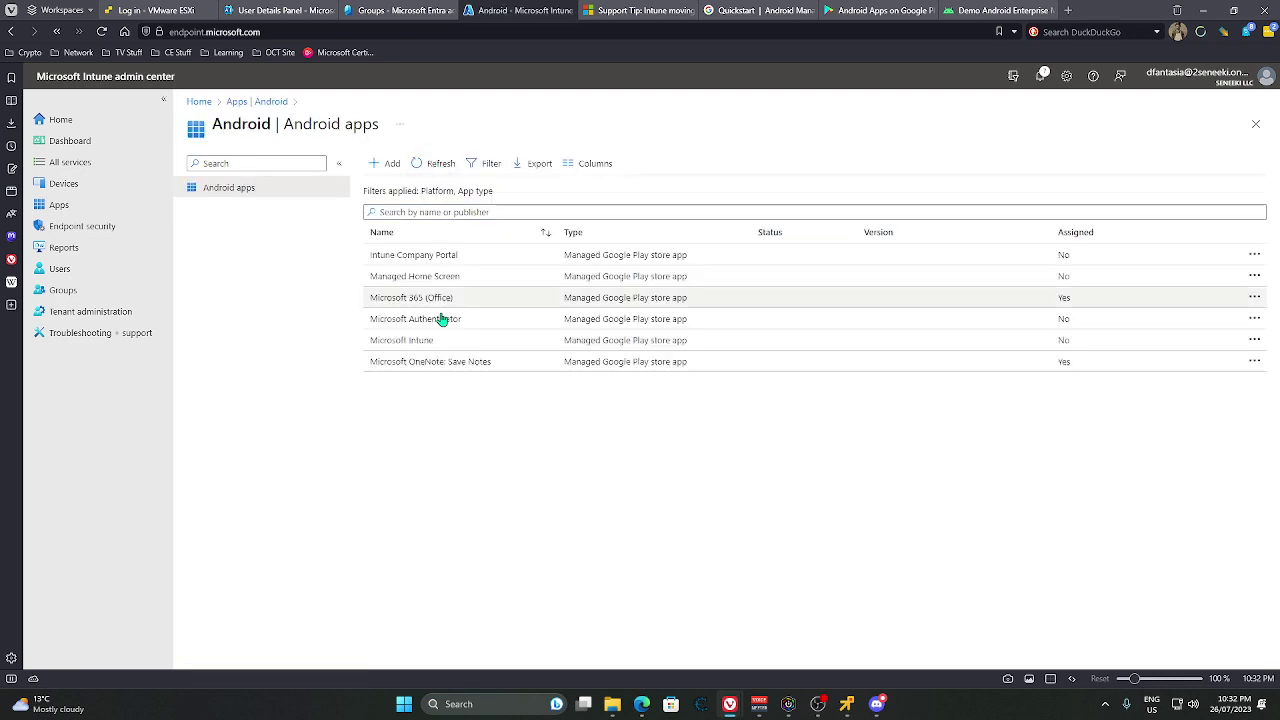
pyautogui.click(429, 164)
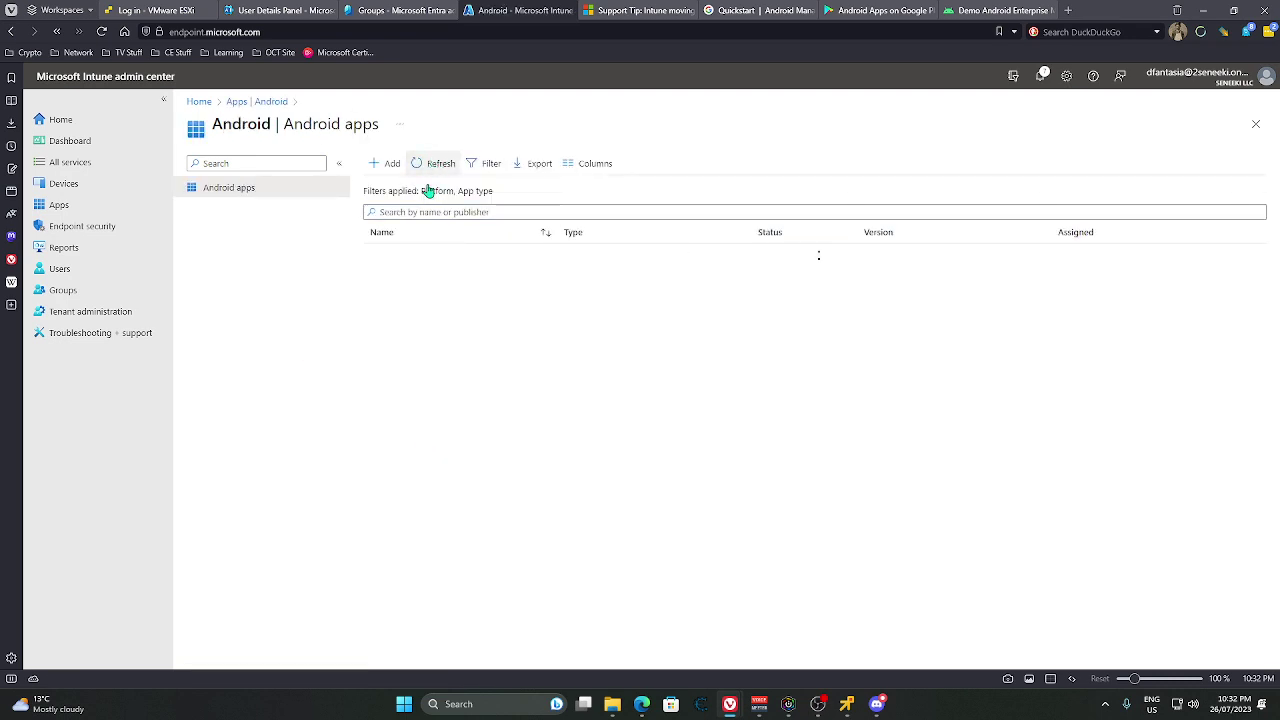
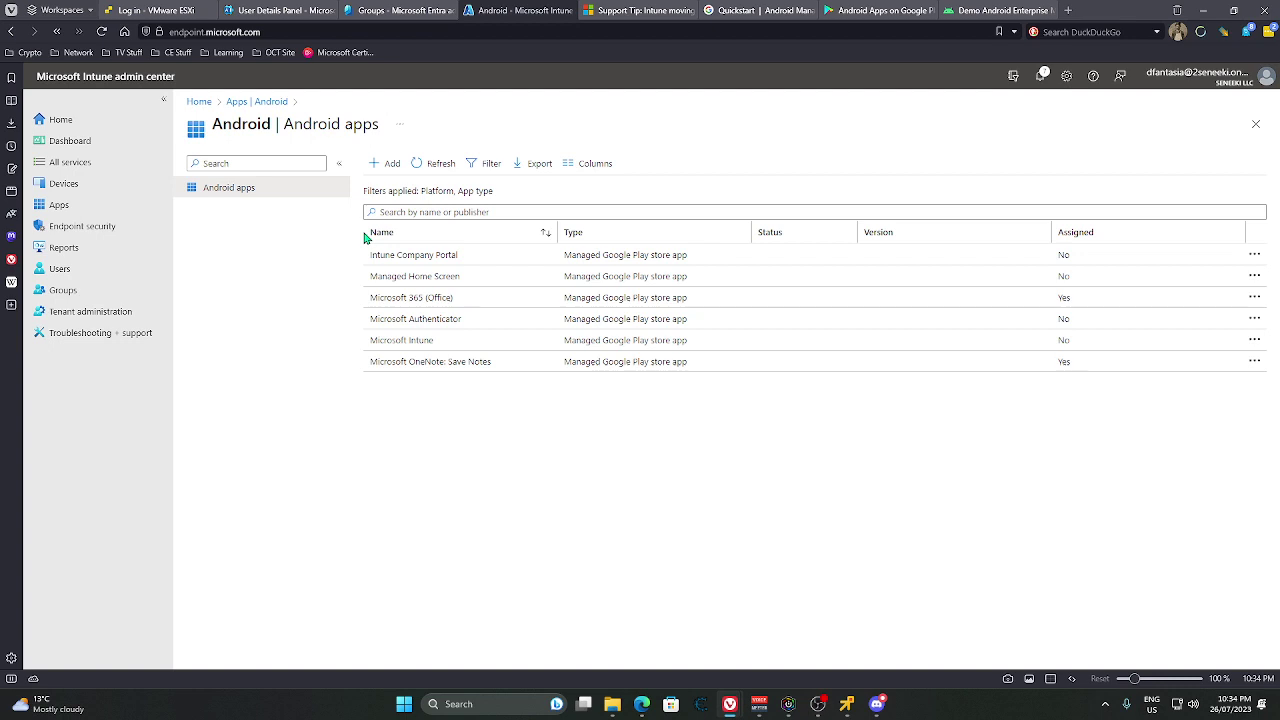
pyautogui.click(437, 170)
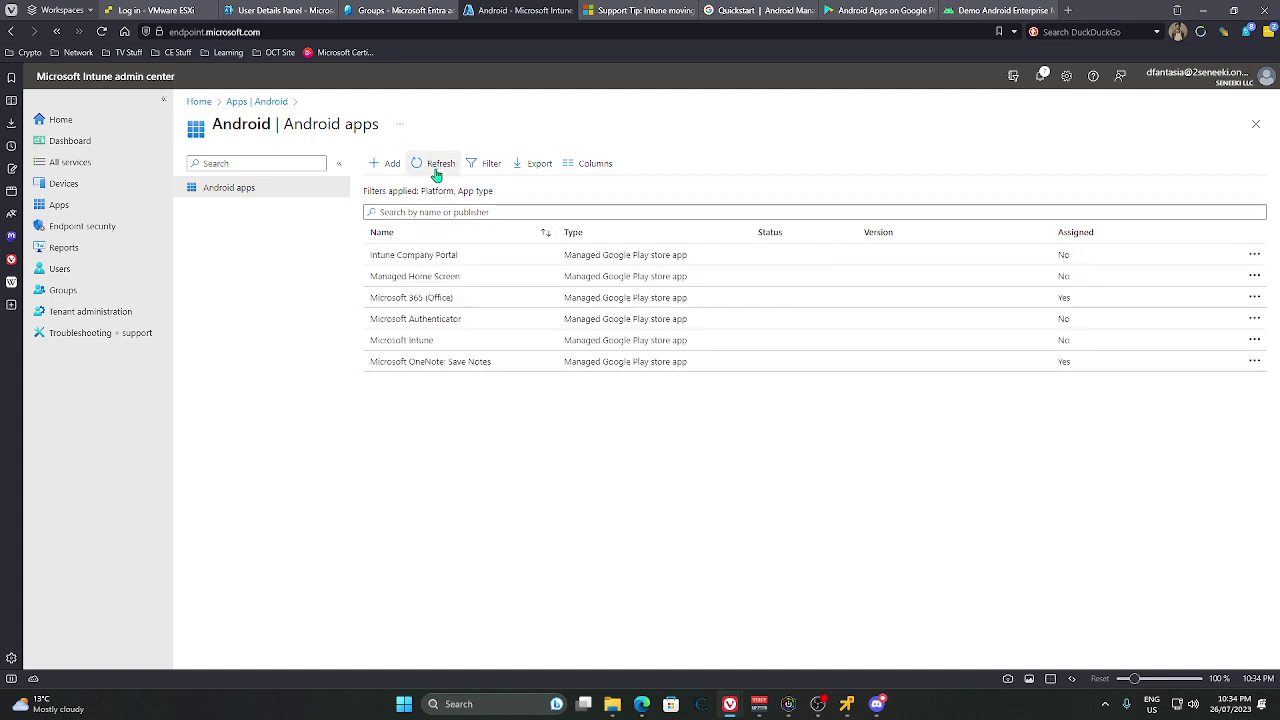
# - Refresh the Android apps list and open Managed Google Play through a new app of type Managed Google Play app
pyautogui.click(436, 167)
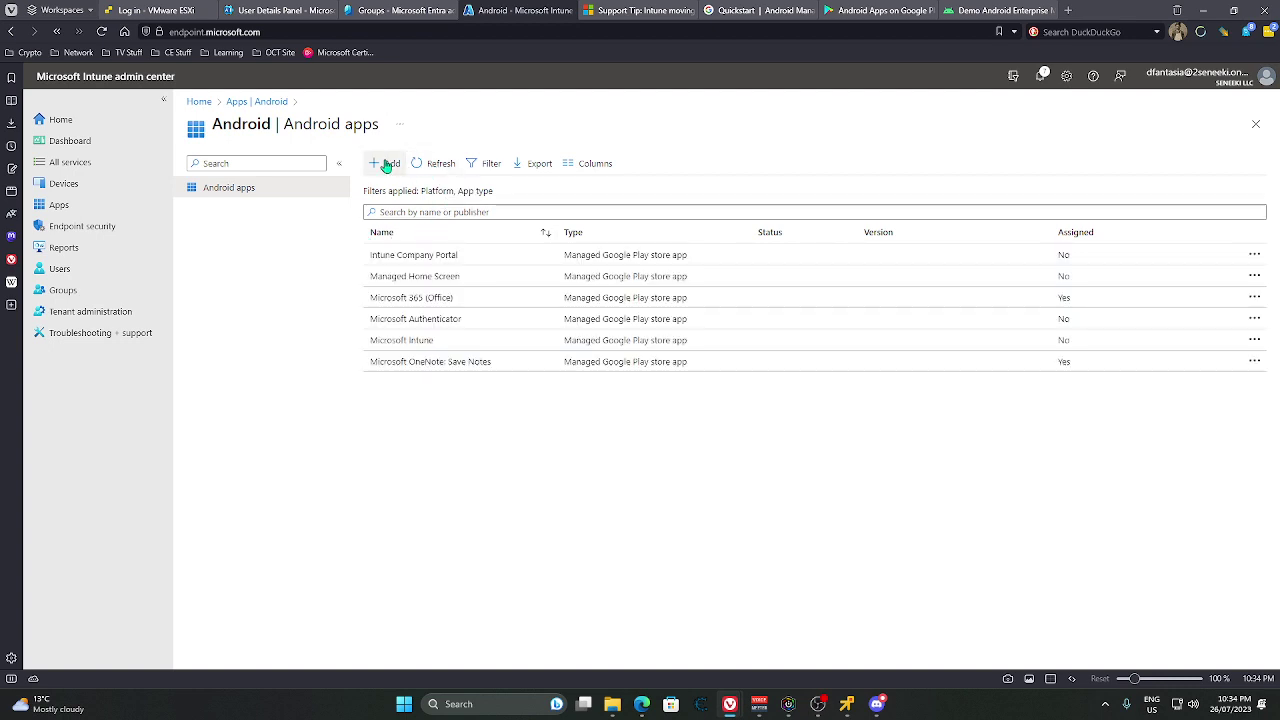
pyautogui.click(386, 164)
pyautogui.click(924, 170)
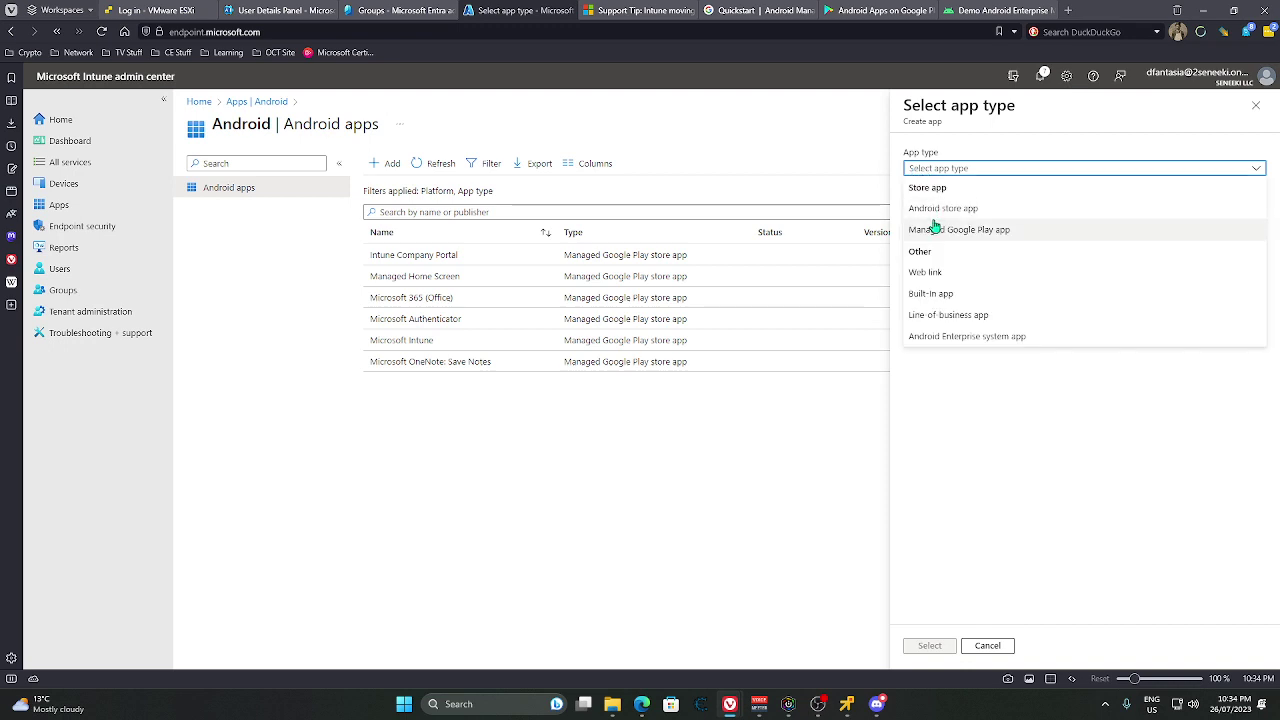
pyautogui.click(933, 226)
pyautogui.click(922, 645)
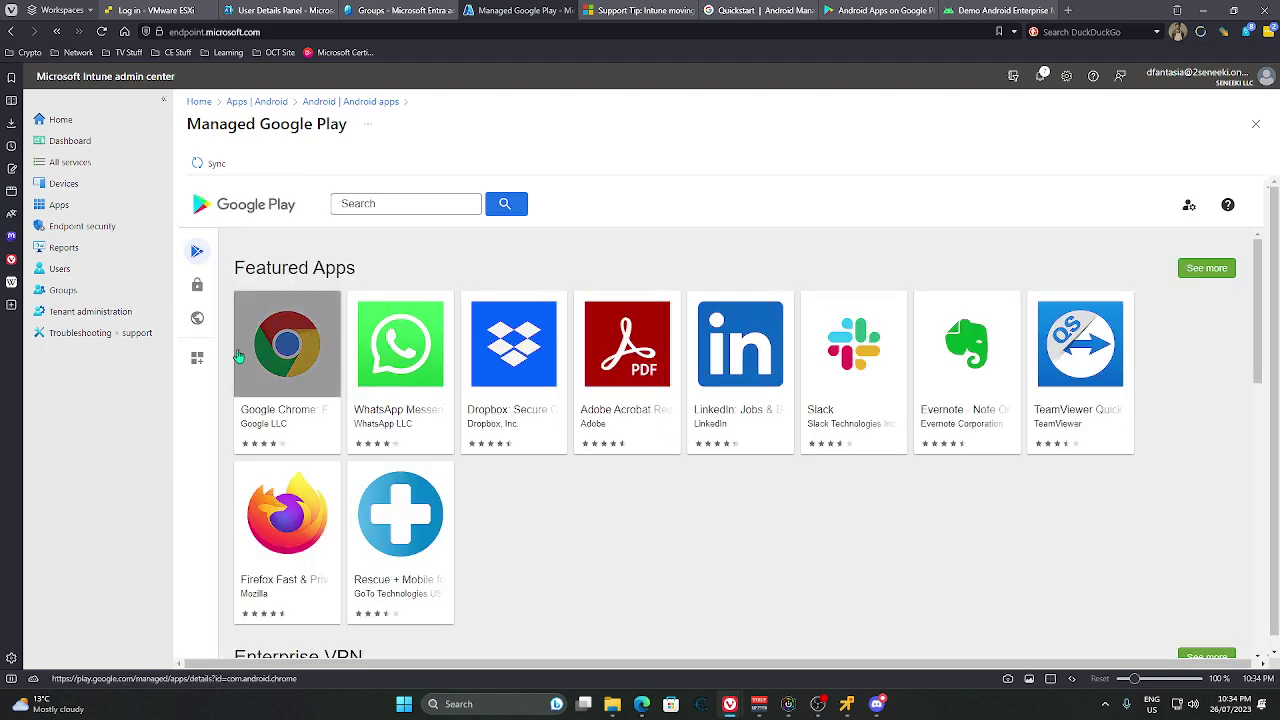
# - Under Organize apps, try moving Managed Home Screen and Microsoft Intune to other positions in the My Work App collection
pyautogui.click(202, 358)
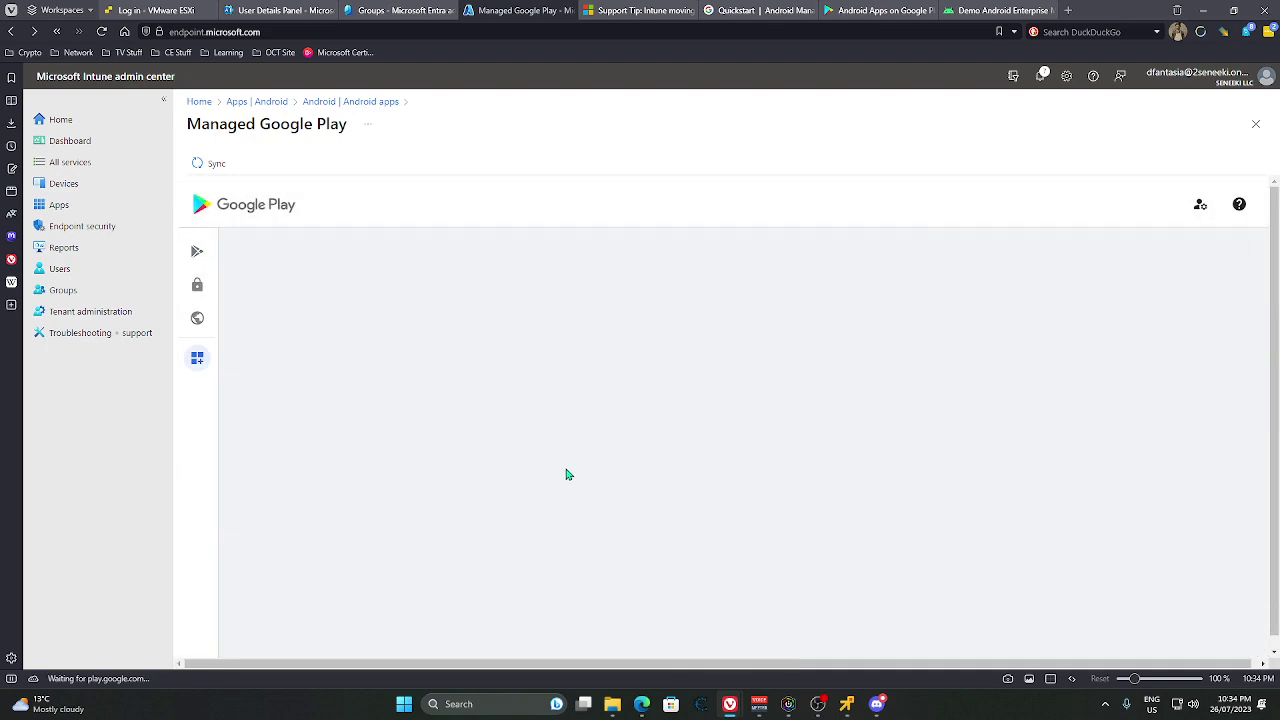
pyautogui.scroll(-5, 577, 466)
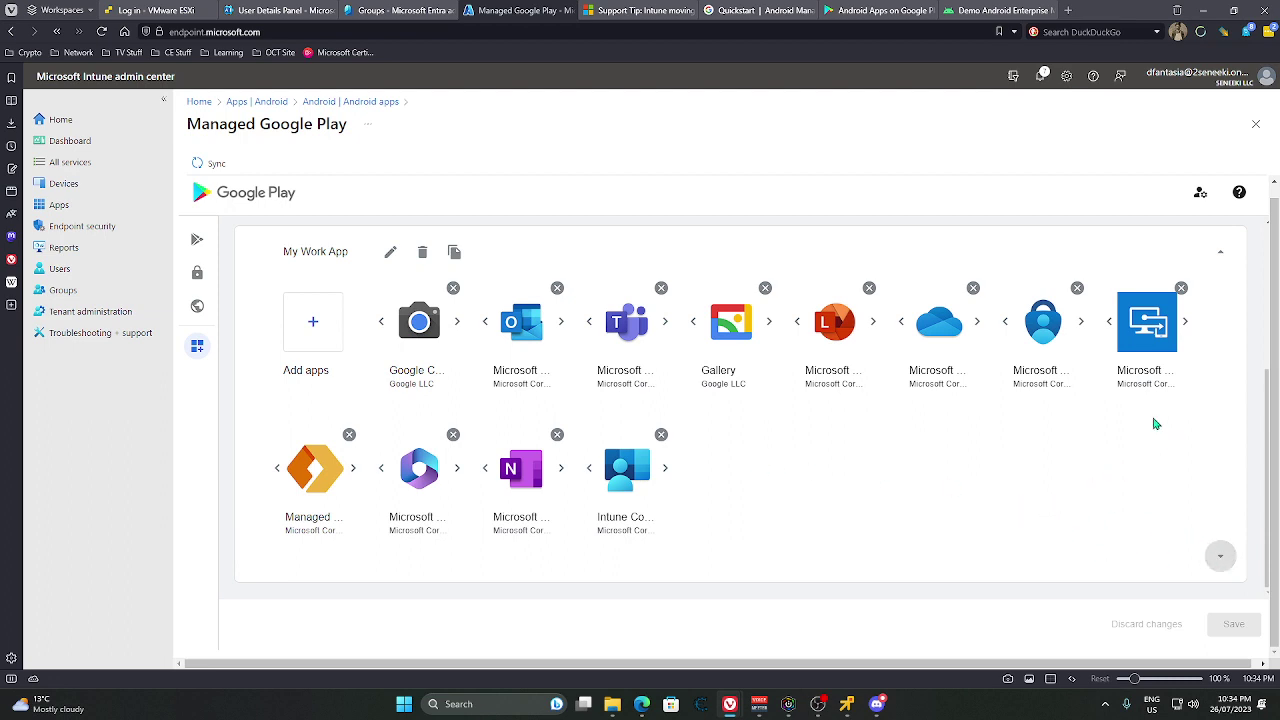
pyautogui.click(1187, 323)
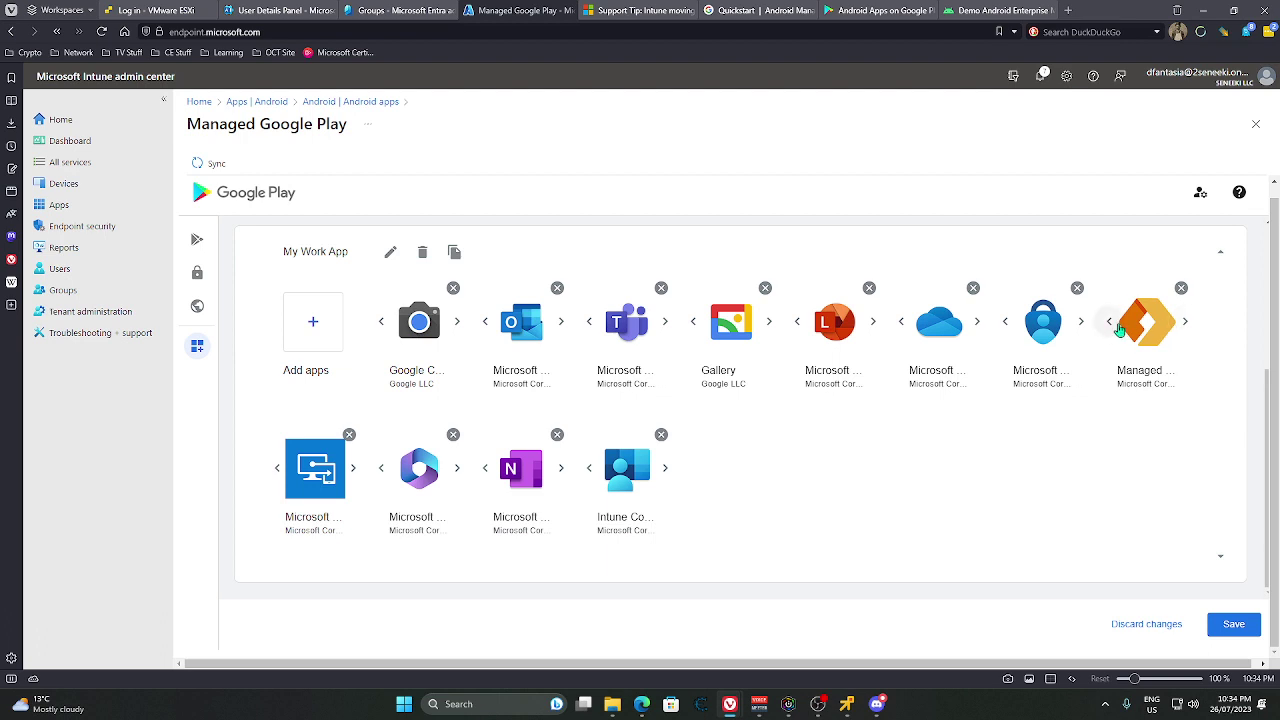
pyautogui.click(1109, 322)
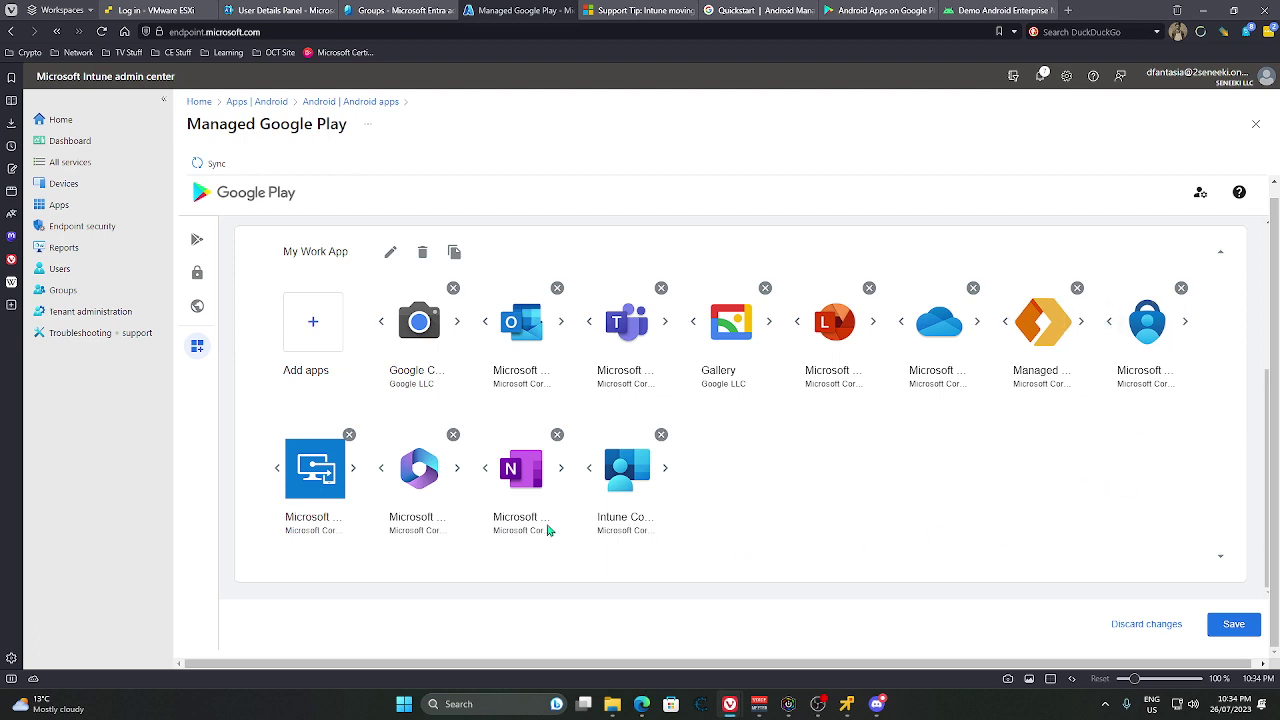
pyautogui.click(279, 472)
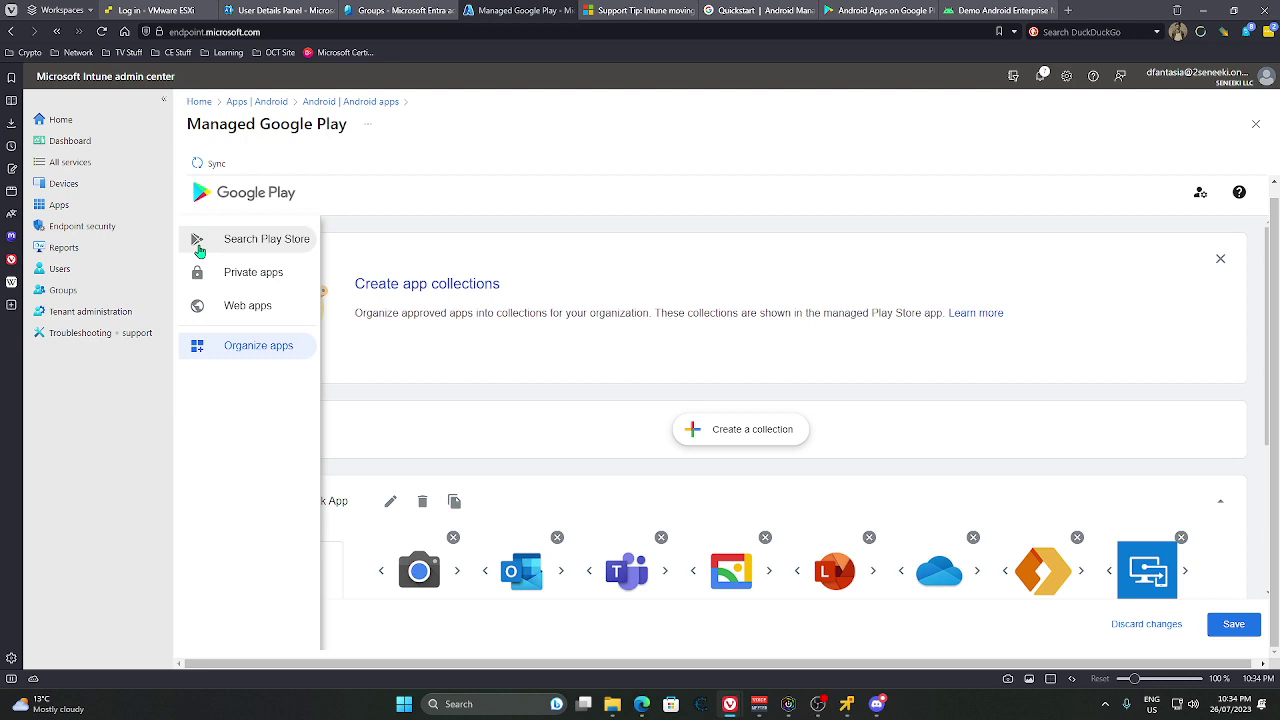
# - Search the Play Store for onedrive and review the Microsoft OneDrive app page down to its additional information
pyautogui.click(199, 248)
pyautogui.click(428, 193)
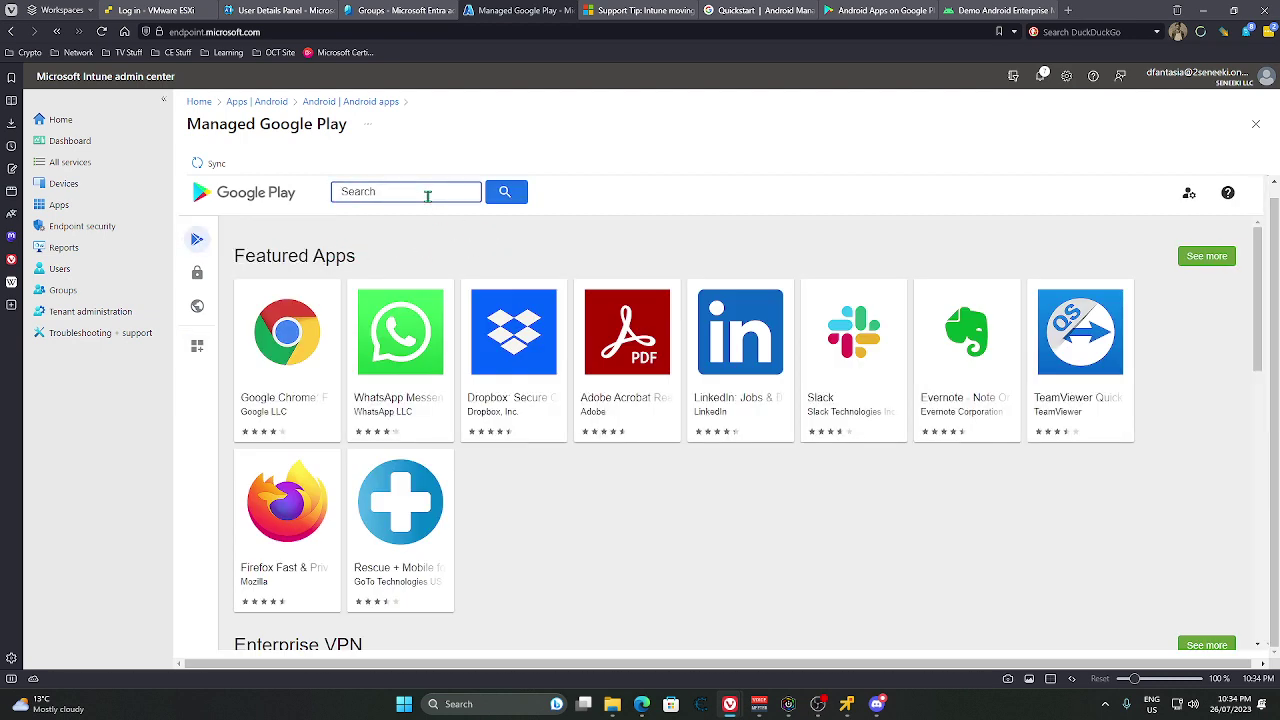
pyautogui.write('onedrive')
pyautogui.press('Return')
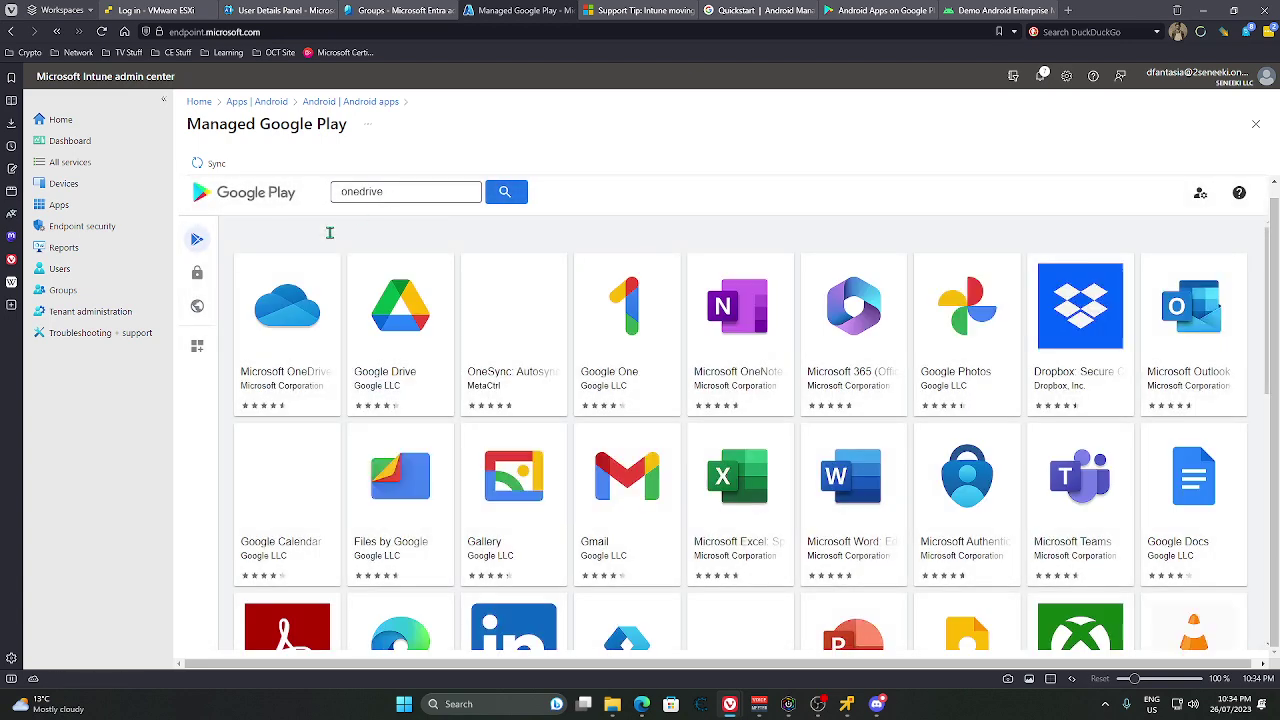
pyautogui.click(313, 333)
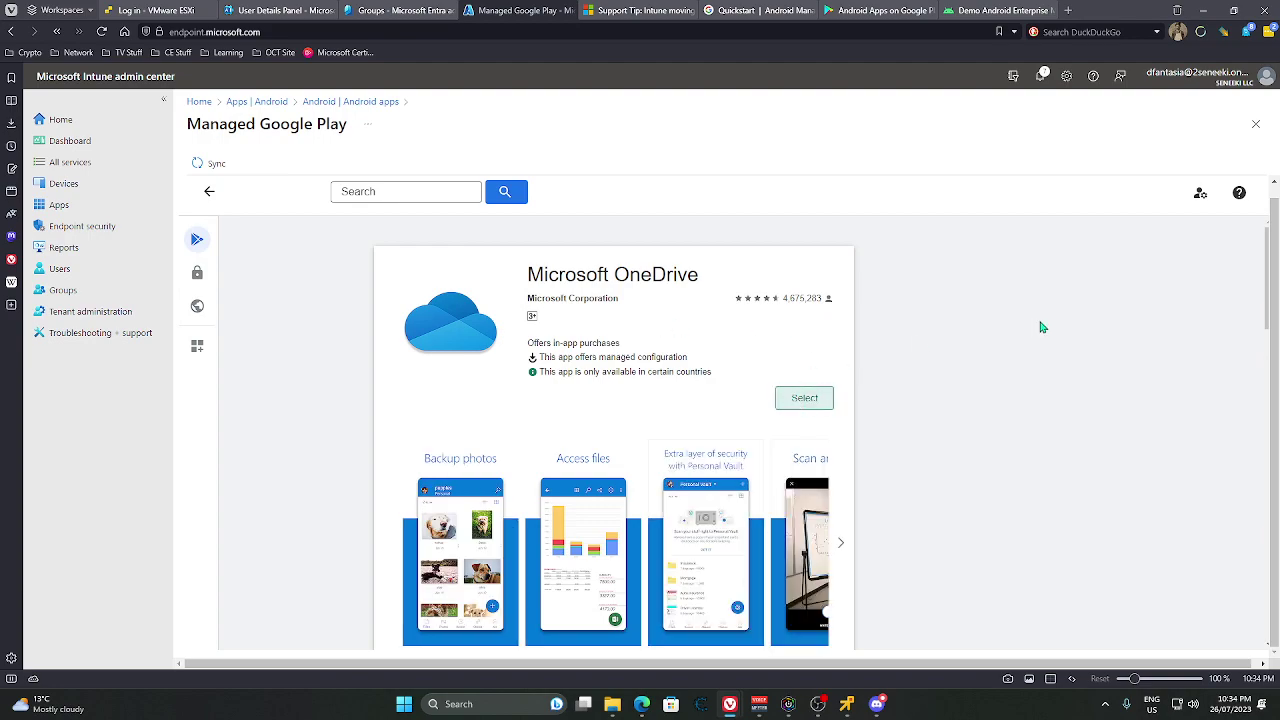
pyautogui.scroll(-3, 1038, 346)
pyautogui.scroll(-10, 1036, 350)
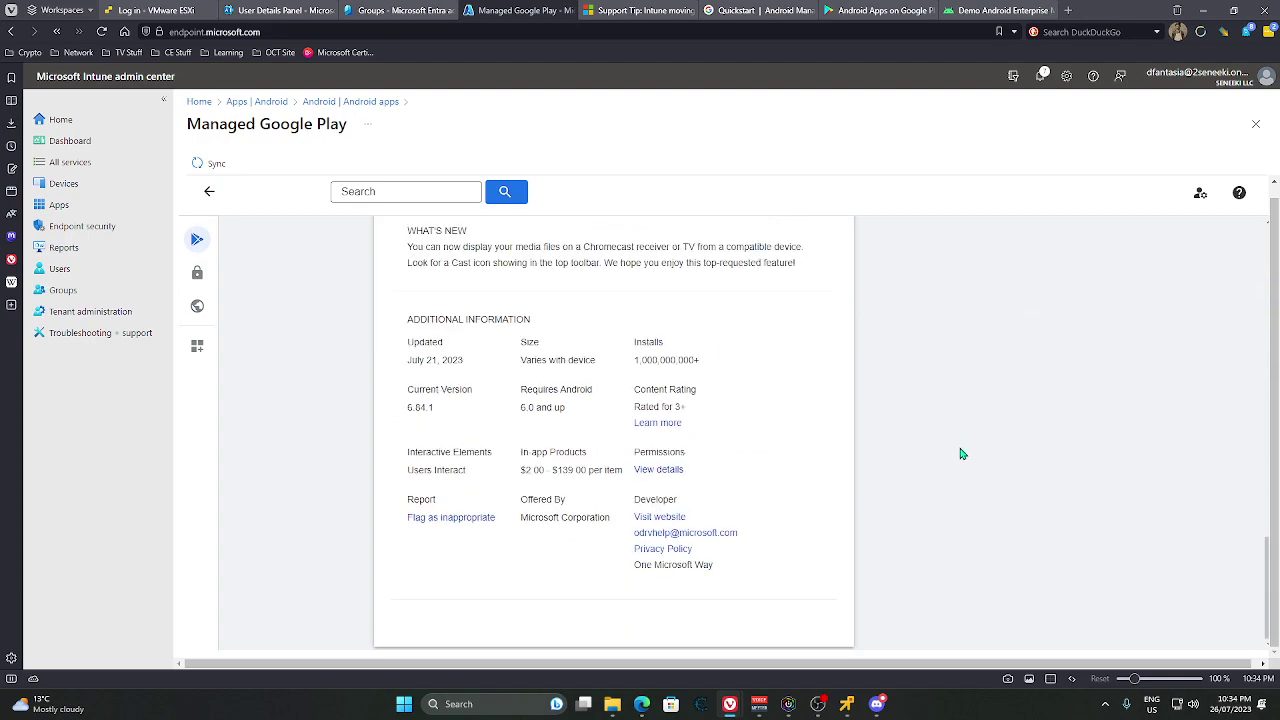
pyautogui.scroll(7, 960, 449)
pyautogui.scroll(6, 955, 446)
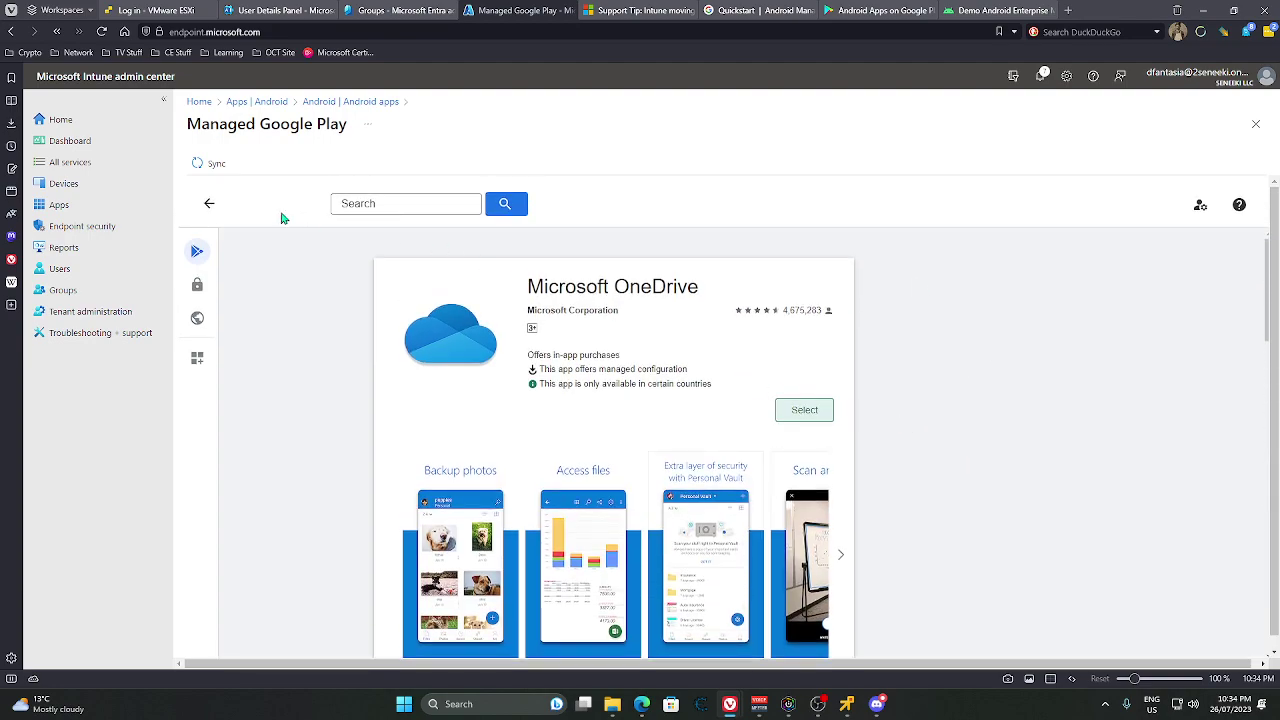
# - Return to the onedrive search results and reopen the Microsoft OneDrive app page
pyautogui.click(212, 205)
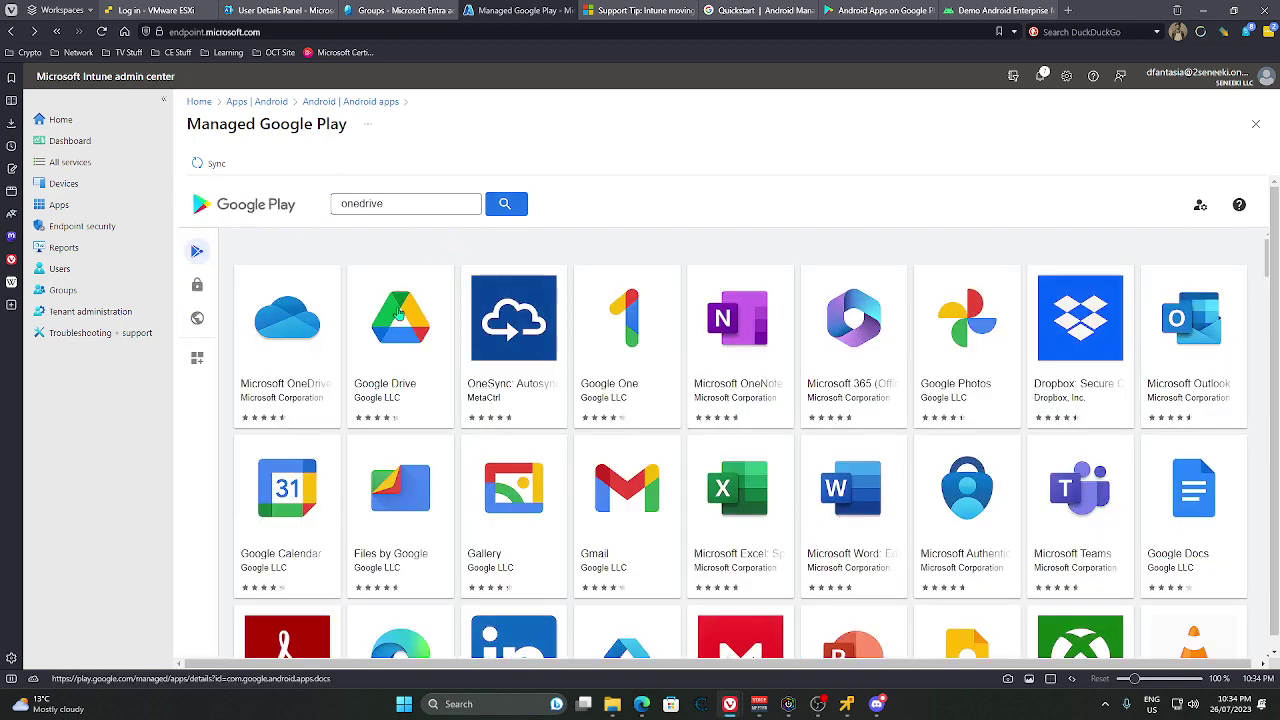
pyautogui.rightClick(303, 322)
pyautogui.click(334, 287)
pyautogui.click(334, 287)
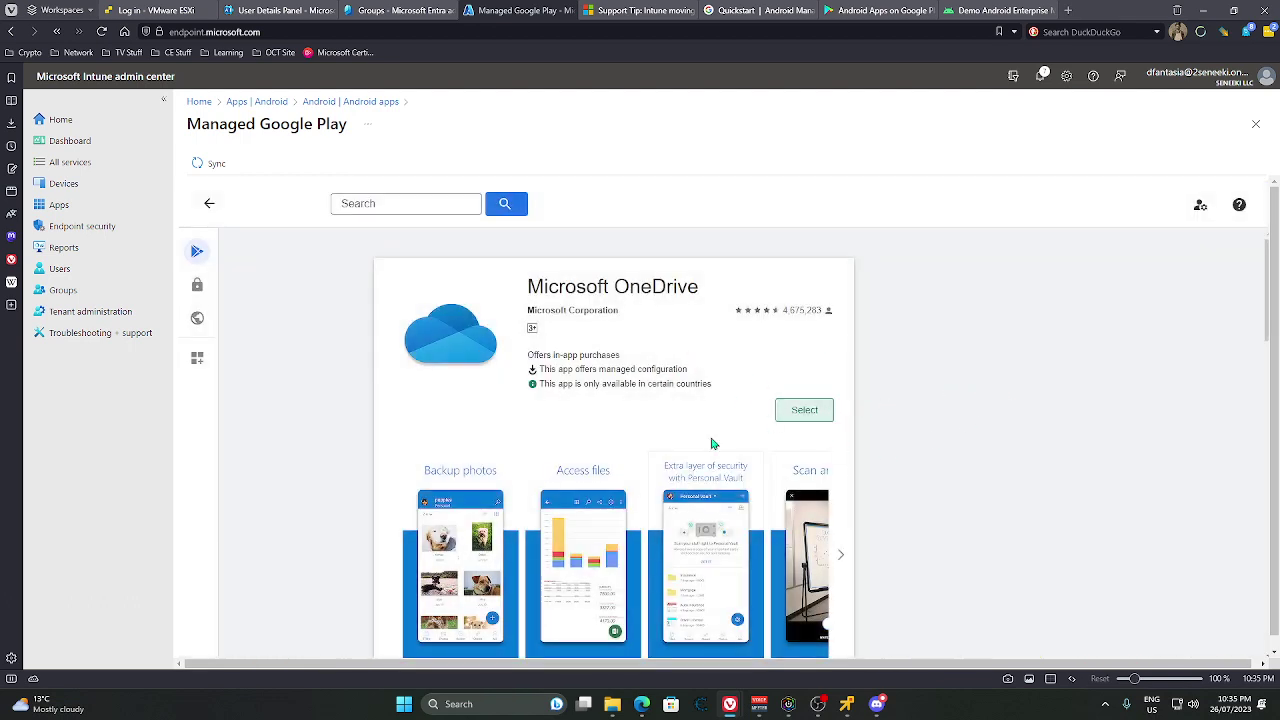
# - Check the organization details, select the Microsoft OneDrive app and sync Managed Google Play
pyautogui.click(1203, 209)
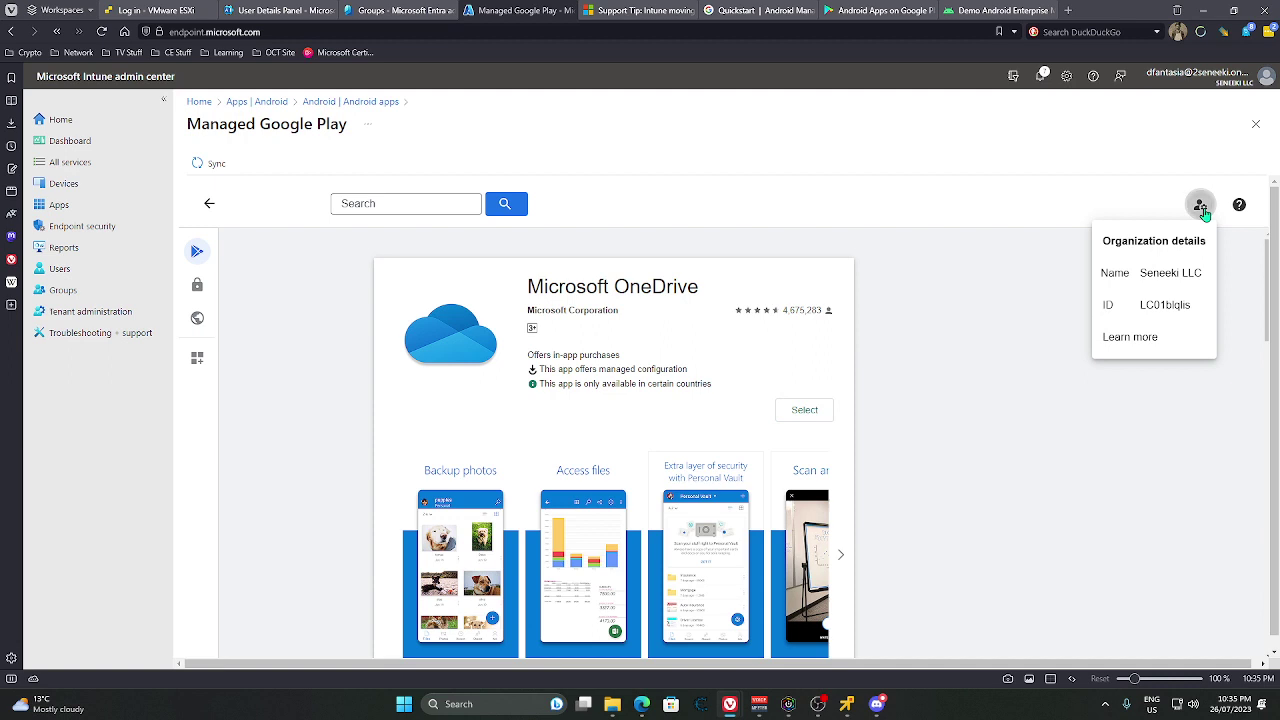
pyautogui.click(1203, 212)
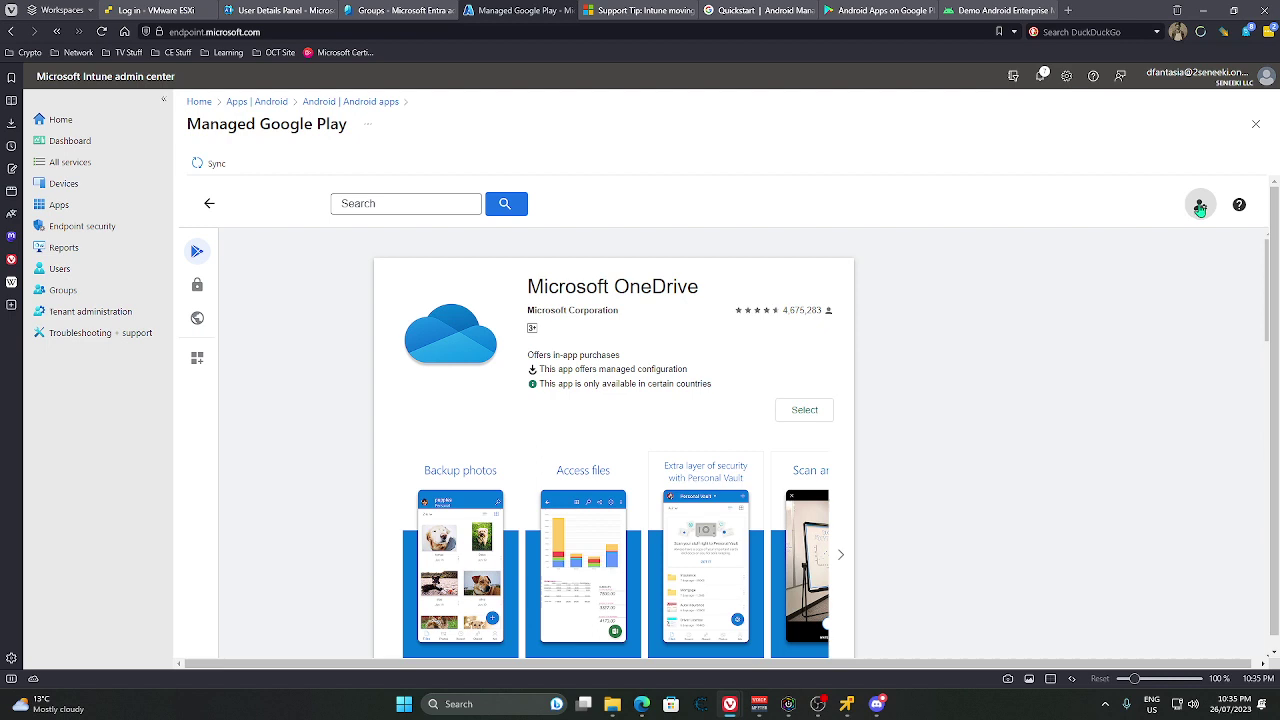
pyautogui.click(805, 410)
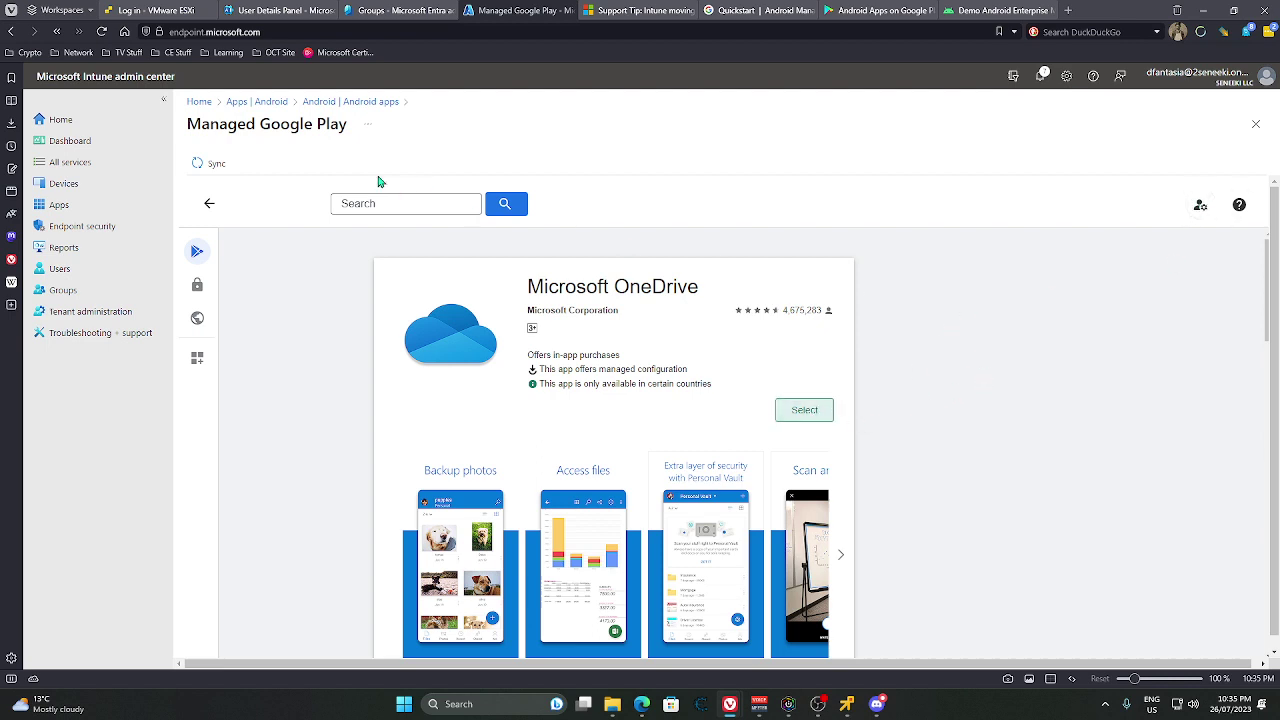
pyautogui.click(217, 165)
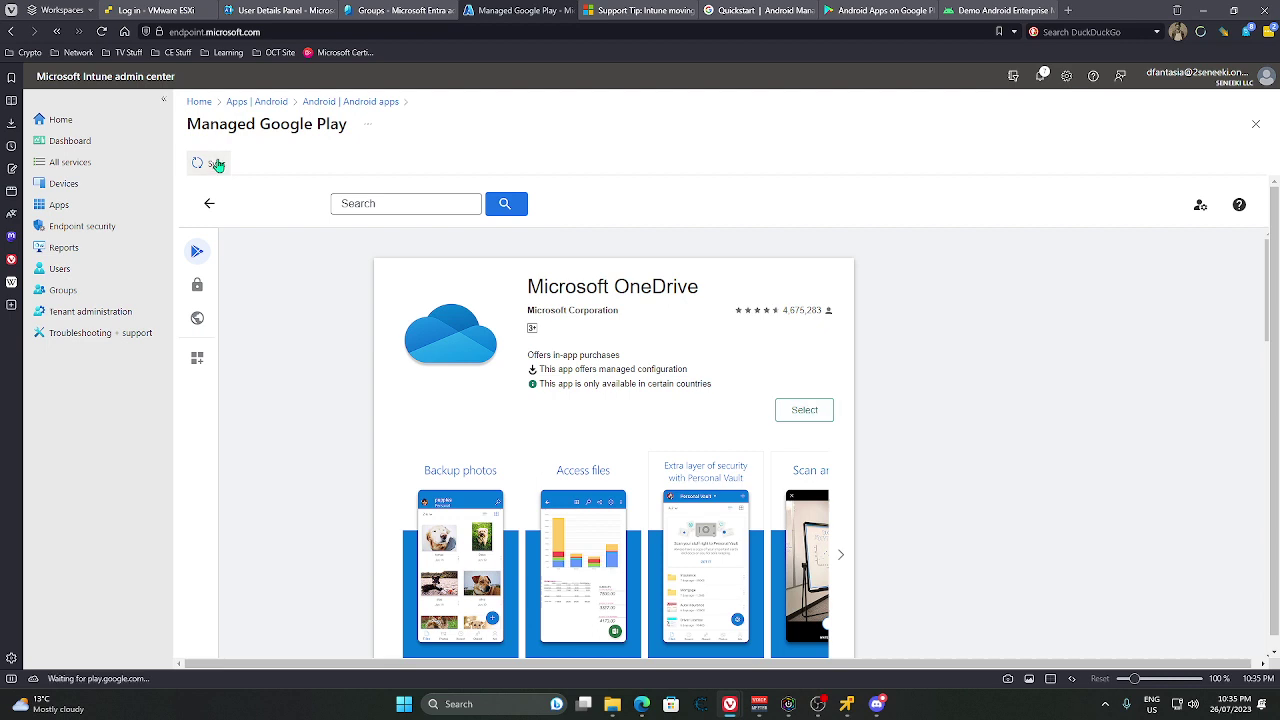
# - Start another app of type Managed Google Play app from the Android apps list to reopen the managed store
pyautogui.click(375, 166)
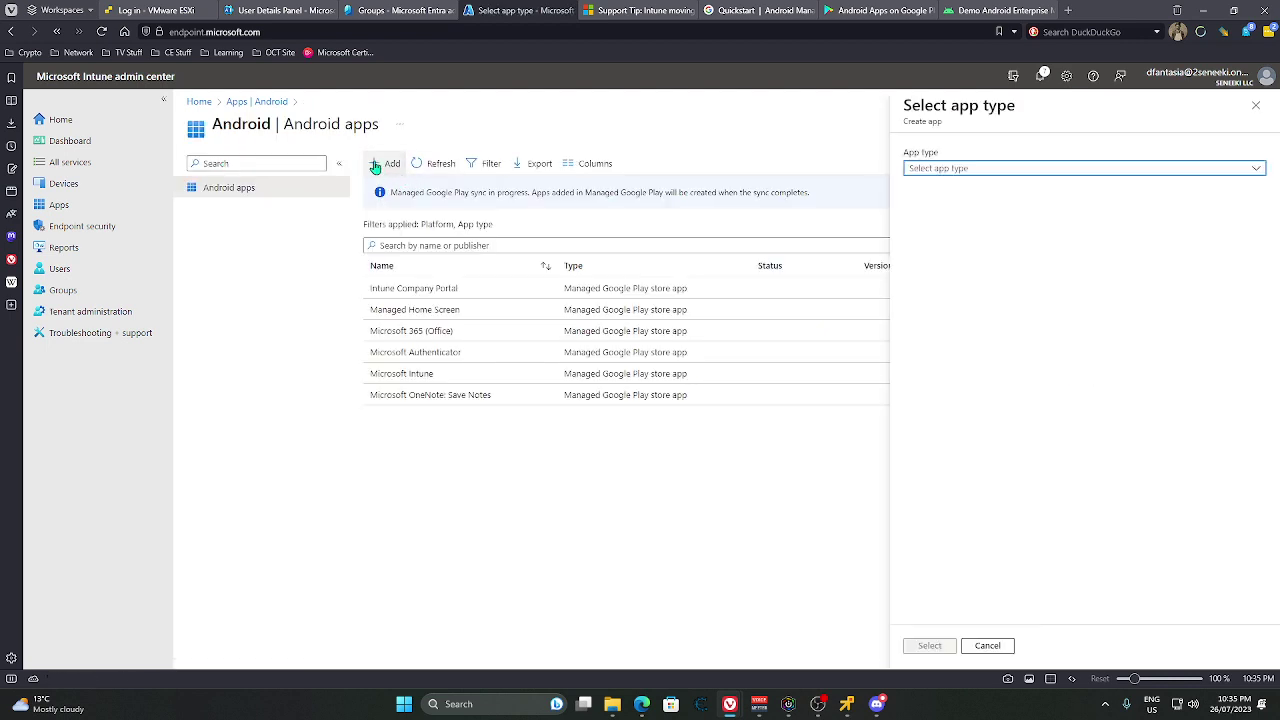
pyautogui.click(943, 170)
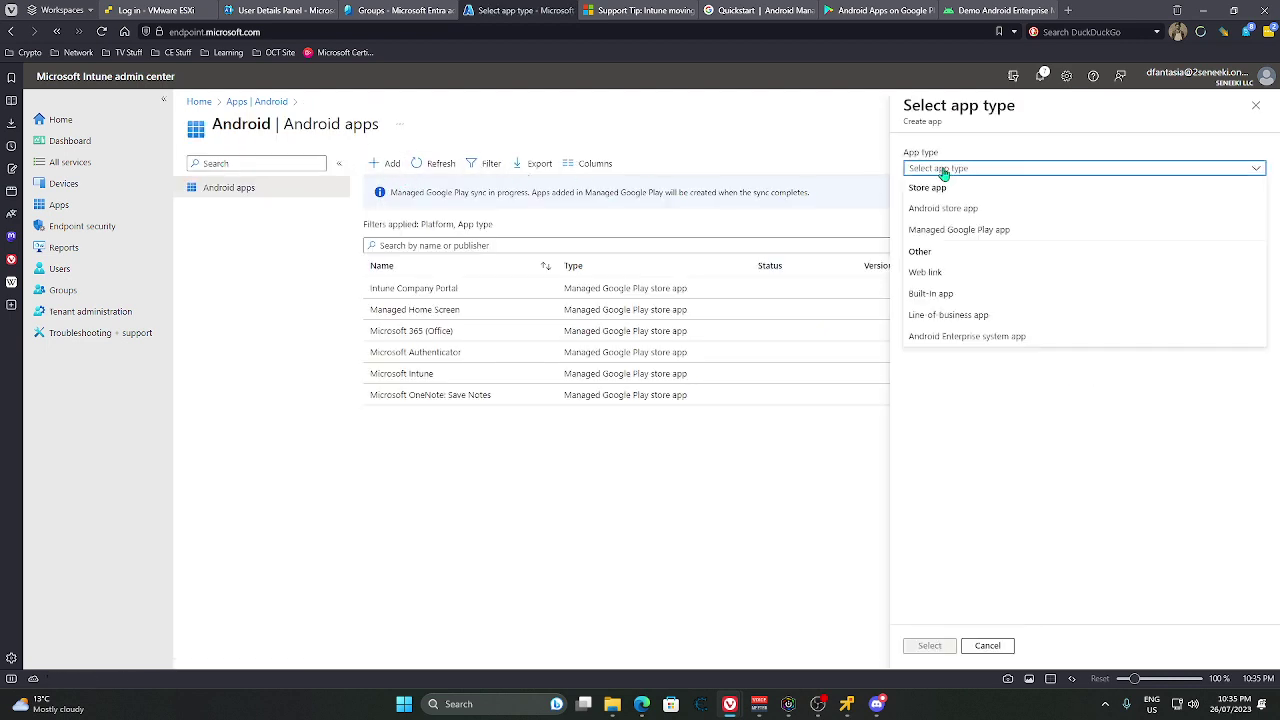
pyautogui.click(940, 231)
pyautogui.click(933, 647)
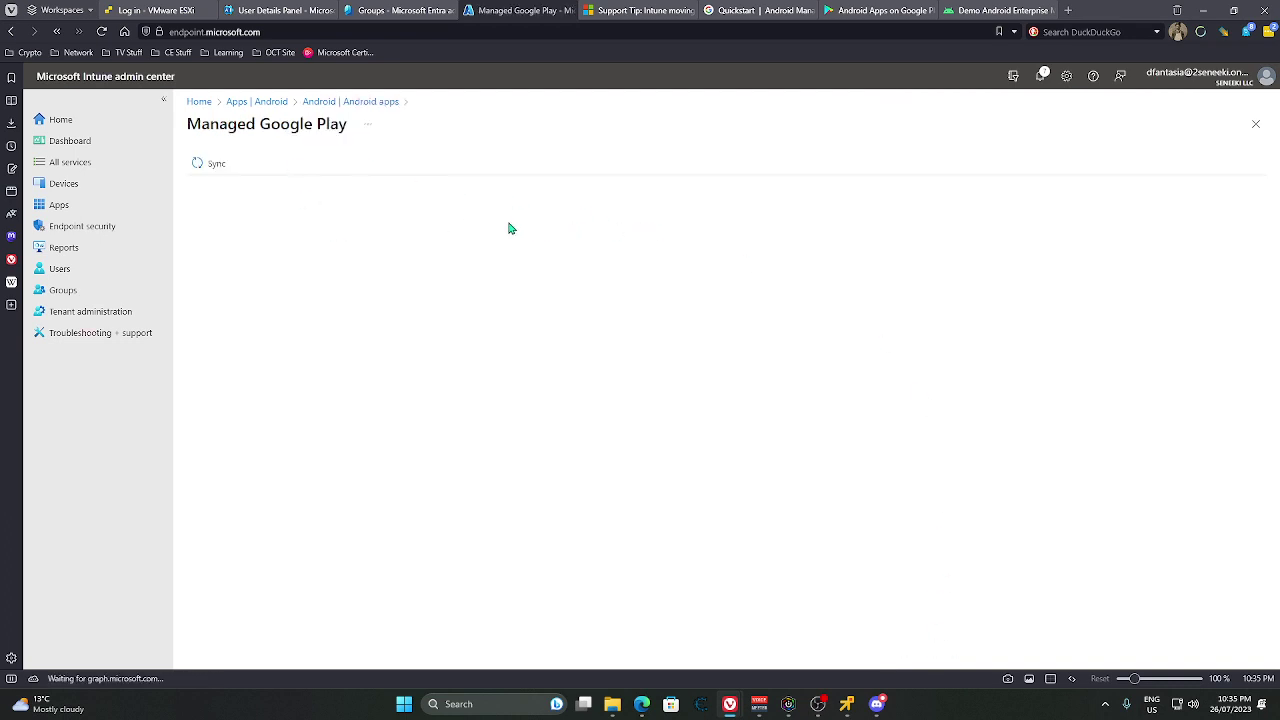
# - Search for outlook, select Microsoft Outlook and sync it to the Android apps list, refreshing the list
pyautogui.write('outlook')
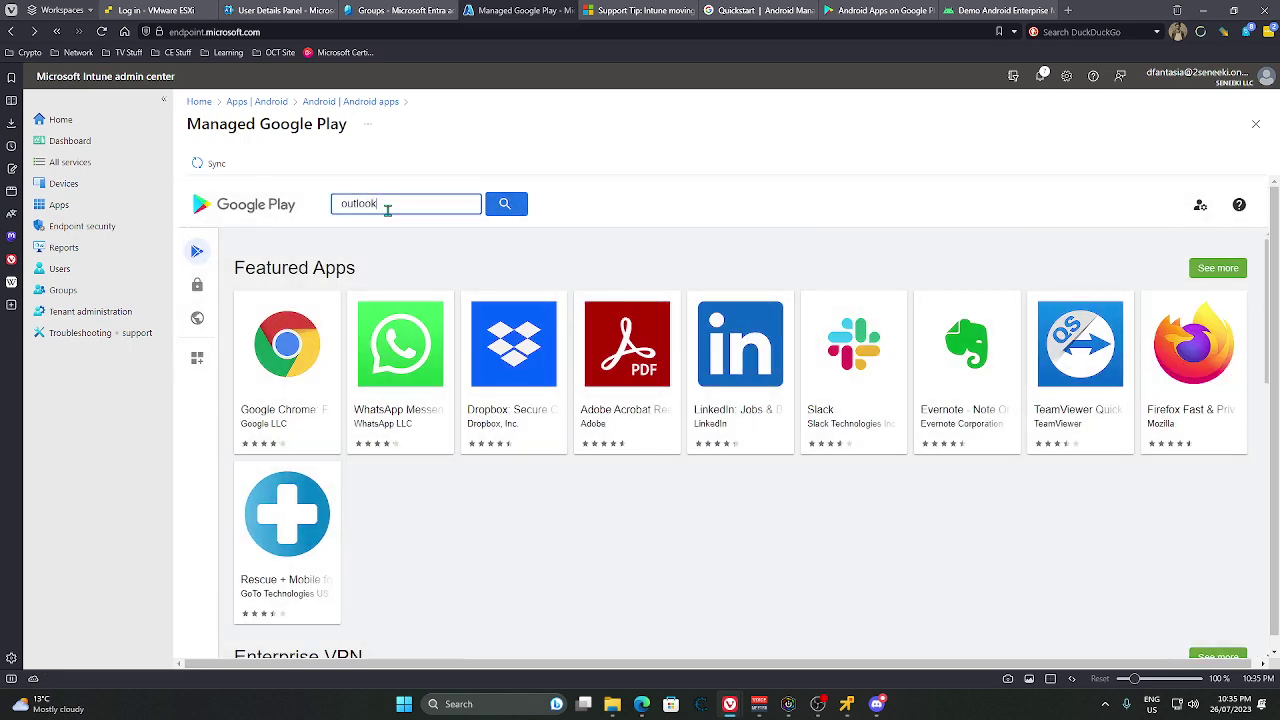
pyautogui.press('Return')
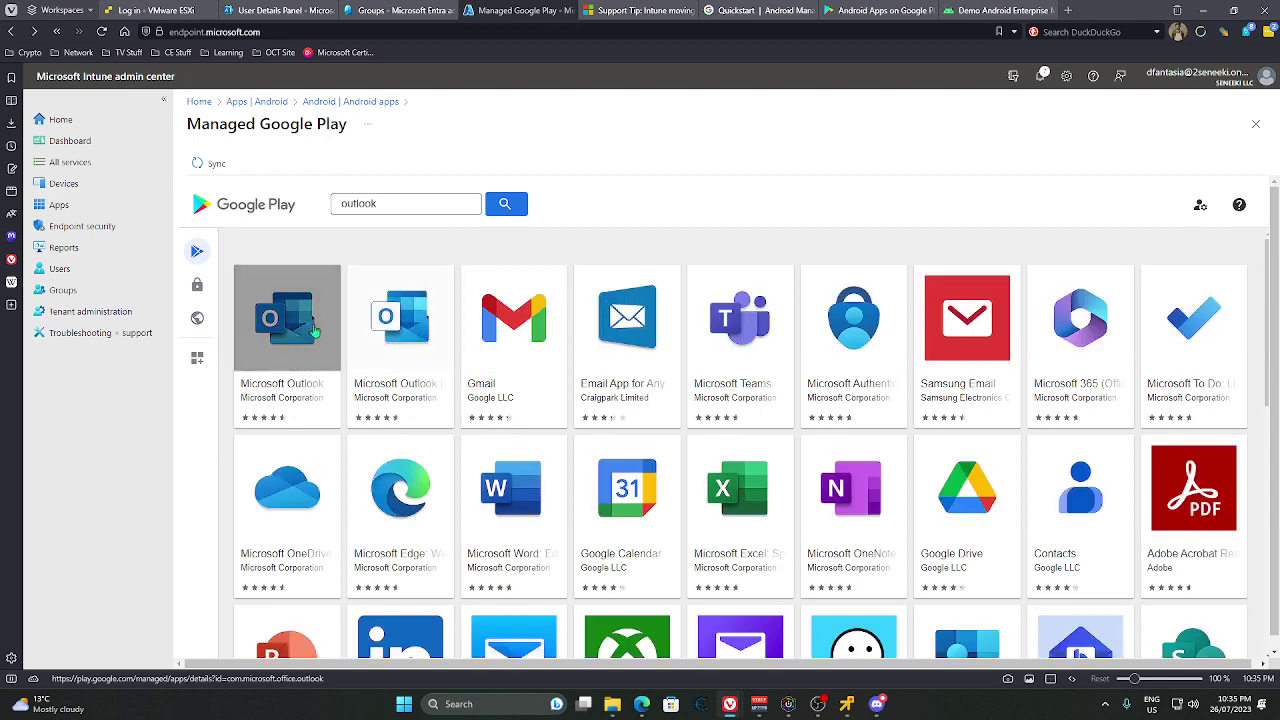
pyautogui.click(505, 207)
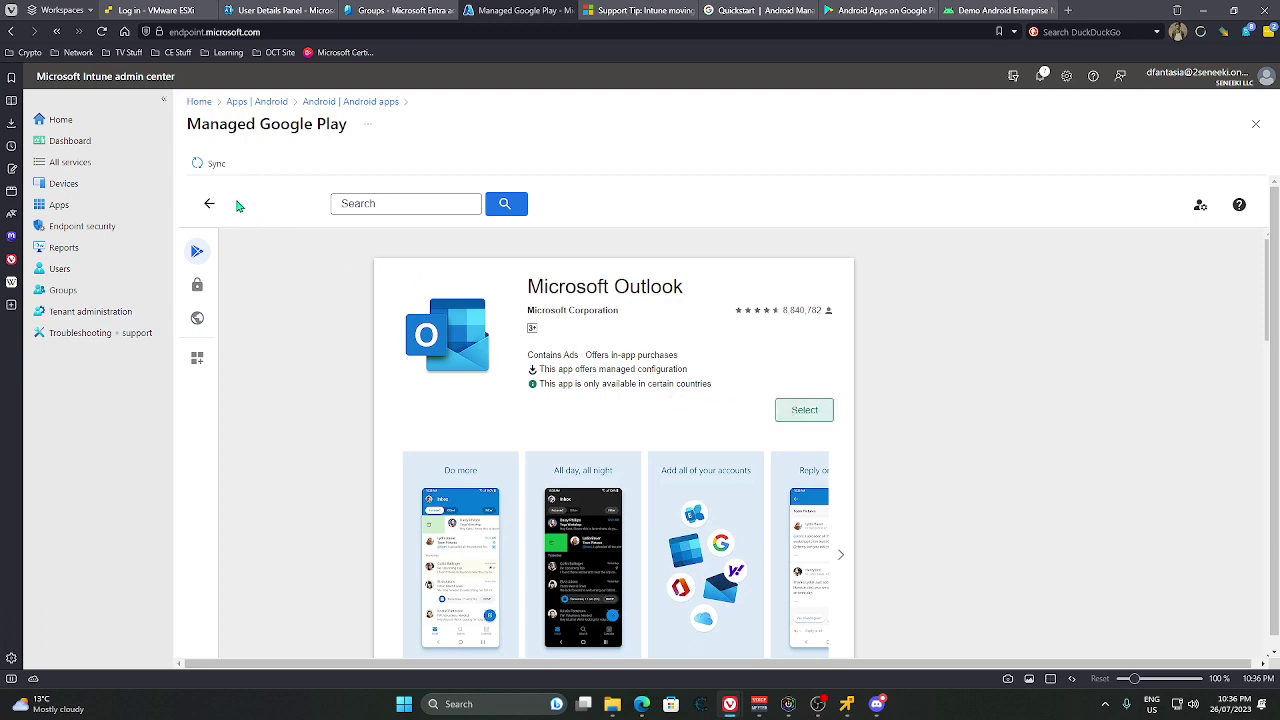
pyautogui.click(220, 164)
pyautogui.click(432, 164)
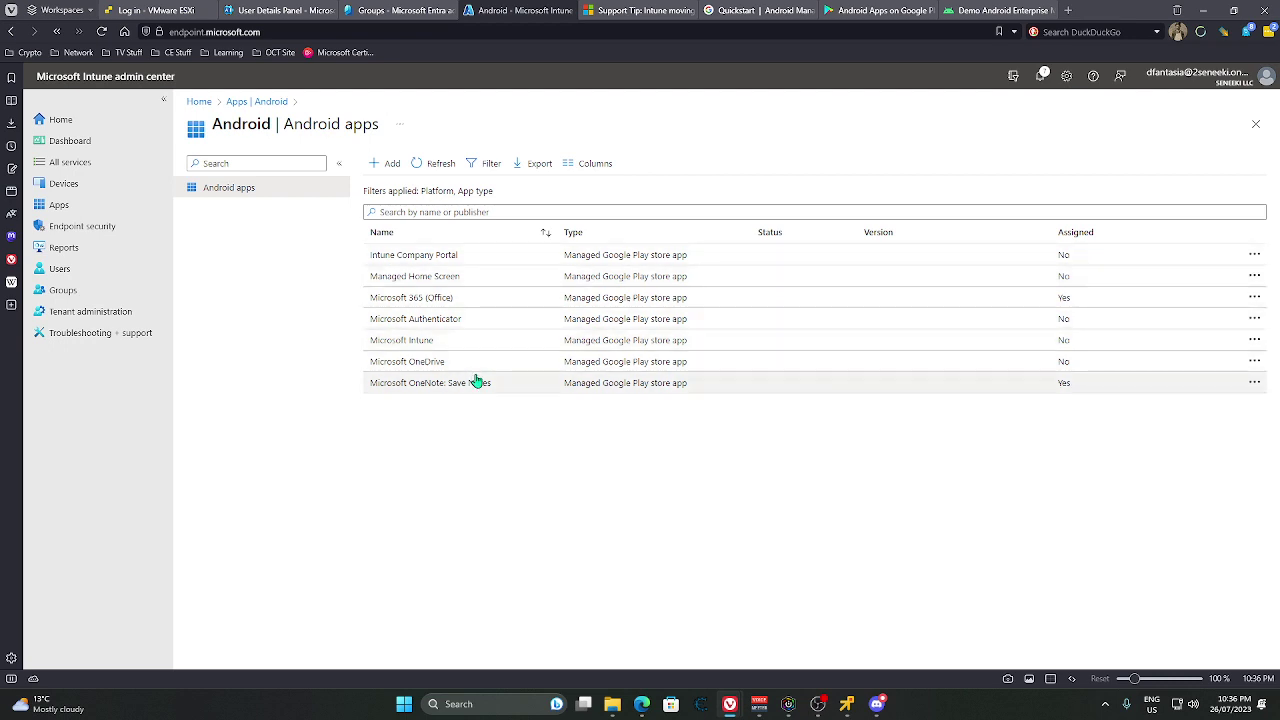
# - Choose Managed Google Play app as the new app's type, refresh the Android apps list and open the managed store
pyautogui.click(387, 163)
pyautogui.click(933, 170)
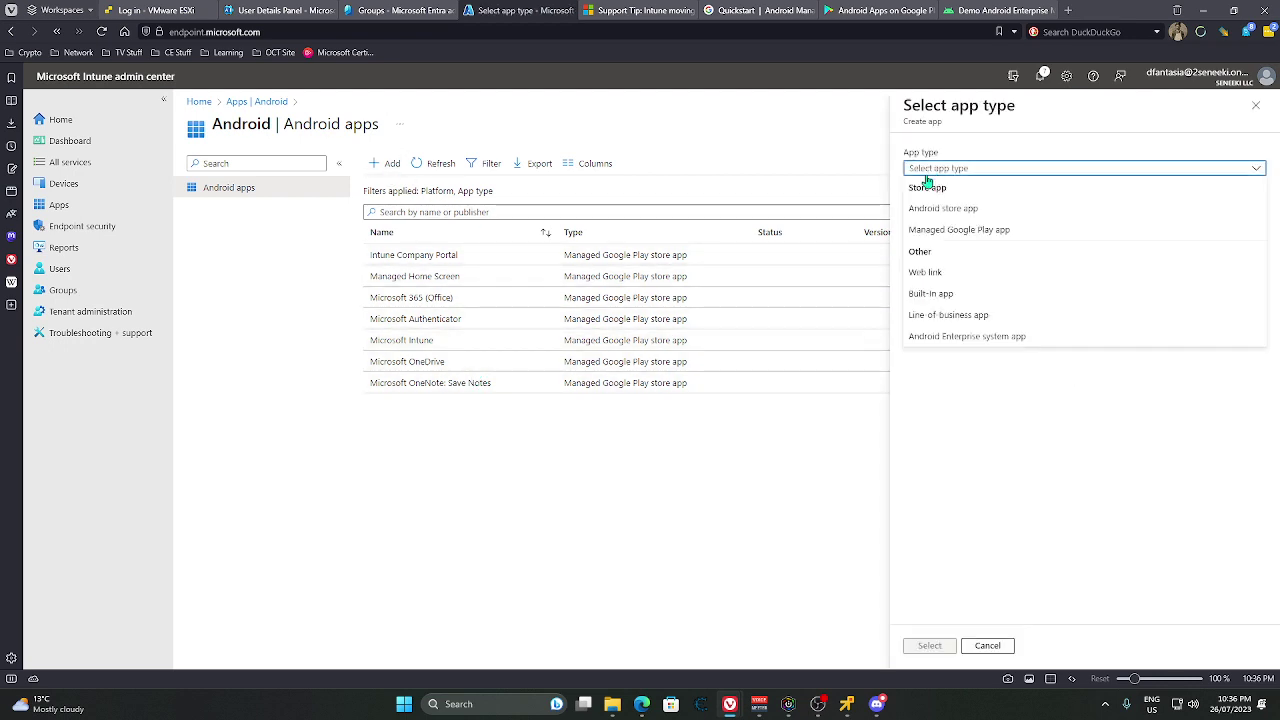
pyautogui.click(935, 229)
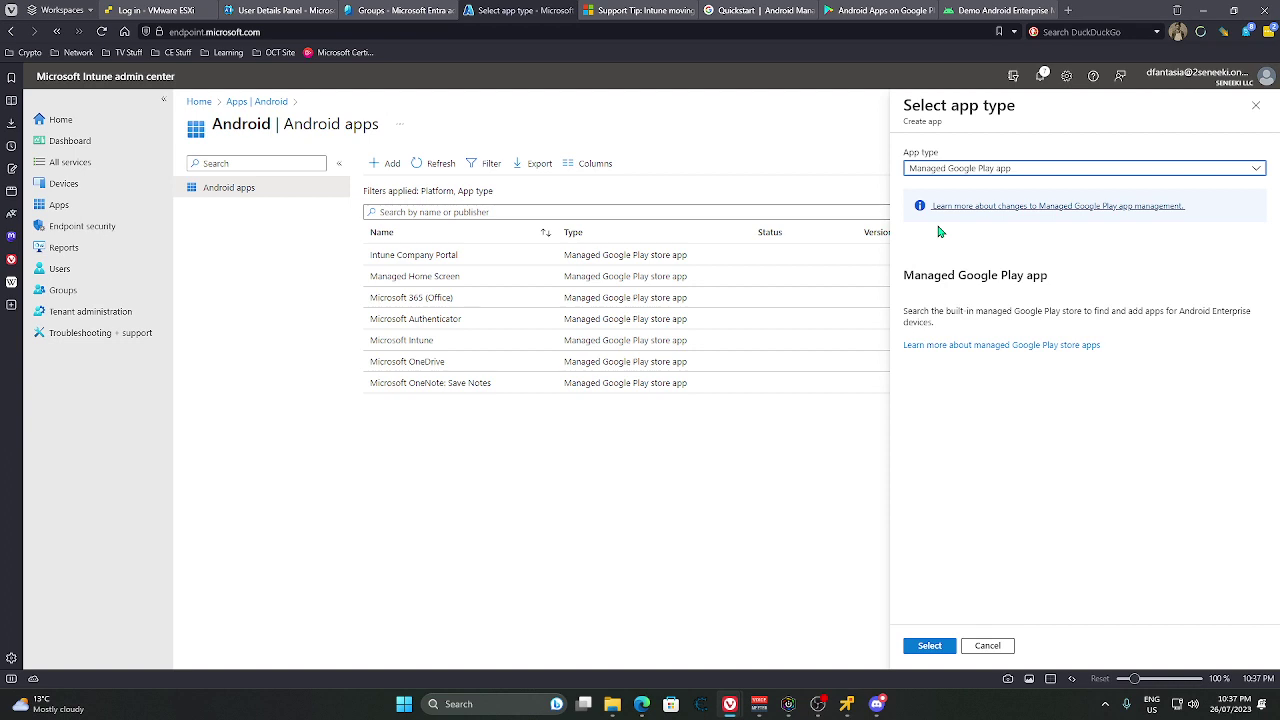
pyautogui.click(434, 167)
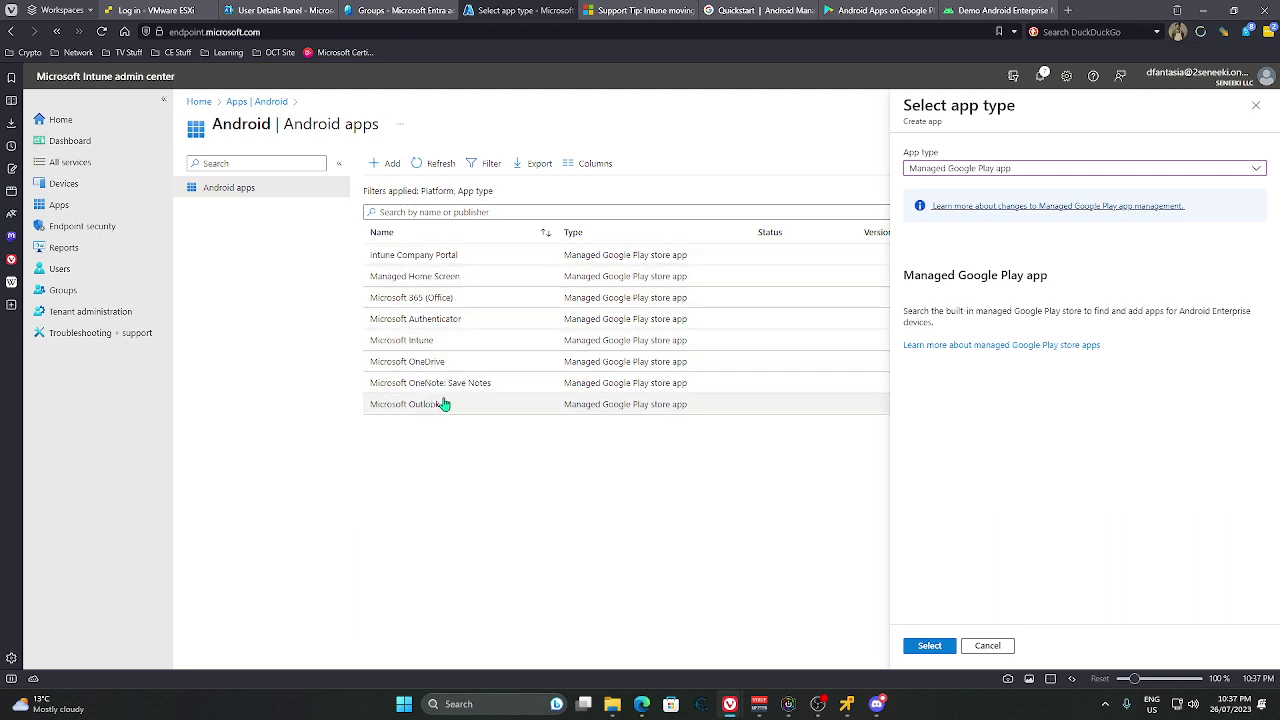
pyautogui.click(929, 645)
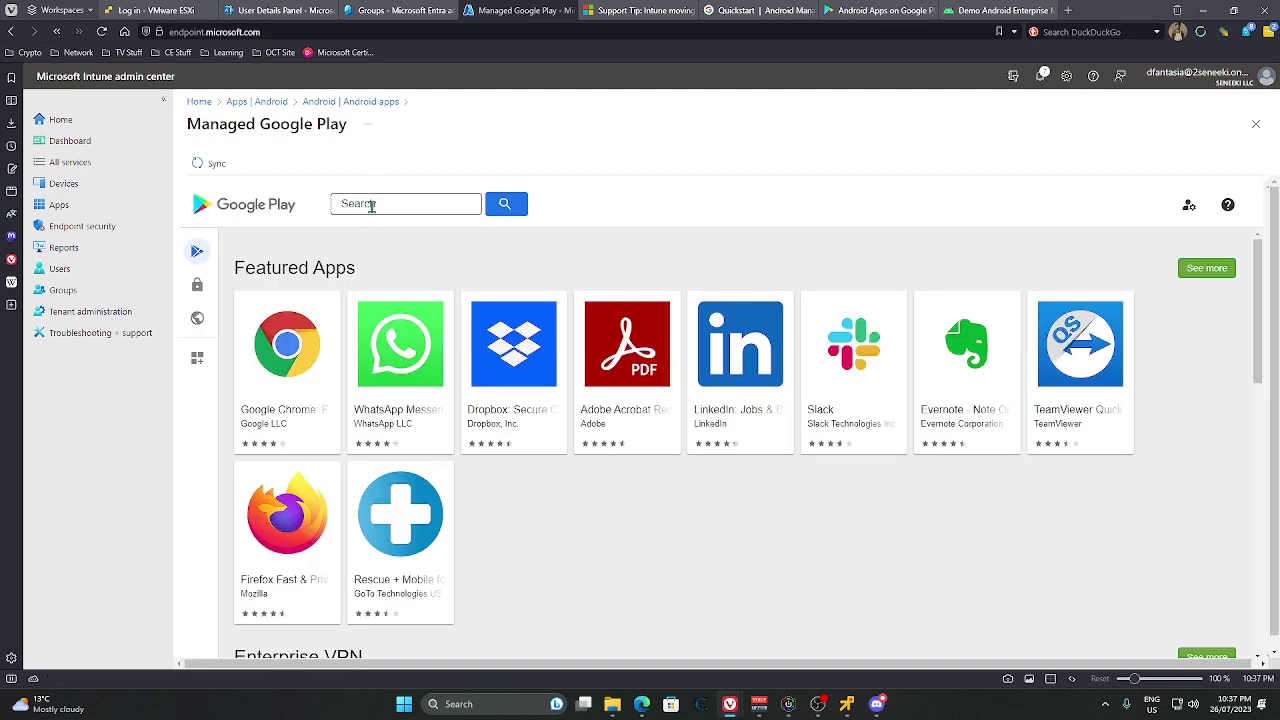
# - Search the Play Store for camera, open Google Camera and select it for Intune
pyautogui.click(383, 204)
pyautogui.write('camera')
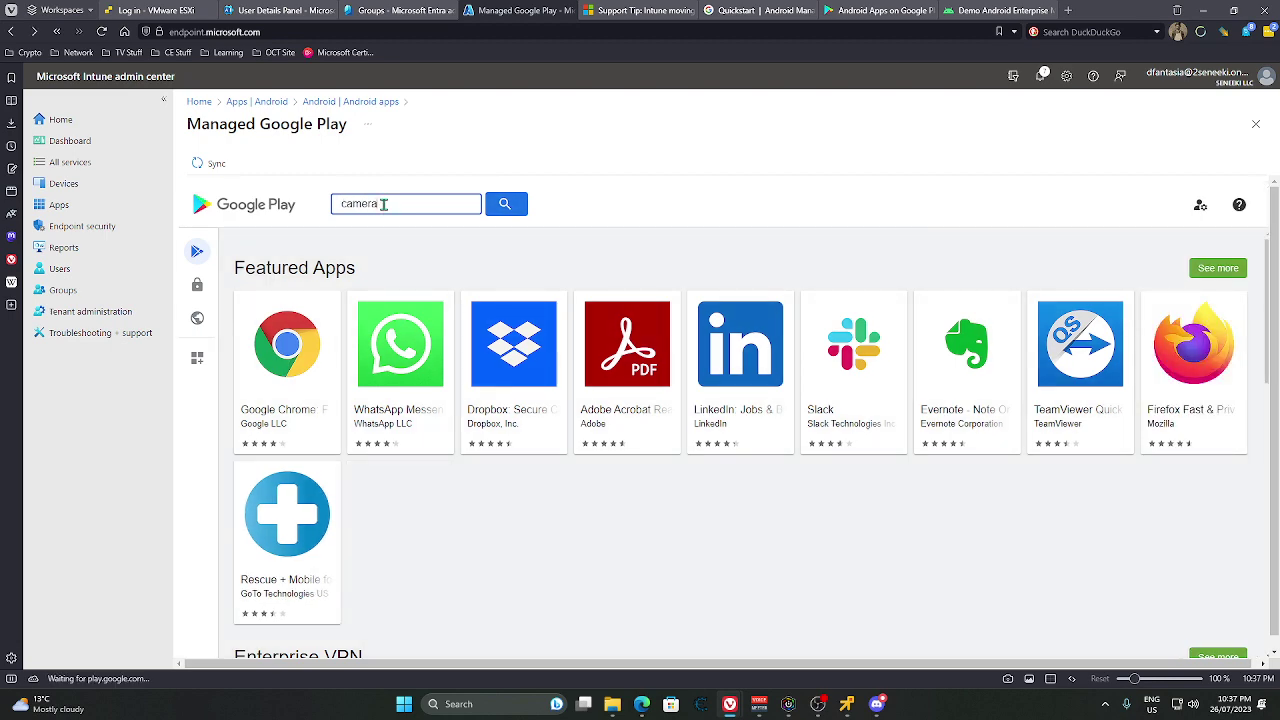
pyautogui.press('Return')
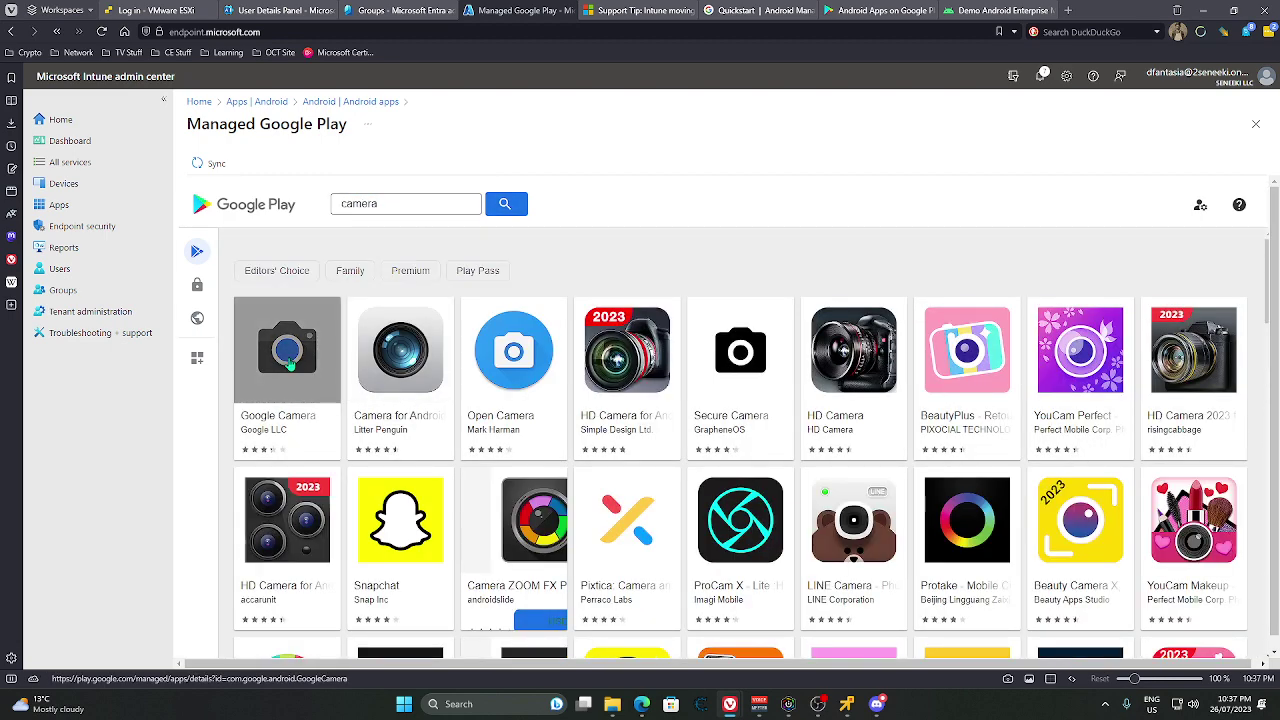
pyautogui.click(305, 360)
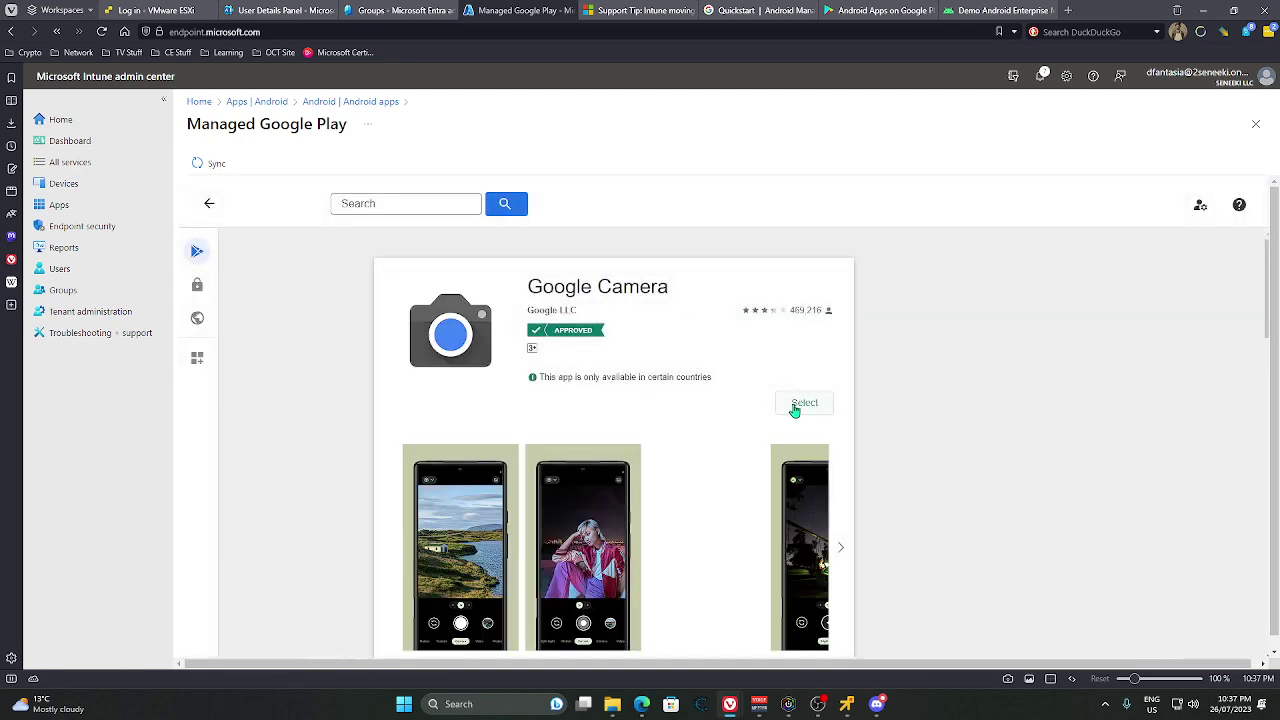
pyautogui.click(818, 404)
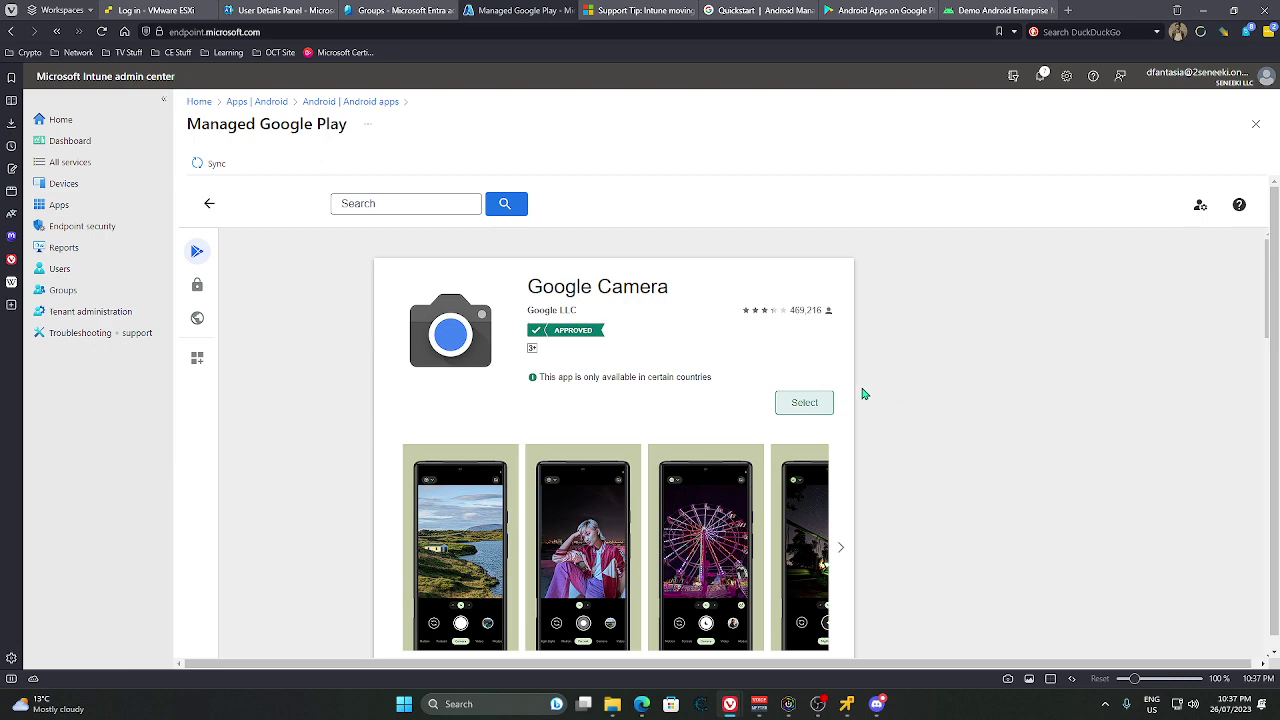
pyautogui.scroll(-10, 923, 443)
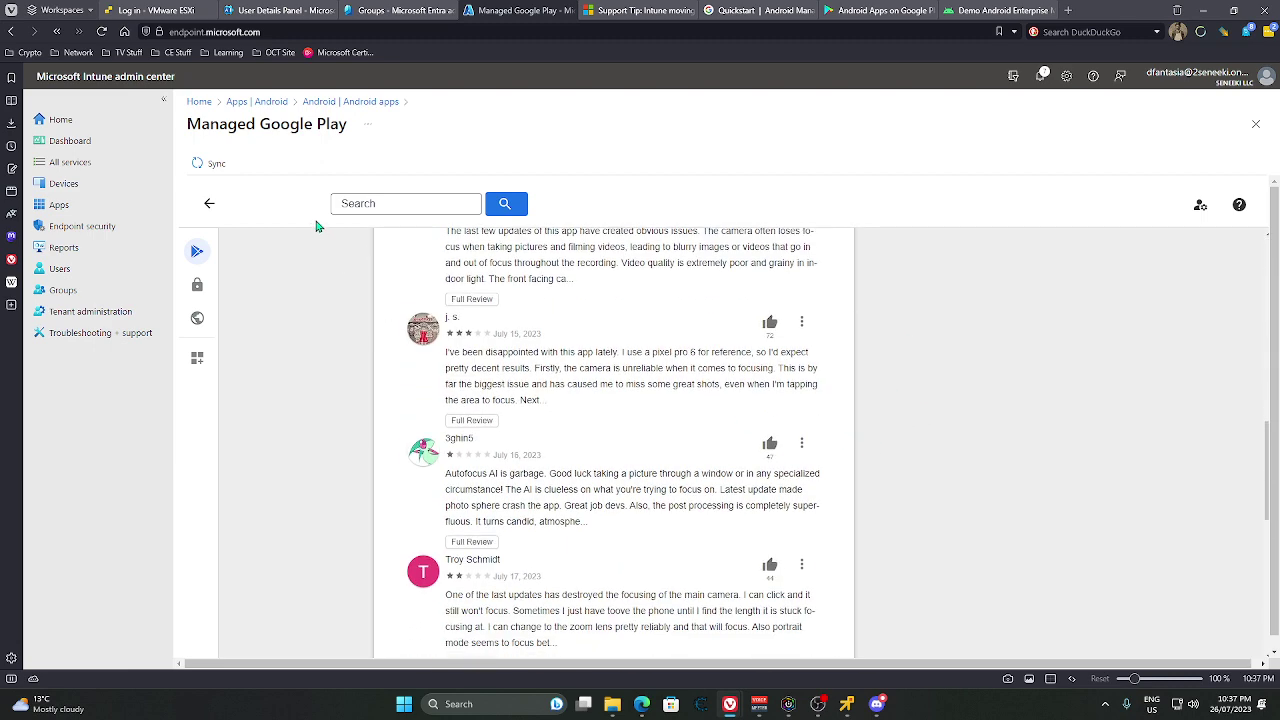
# - Sync the managed Google Play selection, and open the enrolled device from the Android personally-owned work profile devices
pyautogui.click(209, 163)
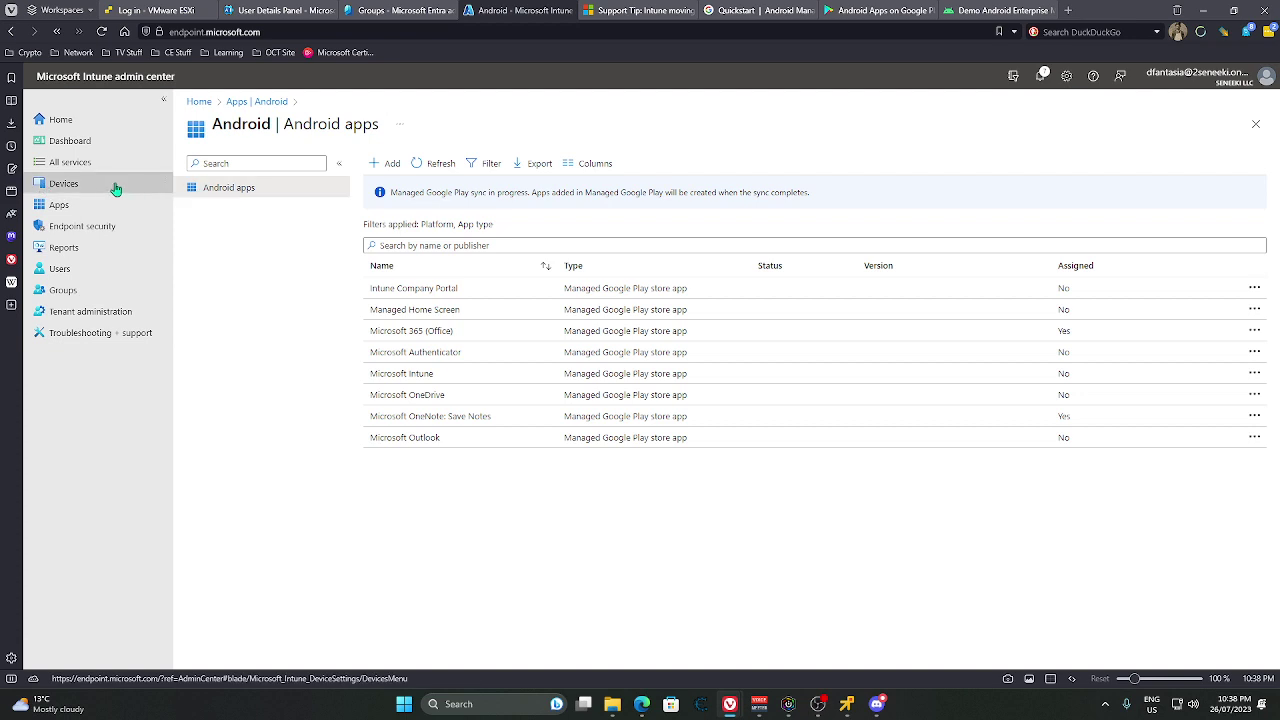
pyautogui.click(70, 184)
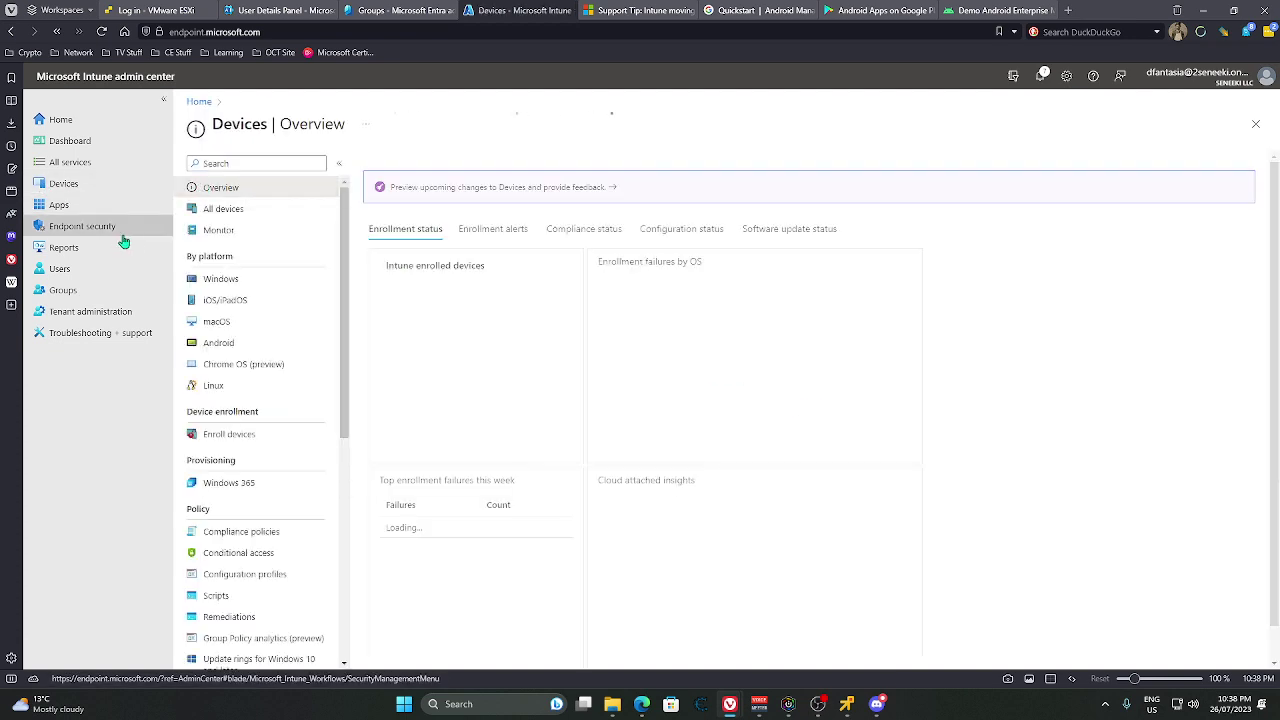
pyautogui.click(215, 342)
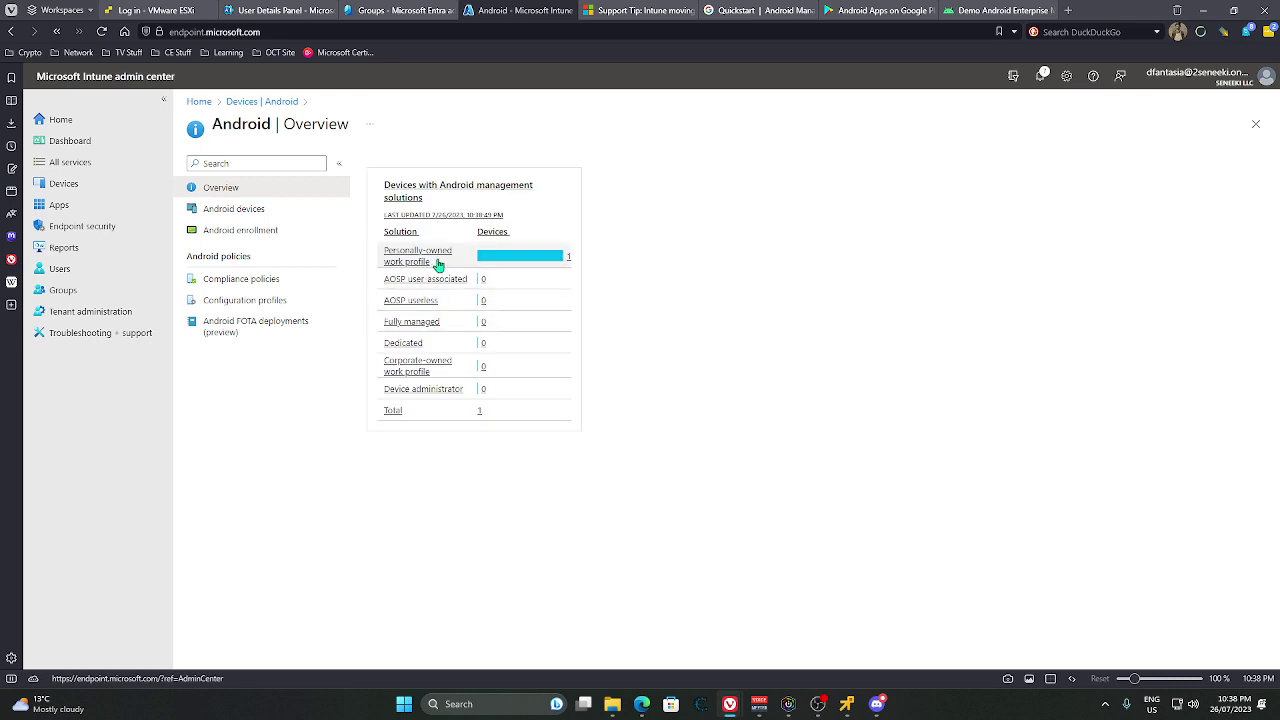
pyautogui.click(420, 258)
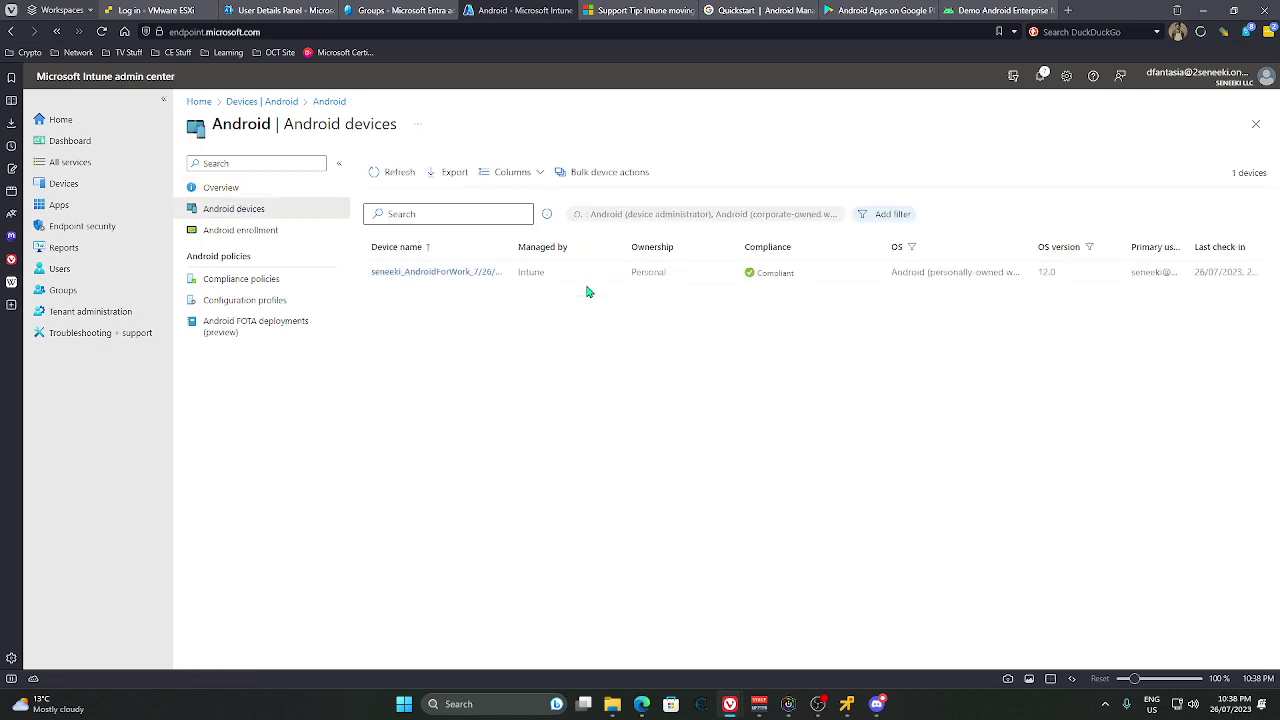
pyautogui.click(458, 275)
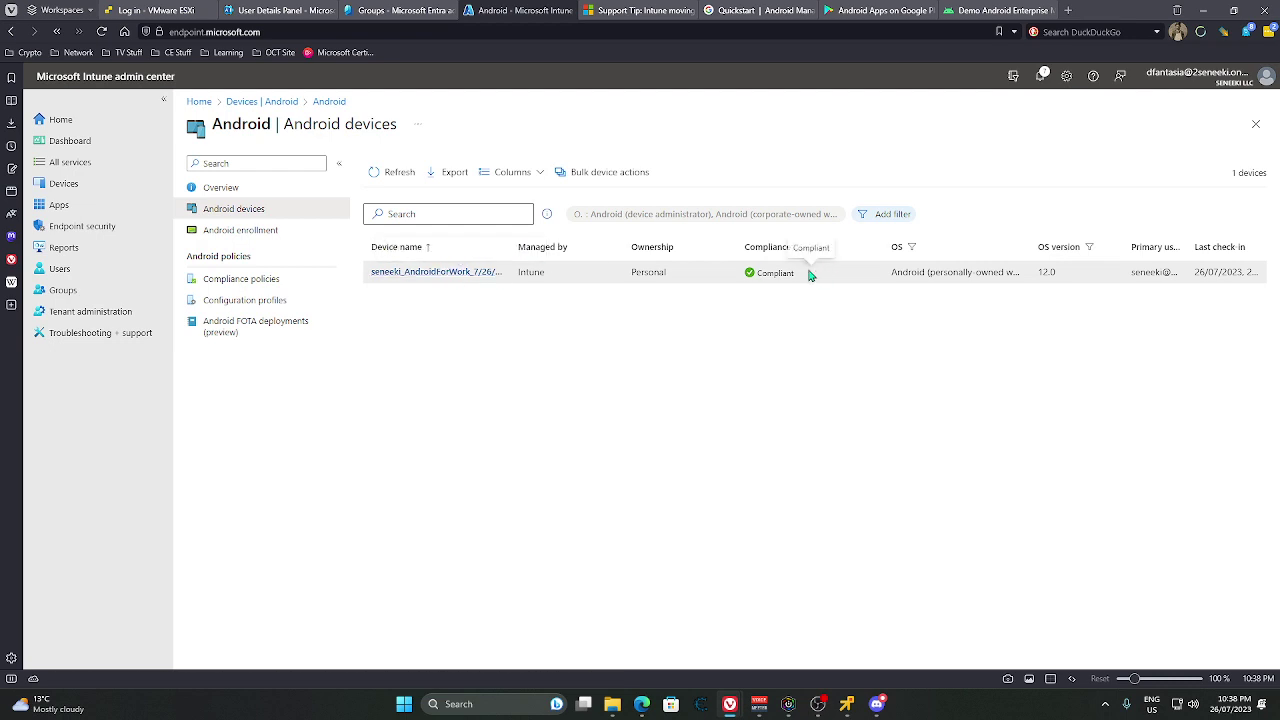
pyautogui.click(396, 273)
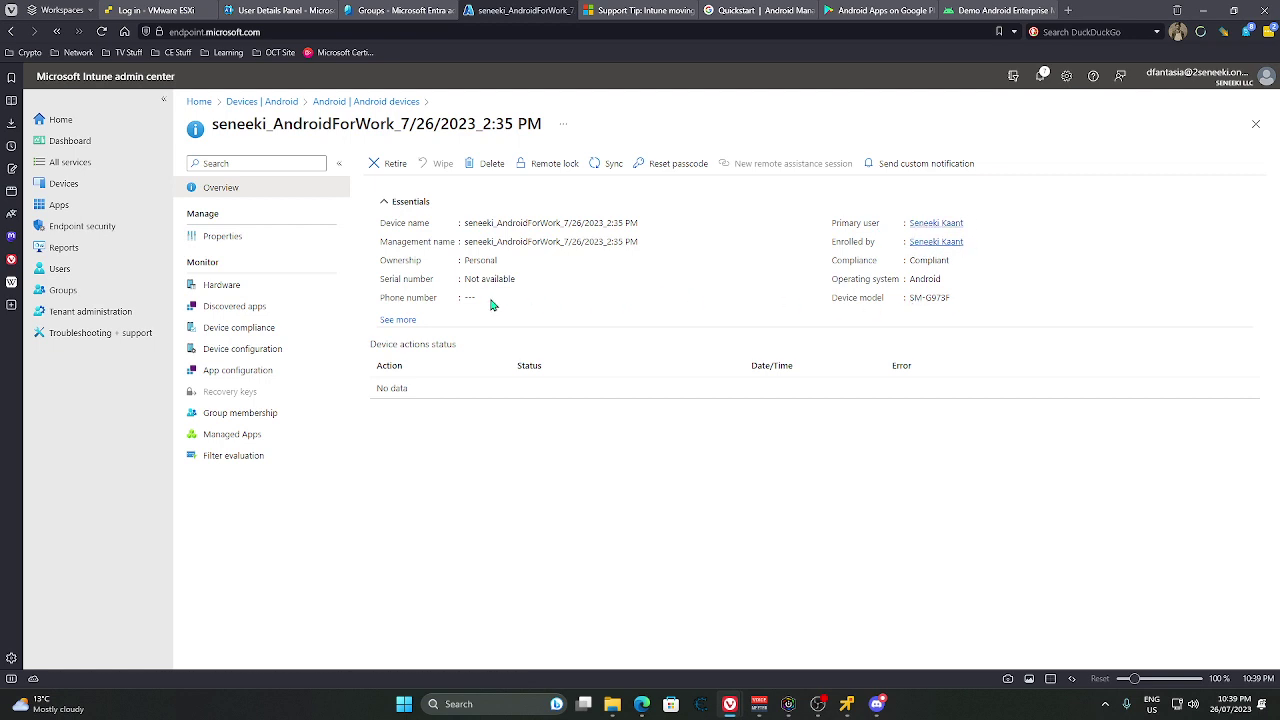
# - Examine the device's properties, including its device name, the selectable scope tags and the device category options
pyautogui.click(222, 236)
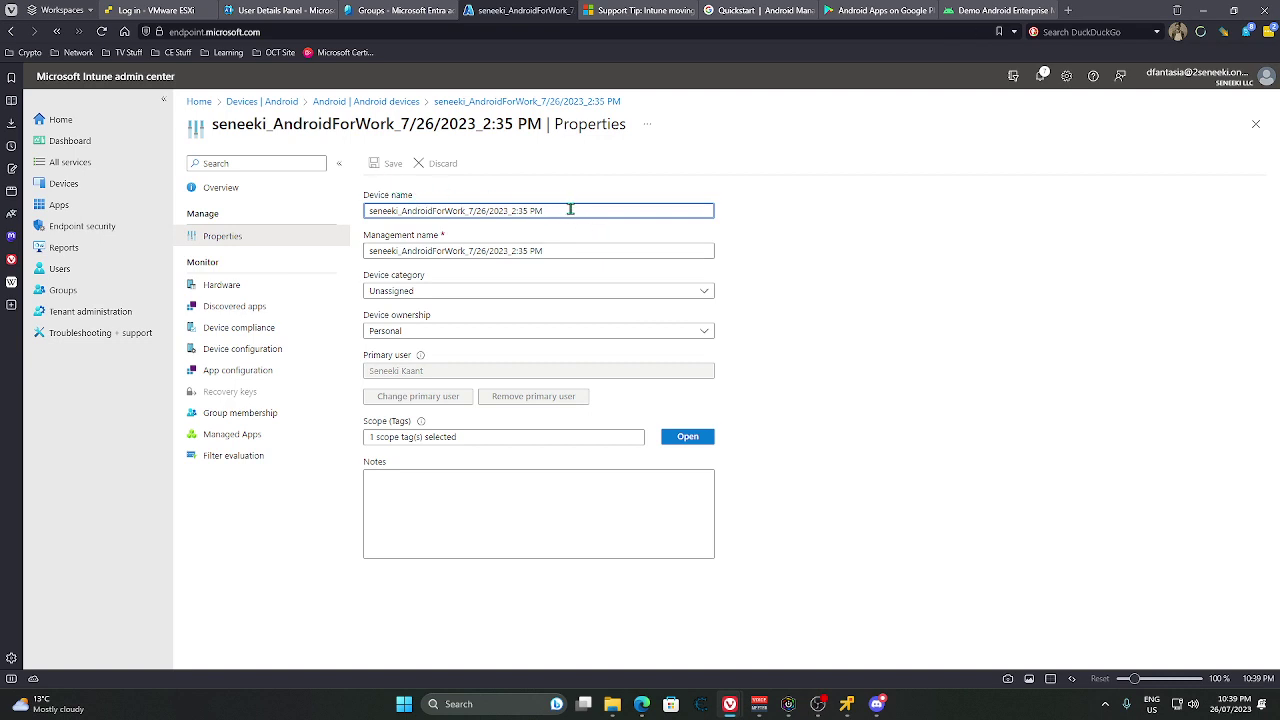
pyautogui.moveTo(572, 209); pyautogui.dragTo(352, 216)
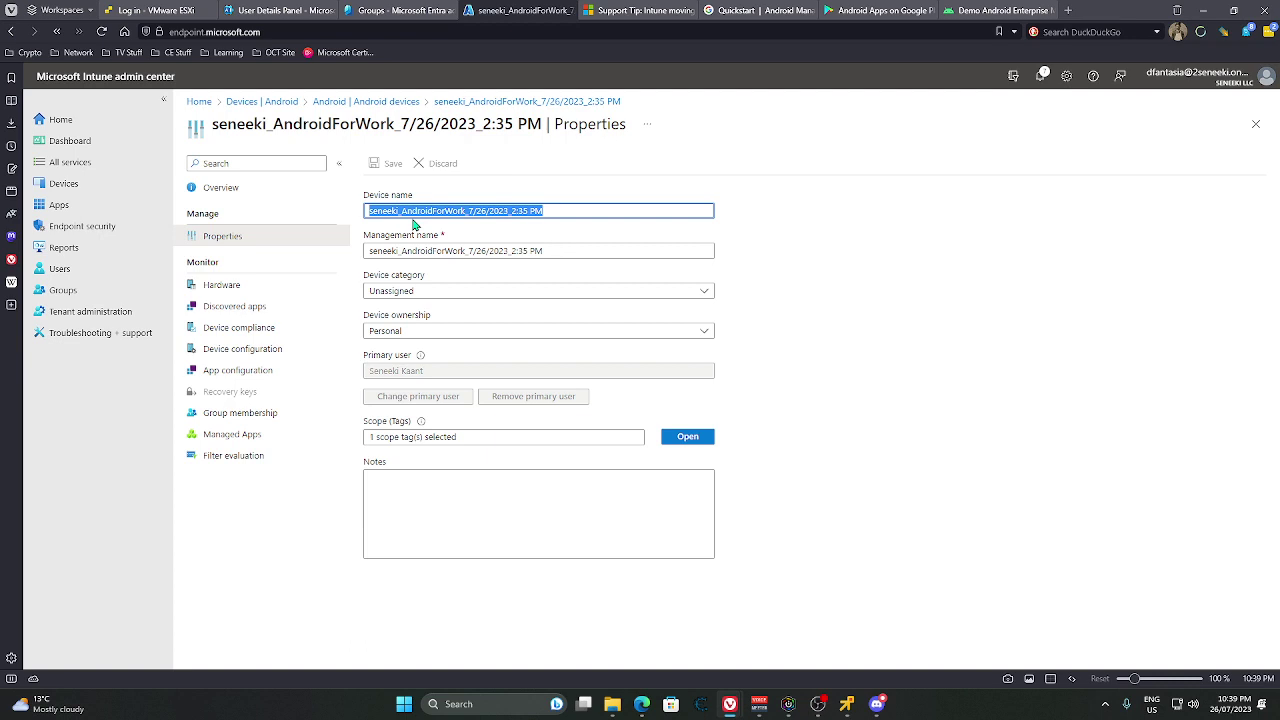
pyautogui.click(455, 213)
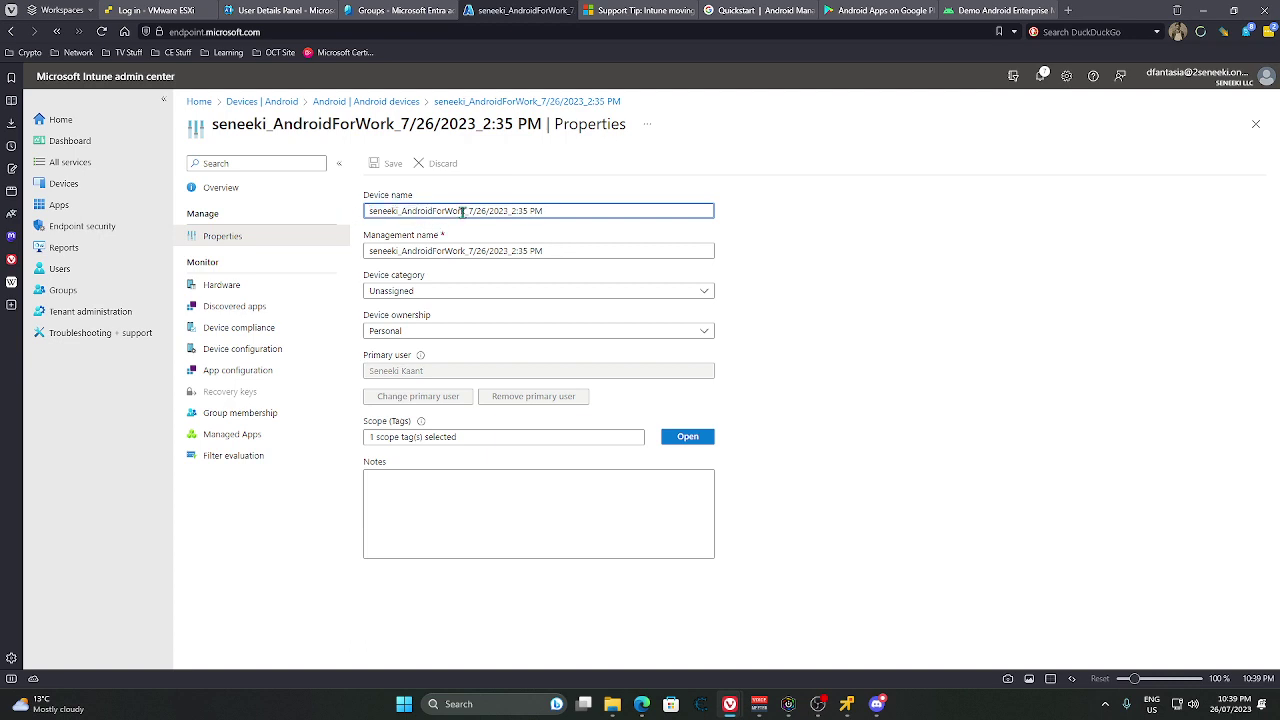
pyautogui.click(570, 440)
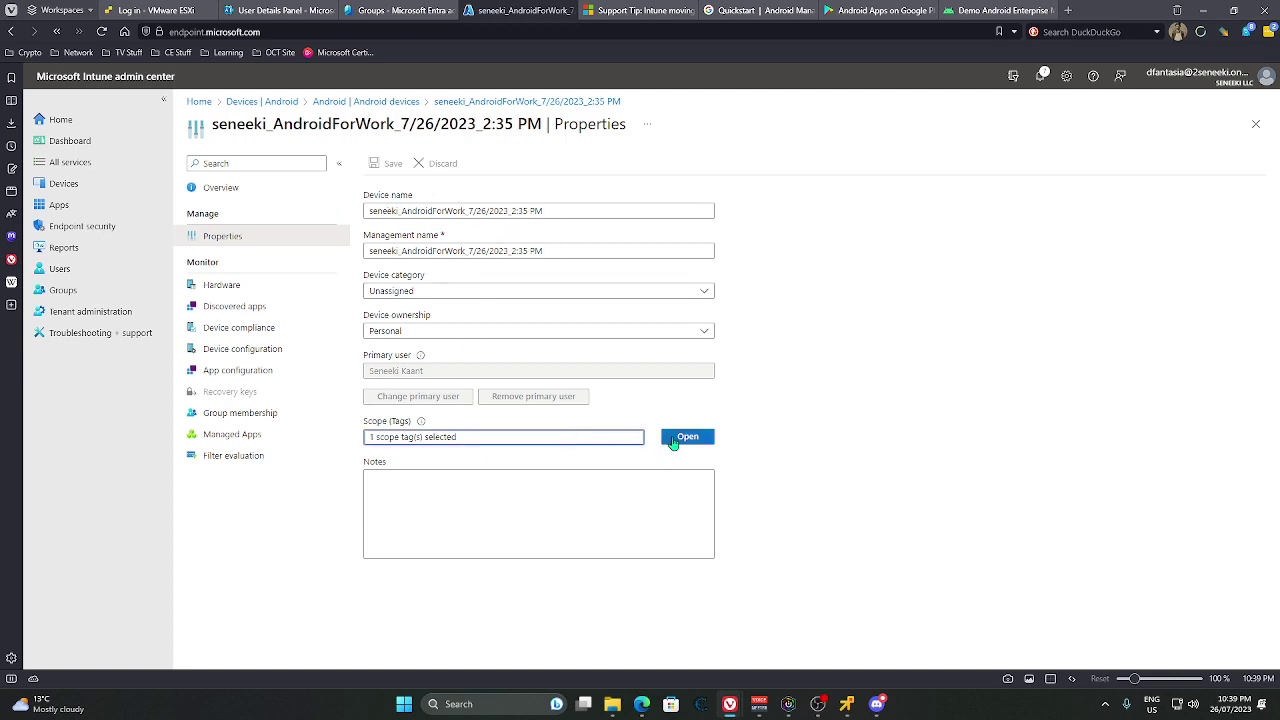
pyautogui.click(674, 441)
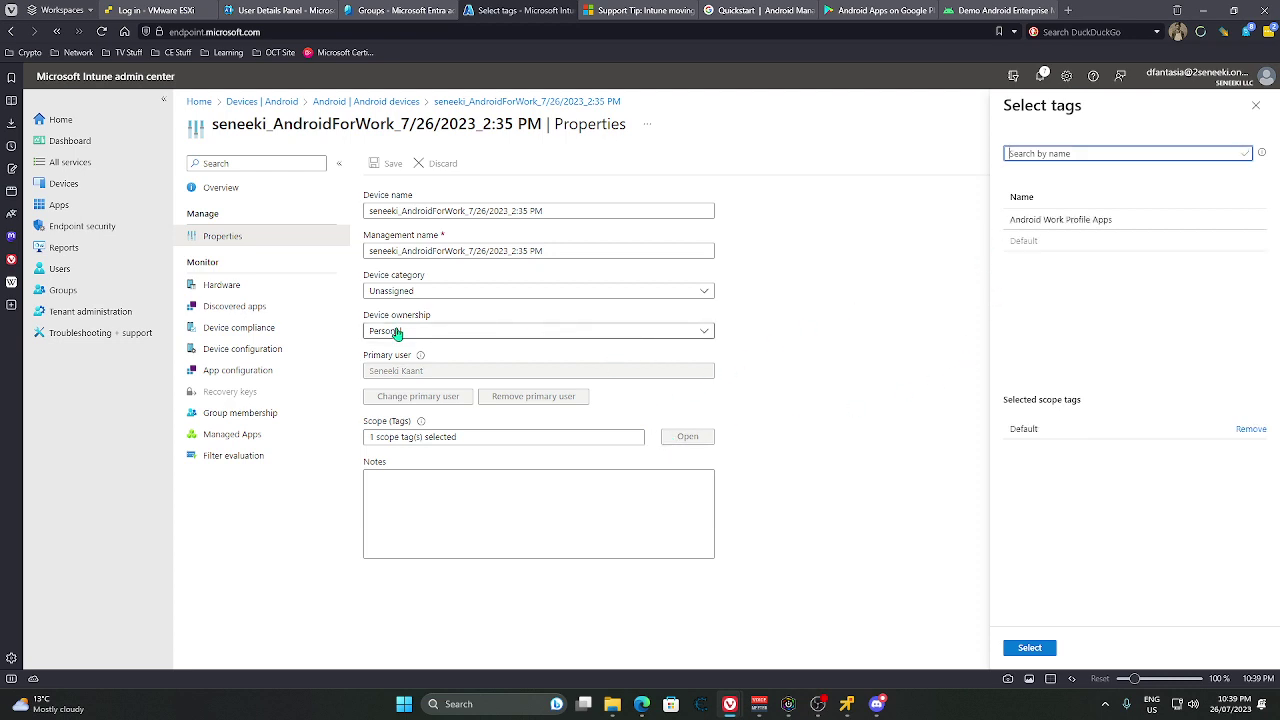
pyautogui.click(421, 297)
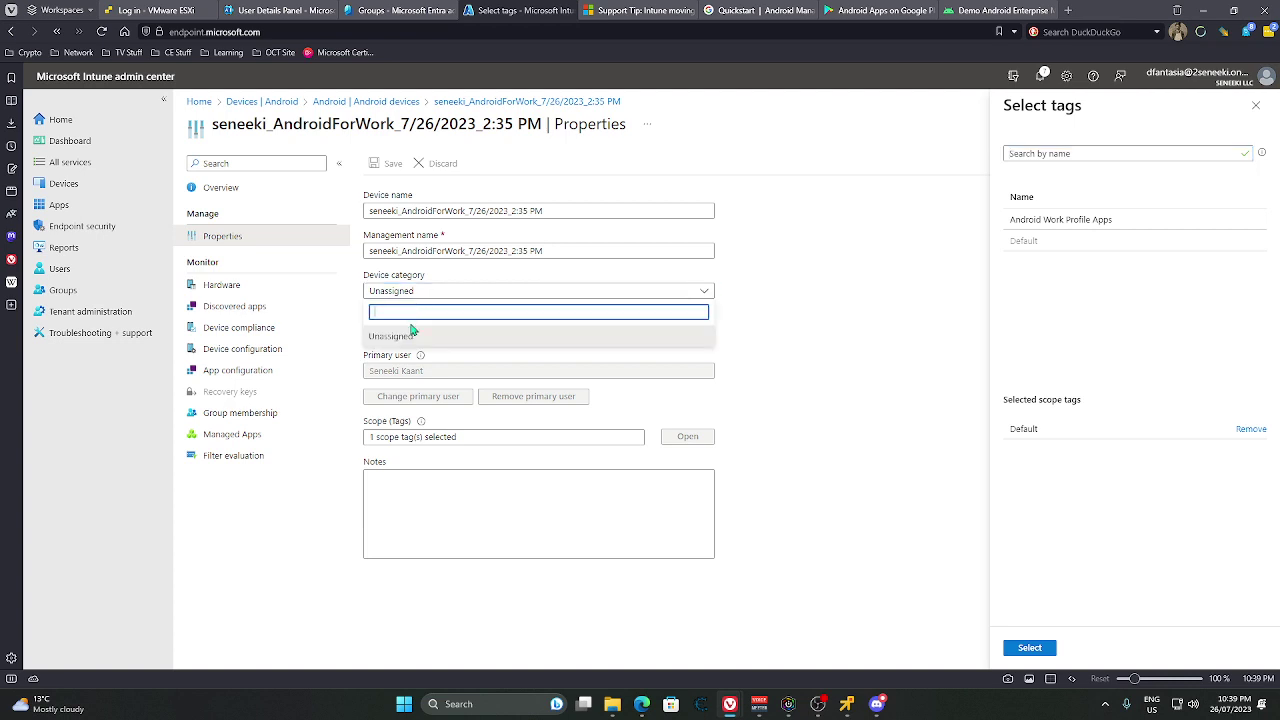
pyautogui.click(436, 291)
pyautogui.click(436, 291)
pyautogui.click(414, 337)
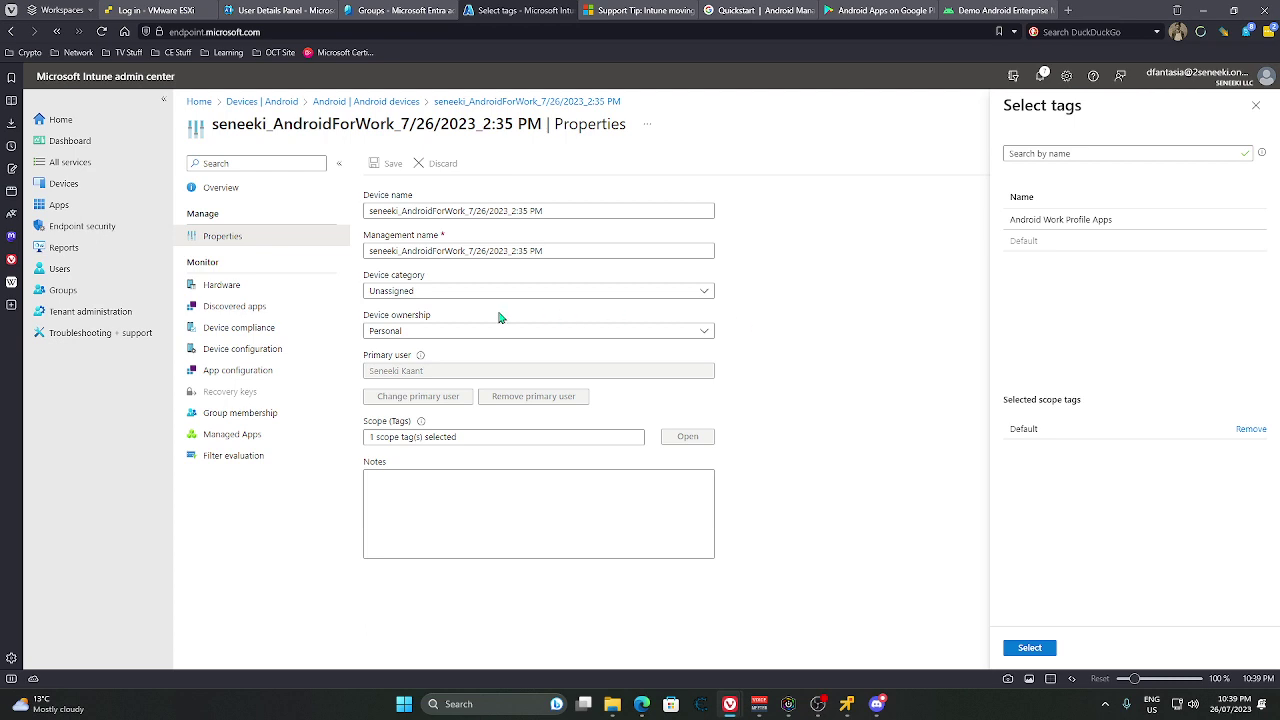
# - Compare the Android Work Devices group's dynamic membership rules in Entra with the device's ownership options and group membership in Intune
pyautogui.click(408, 12)
pyautogui.click(495, 328)
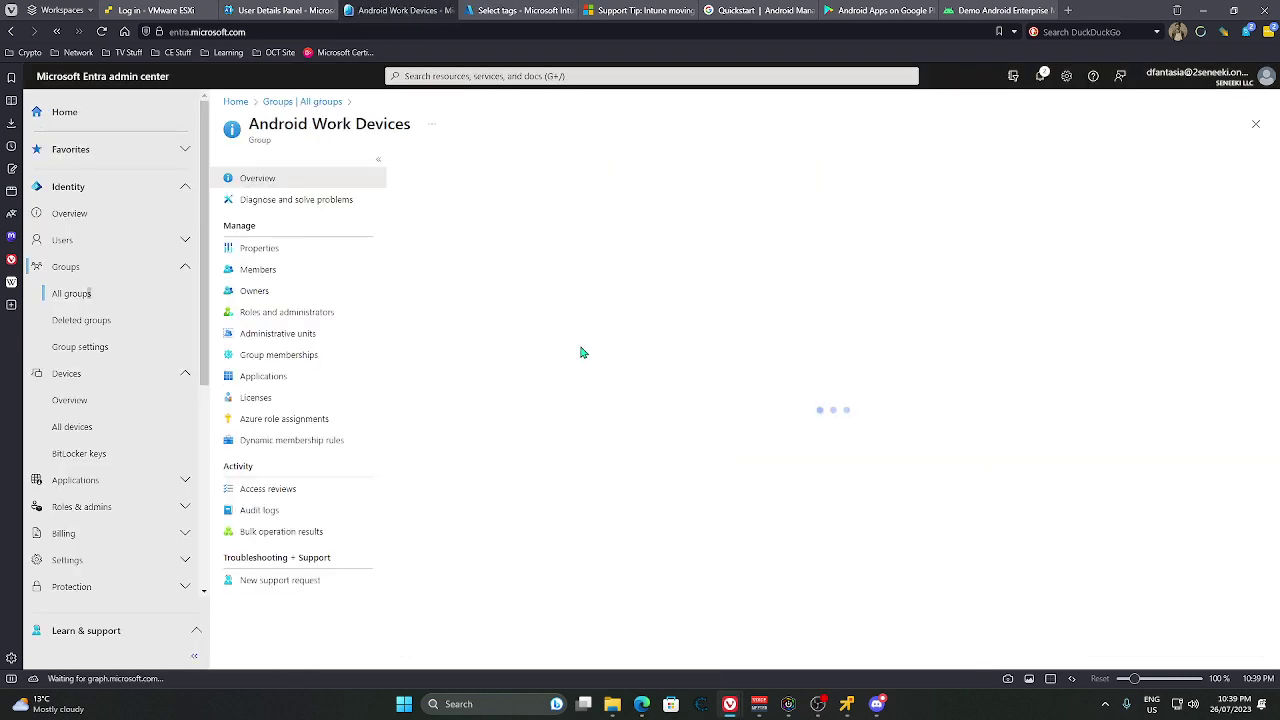
pyautogui.click(296, 441)
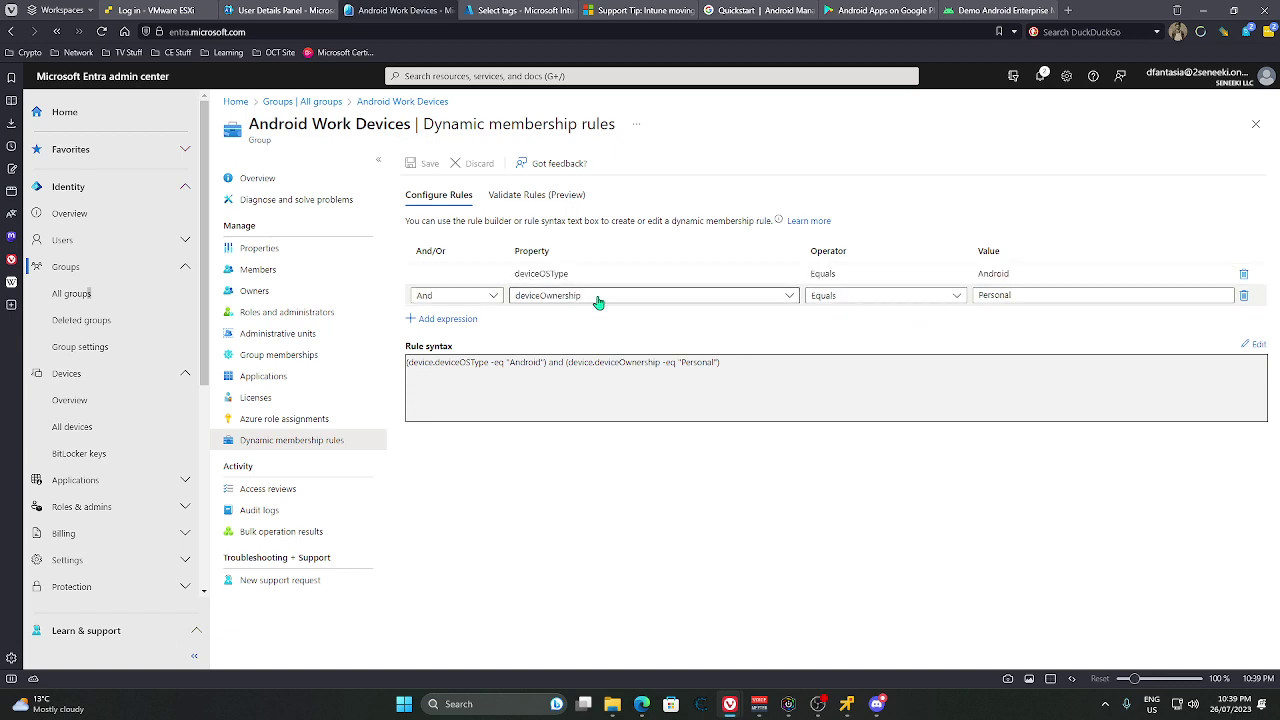
pyautogui.click(515, 10)
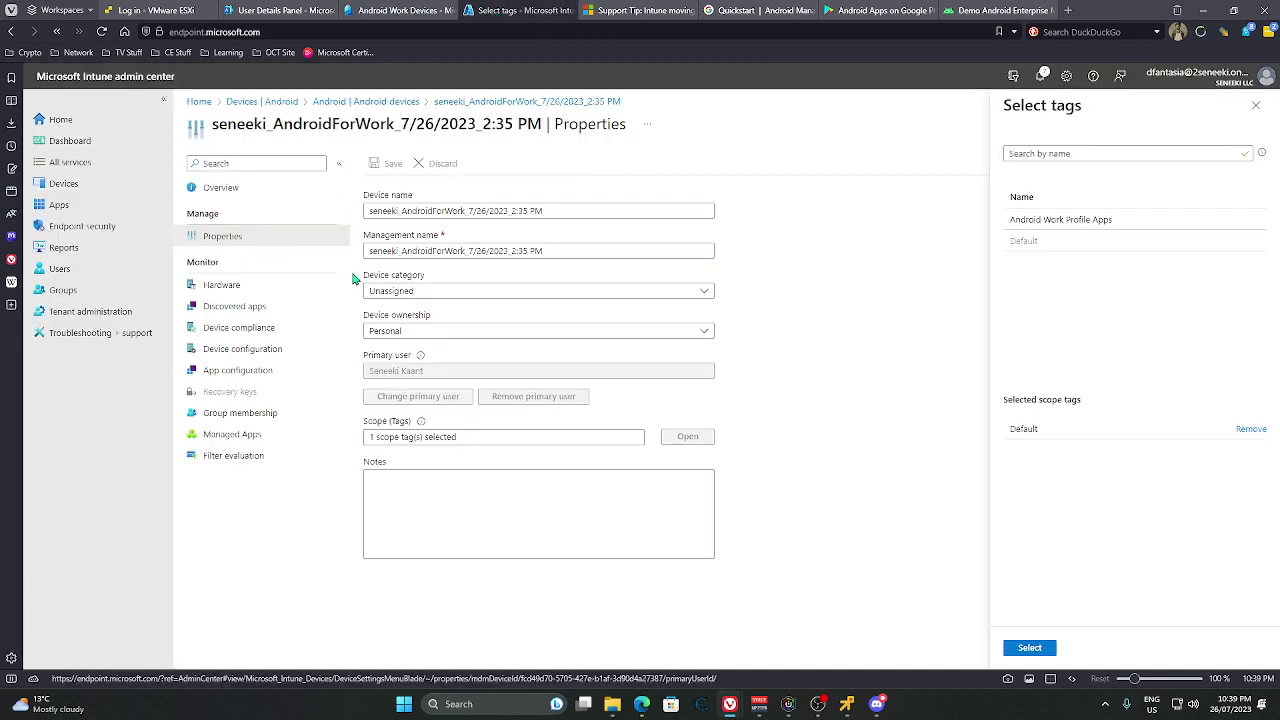
pyautogui.click(450, 331)
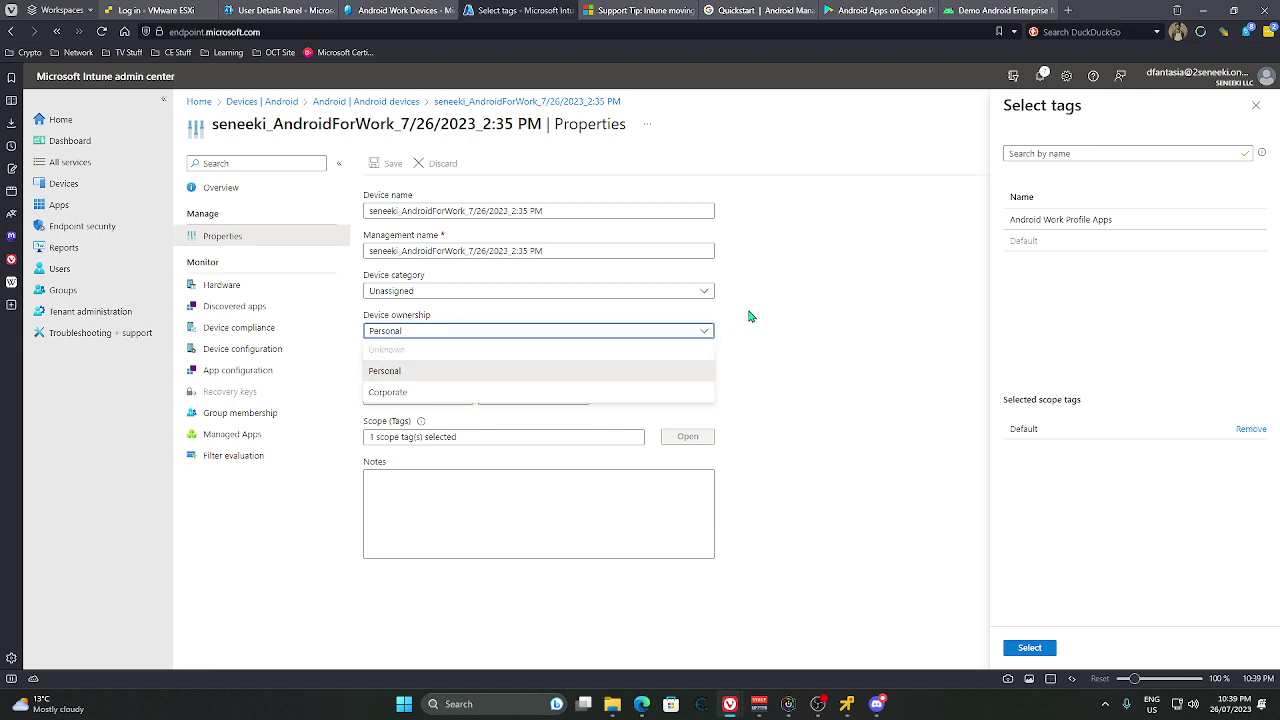
pyautogui.click(790, 316)
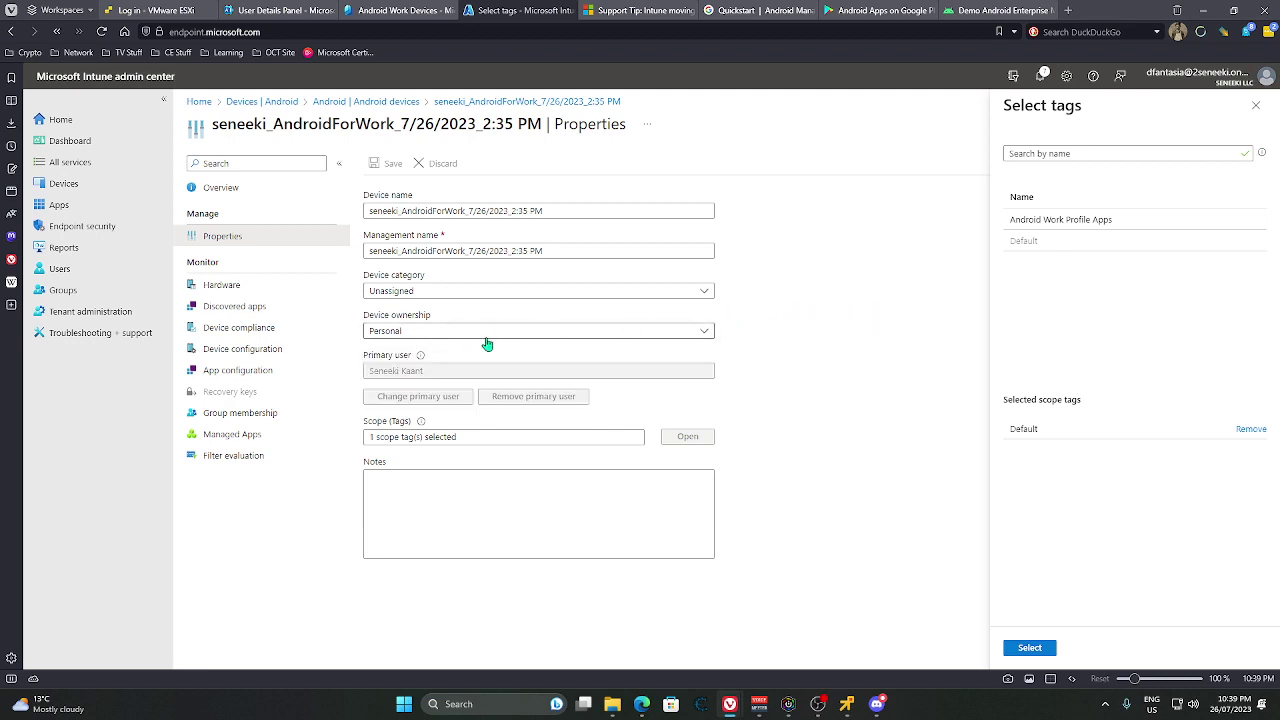
pyautogui.click(245, 413)
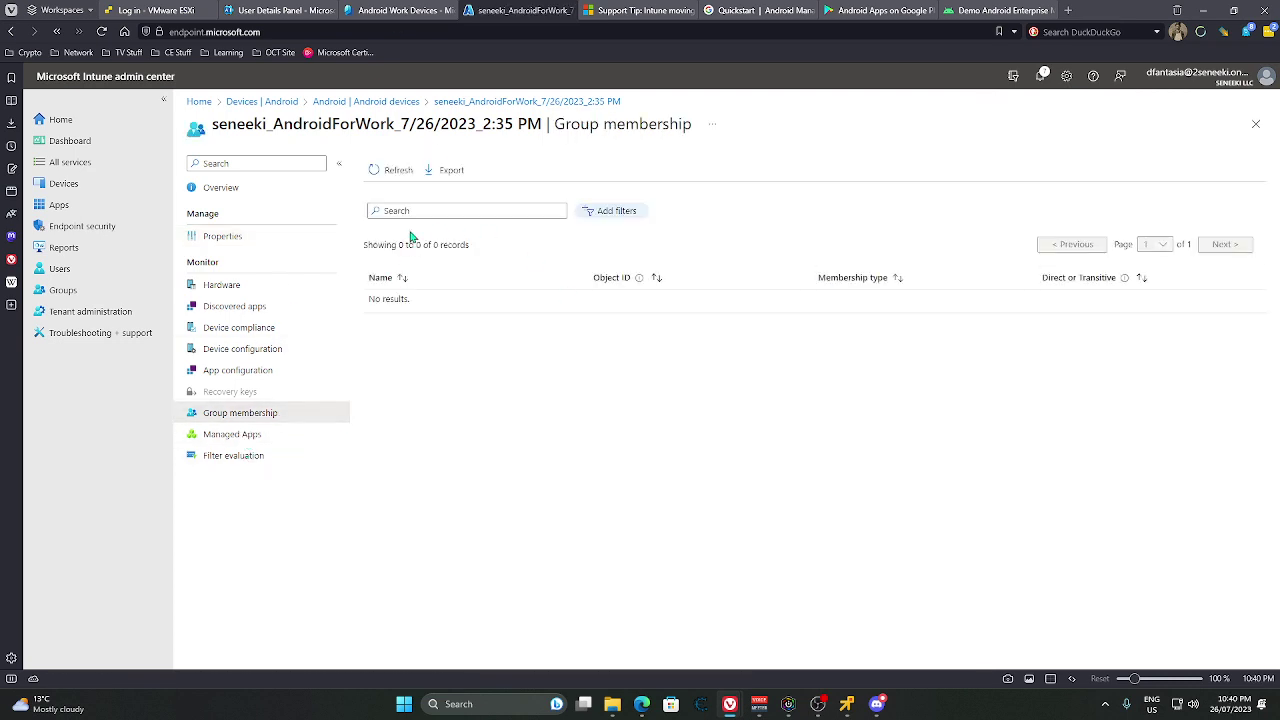
# - Review the Android Work Devices group's properties in the Entra admin center and refresh the list of all groups
pyautogui.click(413, 14)
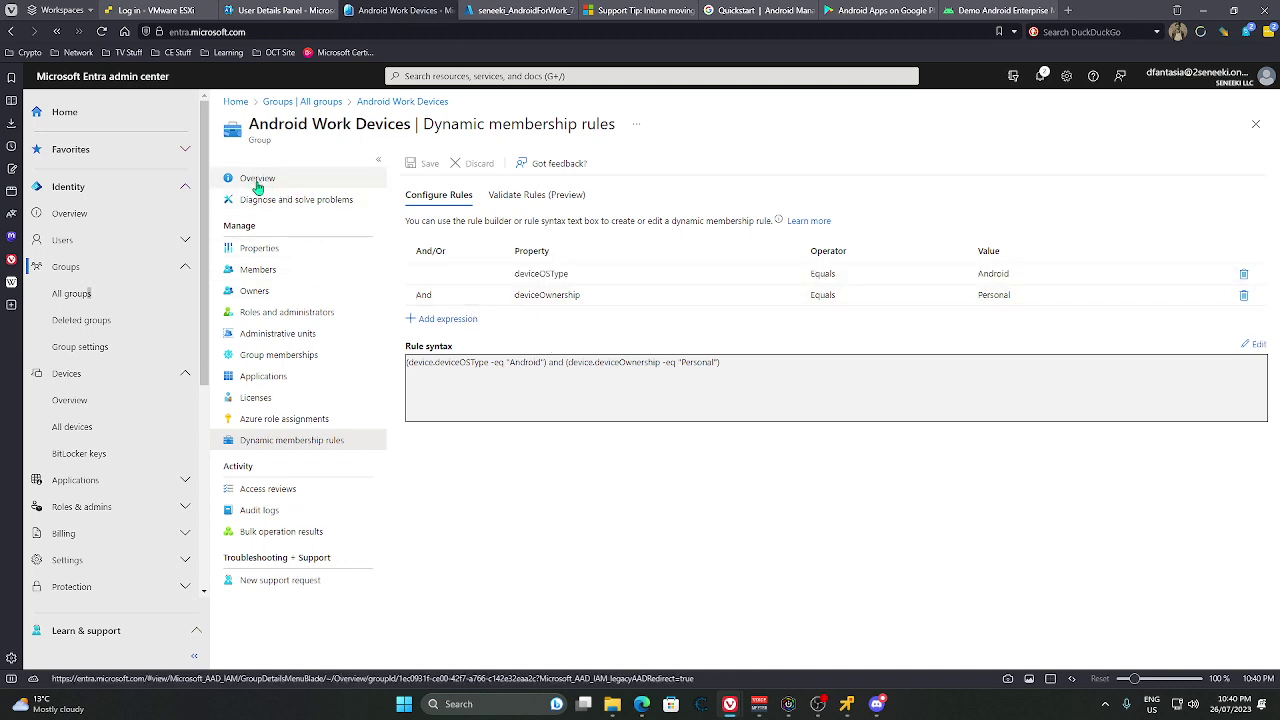
pyautogui.click(255, 249)
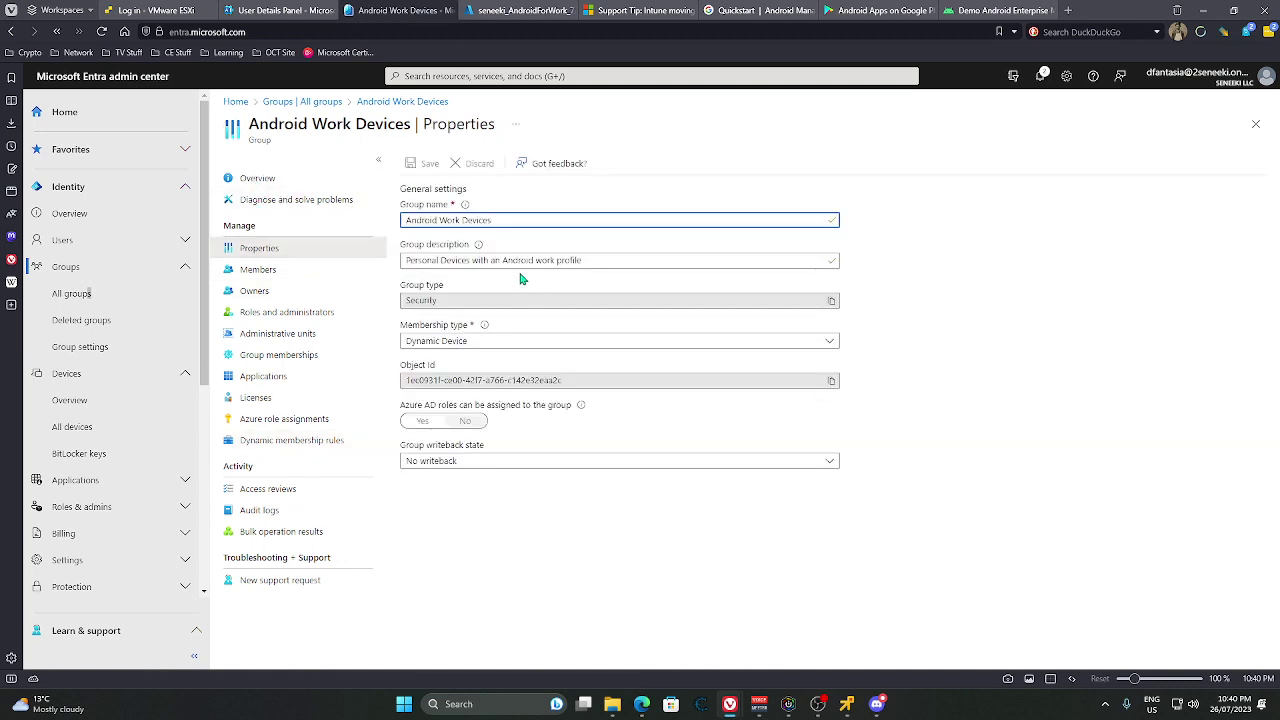
pyautogui.click(274, 180)
pyautogui.click(292, 103)
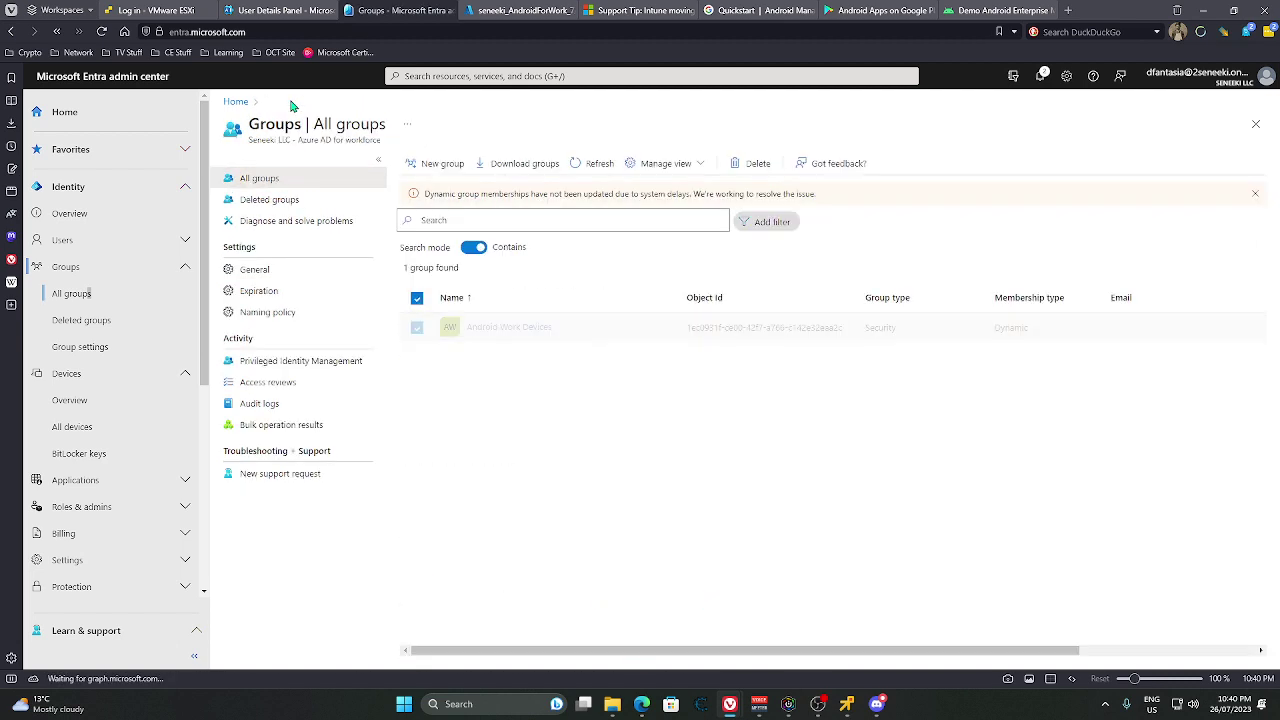
pyautogui.click(576, 164)
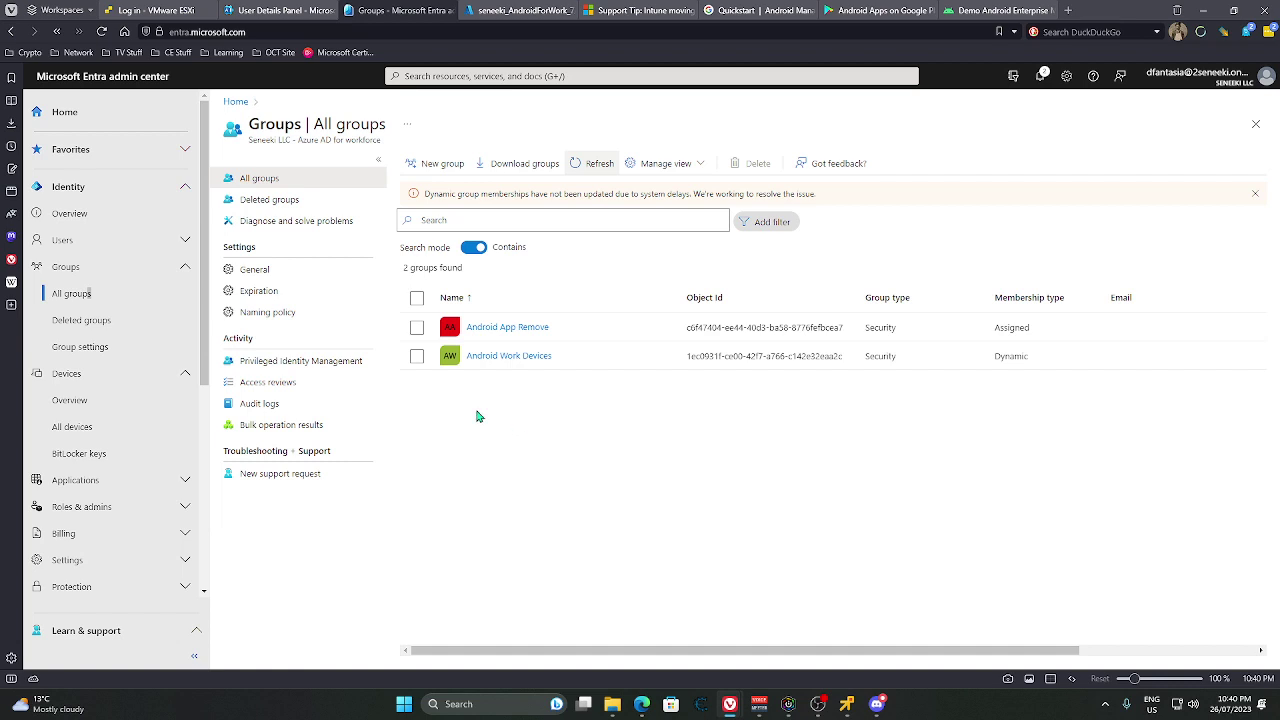
# - Return to the device in Intune and check its discovered apps and device compliance
pyautogui.hotkey('ctrl', 'Tab')
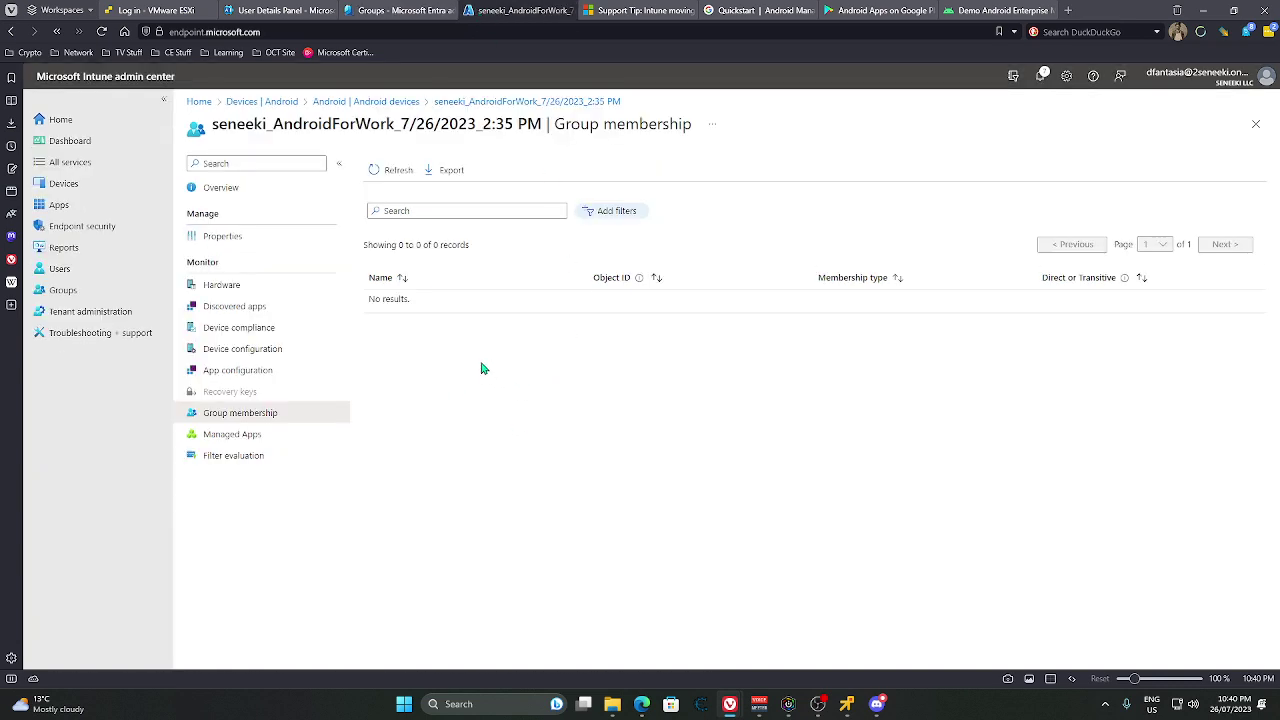
pyautogui.click(250, 306)
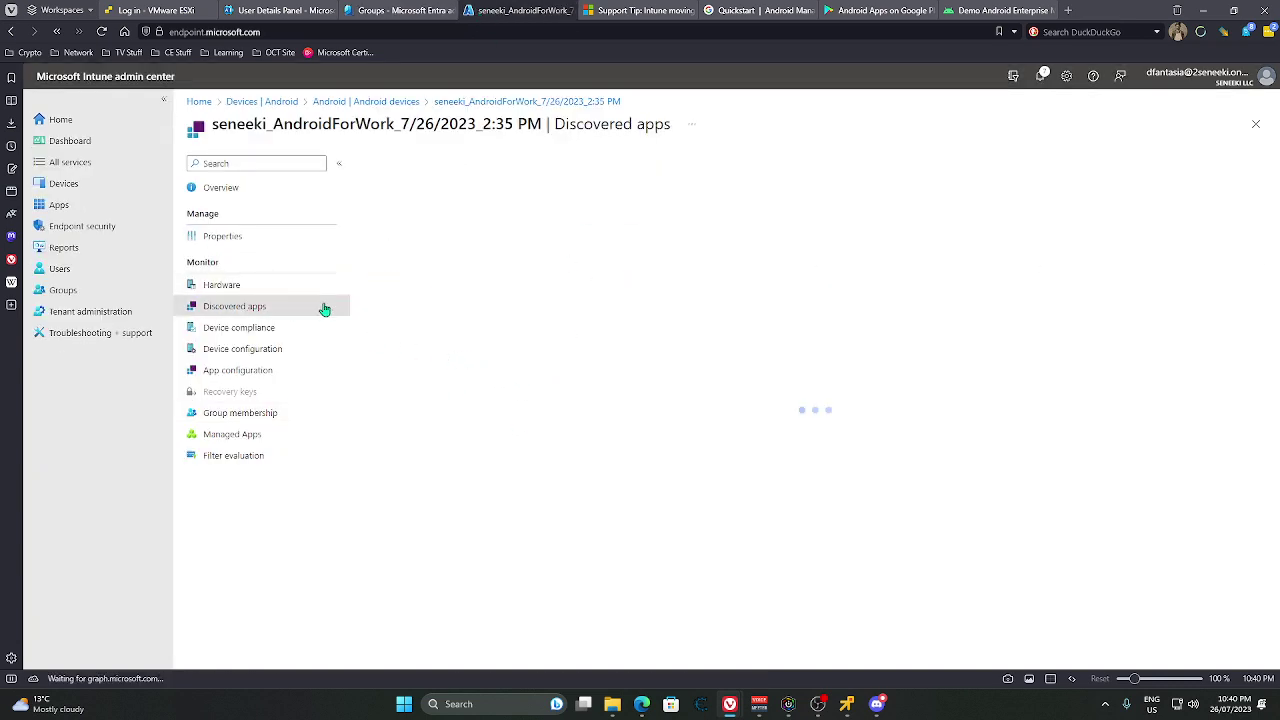
pyautogui.click(245, 328)
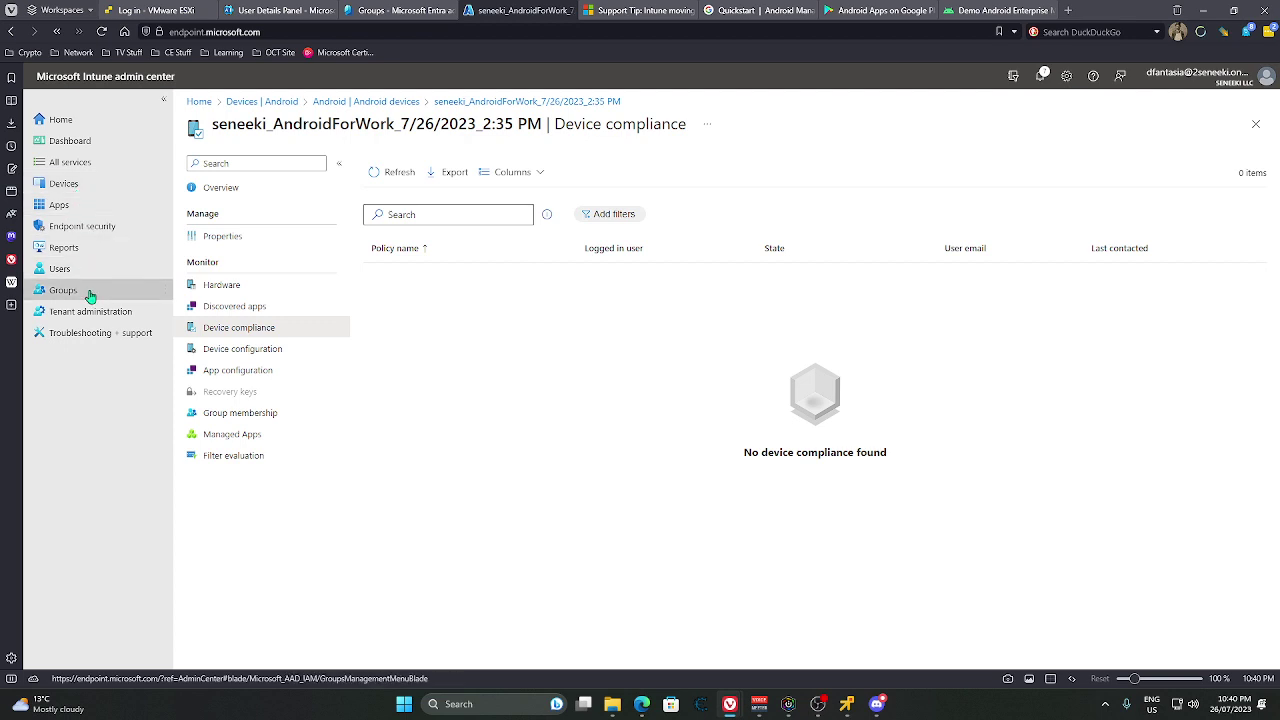
# - Start a new device compliance policy for the Android (AOSP) platform
pyautogui.click(63, 185)
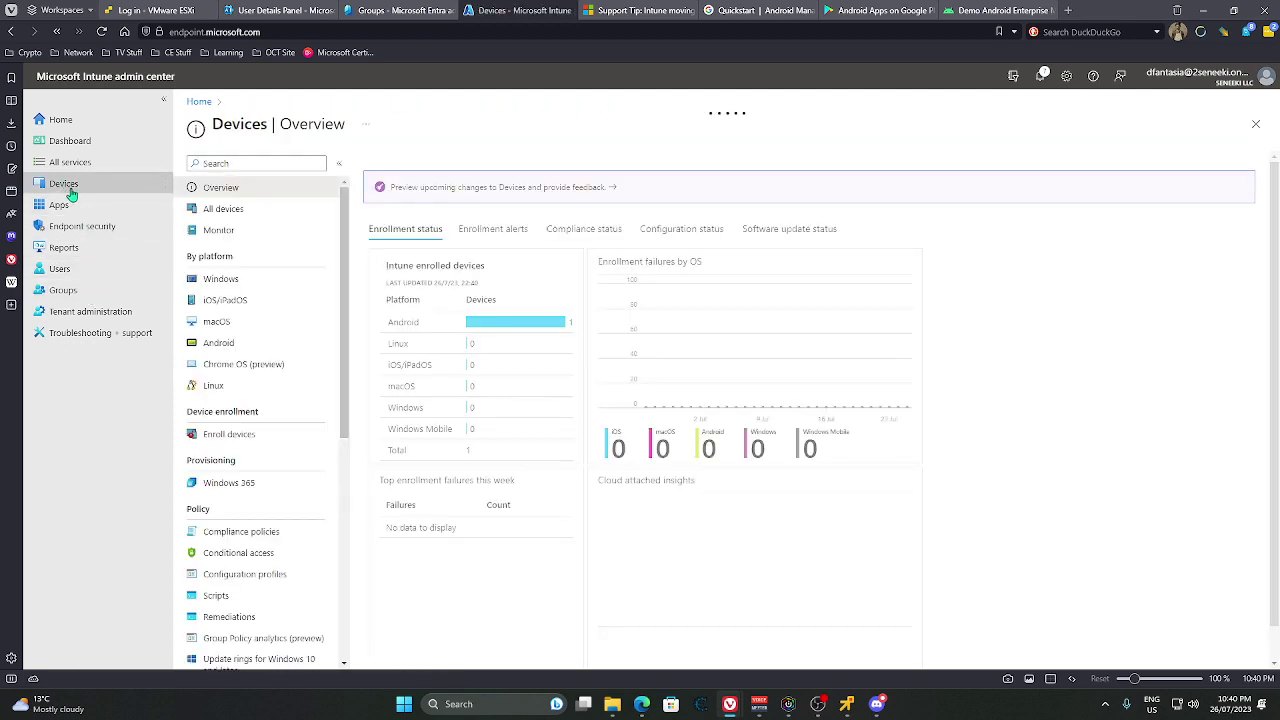
pyautogui.click(245, 537)
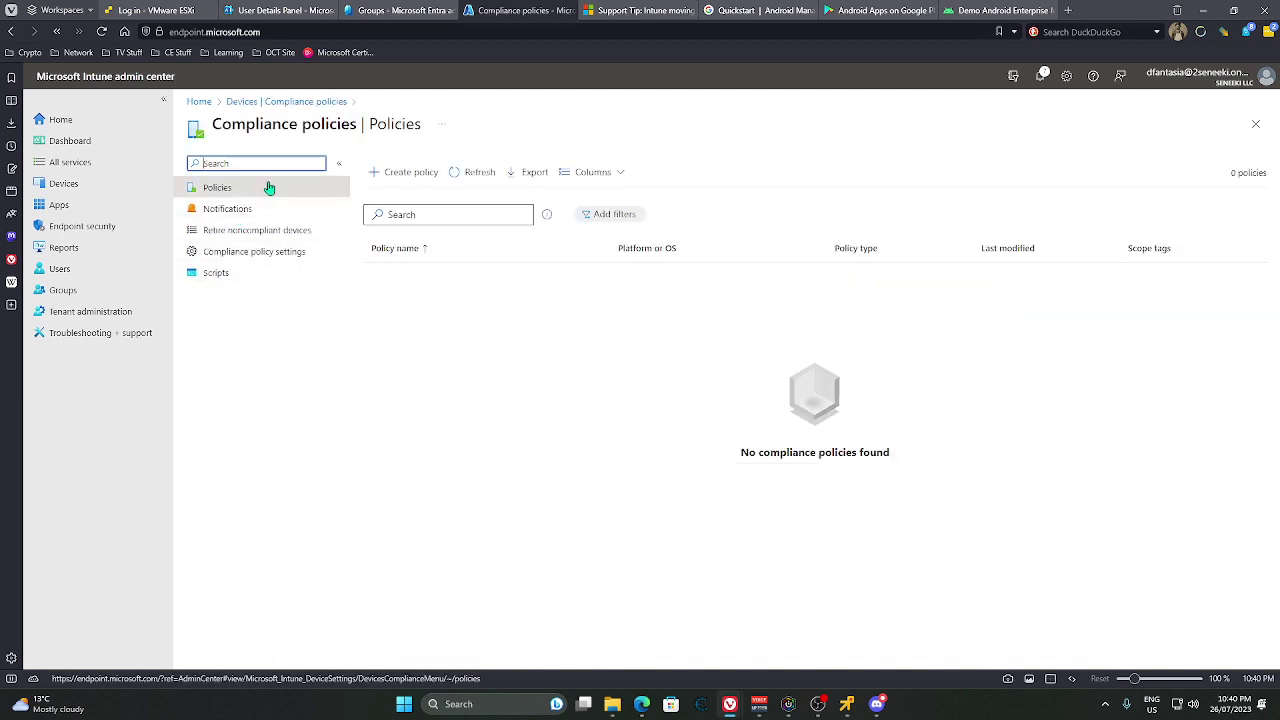
pyautogui.click(383, 178)
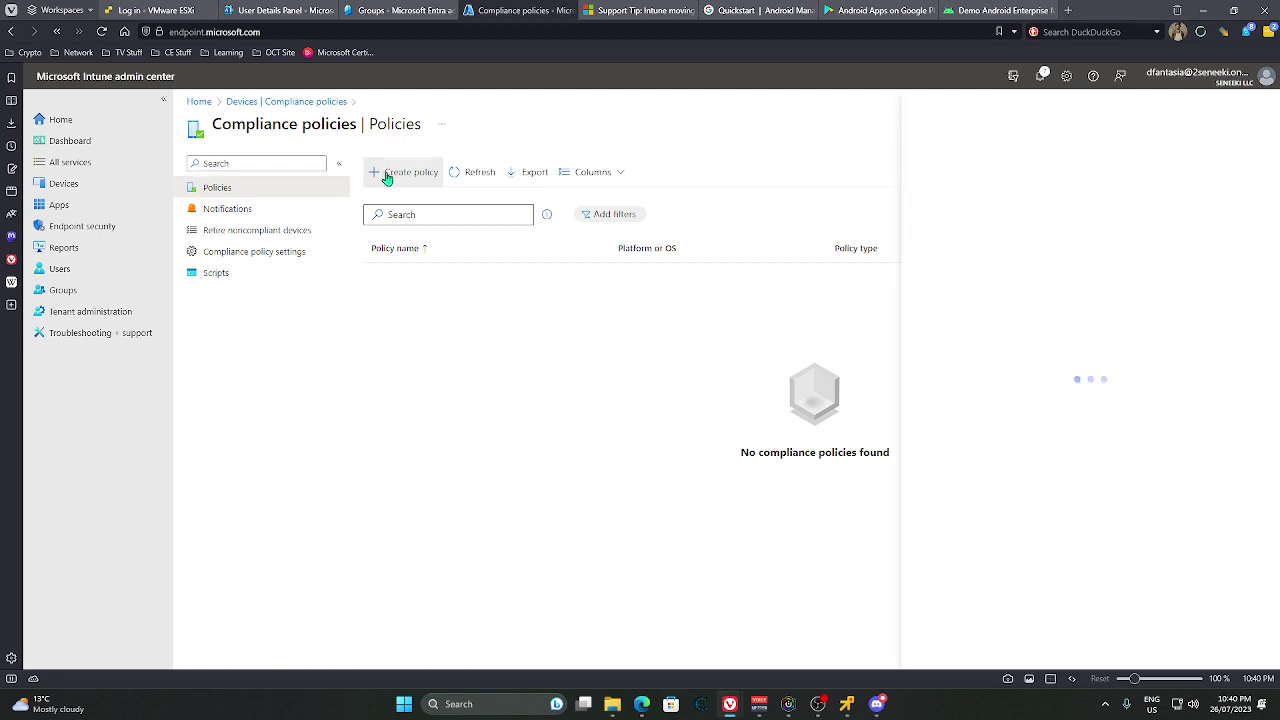
pyautogui.click(1000, 168)
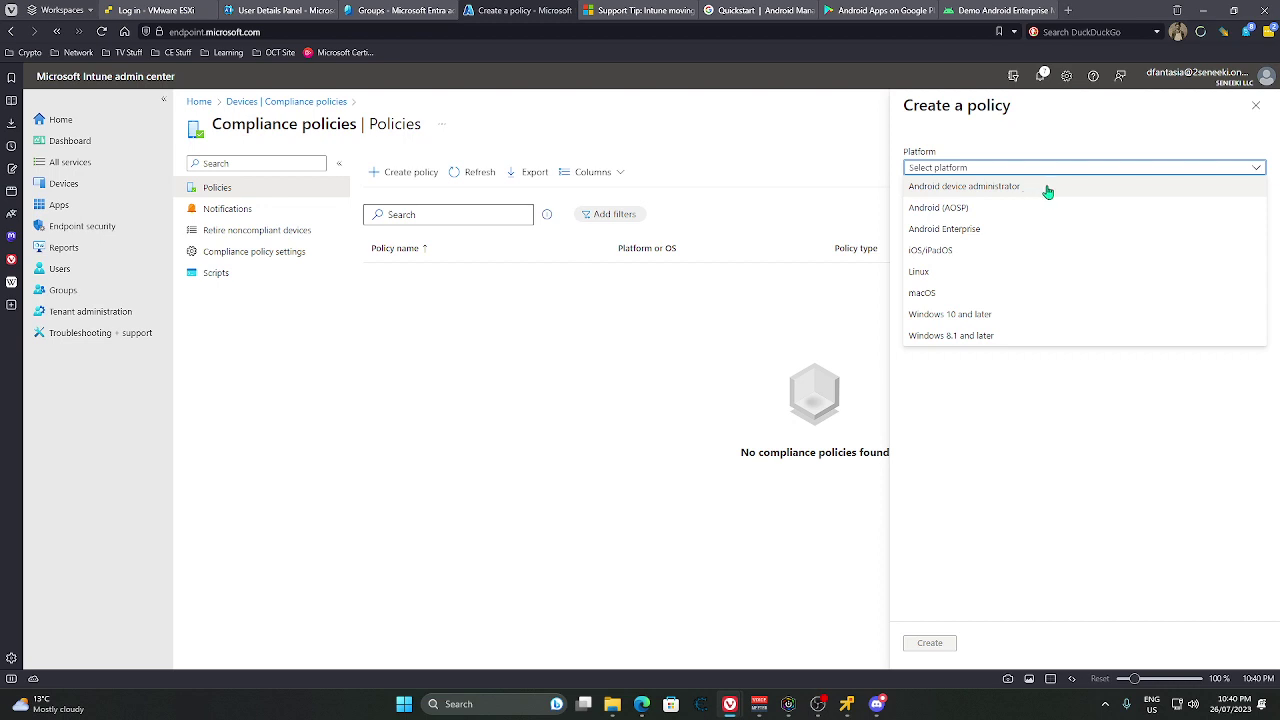
pyautogui.click(938, 210)
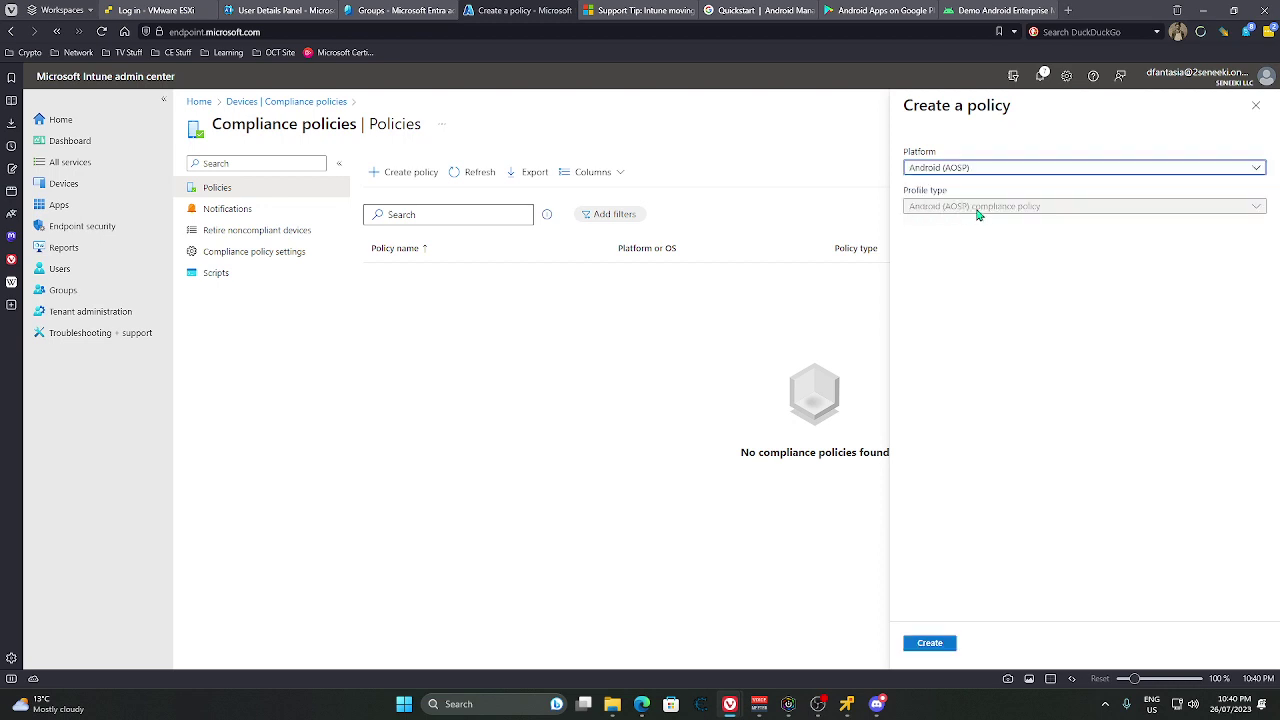
pyautogui.click(926, 642)
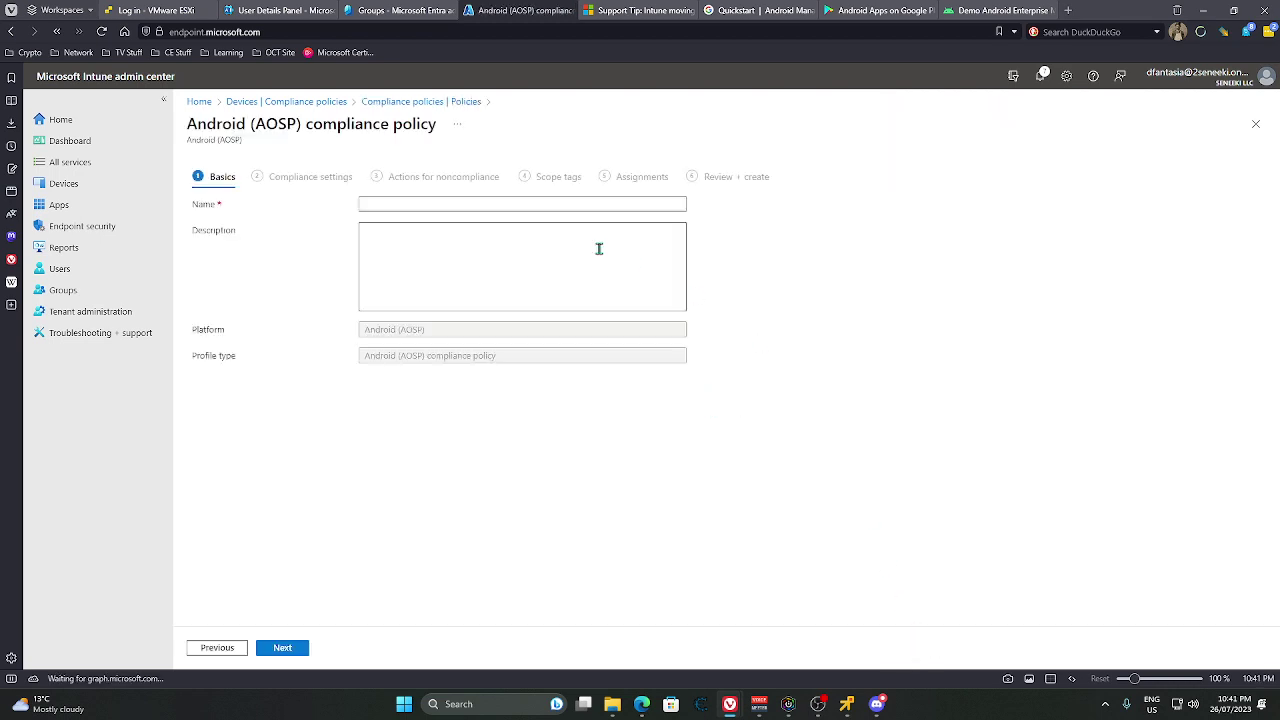
# - Name the policy Android Work Profile Compliance, describe it as for BYOD Android devices, and continue to the Device Health compliance settings
pyautogui.click(409, 205)
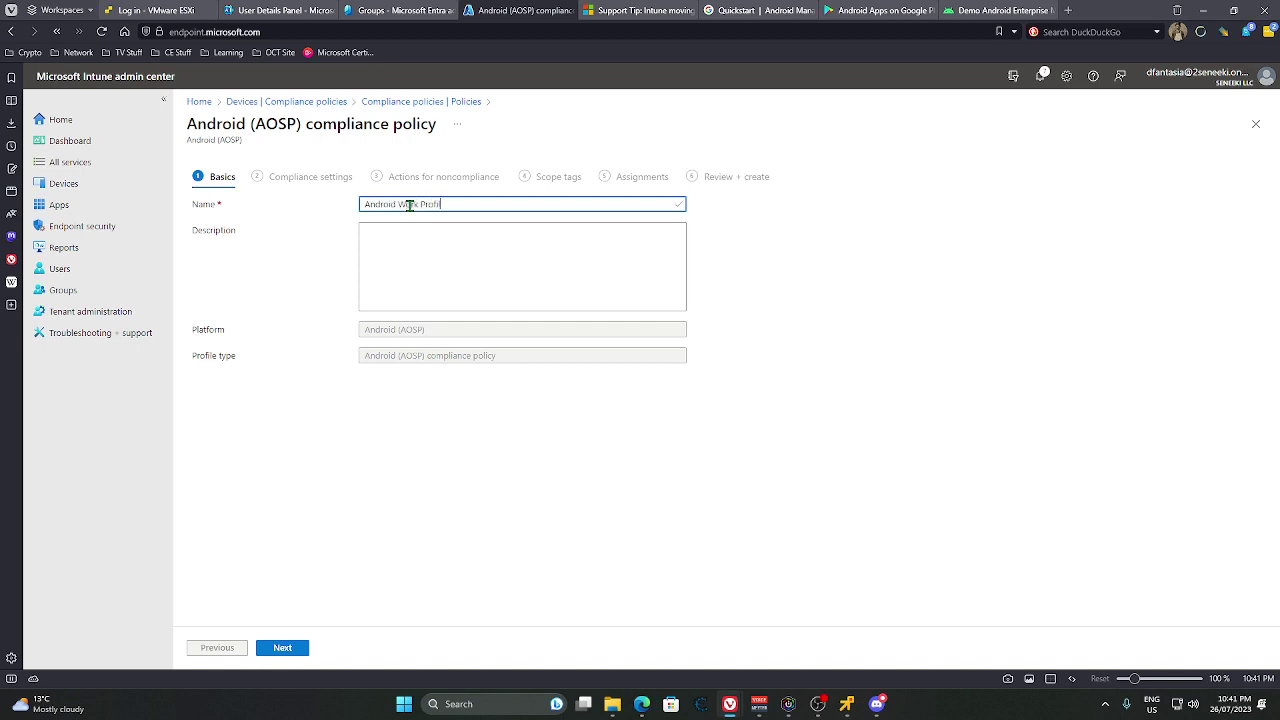
pyautogui.write('Android Work Profile Compliance')
pyautogui.press('Tab')
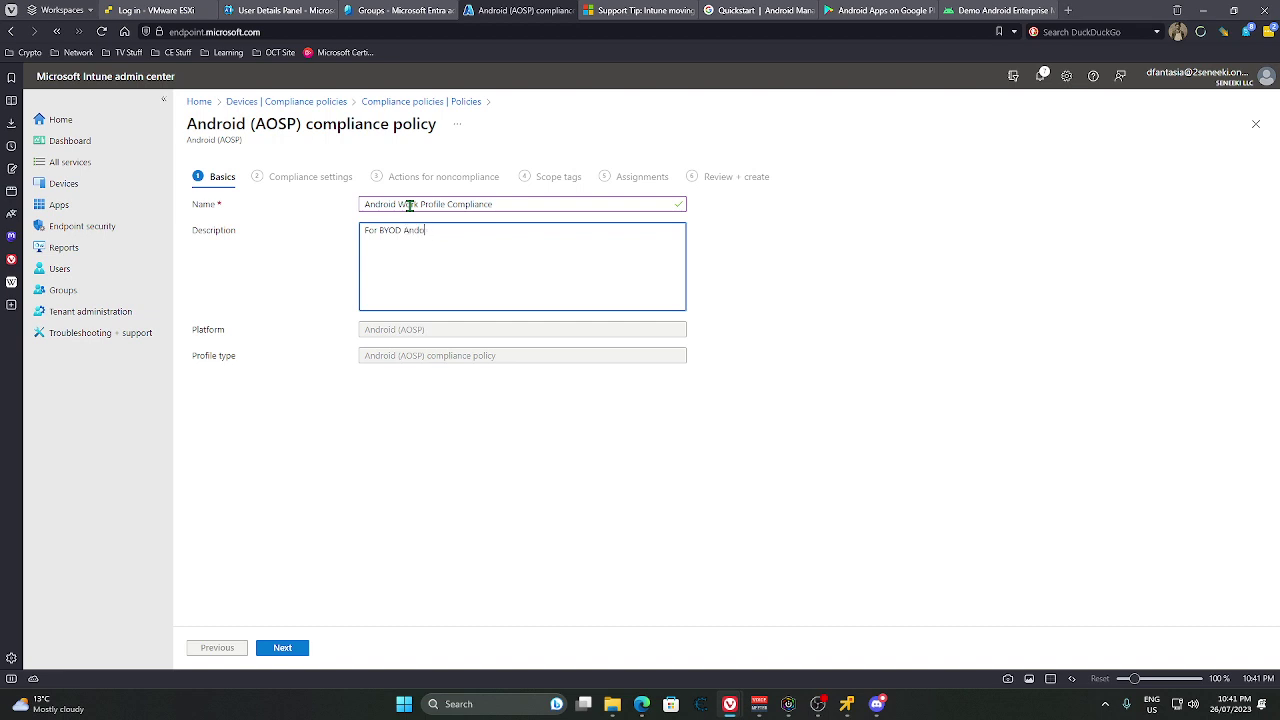
pyautogui.write('devices')
pyautogui.click(287, 645)
pyautogui.click(216, 212)
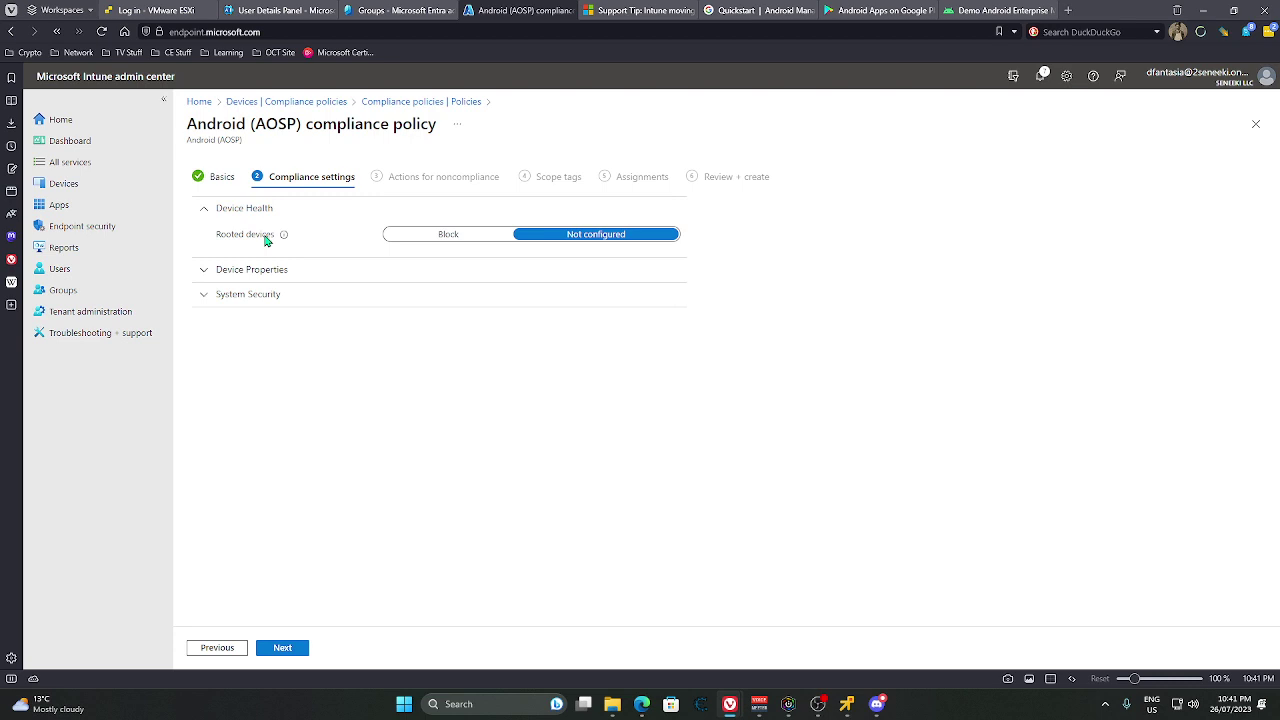
# - Block rooted devices and set the minimum OS version to 10 in the compliance settings
pyautogui.click(434, 238)
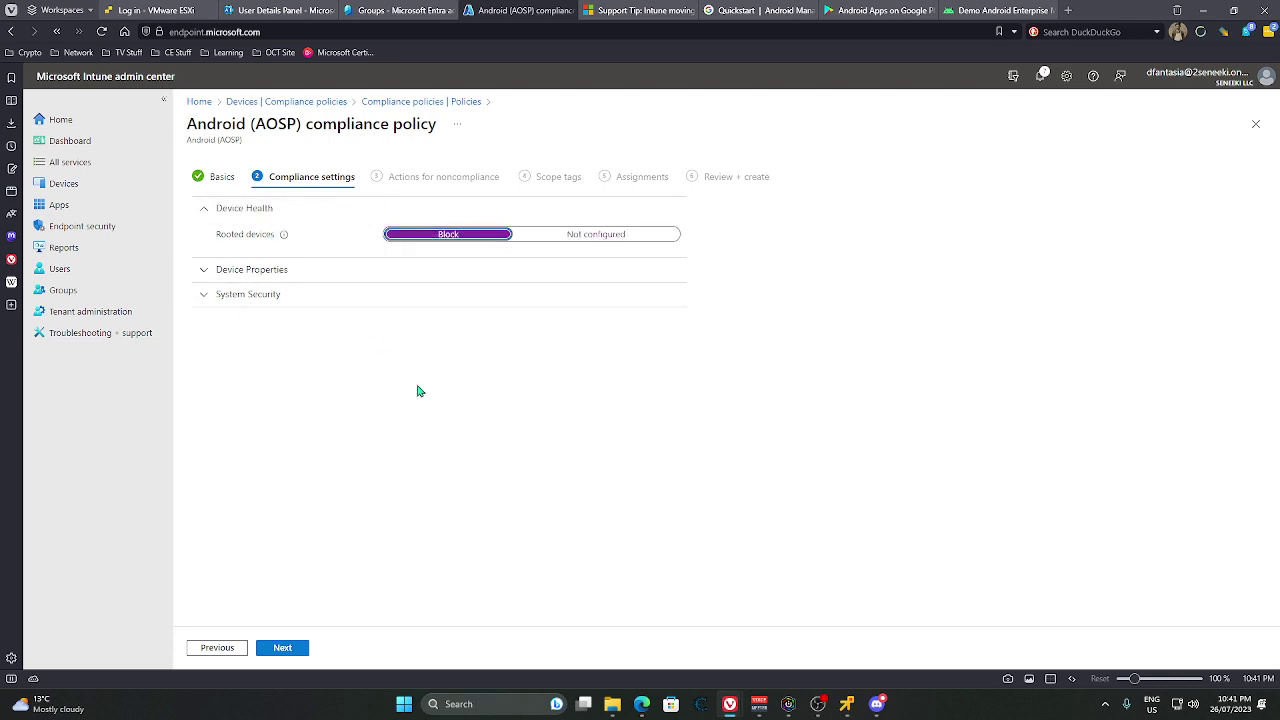
pyautogui.click(199, 272)
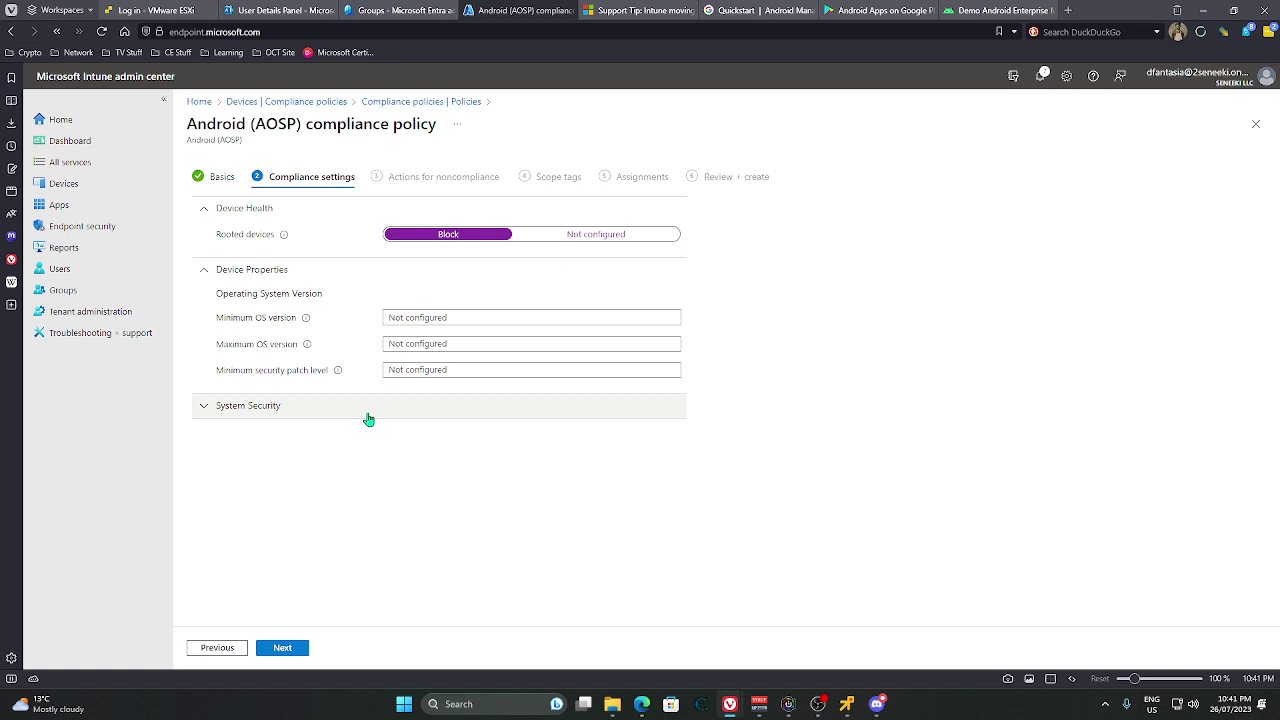
pyautogui.click(431, 317)
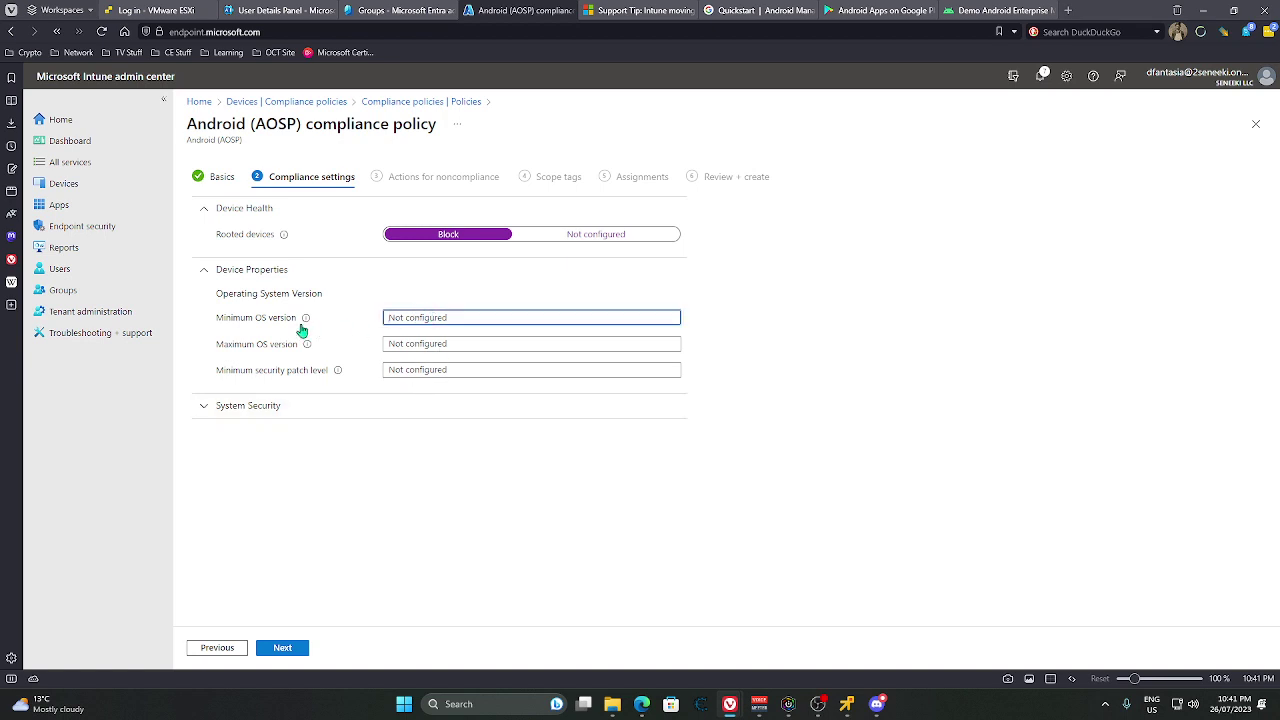
pyautogui.moveTo(305, 320)
pyautogui.write('1')
pyautogui.click(455, 345)
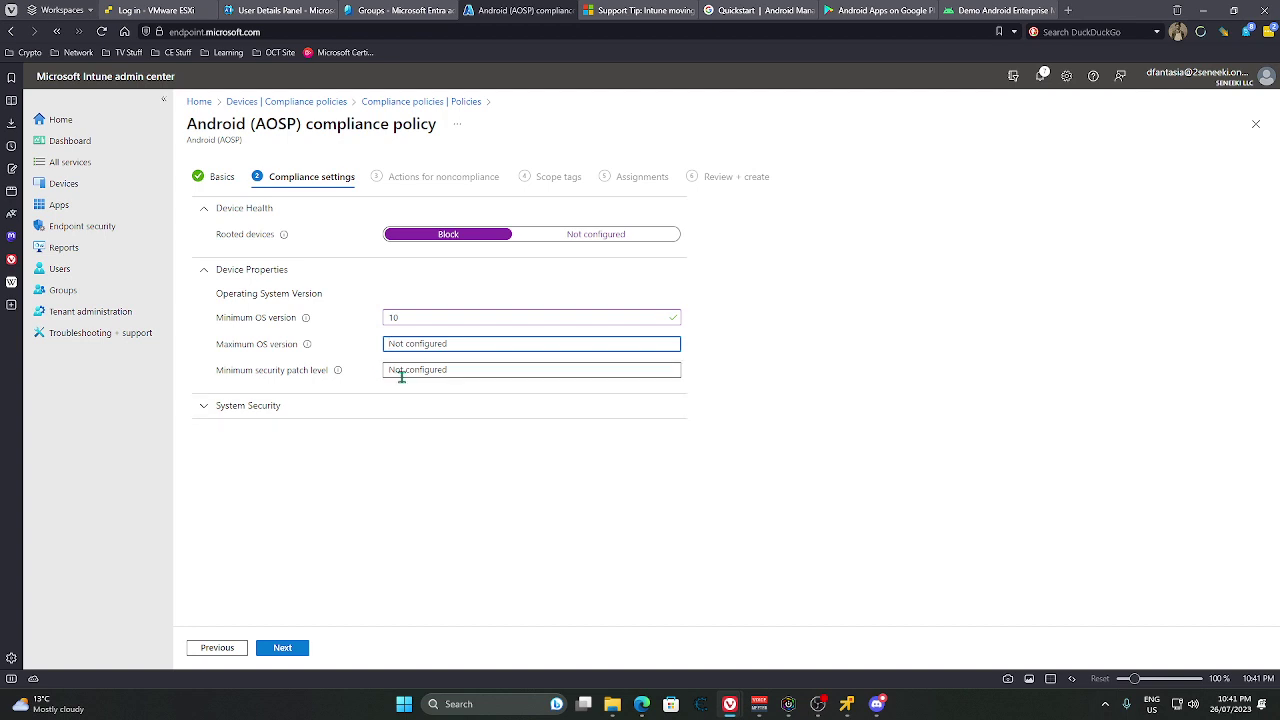
# - Require a password to unlock mobile devices, keep the Device default password type, and continue to the noncompliance actions
pyautogui.click(205, 405)
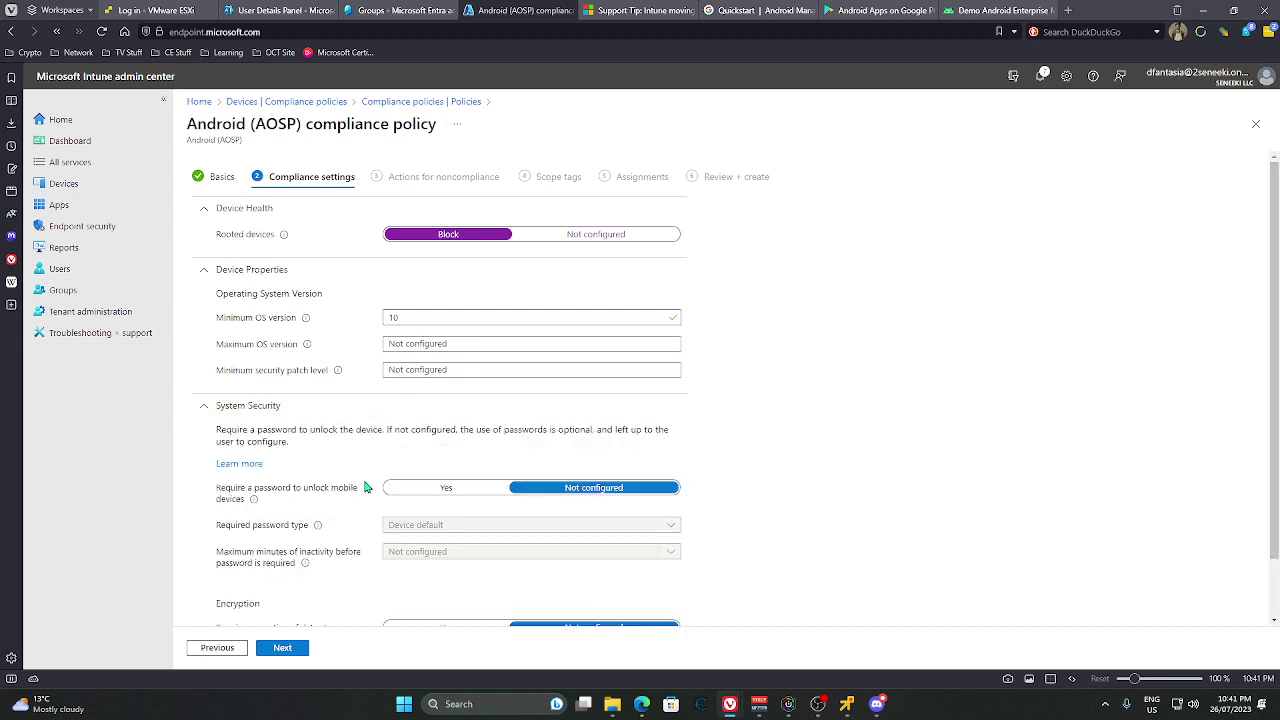
pyautogui.scroll(-1, 357, 432)
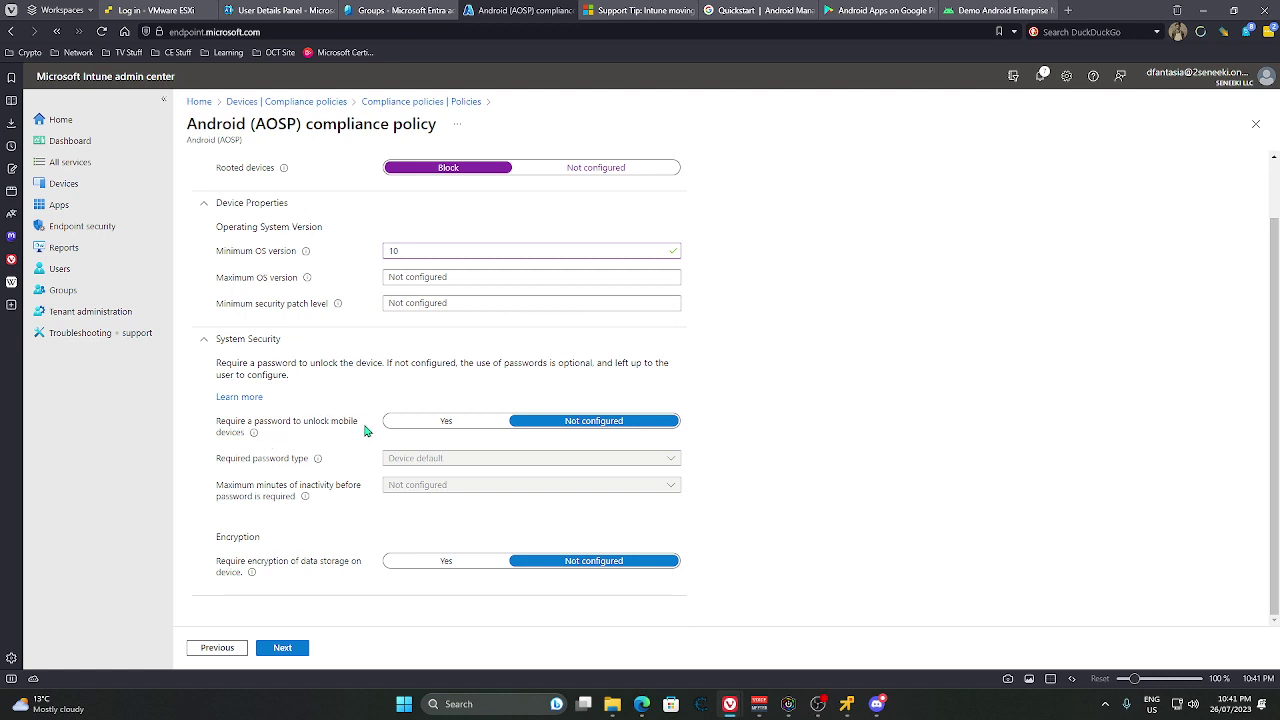
pyautogui.click(486, 427)
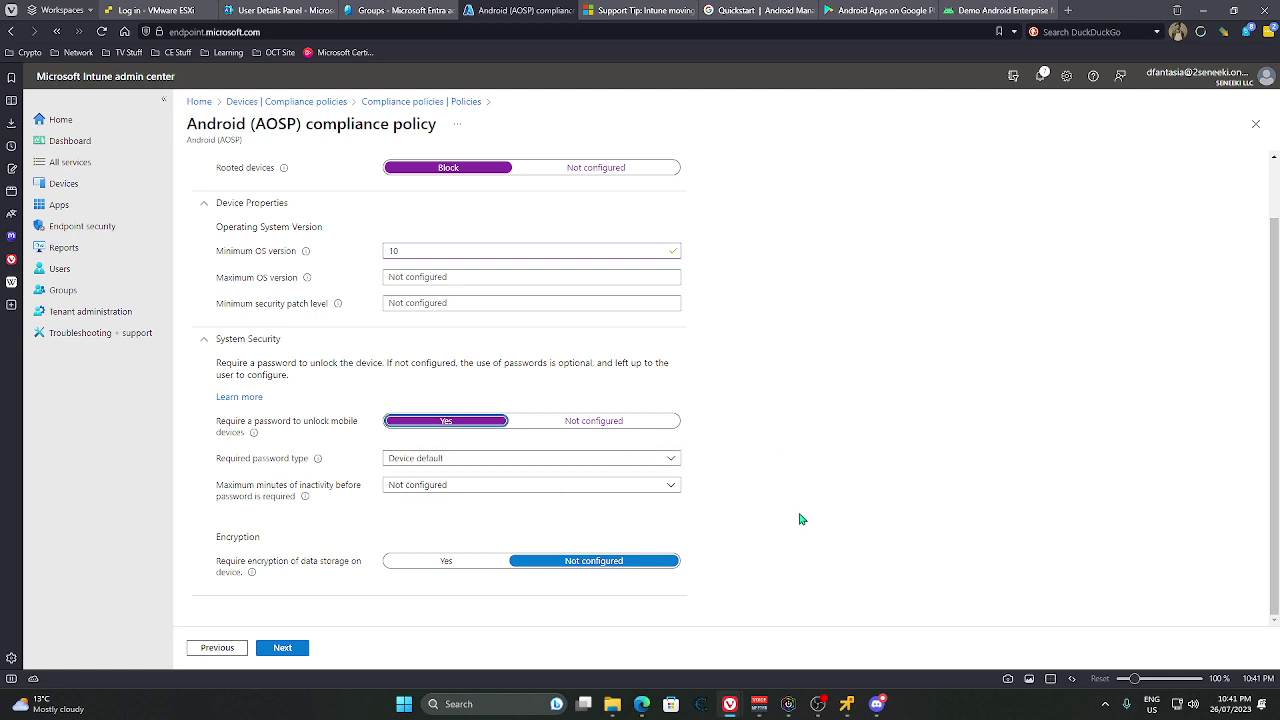
pyautogui.click(665, 459)
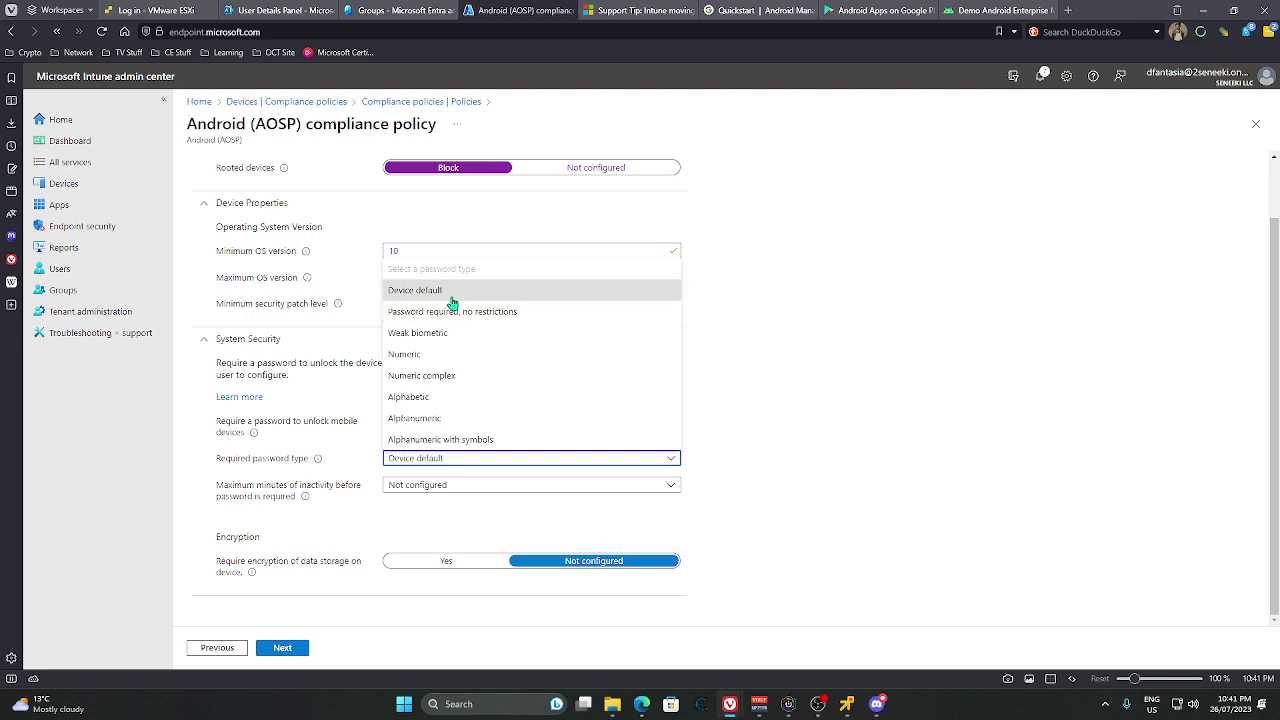
pyautogui.click(806, 455)
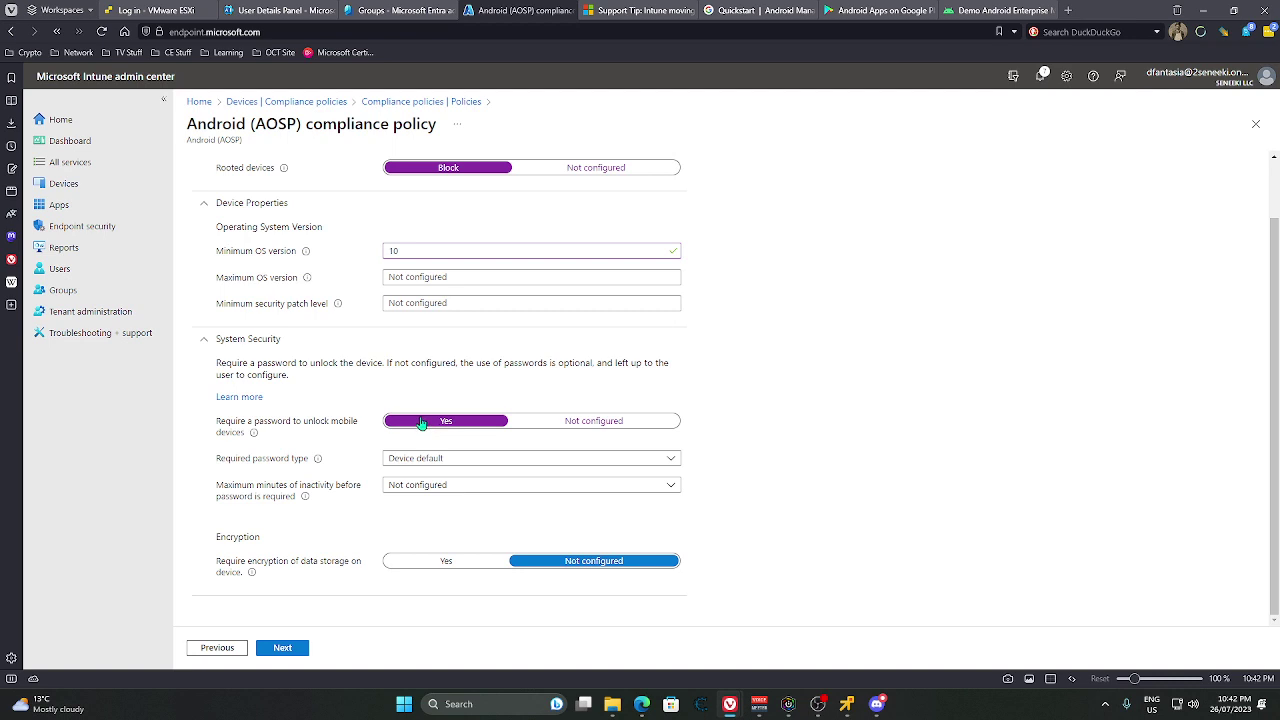
pyautogui.click(286, 649)
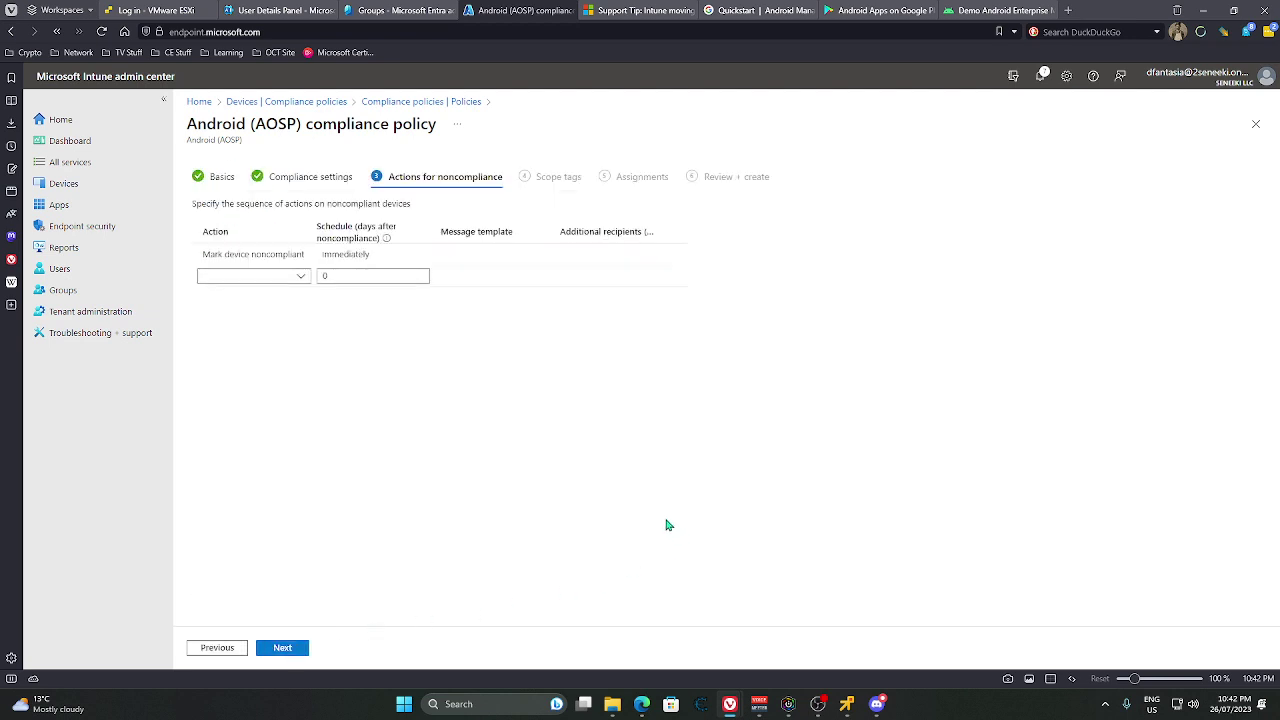
# - Check which noncompliance actions are available and the schedule for marking the device noncompliant
pyautogui.click(303, 277)
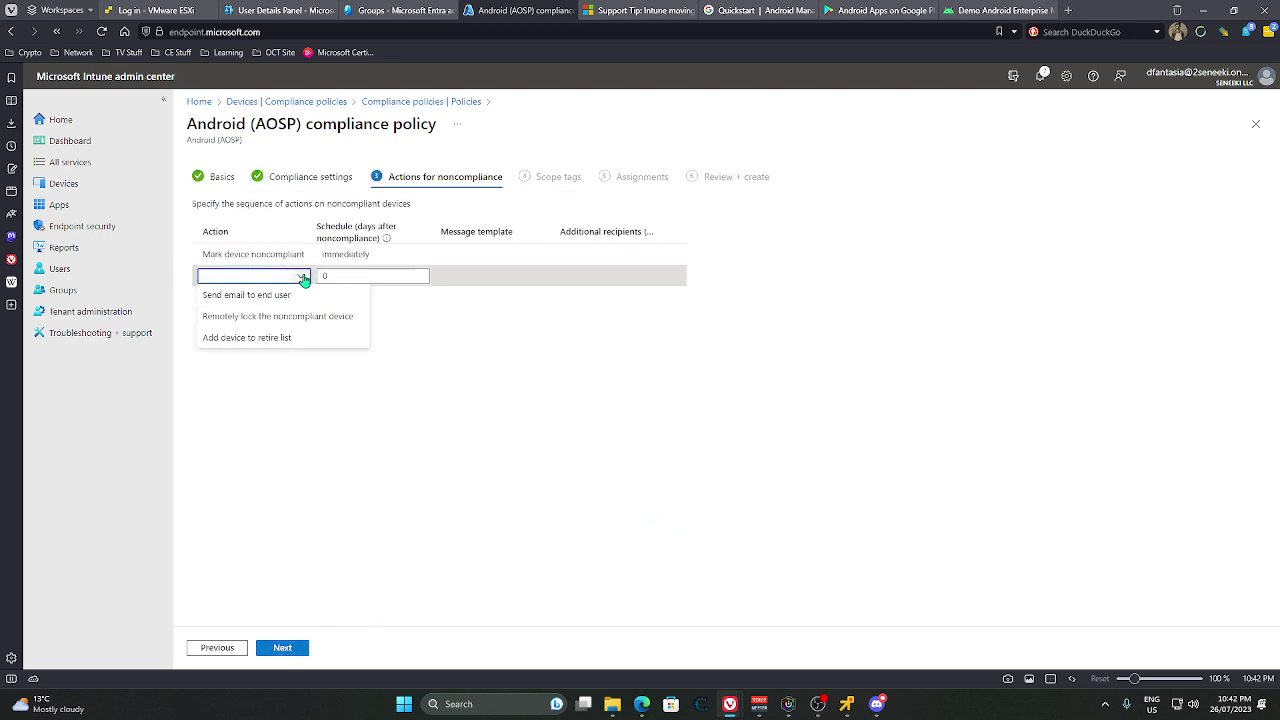
pyautogui.click(460, 333)
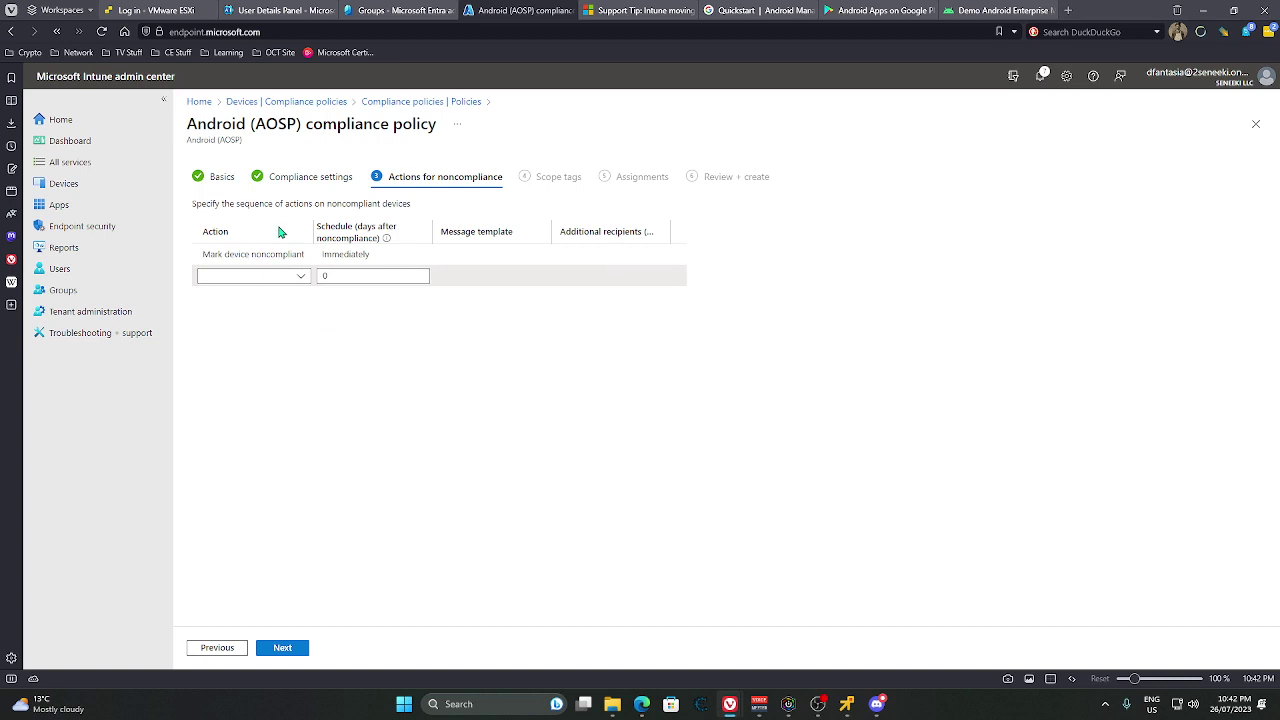
pyautogui.click(275, 265)
pyautogui.click(336, 256)
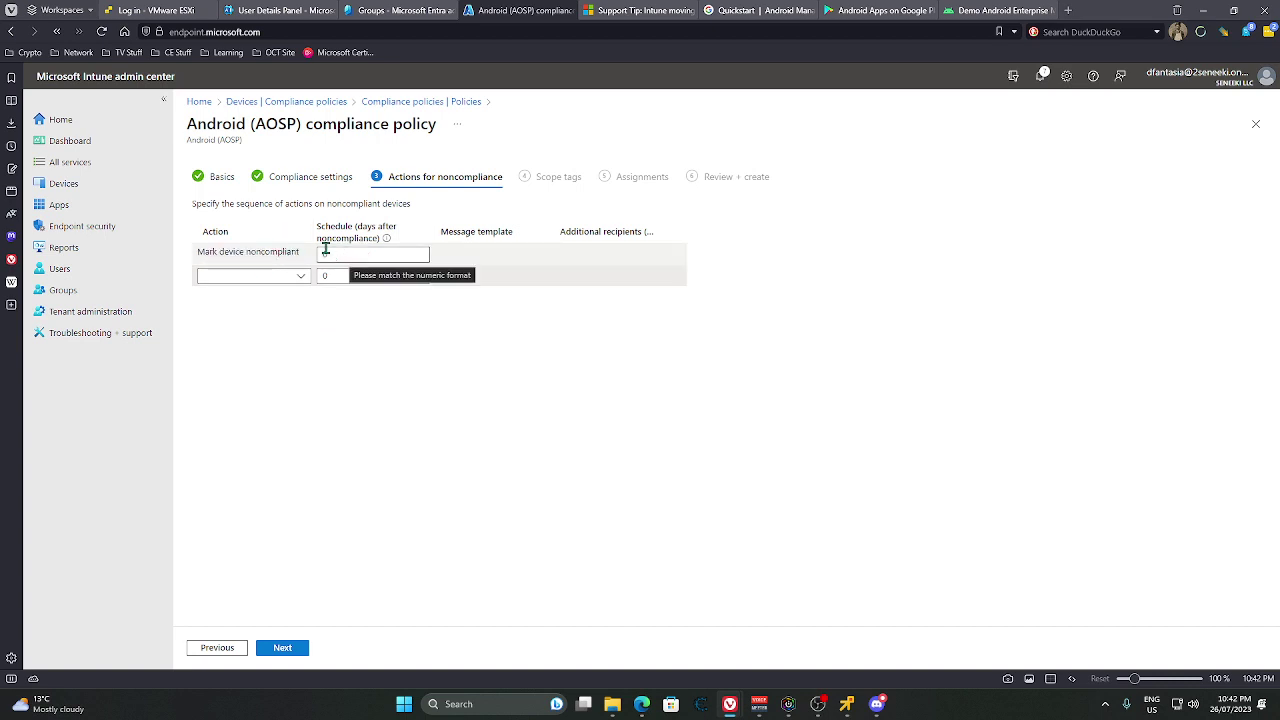
pyautogui.click(246, 222)
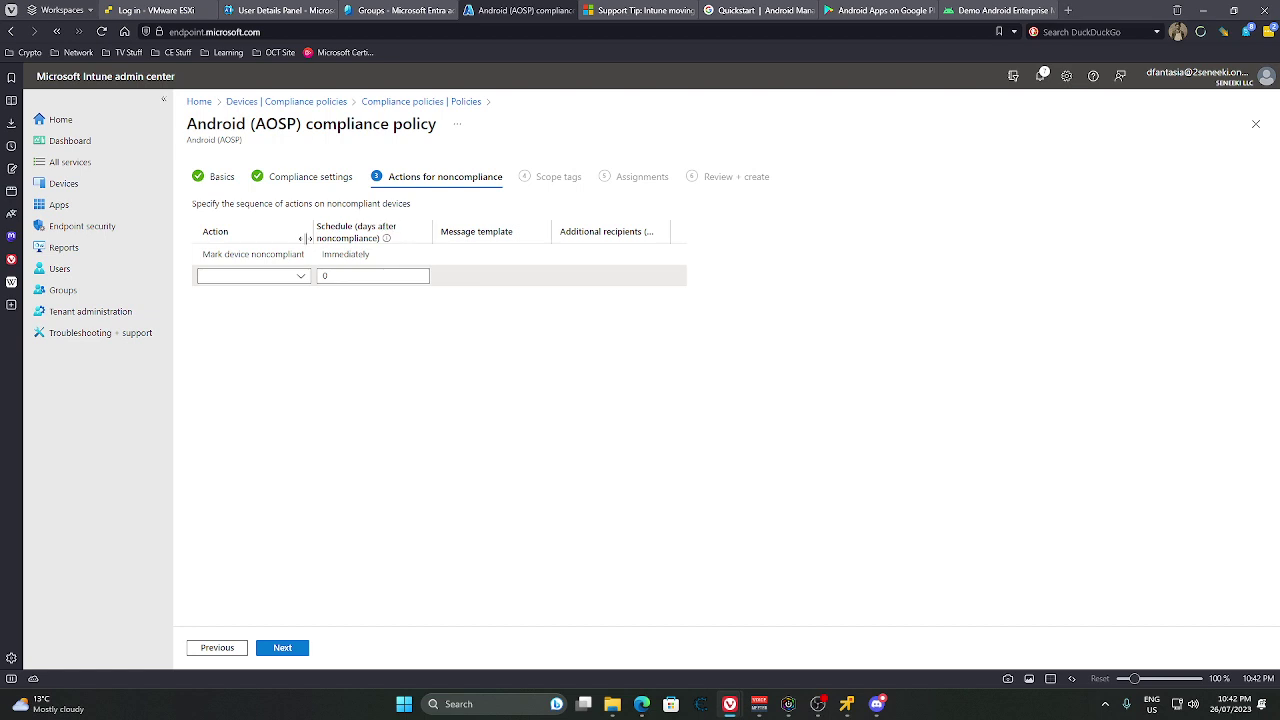
pyautogui.click(337, 256)
# - Try to add a Send email to end user action with a notification message template
pyautogui.click(298, 277)
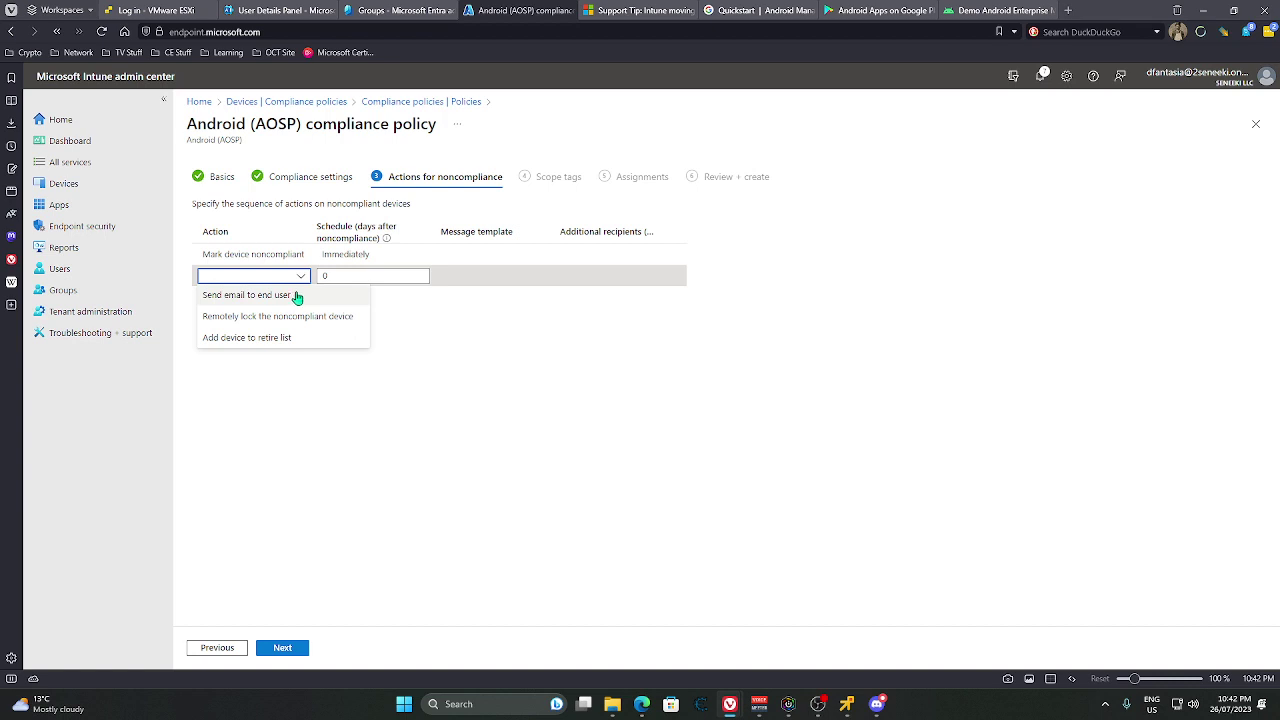
pyautogui.click(296, 296)
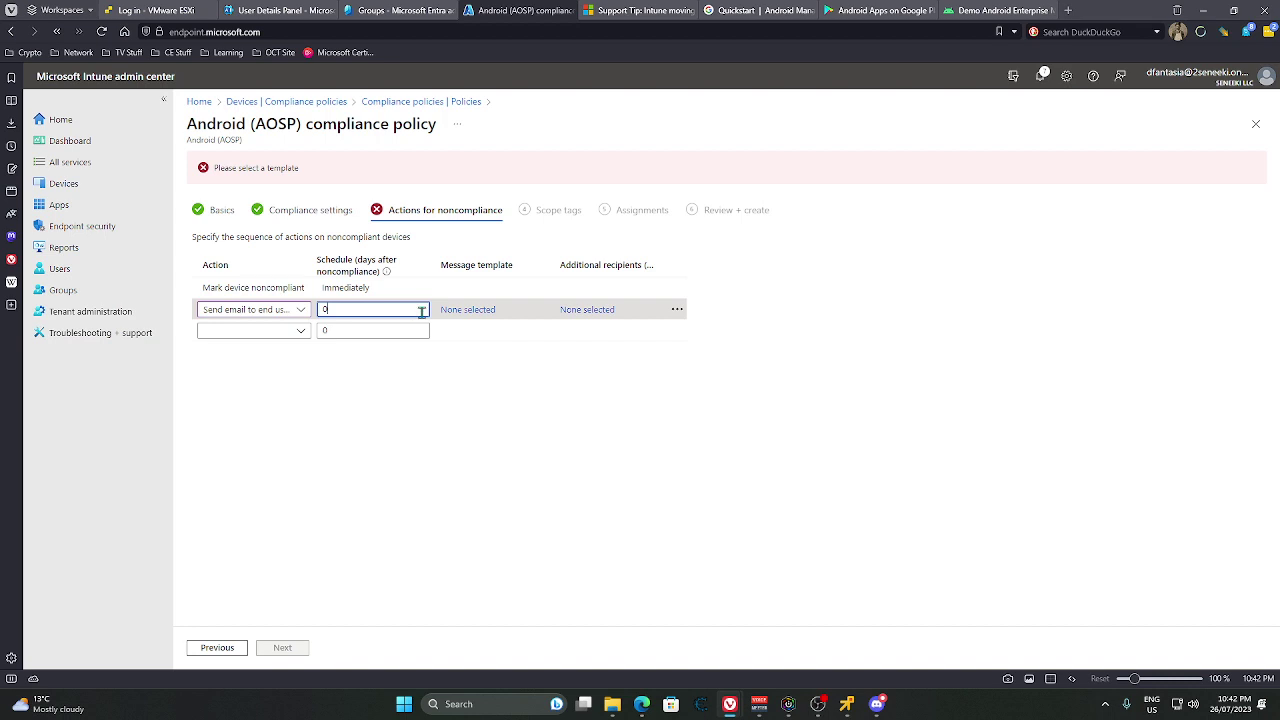
pyautogui.click(465, 316)
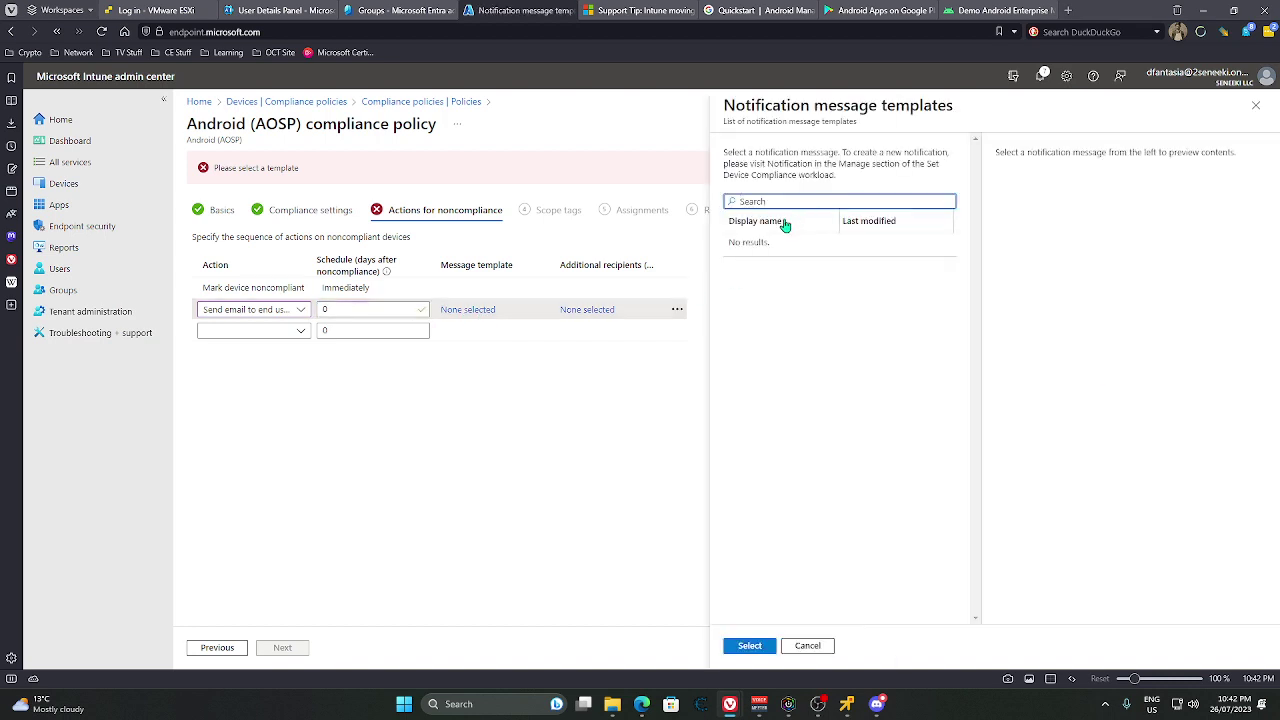
pyautogui.click(760, 246)
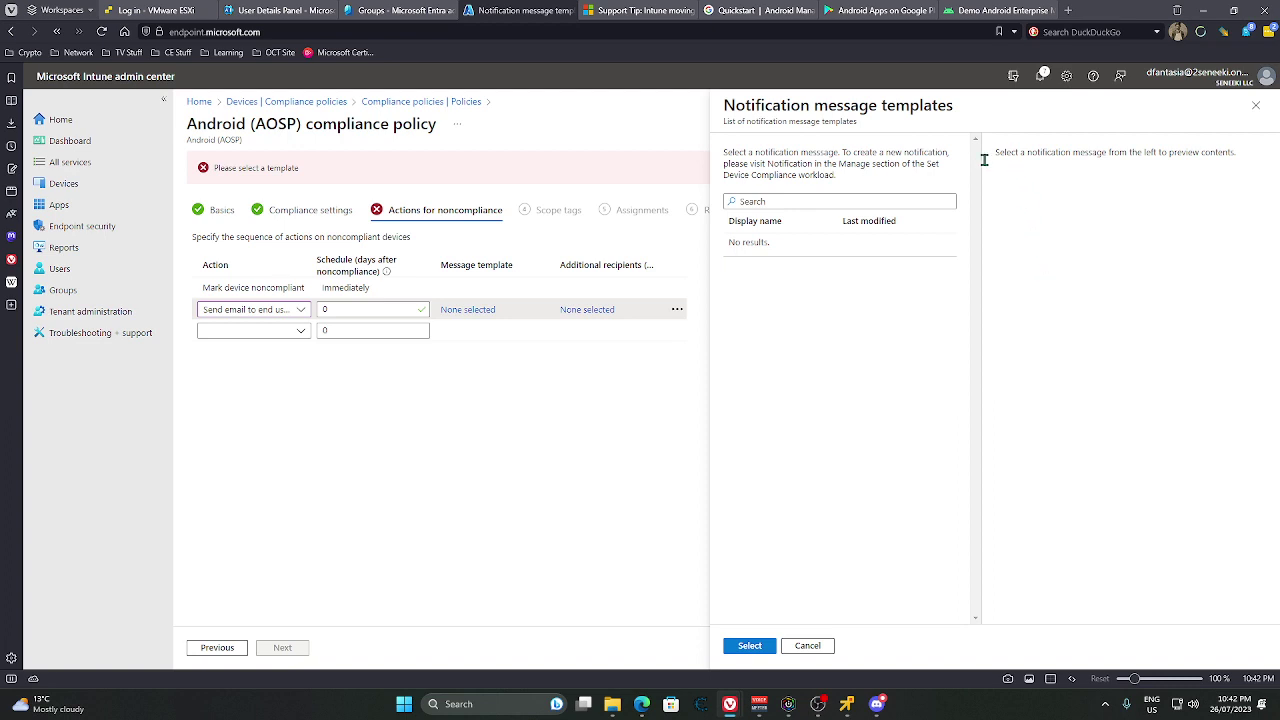
pyautogui.click(750, 646)
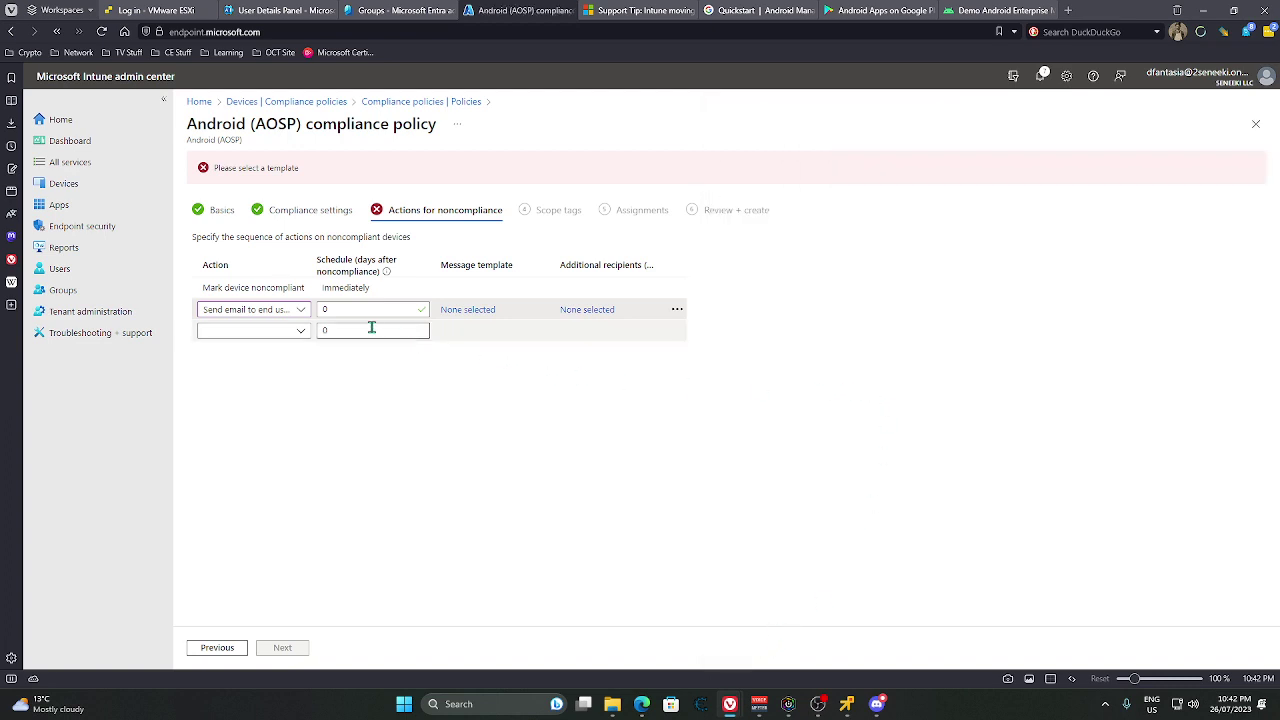
# - Recheck the message templates and alternative actions, and remove the Send email to end user action
pyautogui.click(677, 309)
pyautogui.click(469, 312)
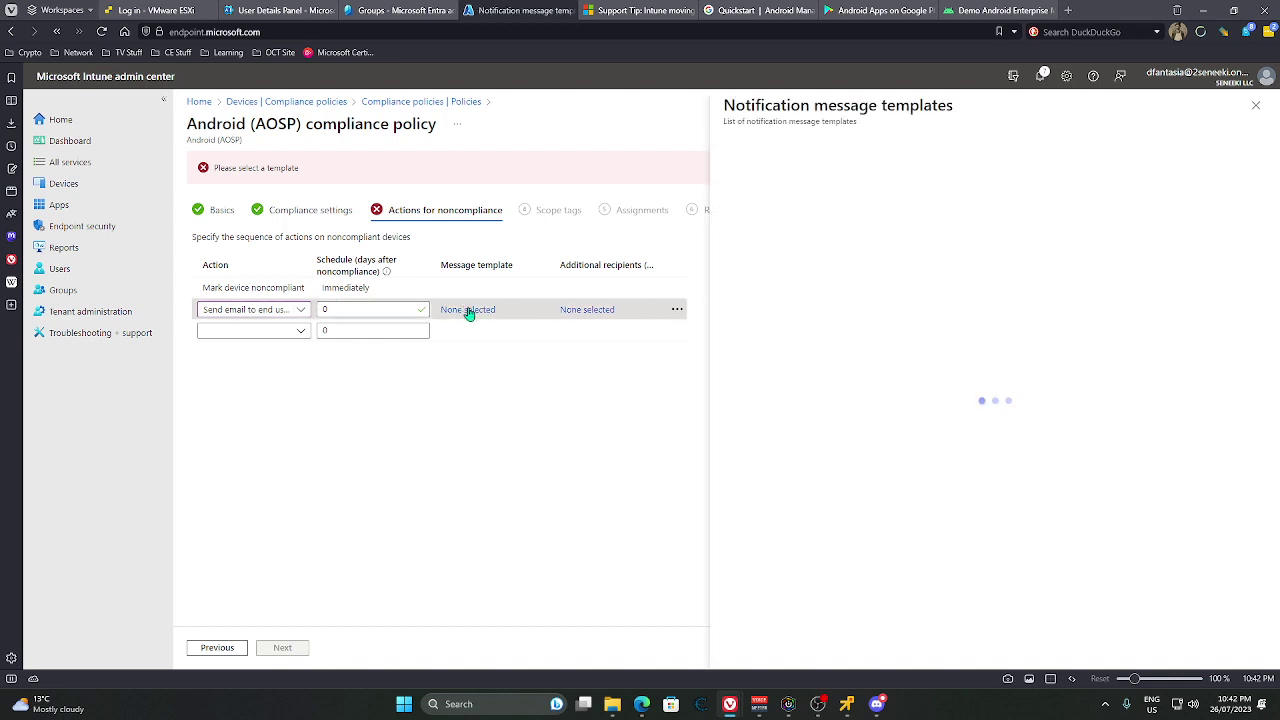
pyautogui.click(301, 310)
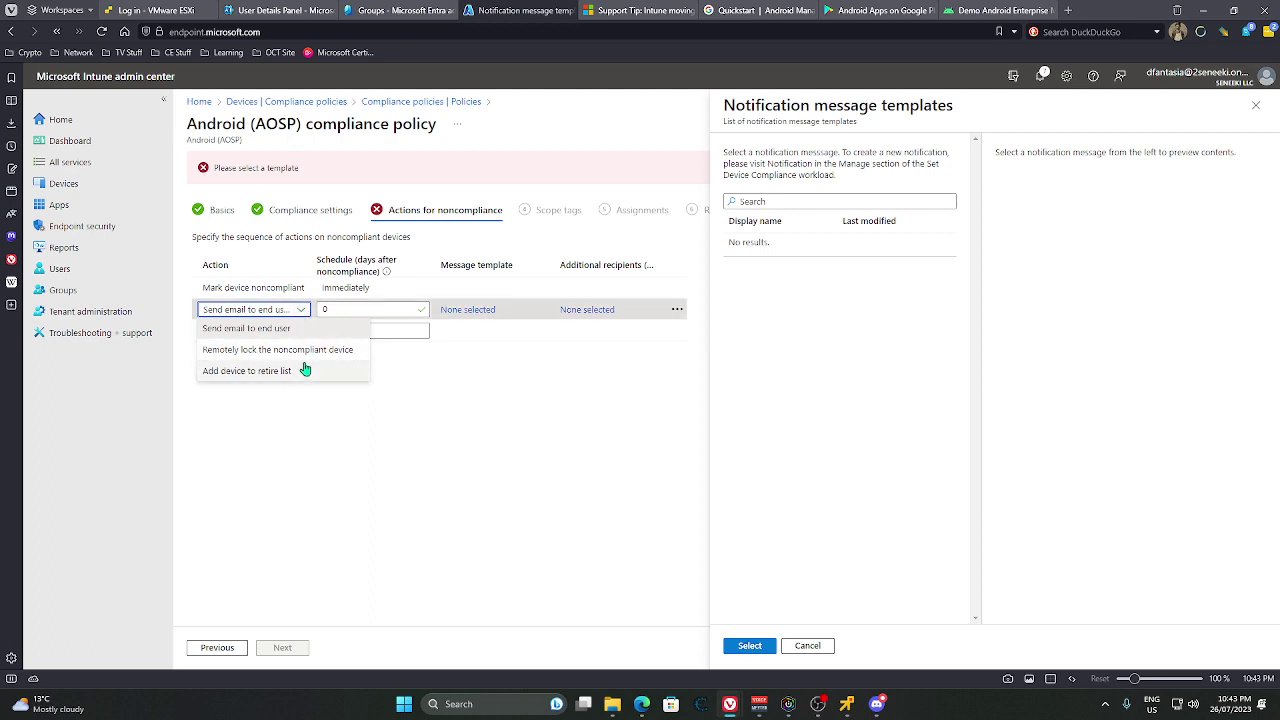
pyautogui.click(808, 646)
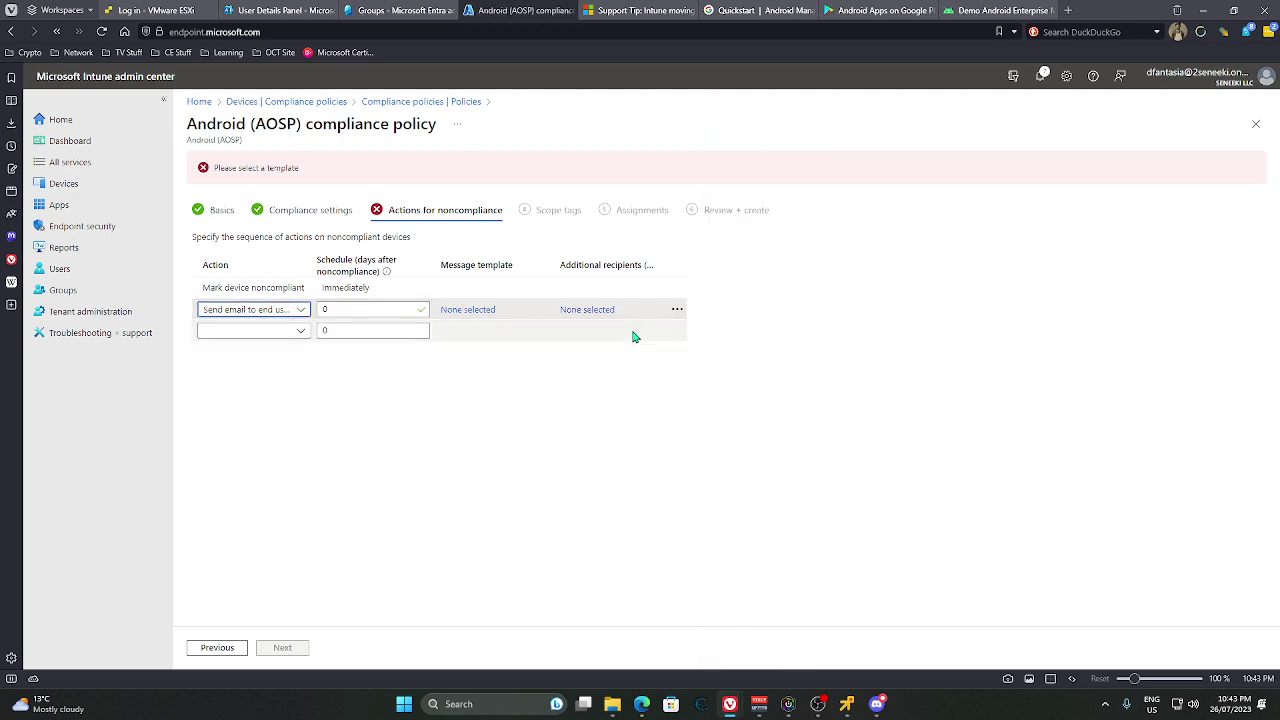
pyautogui.click(677, 309)
pyautogui.click(709, 323)
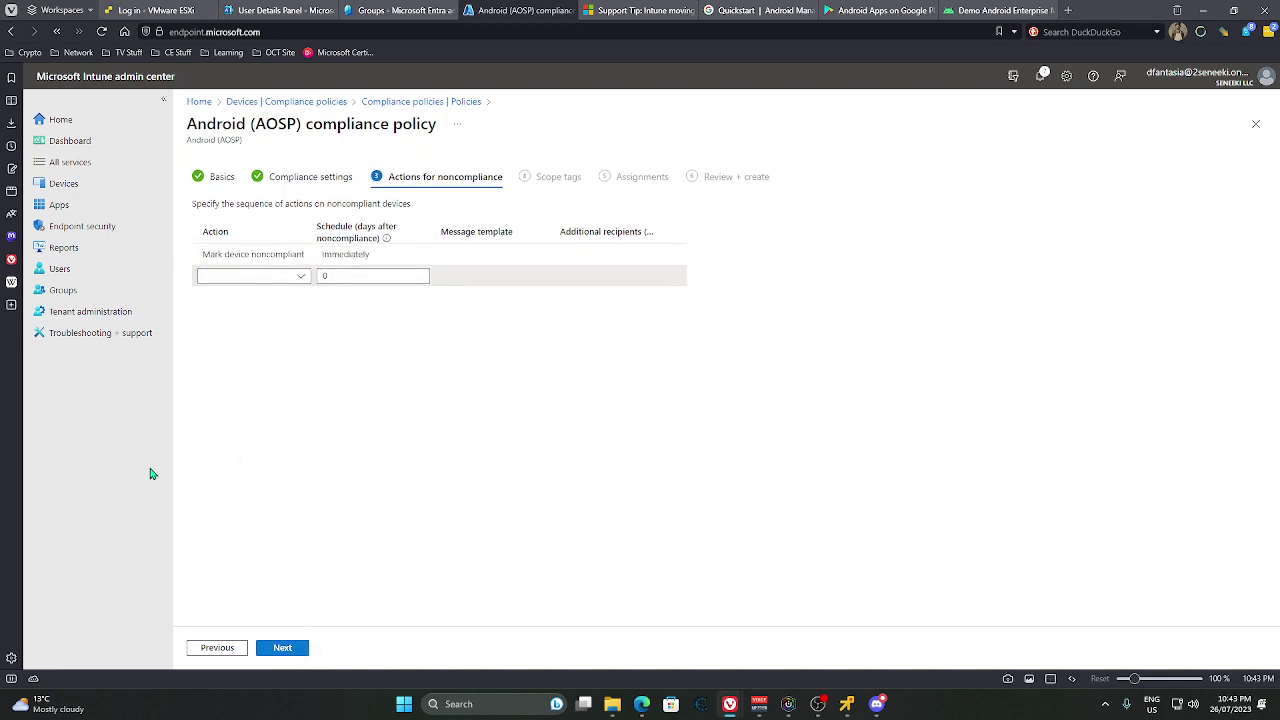
# - Replace the Default scope tag with Android Work Profile Apps and continue to the policy's assignments
pyautogui.click(282, 648)
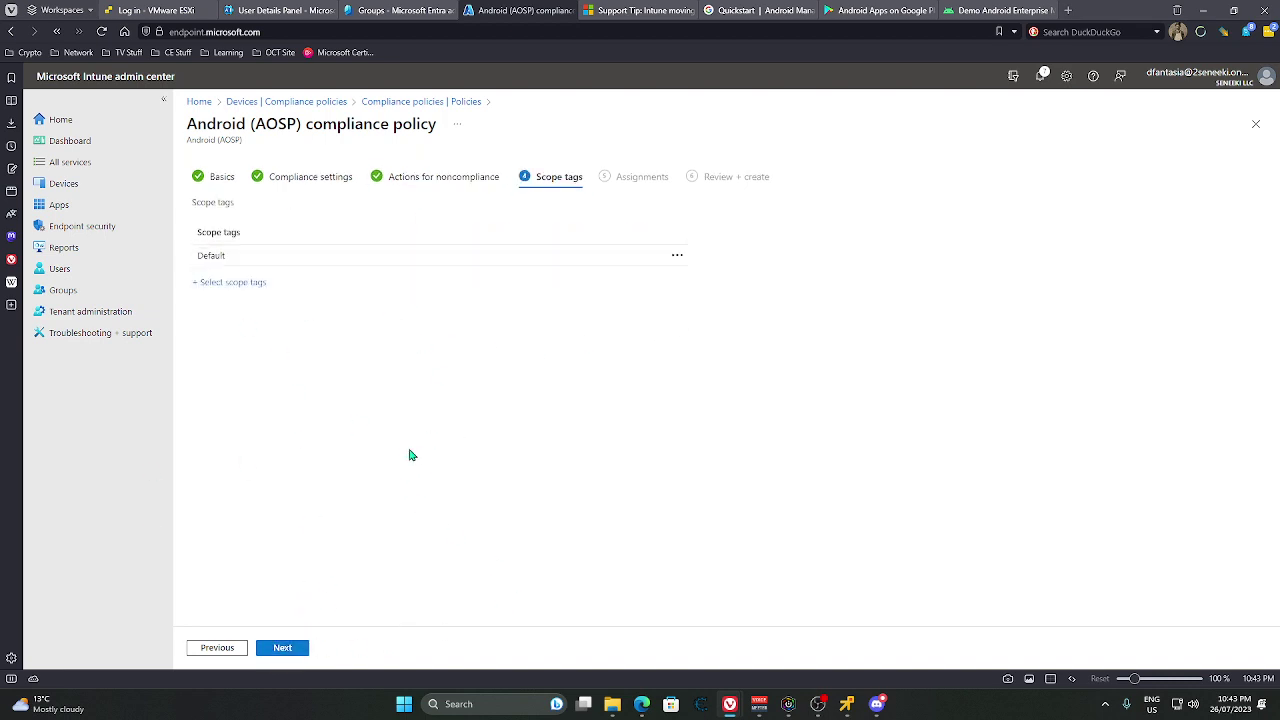
pyautogui.click(234, 284)
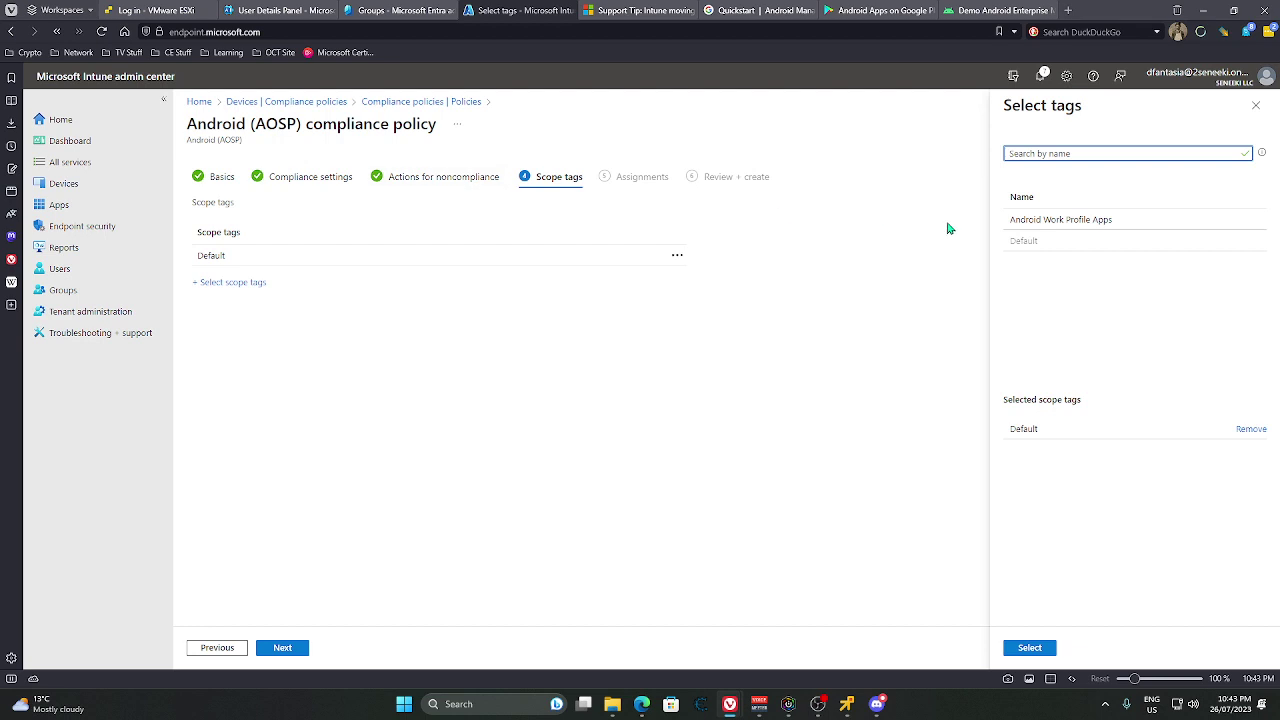
pyautogui.click(1022, 219)
pyautogui.click(1250, 429)
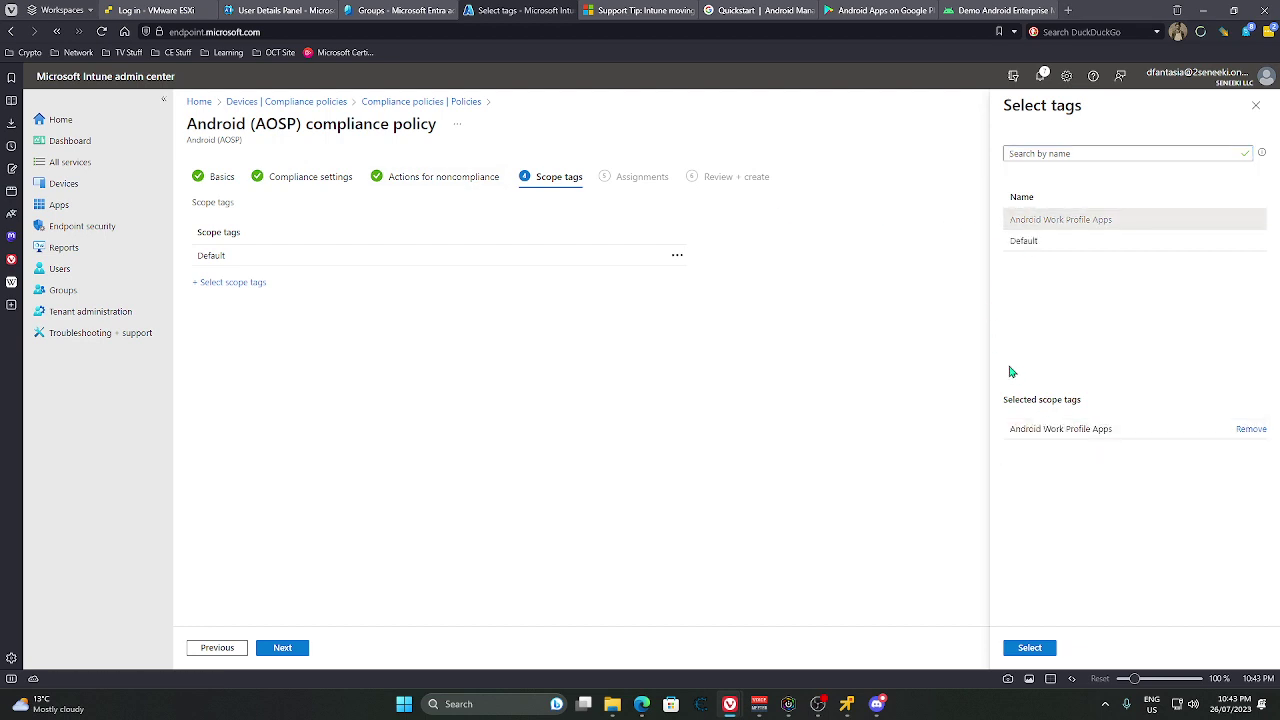
pyautogui.click(1029, 648)
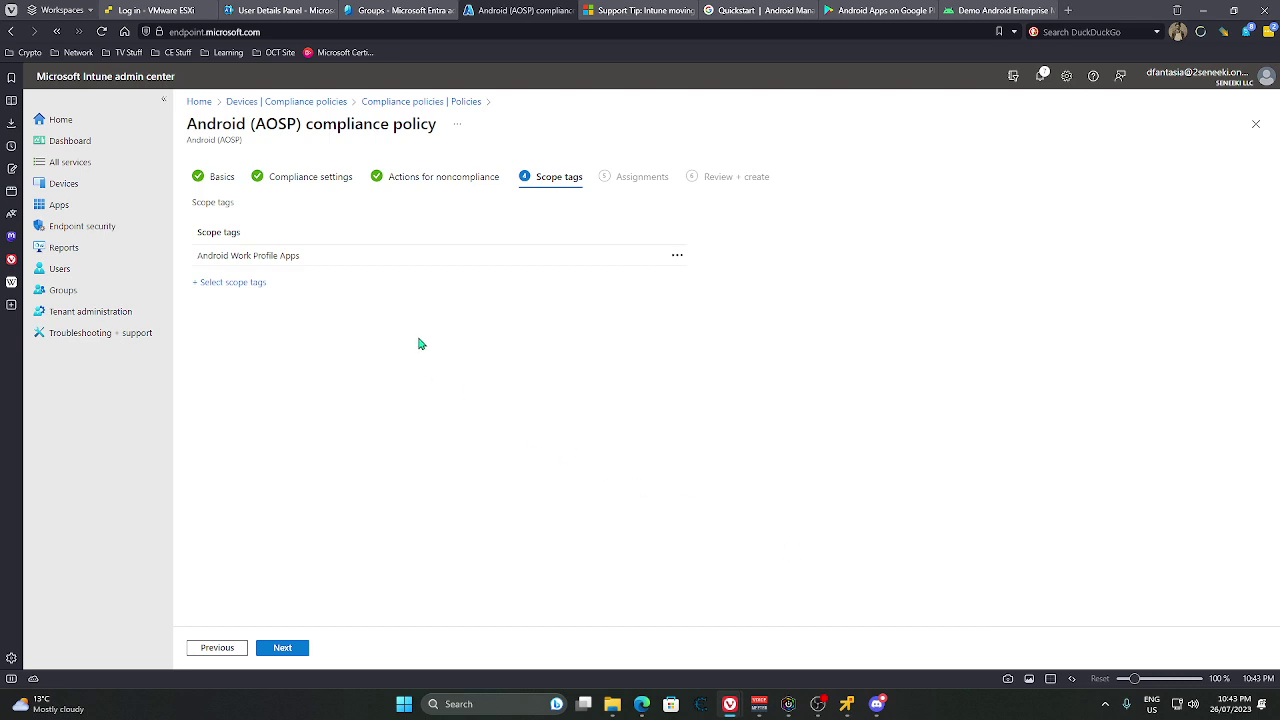
pyautogui.click(283, 648)
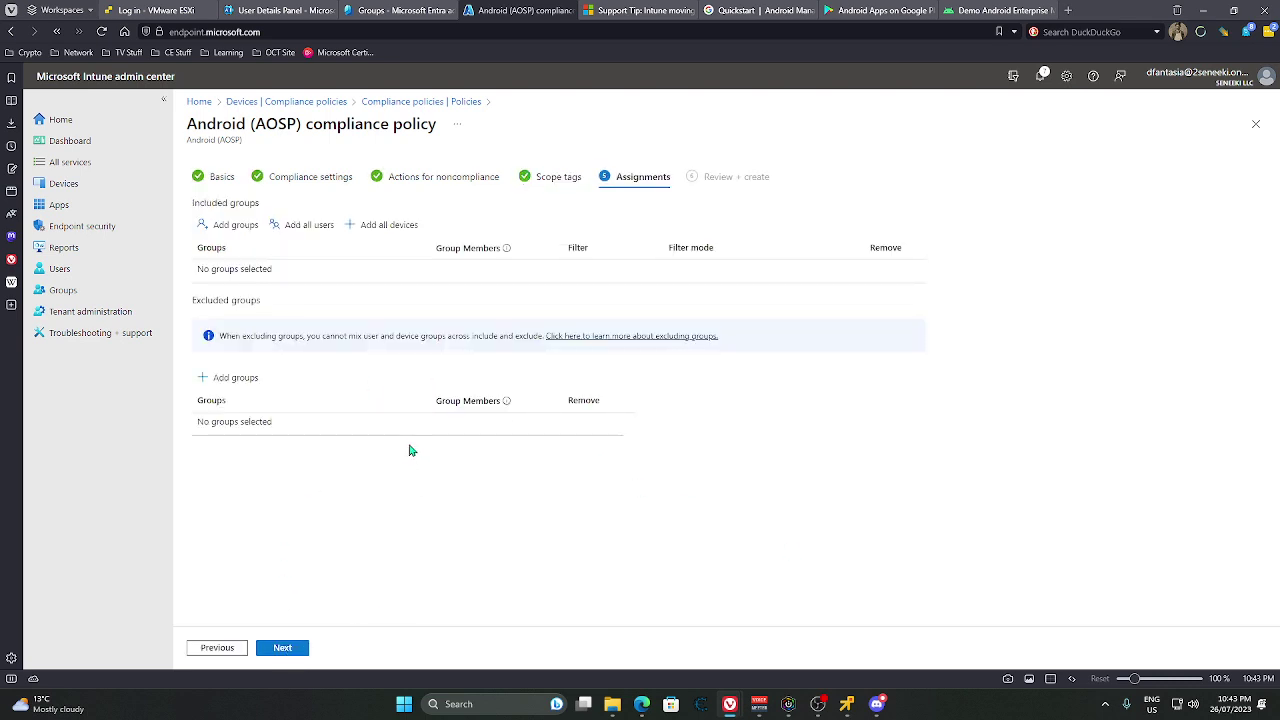
# - Assign the policy to the Android Work Devices group and create it
pyautogui.click(232, 226)
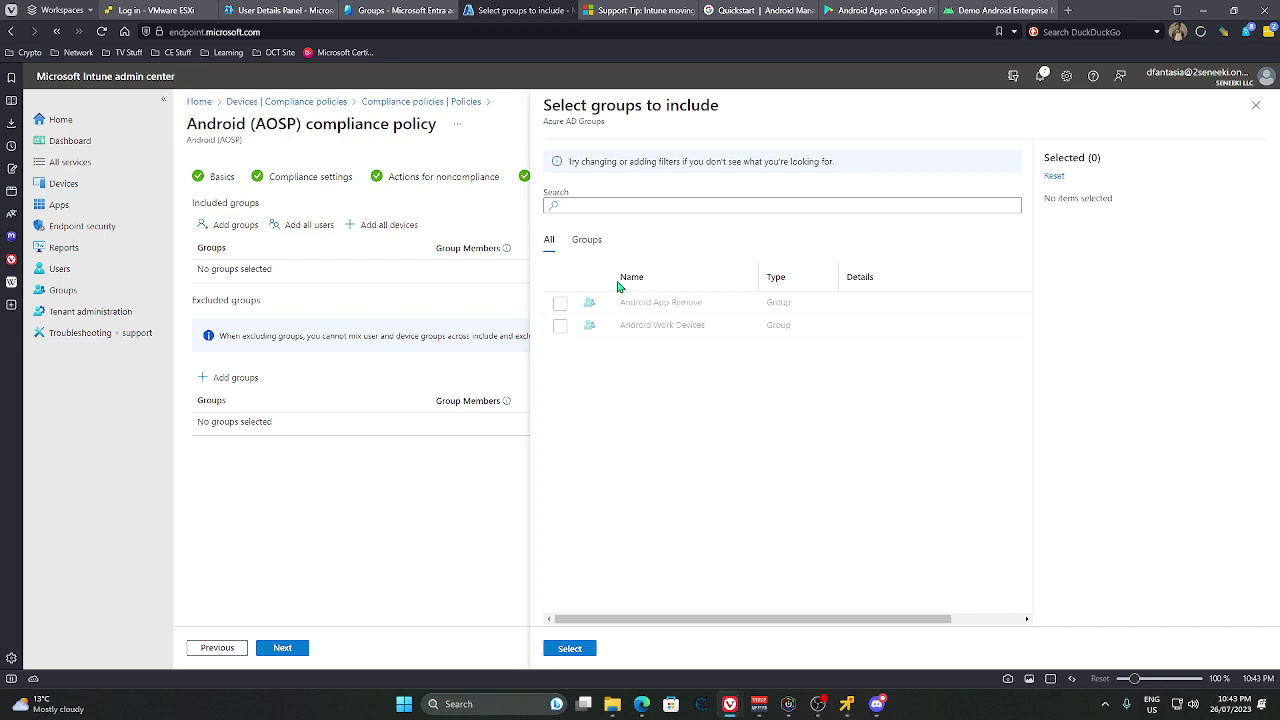
pyautogui.click(560, 326)
pyautogui.click(569, 648)
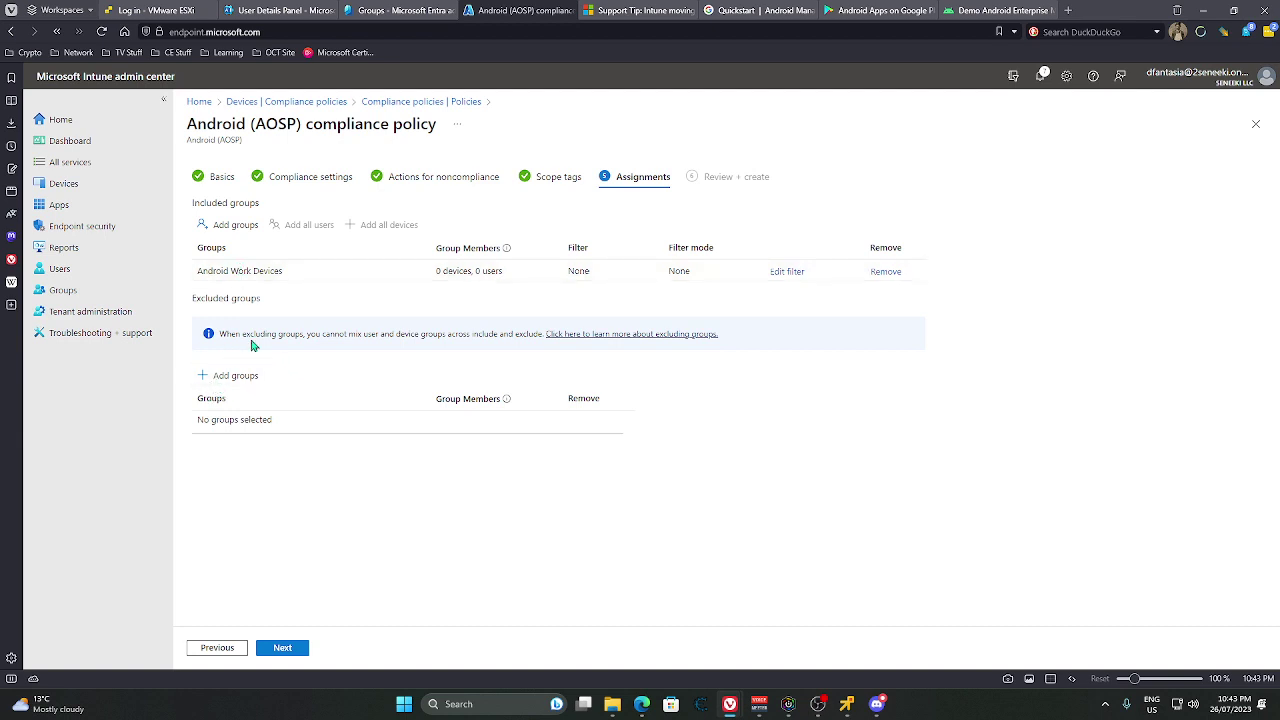
pyautogui.click(292, 650)
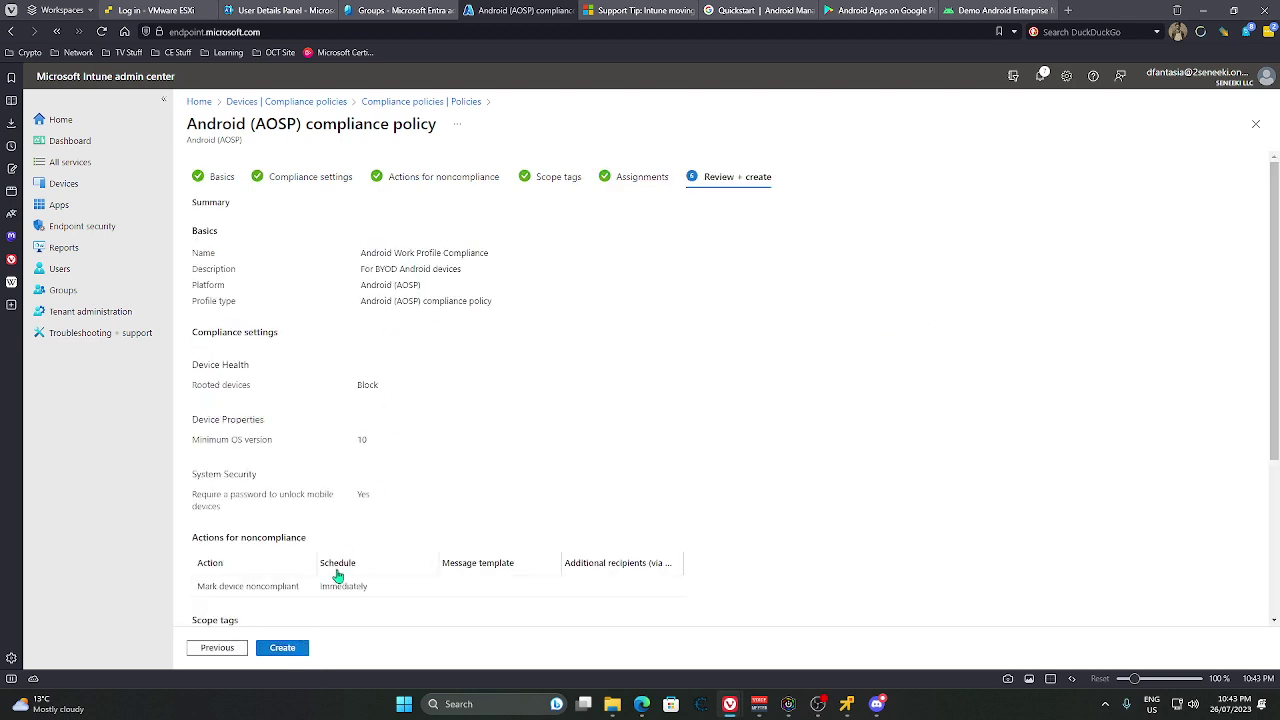
pyautogui.click(280, 647)
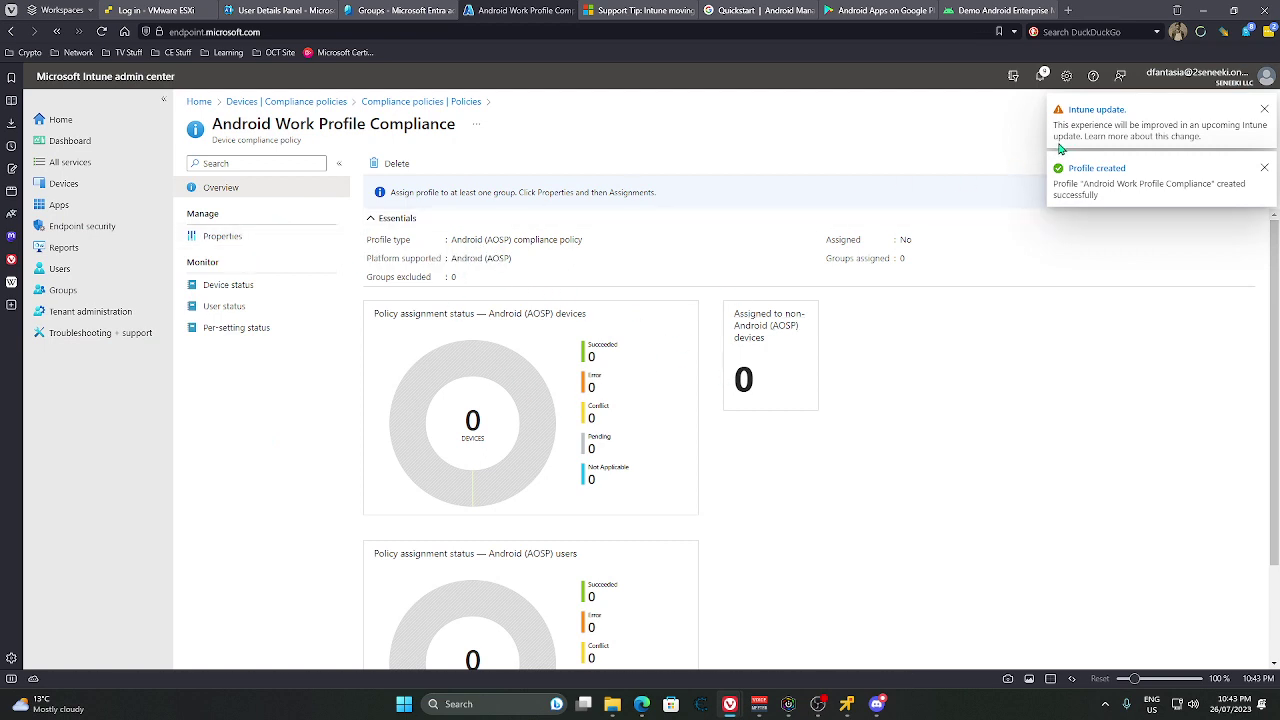
# - Open the details of the Intune update notice, return to Intune, and open the Devices overview
pyautogui.click(1100, 111)
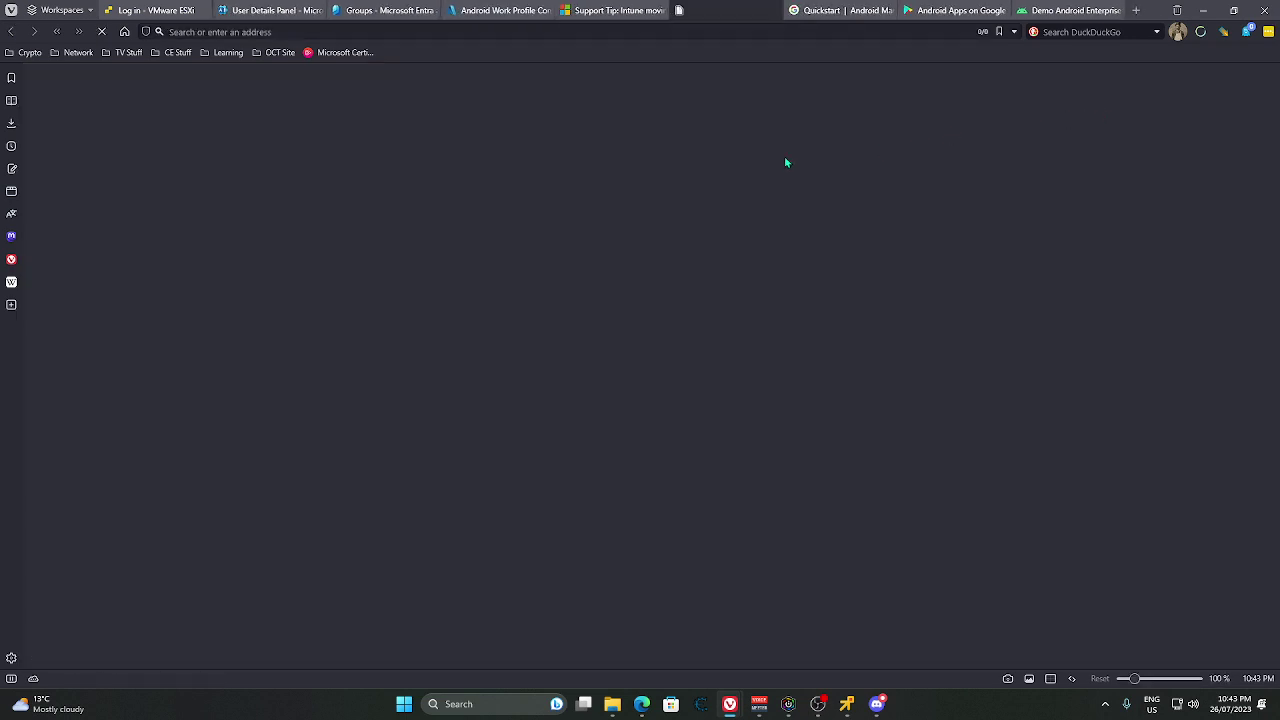
pyautogui.click(500, 10)
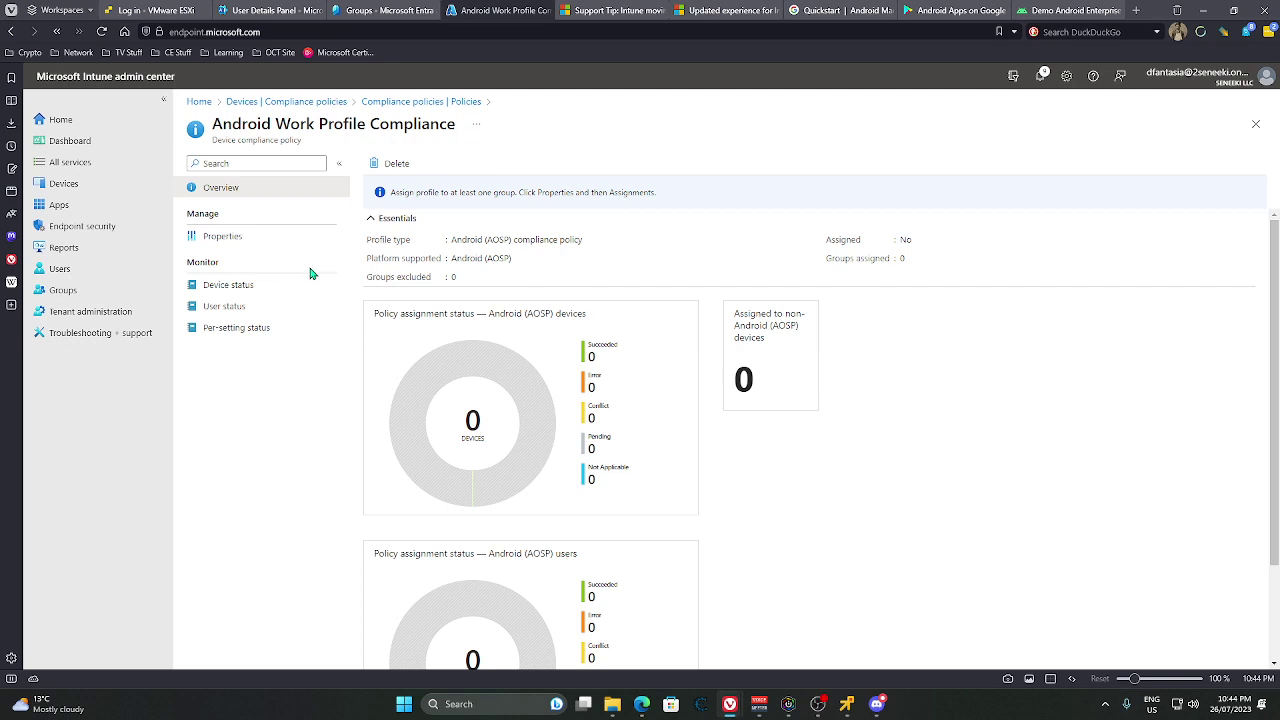
pyautogui.click(76, 184)
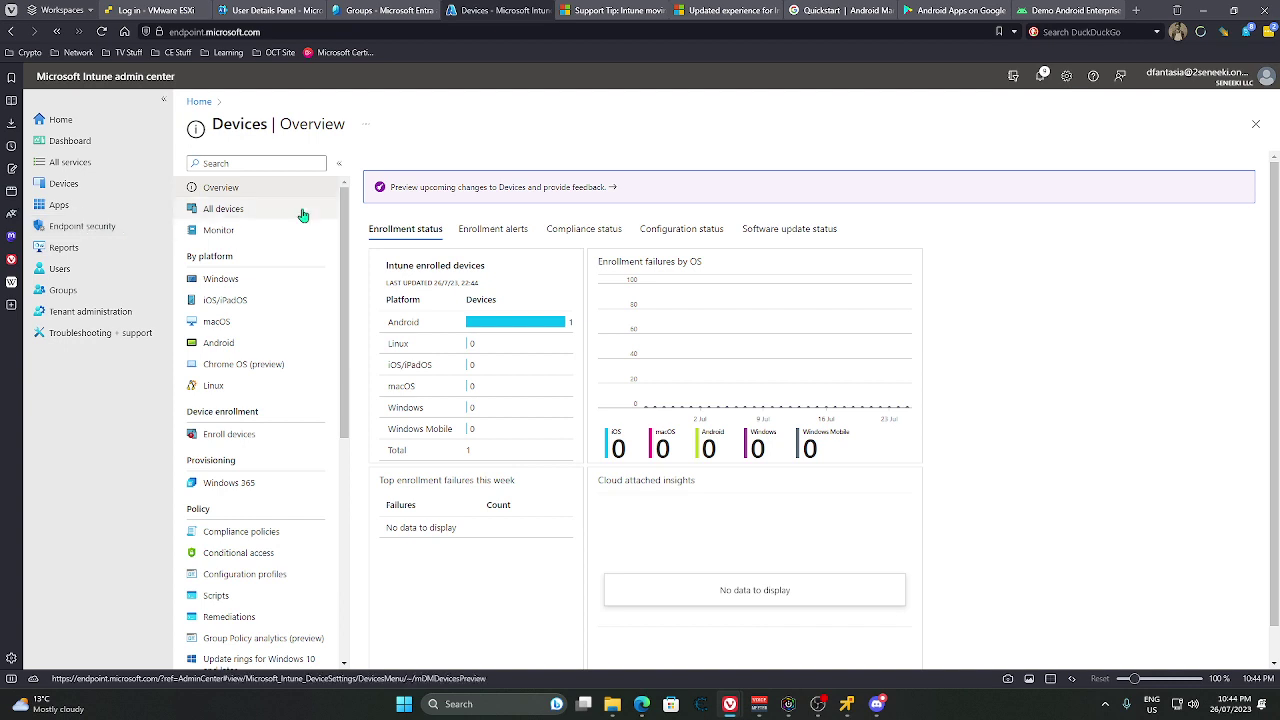
# - Turn on the Devices preview experience from its announcement and open the Configuration page under device management
pyautogui.click(612, 189)
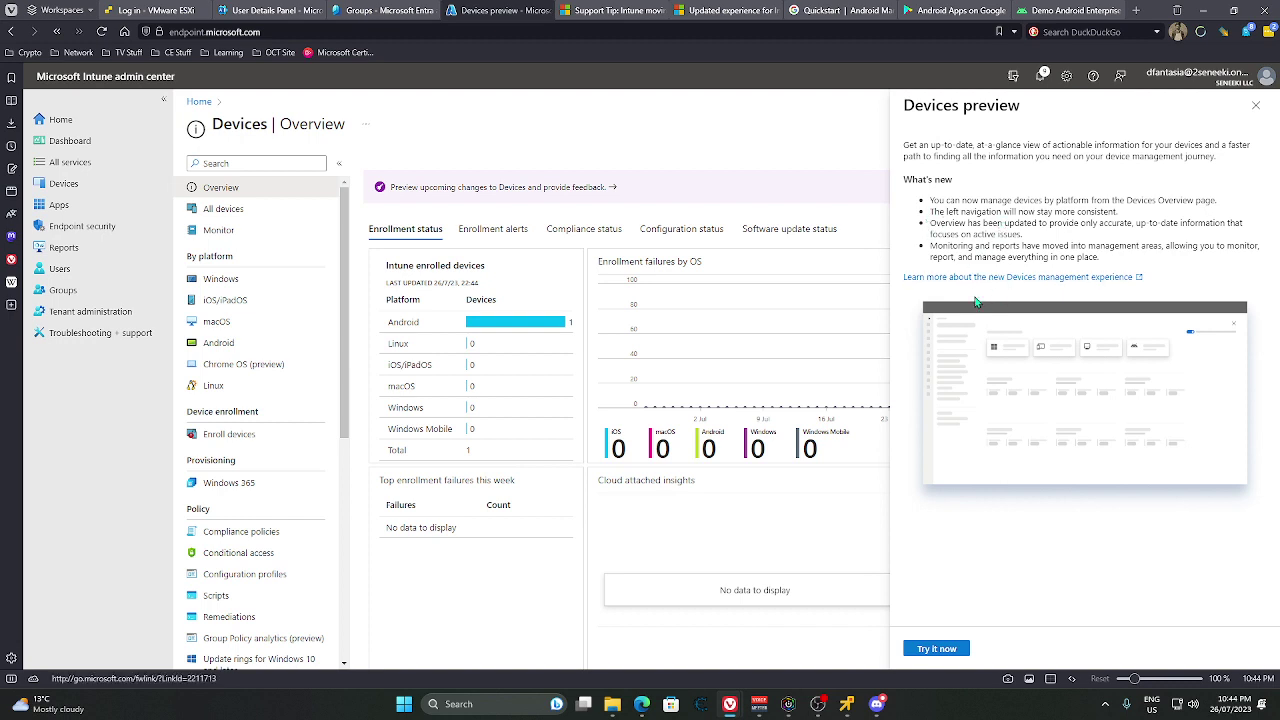
pyautogui.click(952, 648)
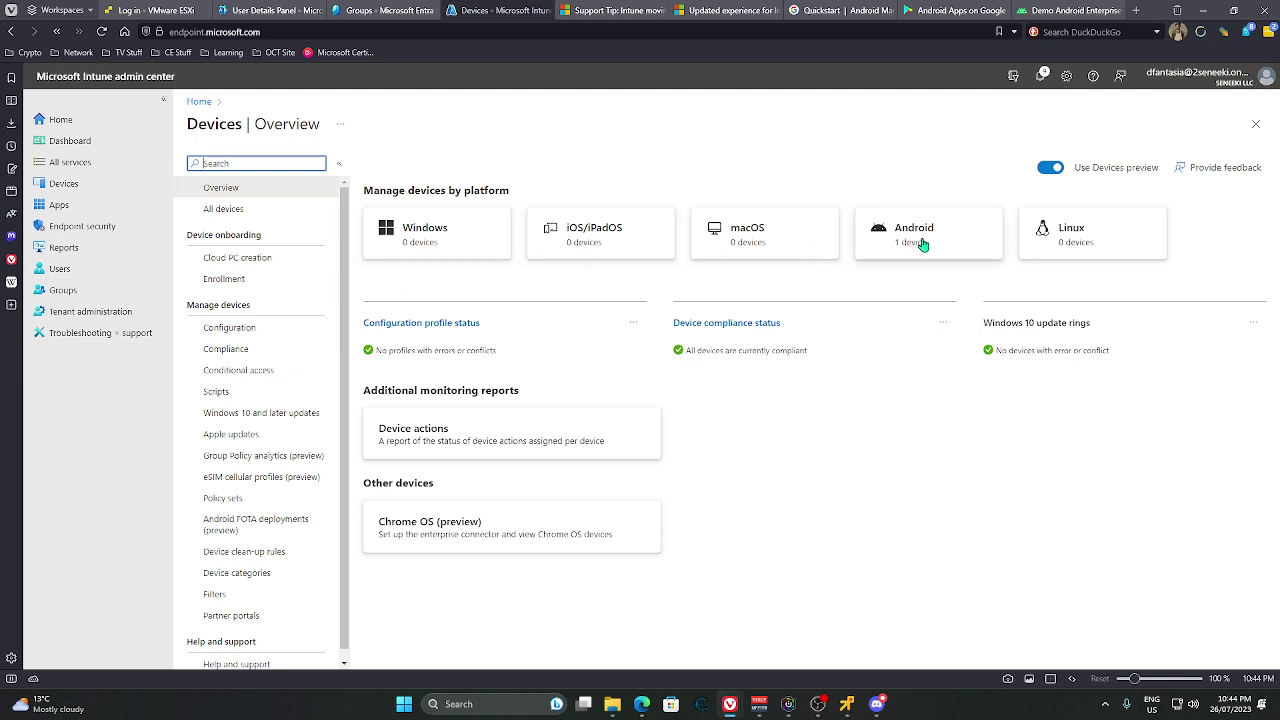
pyautogui.click(249, 329)
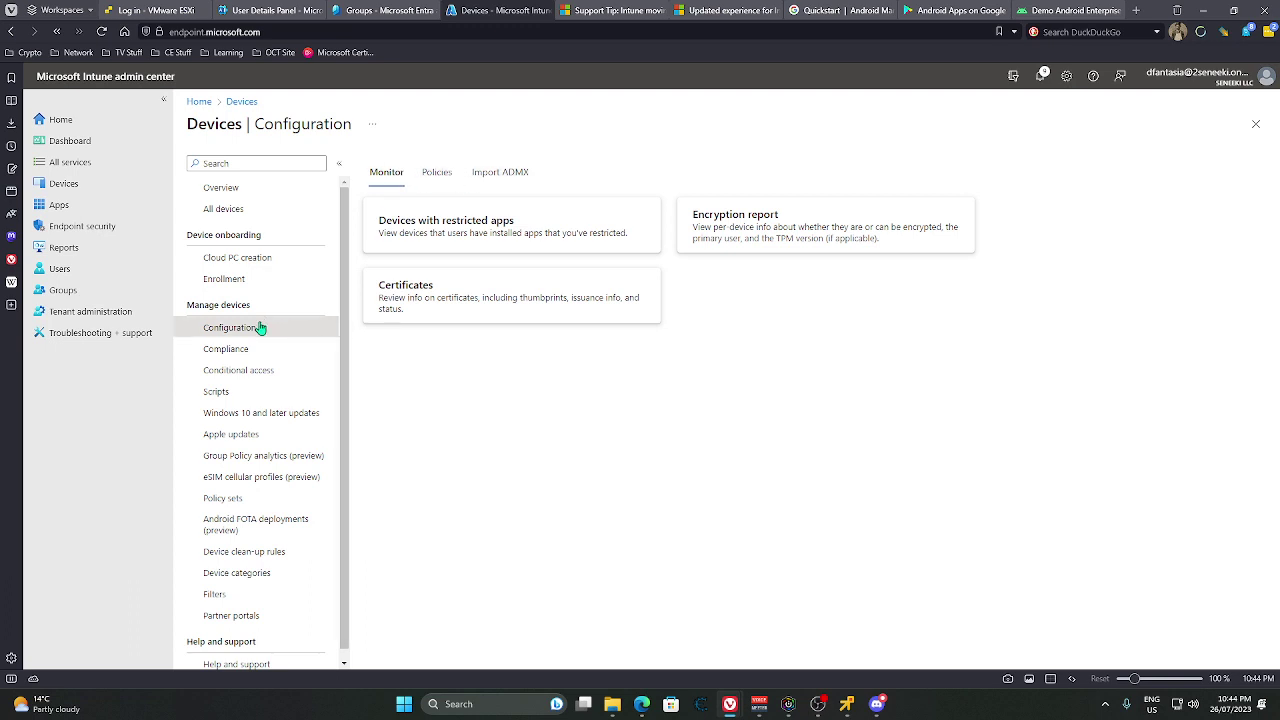
# - Check the Devices with restricted apps report and the Conditional Access overview, returning to the device Configuration page
pyautogui.click(605, 238)
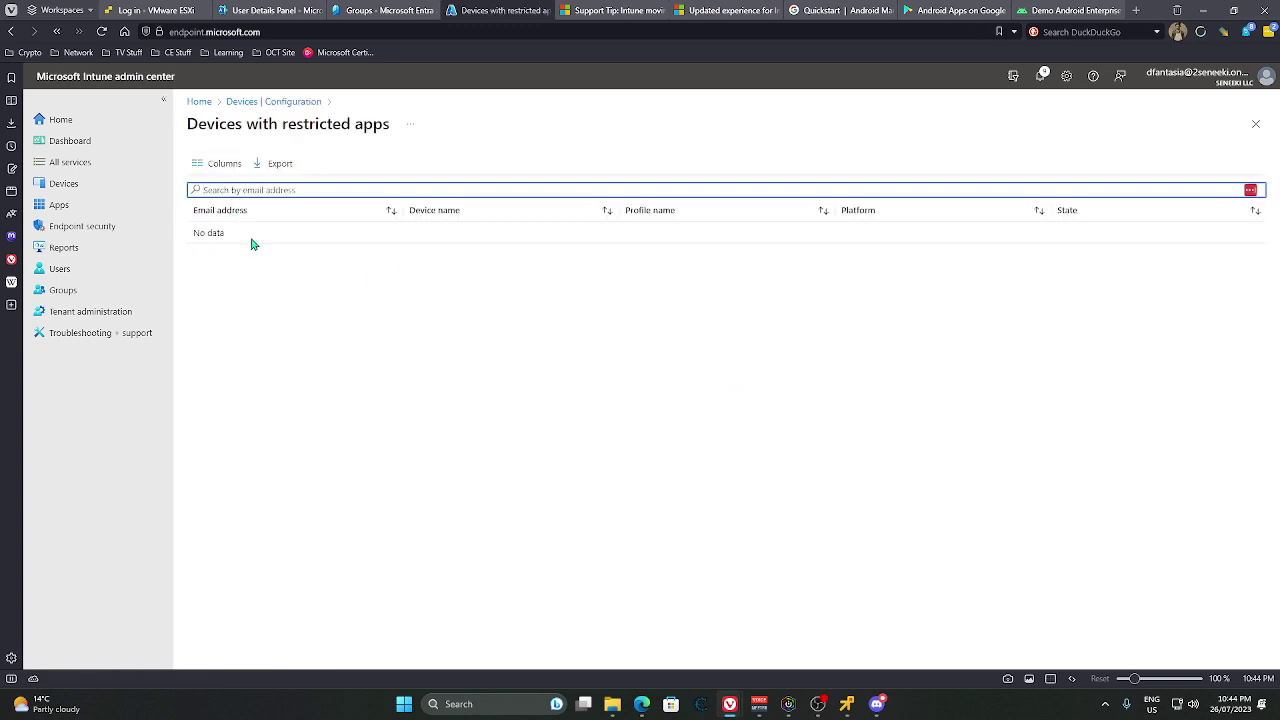
pyautogui.click(245, 106)
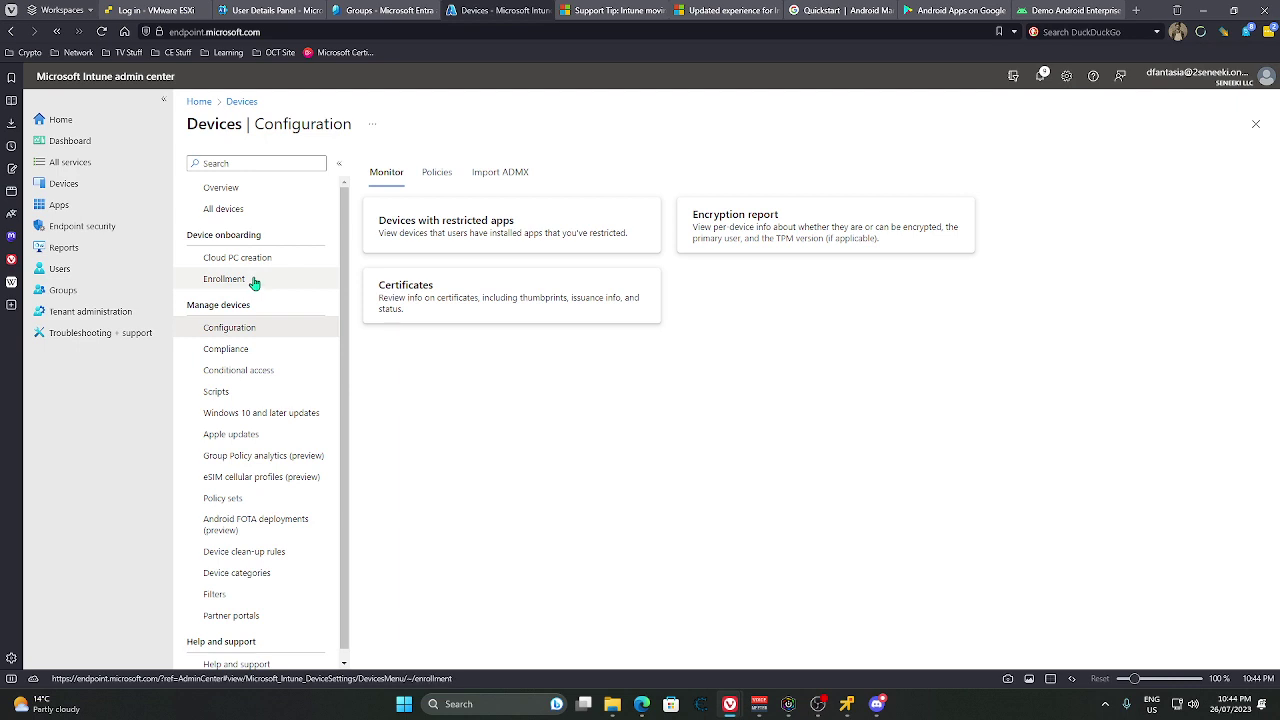
pyautogui.click(250, 371)
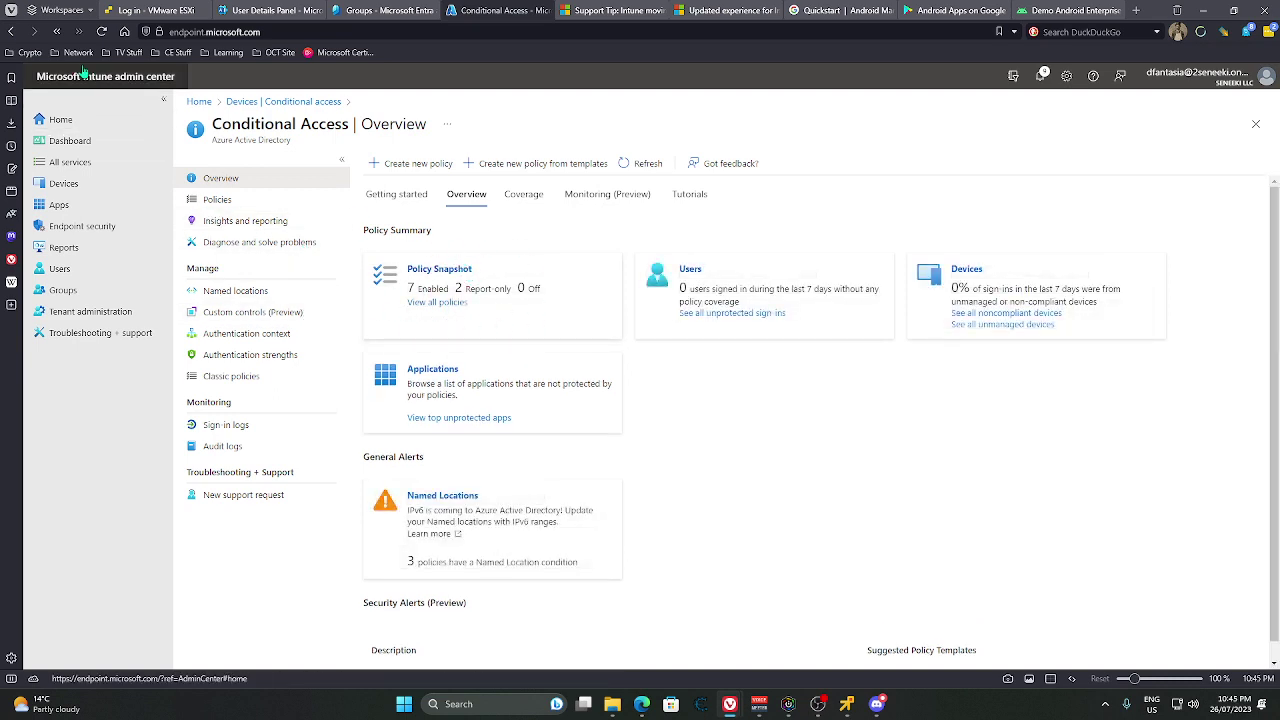
pyautogui.click(12, 32)
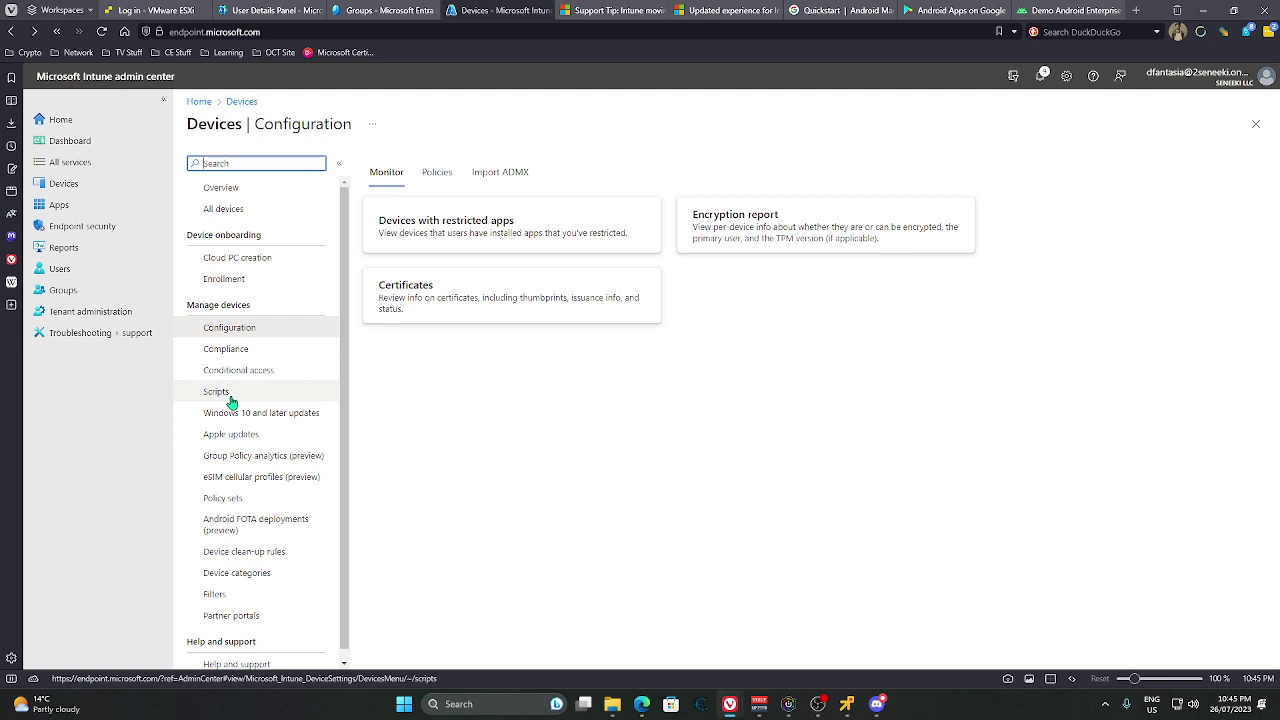
pyautogui.scroll(-1, 266, 405)
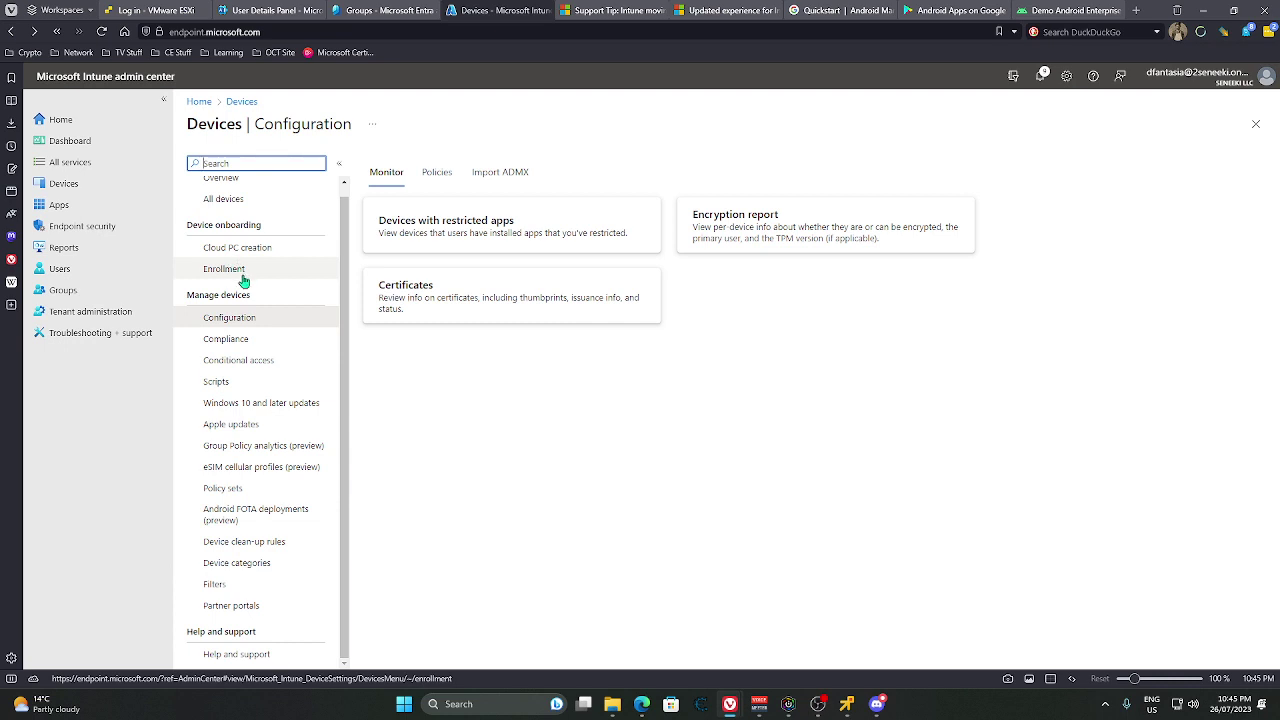
pyautogui.scroll(1, 240, 282)
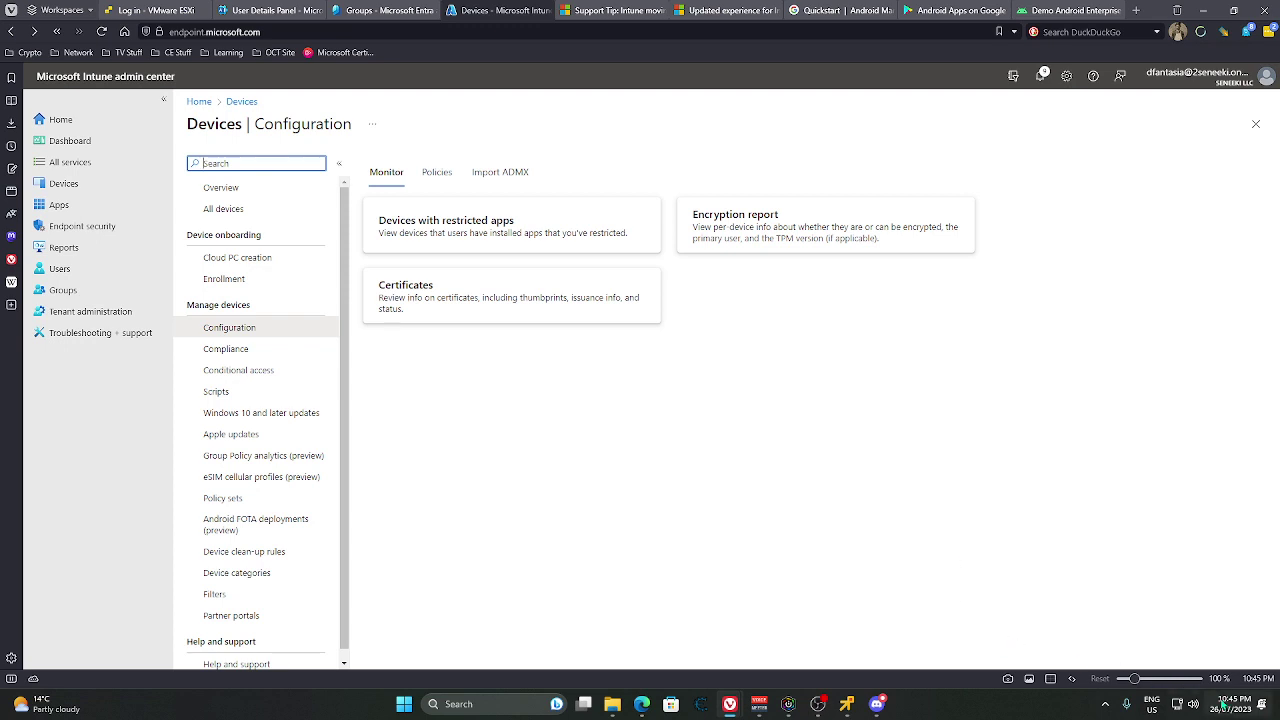
pyautogui.moveTo(1237, 709)
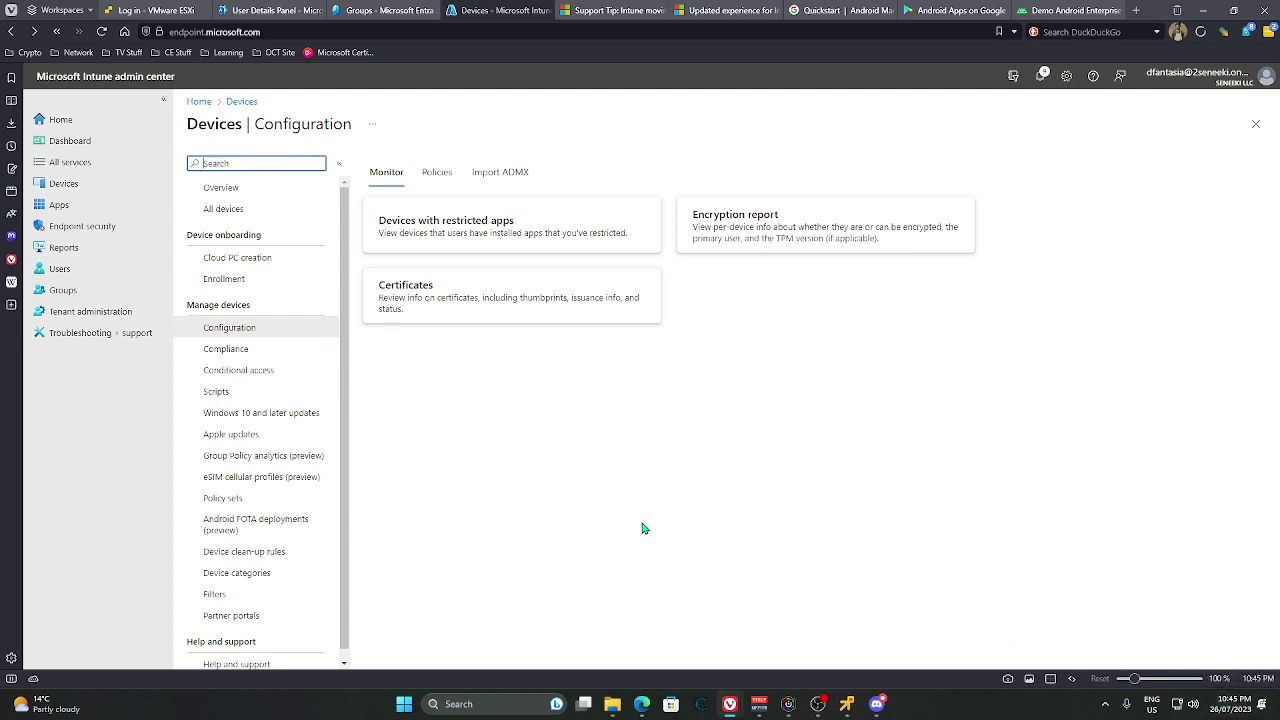